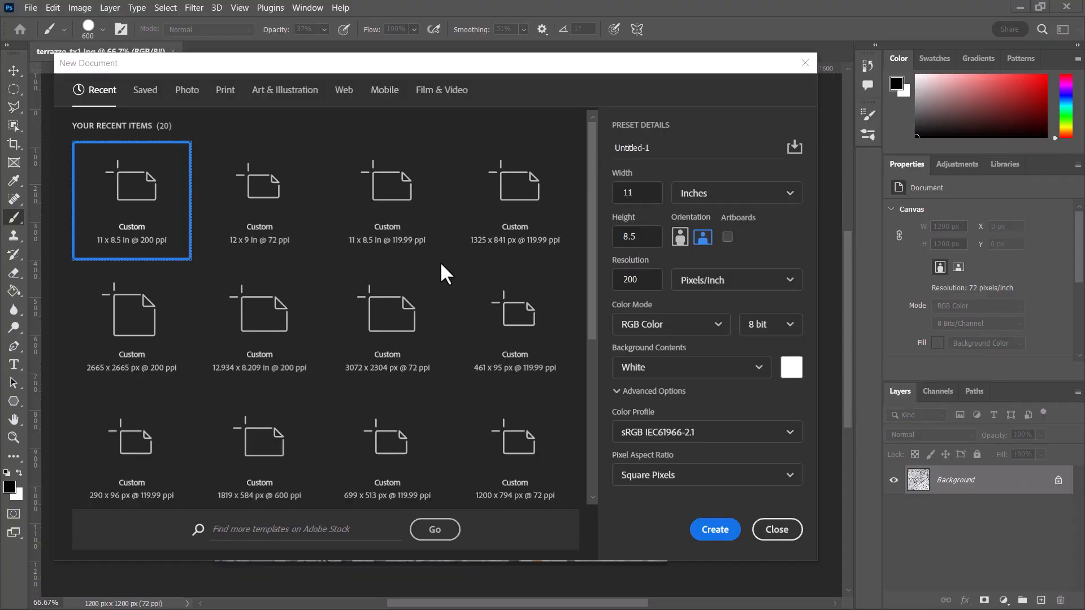
Create a Letter print document in landscape orientation, 11 x 8.5 inches, with a resolution of 200 pixels/inch
click(227, 92)
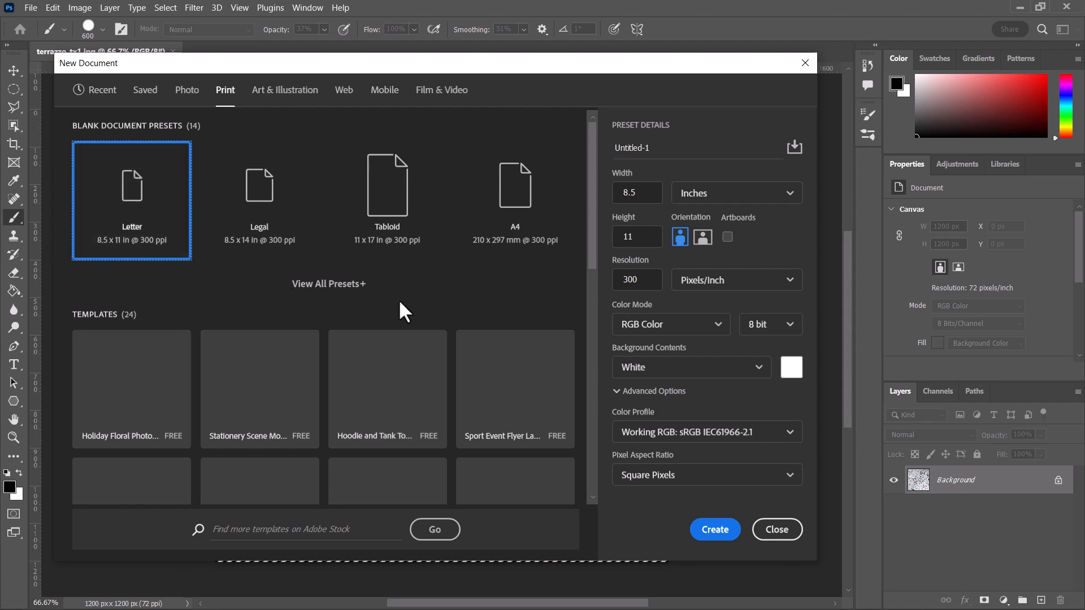
click(708, 195)
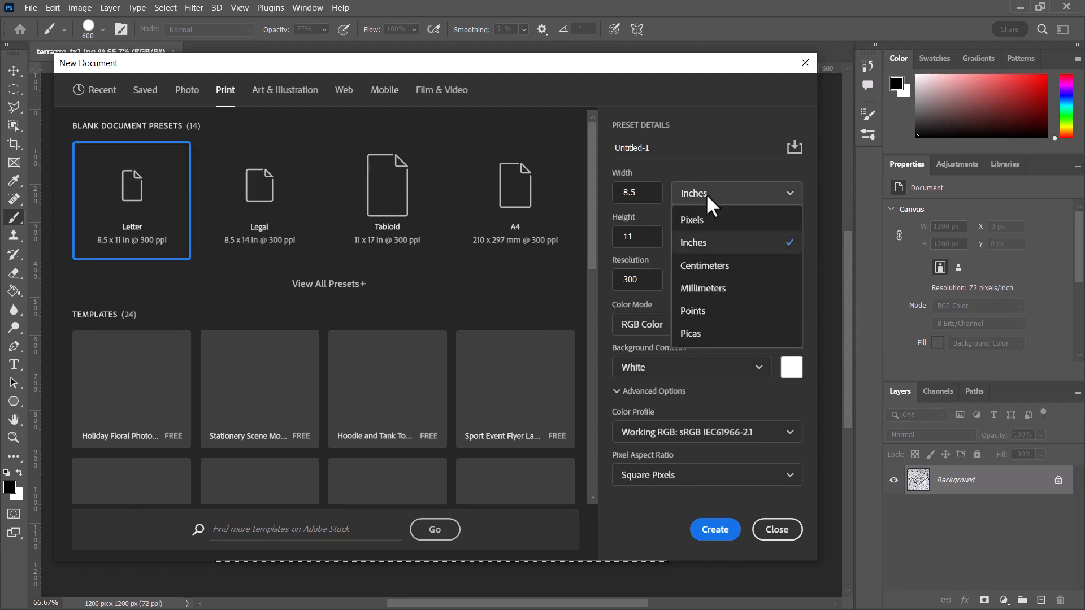
click(734, 187)
click(705, 239)
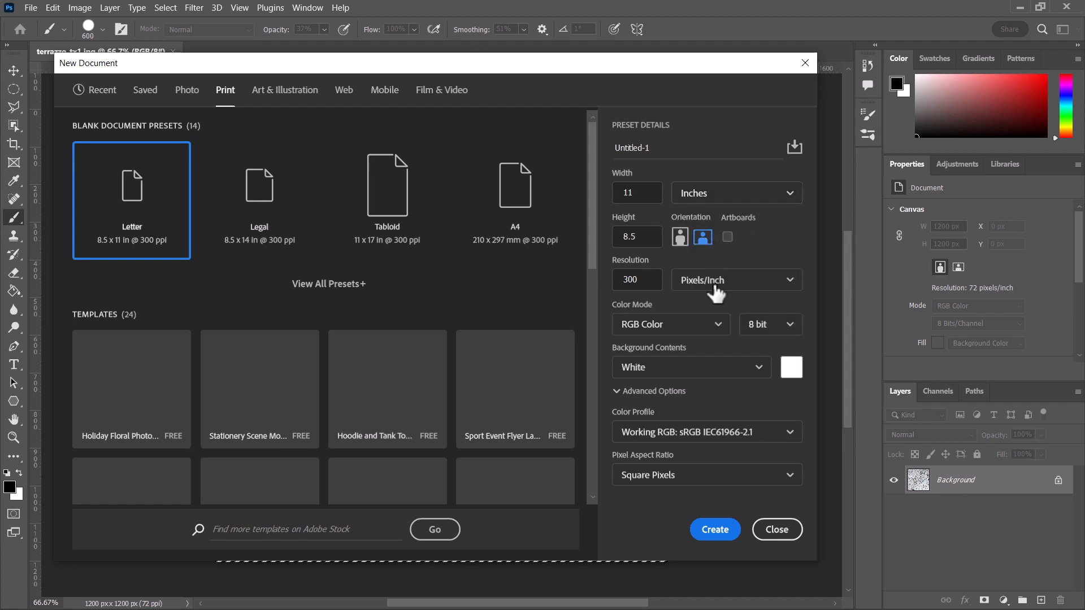
click(647, 280)
drag(647, 280, 621, 280)
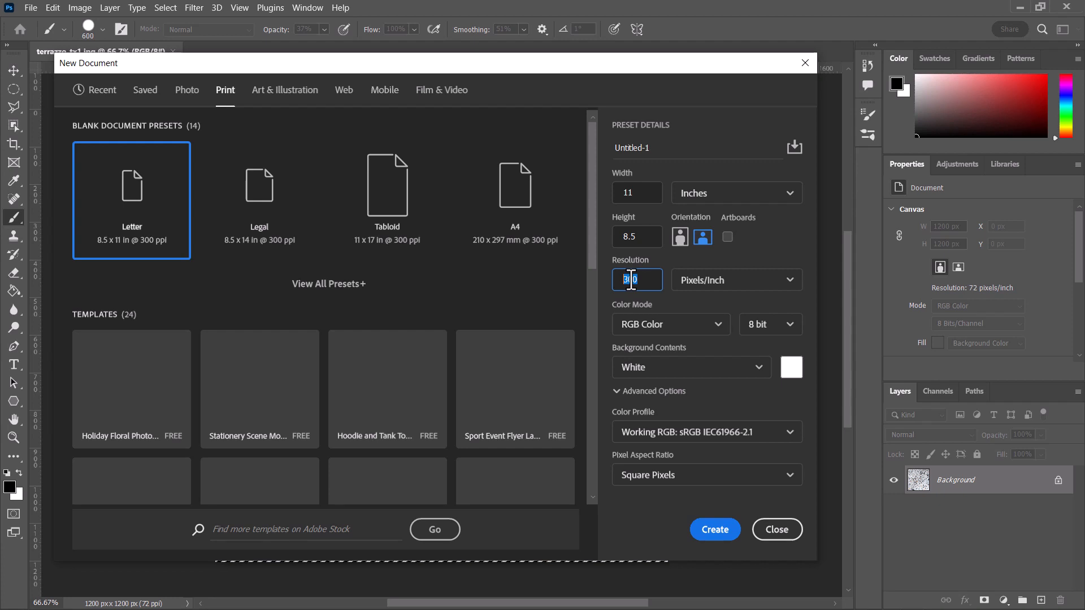
click(682, 309)
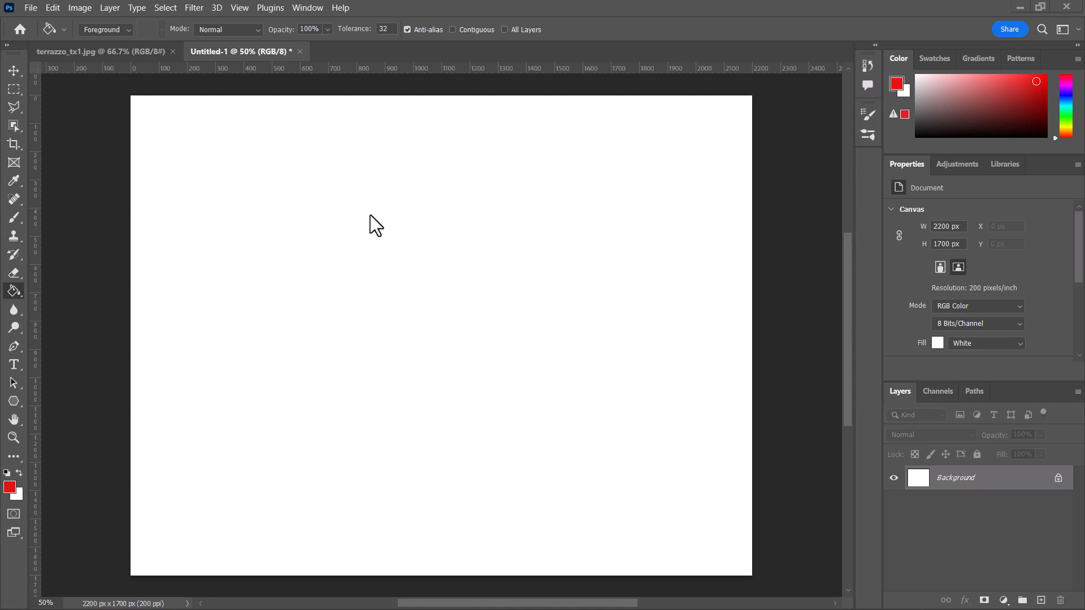
Add a new layer and draw a rectangular selection about 466 x 781 px in the canvas's upper-left area
click(1041, 601)
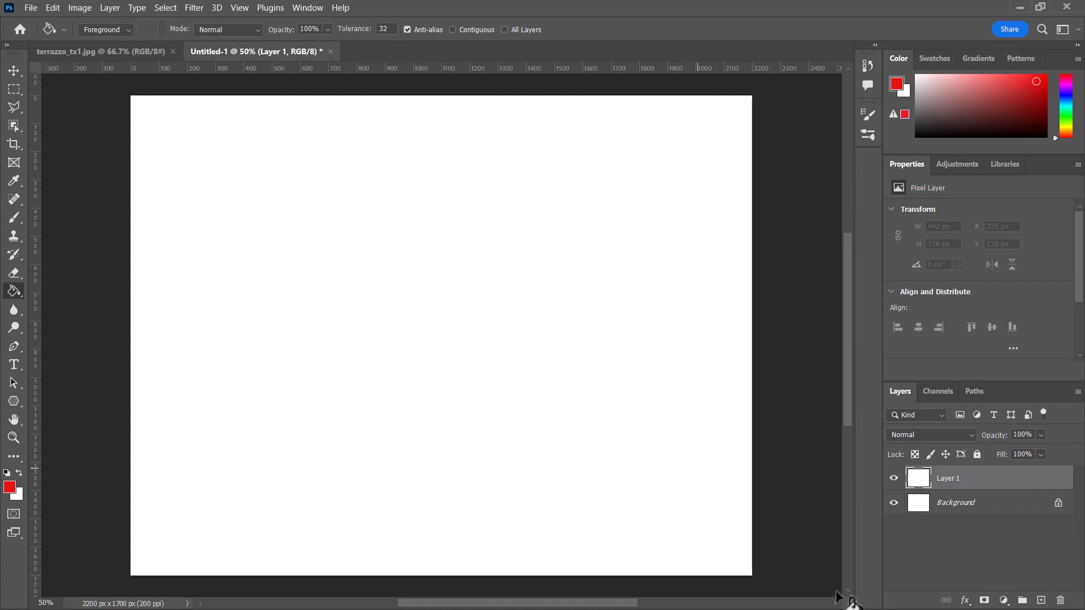
click(12, 94)
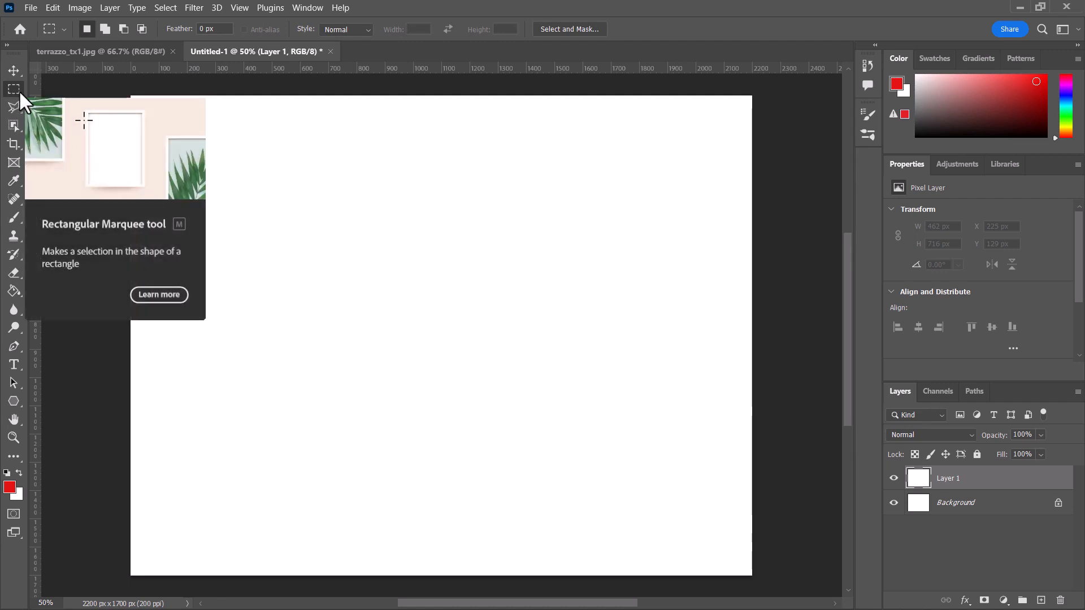
right_click(19, 91)
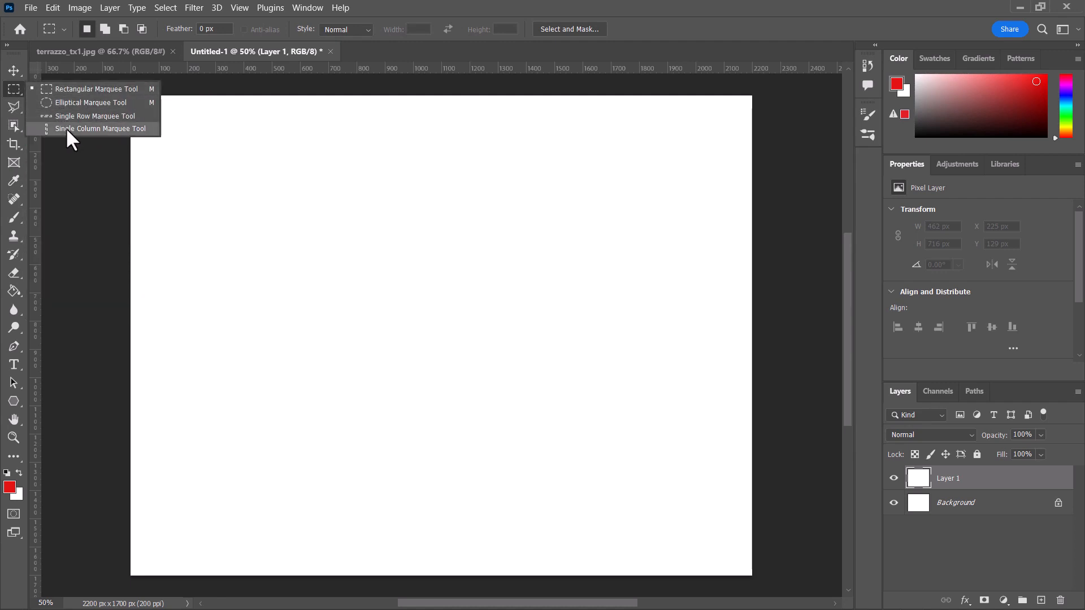
click(57, 93)
drag(185, 134, 316, 354)
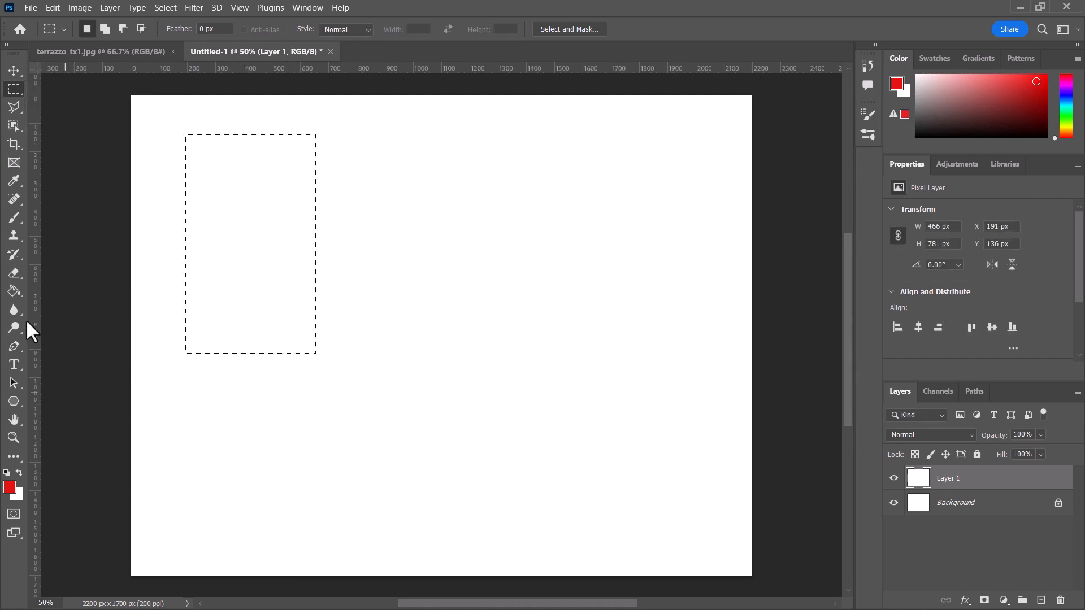
Fill the rectangular selection with the red foreground color using the Paint Bucket
click(15, 293)
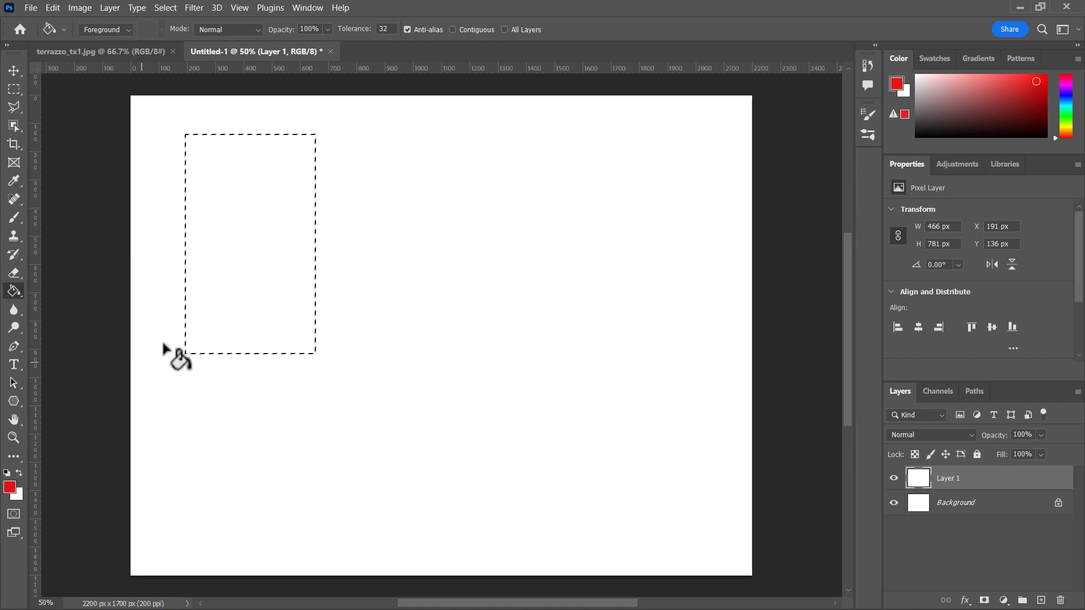
click(229, 233)
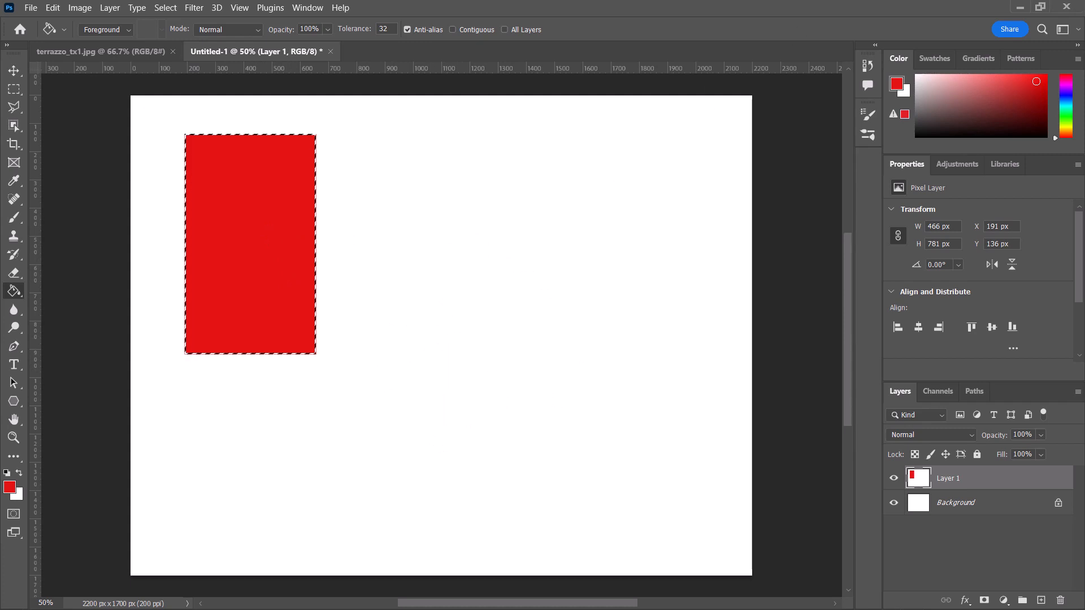
key(ctrl+d)
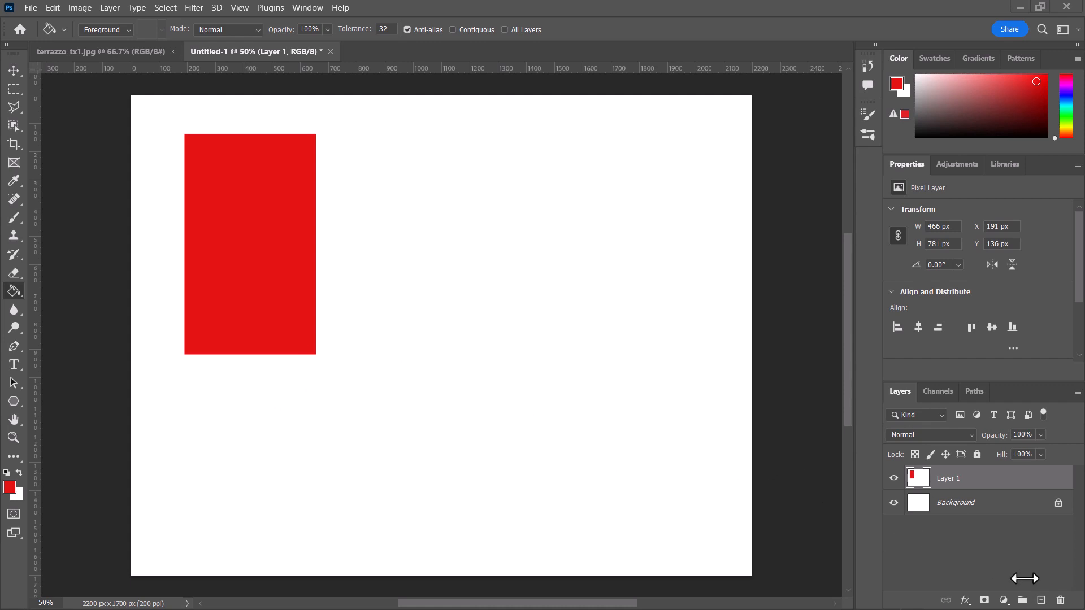
key(ctrl+z)
Add another layer and draw an elliptical selection about 901 x 526 px overlapping the red rectangle's lower-right corner
click(1043, 601)
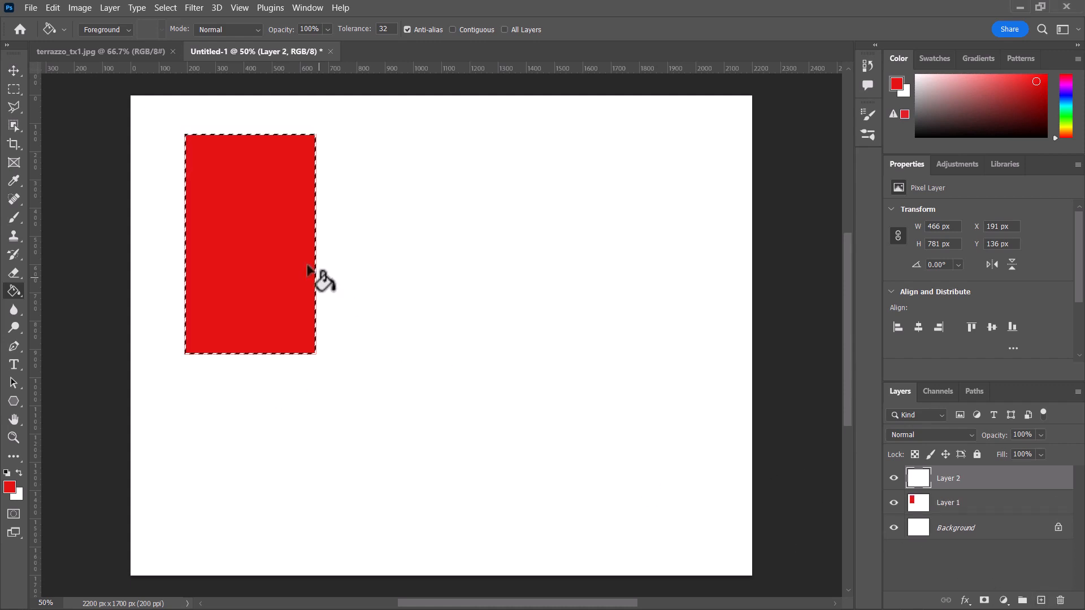
click(9, 88)
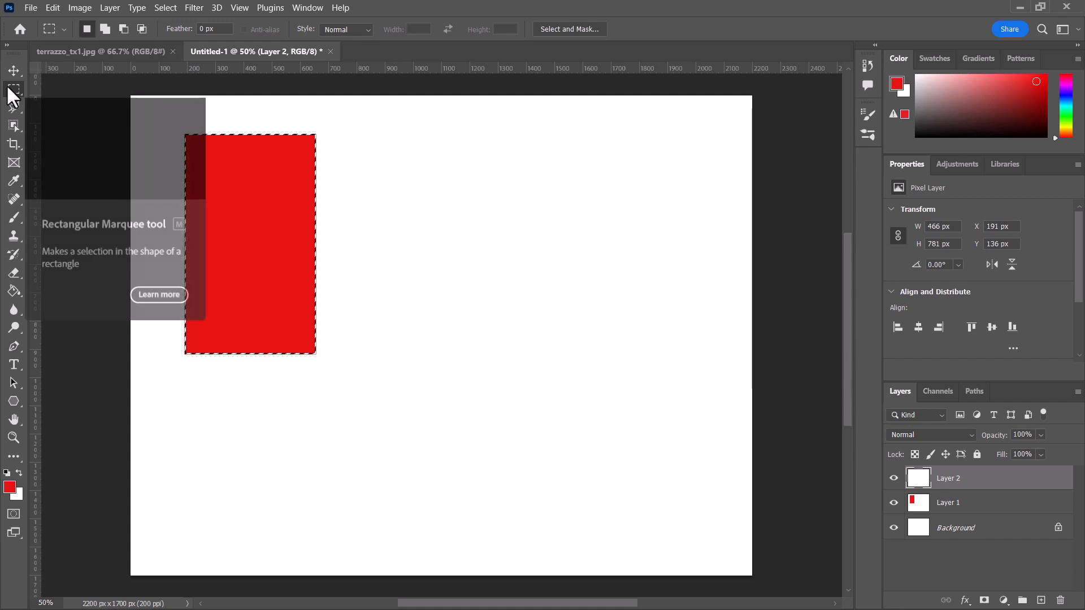
right_click(11, 94)
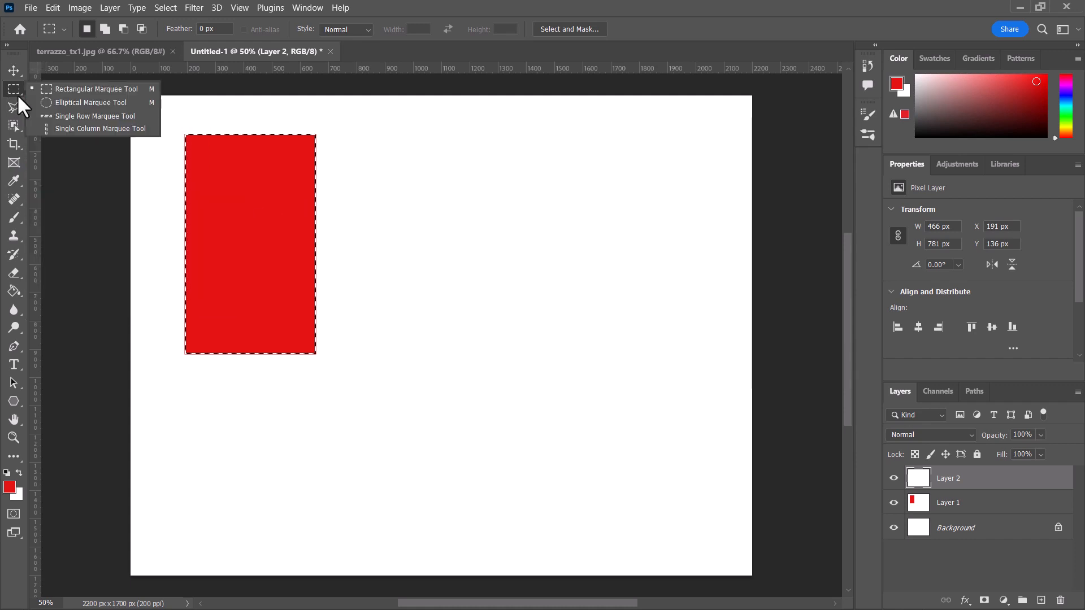
click(41, 105)
drag(483, 265, 232, 413)
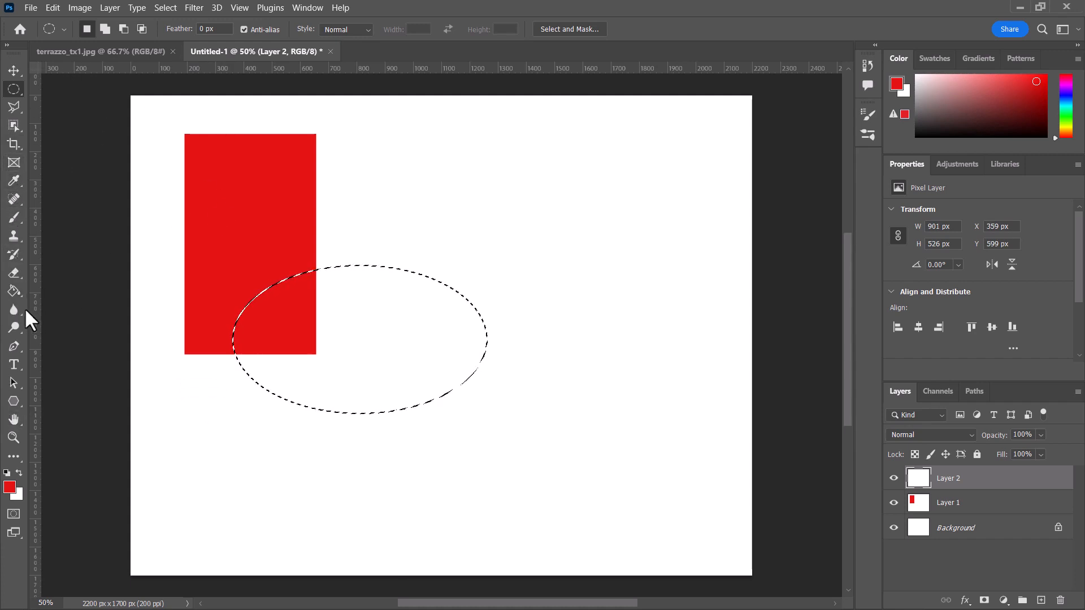
Set the Paint Bucket's fill source to Pattern and choose the brown dry-grass pattern from the Grass group
click(13, 287)
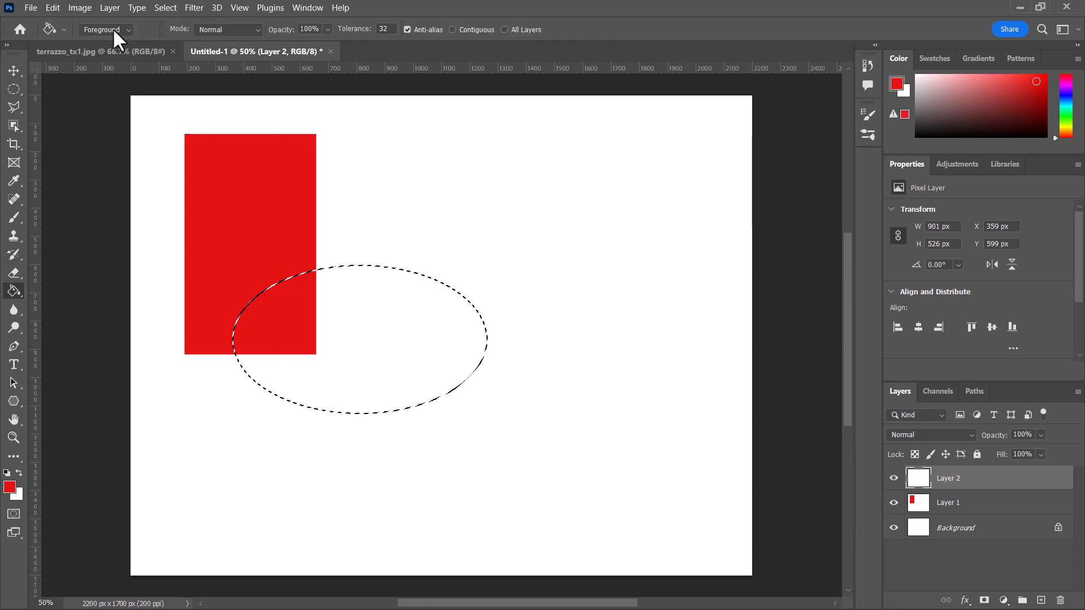
click(128, 30)
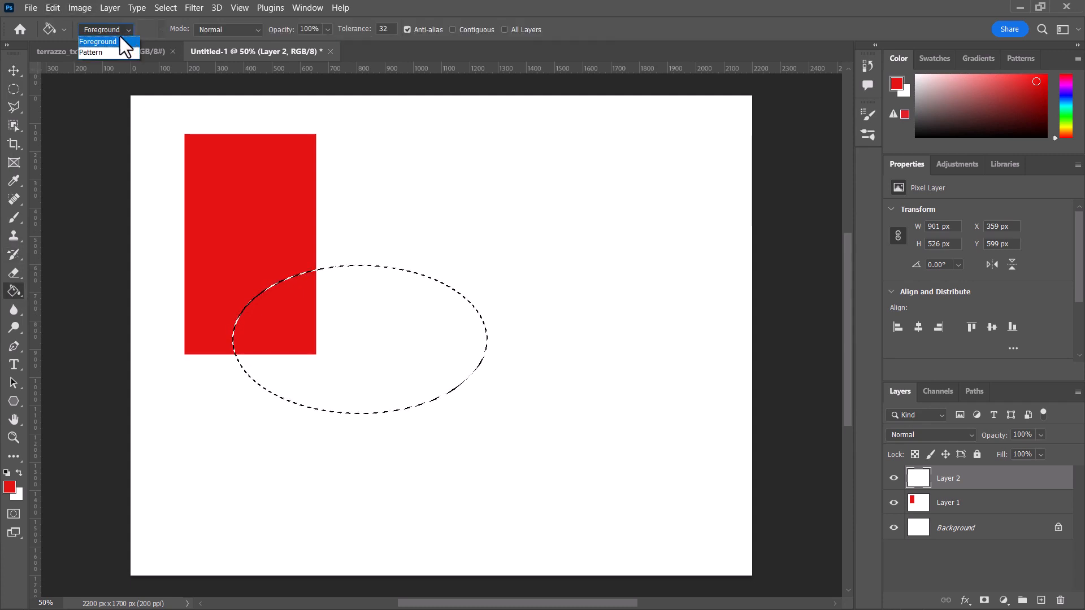
click(110, 49)
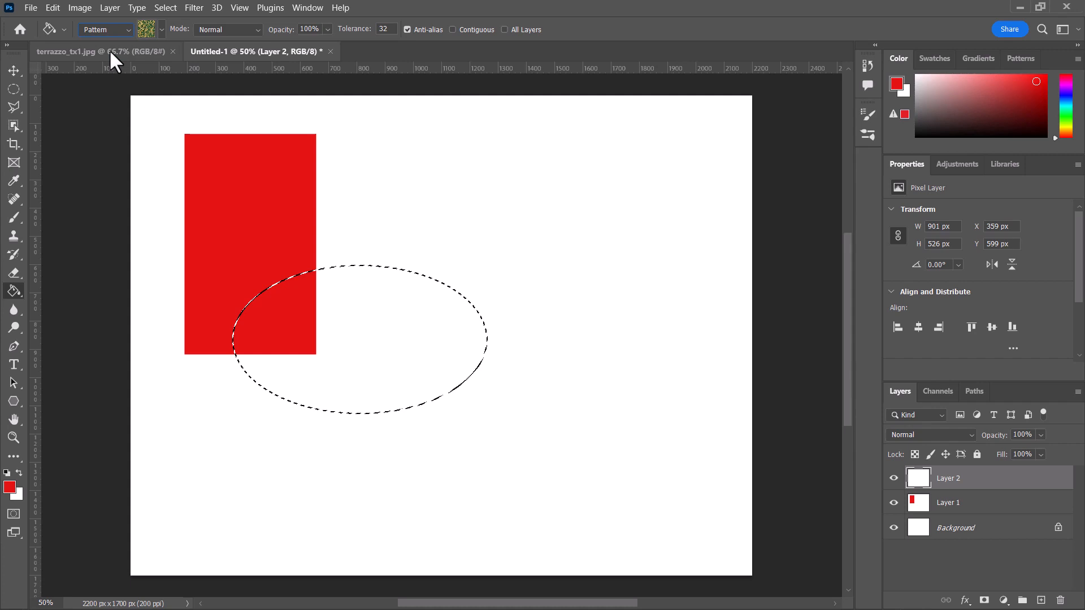
click(162, 29)
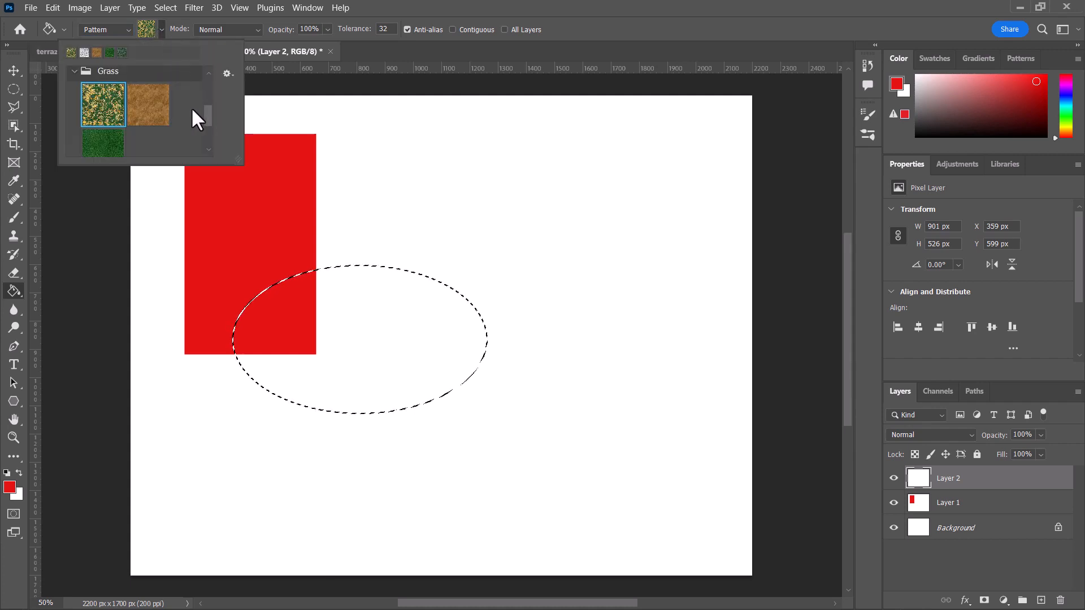
mouse_move(205, 116)
mouse_down()
mouse_move(205, 84)
mouse_move(212, 113)
mouse_up()
click(113, 152)
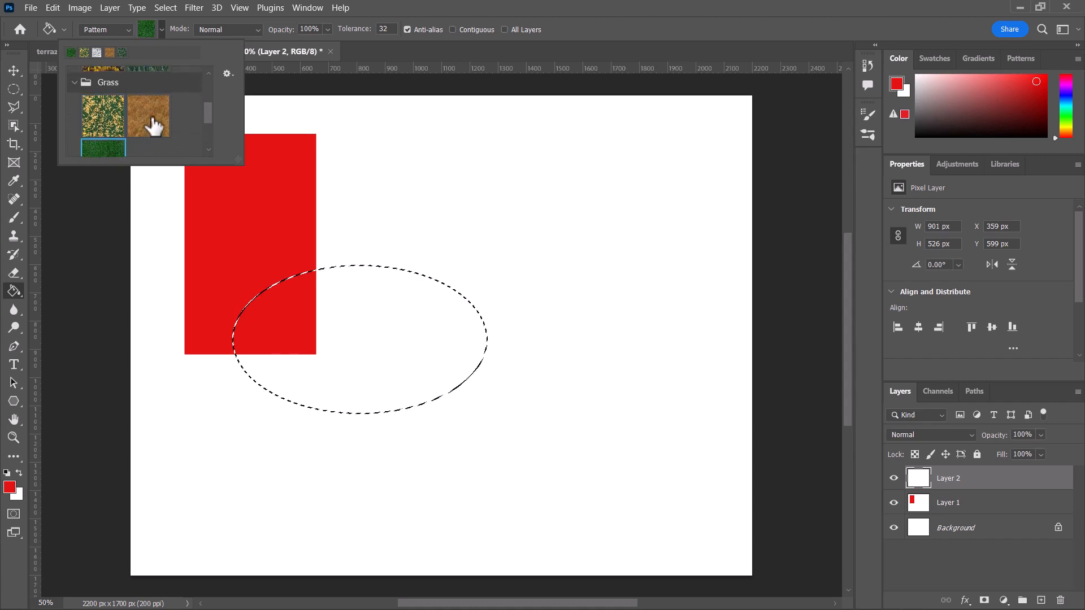
click(150, 117)
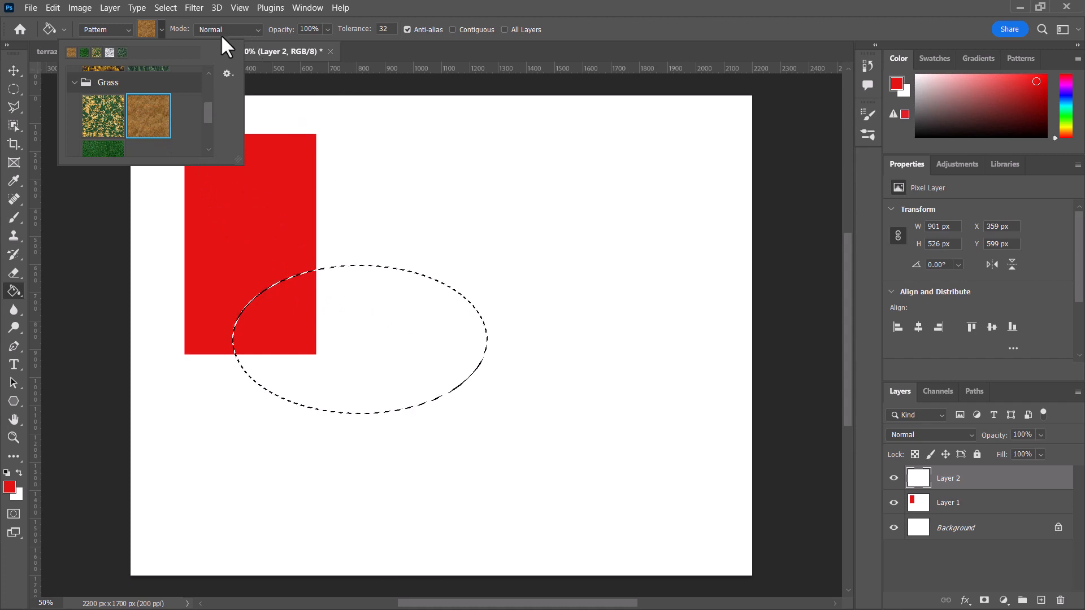
click(147, 28)
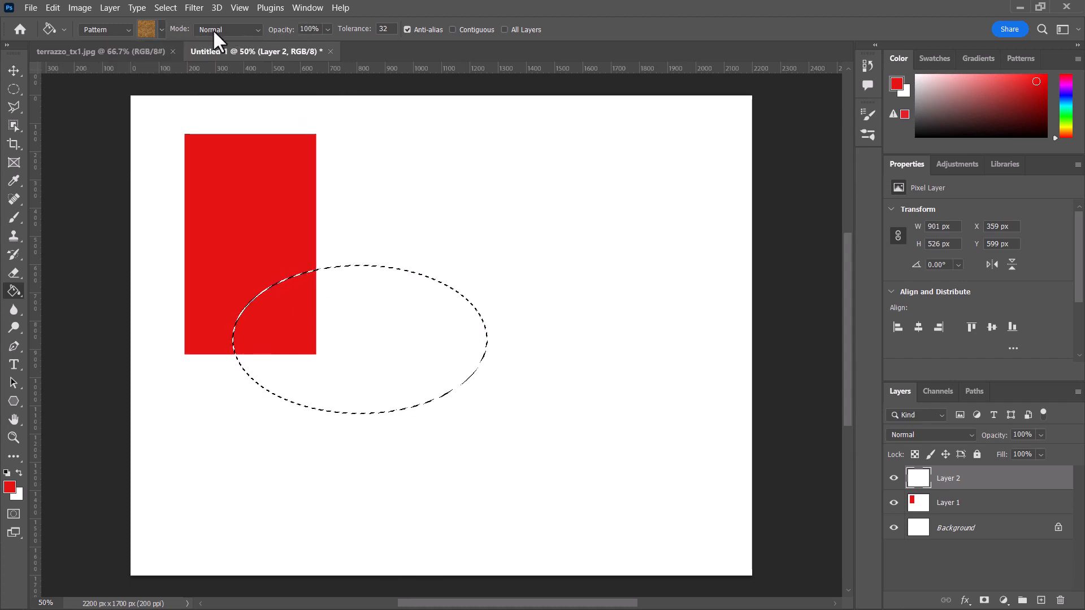
Enable Contiguous for the Paint Bucket and fill the elliptical selection with the brown grass pattern in Normal mode
click(248, 29)
click(249, 28)
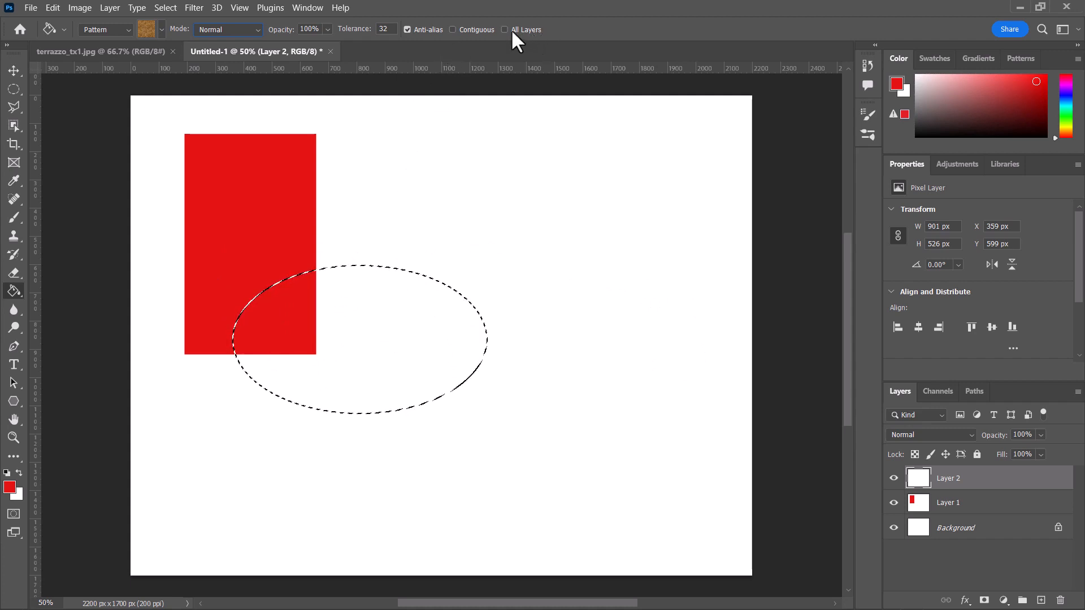
click(452, 28)
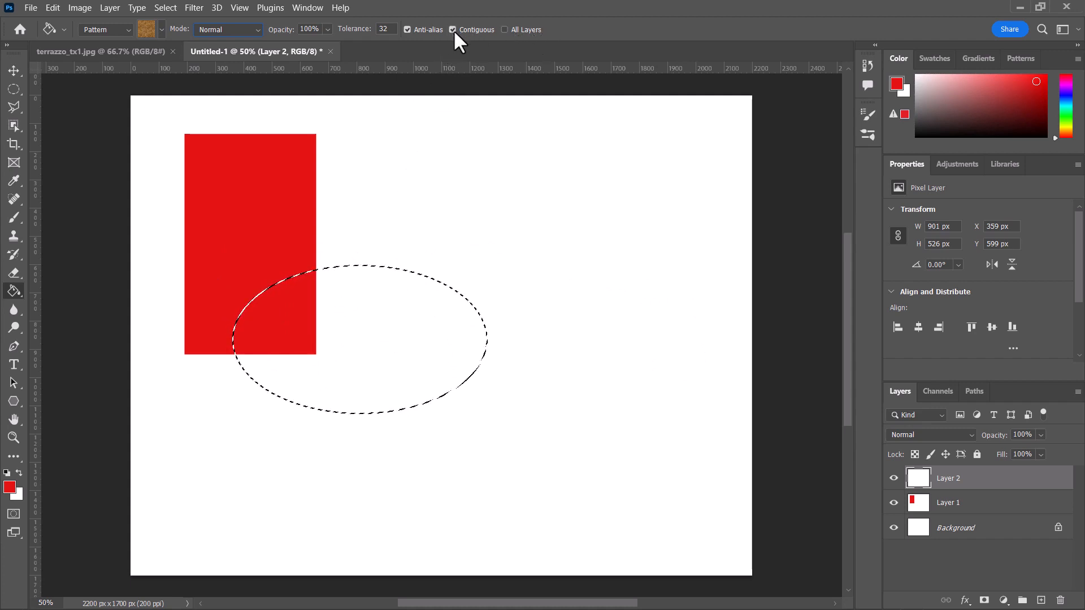
click(373, 319)
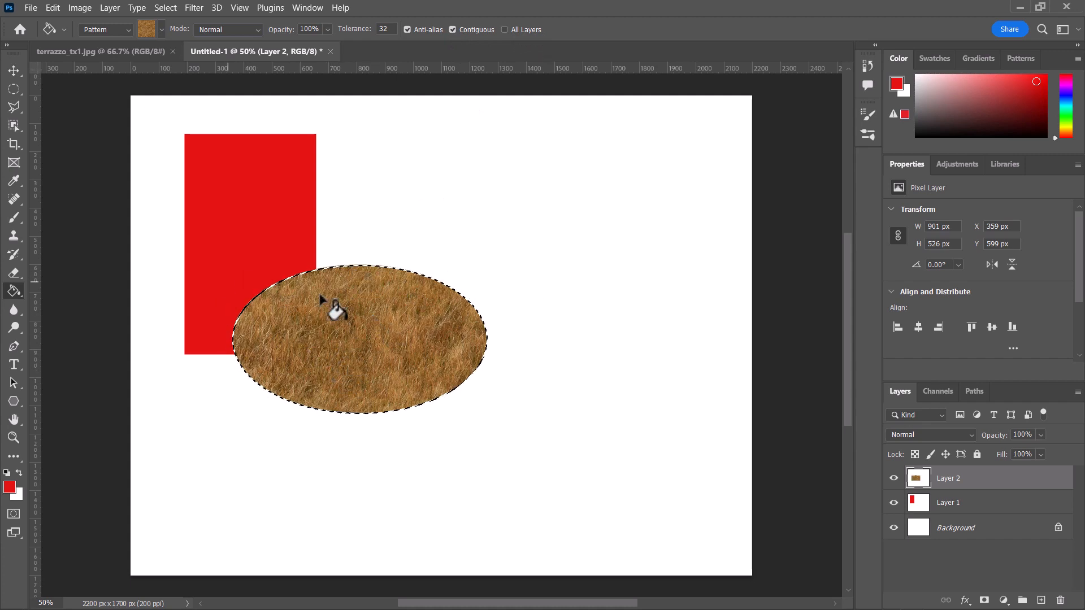
key(ctrl+d)
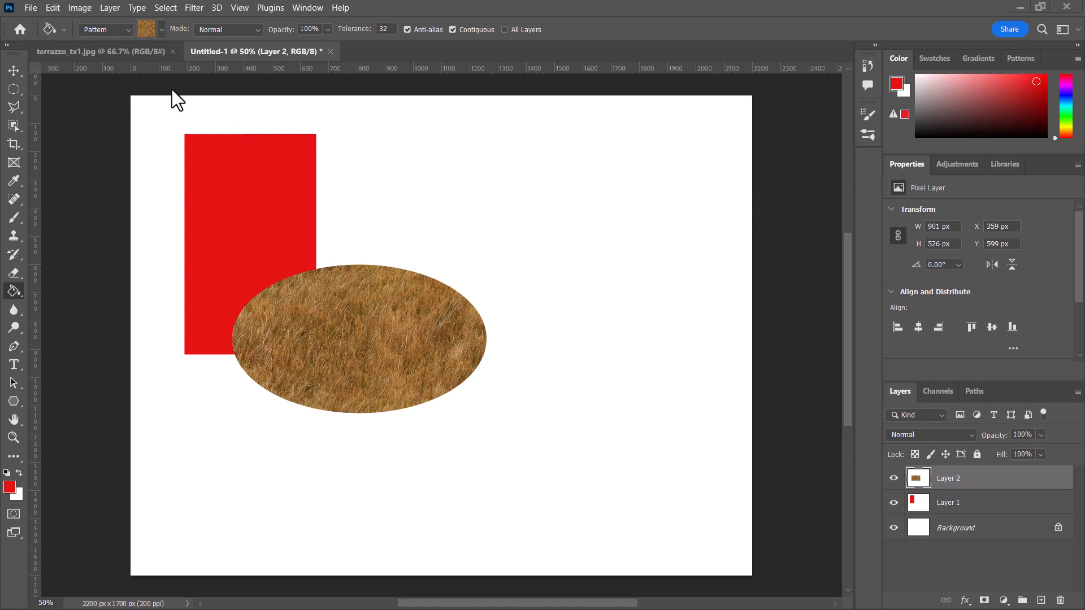
click(130, 51)
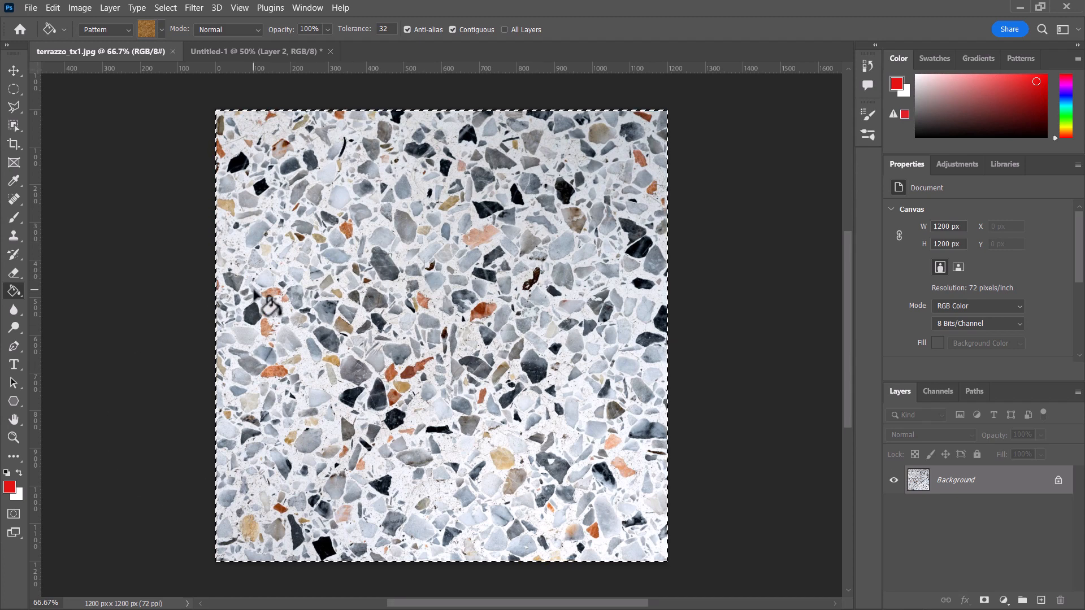
click(53, 9)
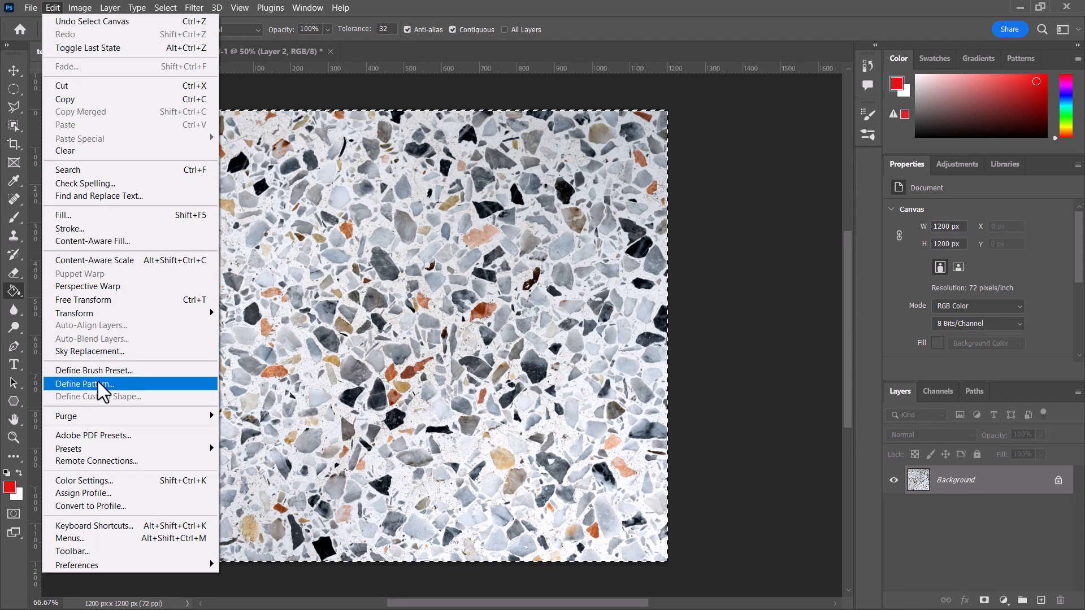
click(97, 384)
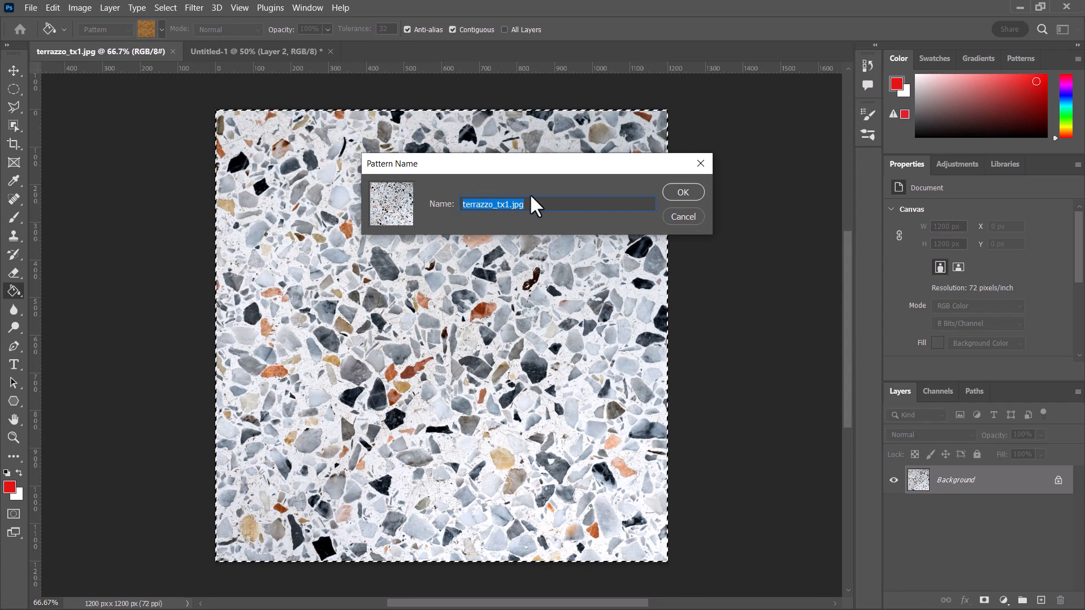
click(680, 216)
click(220, 50)
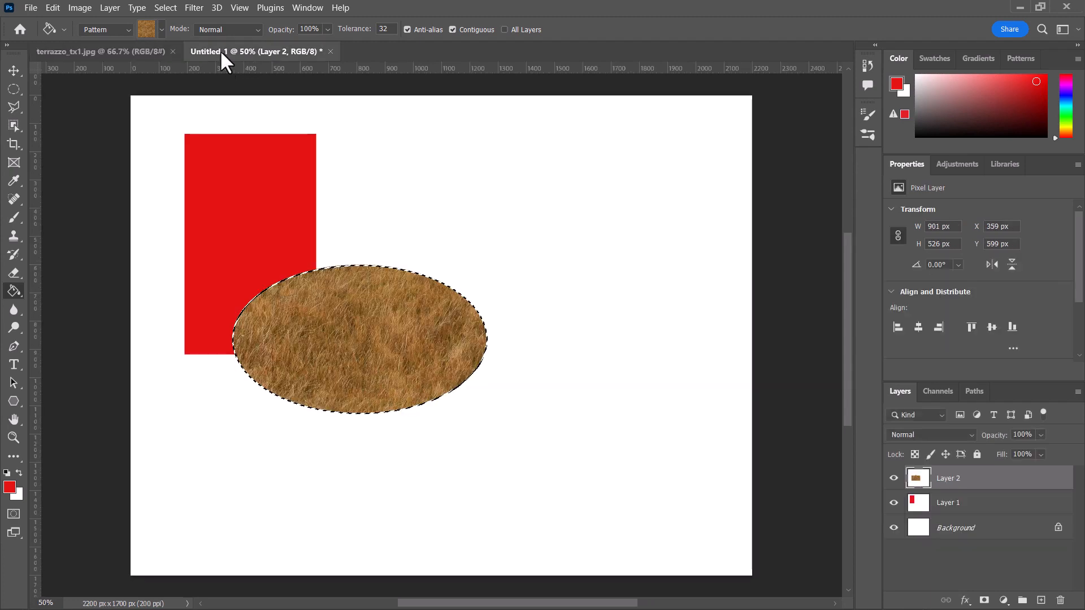
Switch to the Move tool and clear both the elliptical selection and the active layer selection
click(9, 72)
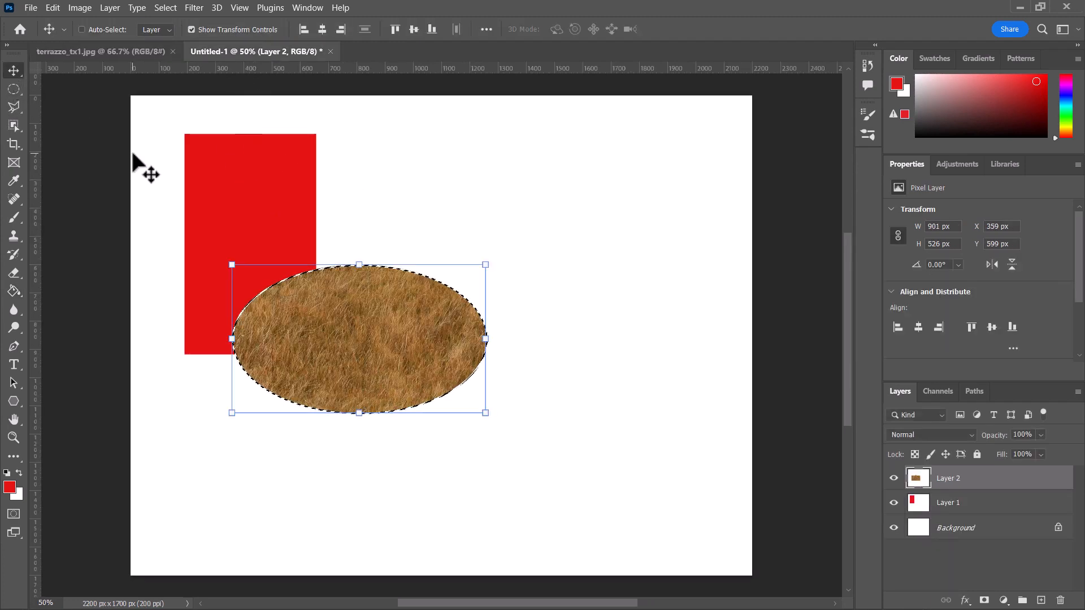
click(1008, 602)
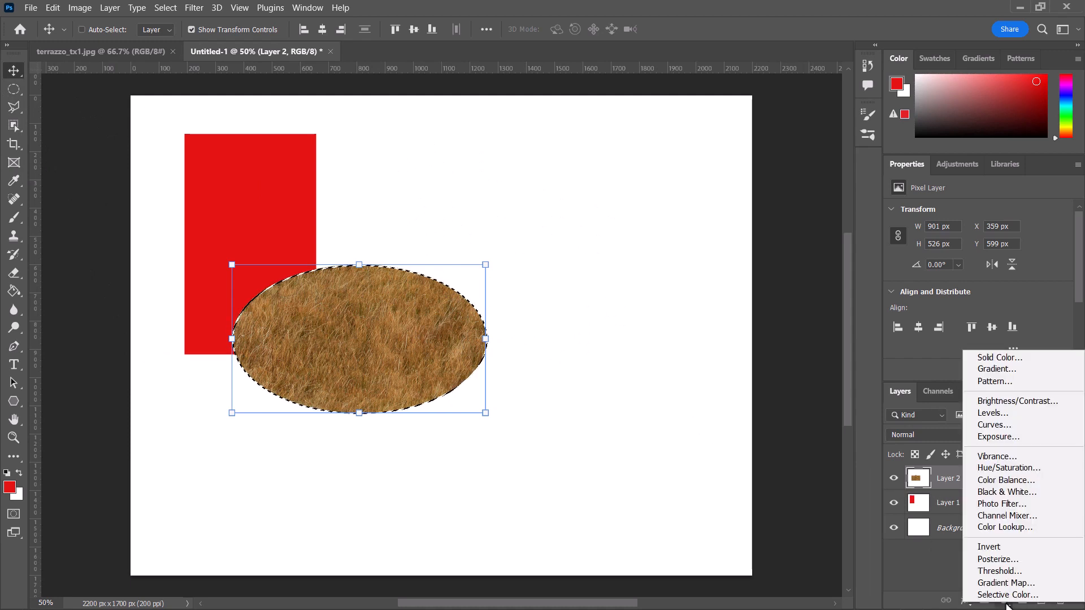
click(966, 543)
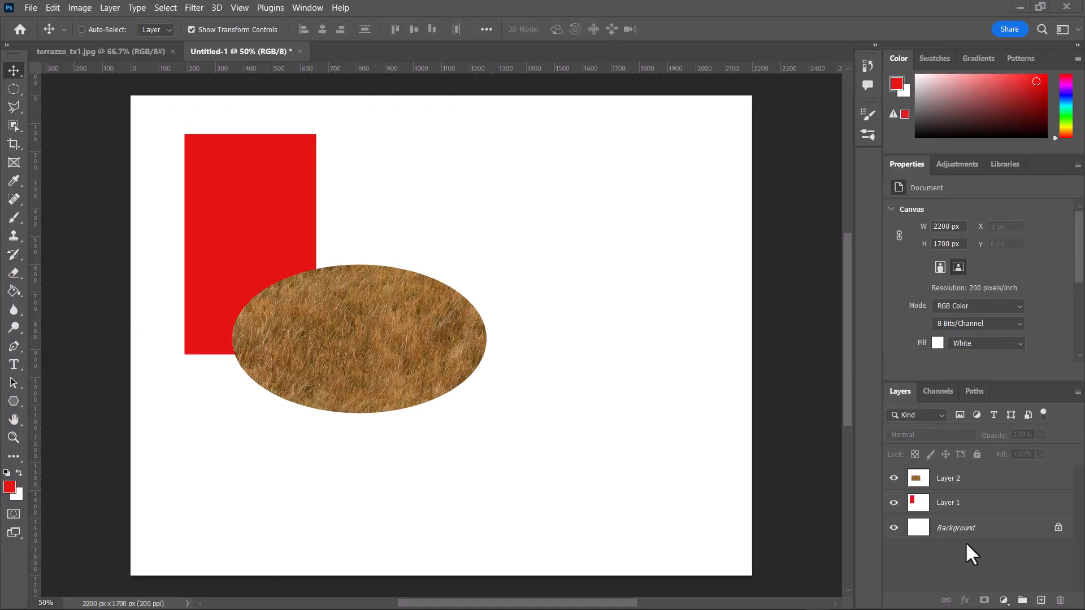
Add a Pattern fill layer above Layer 2 using the white terrazzo stone pattern
click(1003, 600)
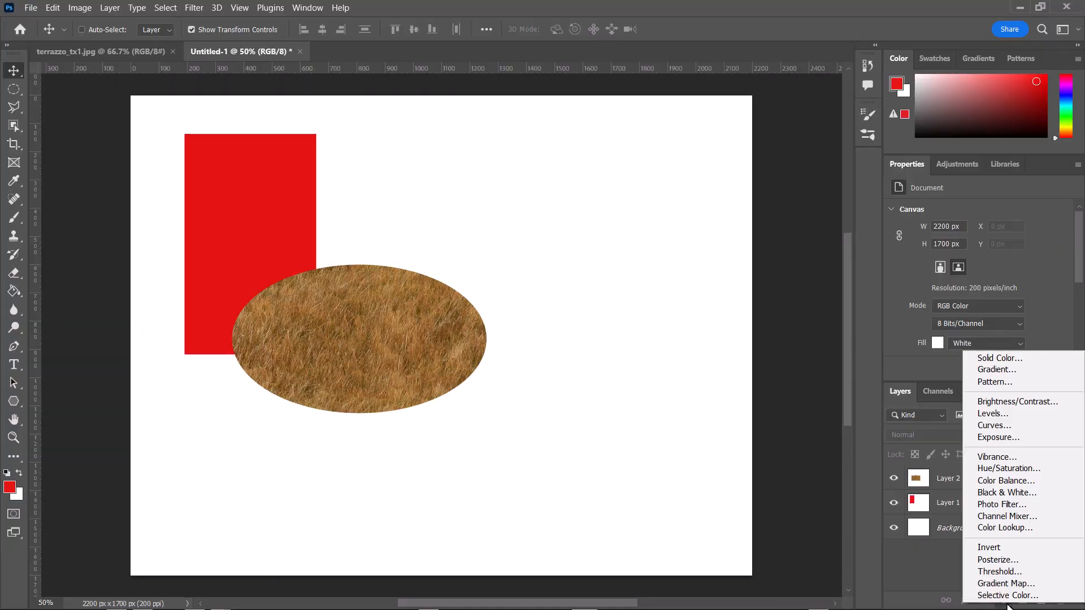
click(1018, 382)
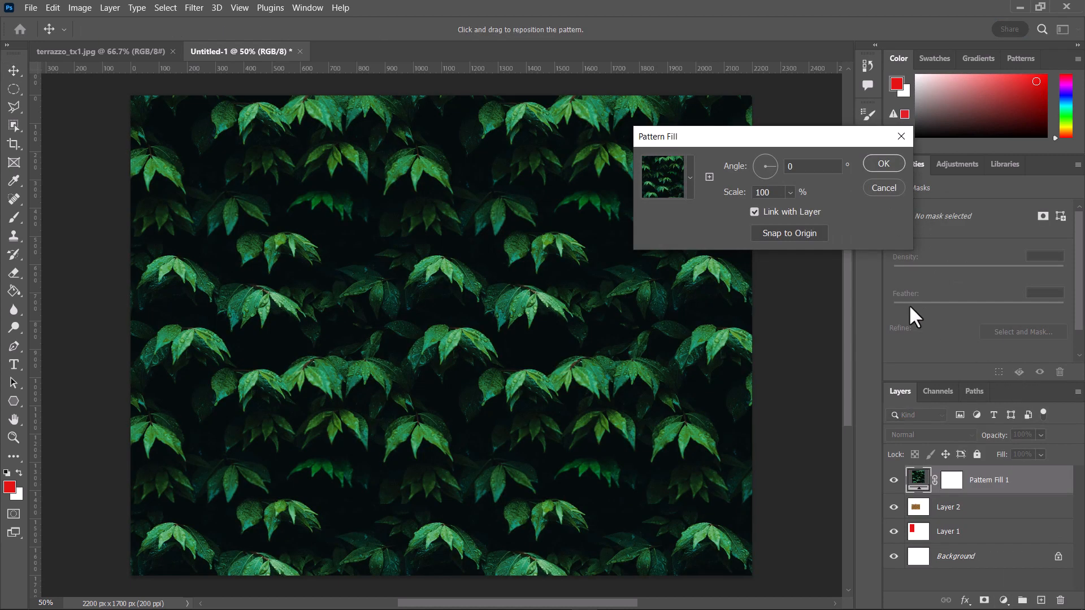
drag(710, 137, 811, 150)
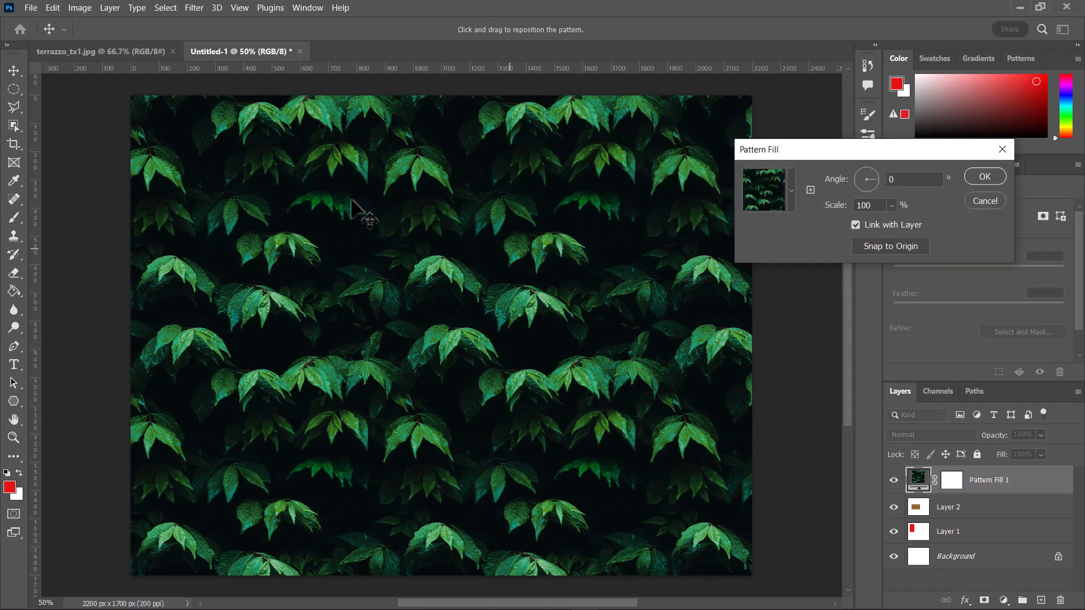
click(791, 195)
drag(824, 282, 826, 313)
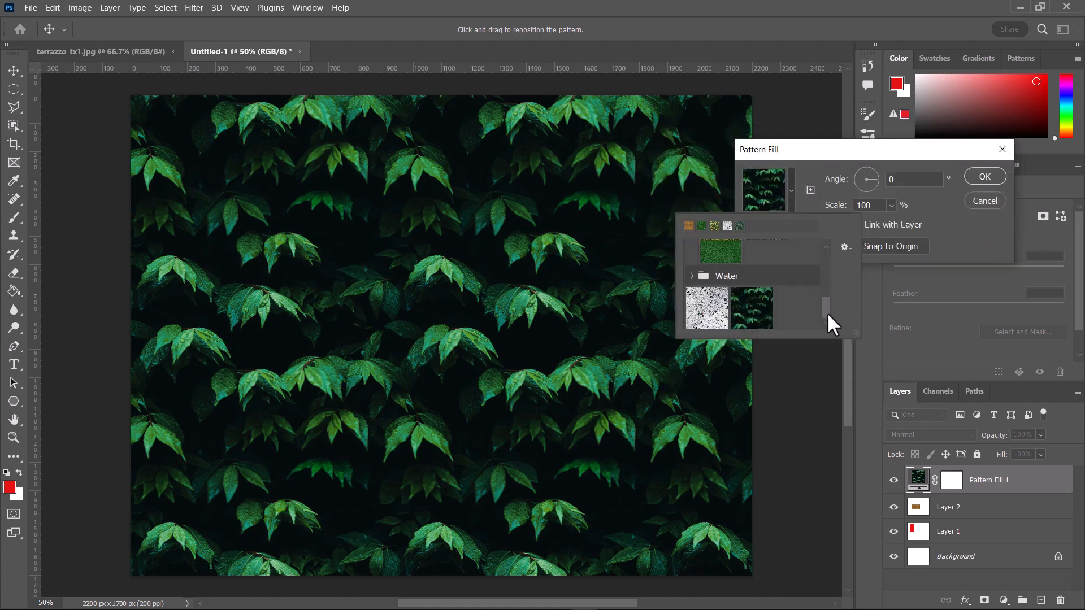
click(713, 316)
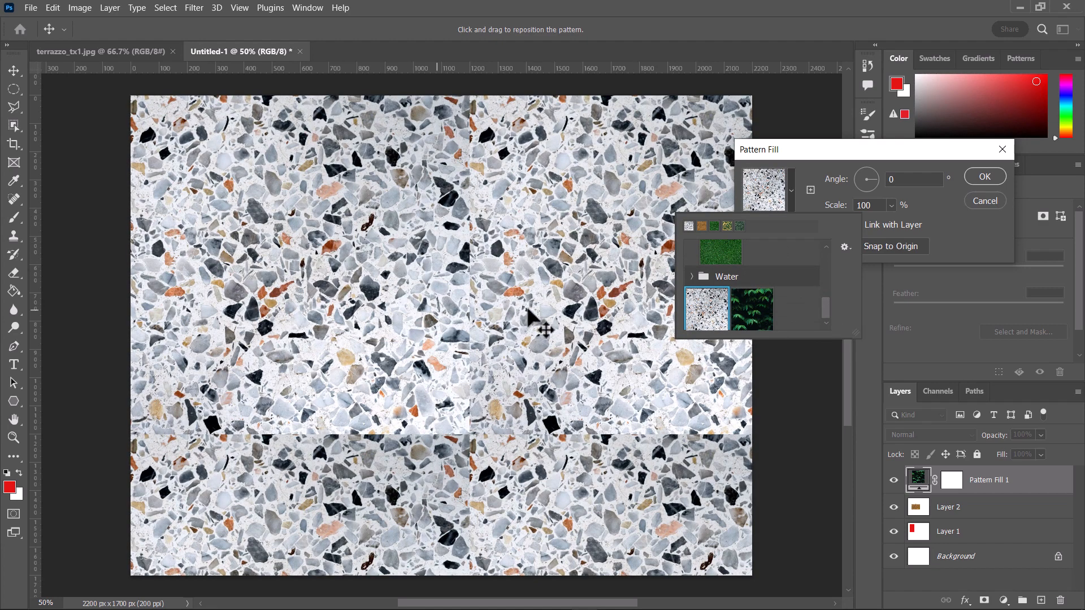
click(849, 178)
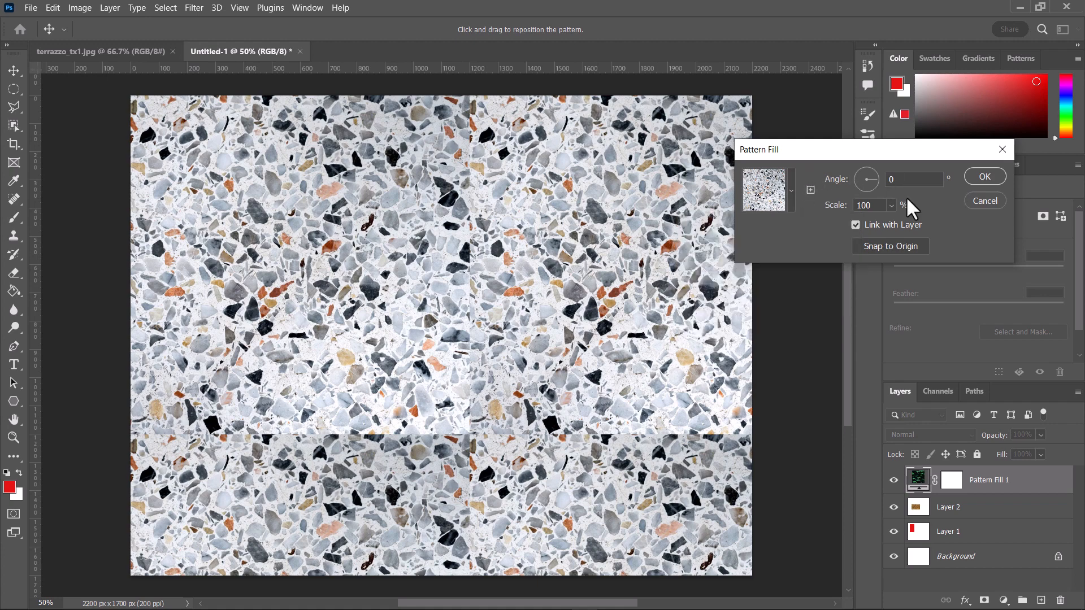
Apply the terrazzo pattern fill at 12% scale and move its layer directly below Layer 1
click(890, 206)
drag(892, 223, 889, 222)
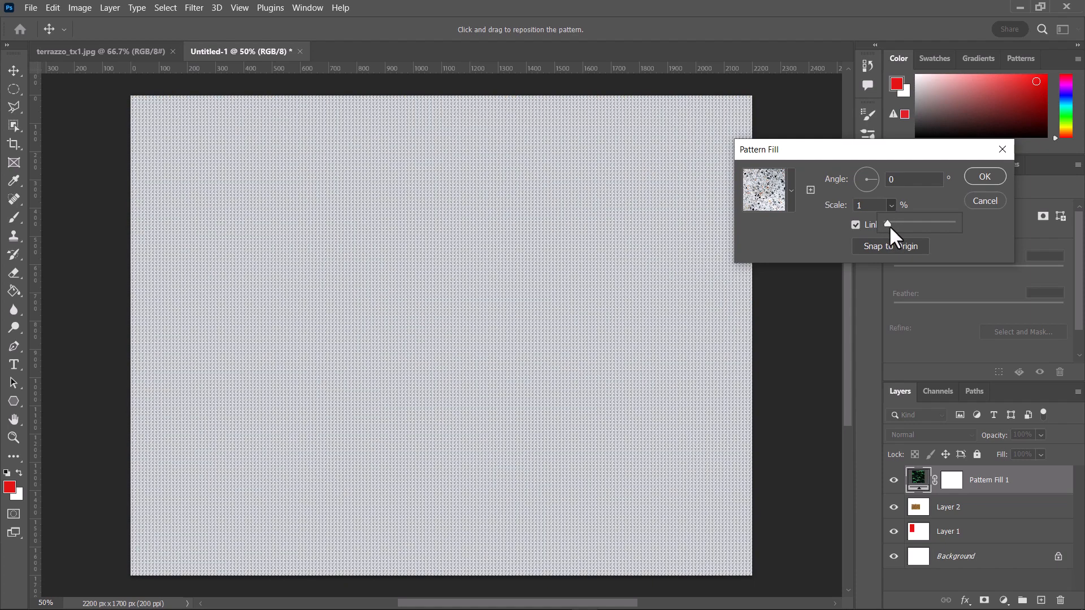
drag(889, 225, 849, 194)
click(875, 208)
text(102)
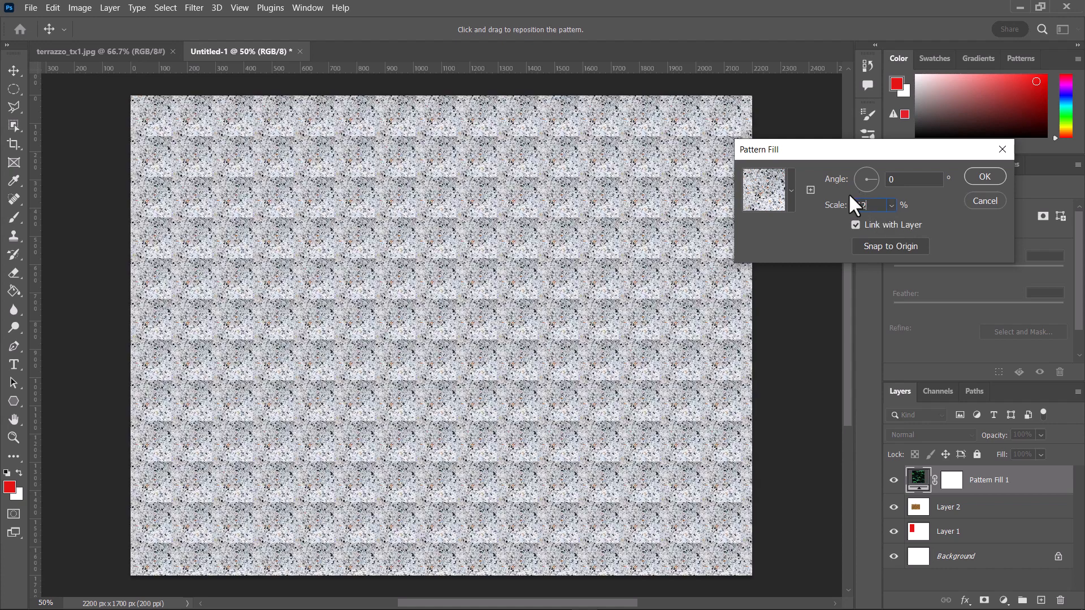
key(Return)
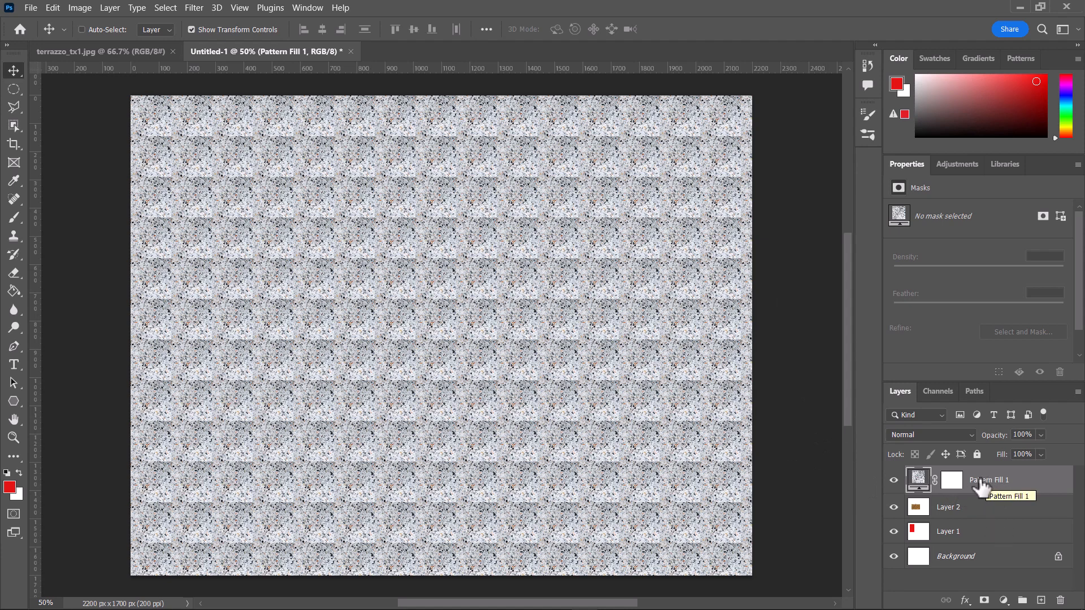
drag(980, 486, 978, 540)
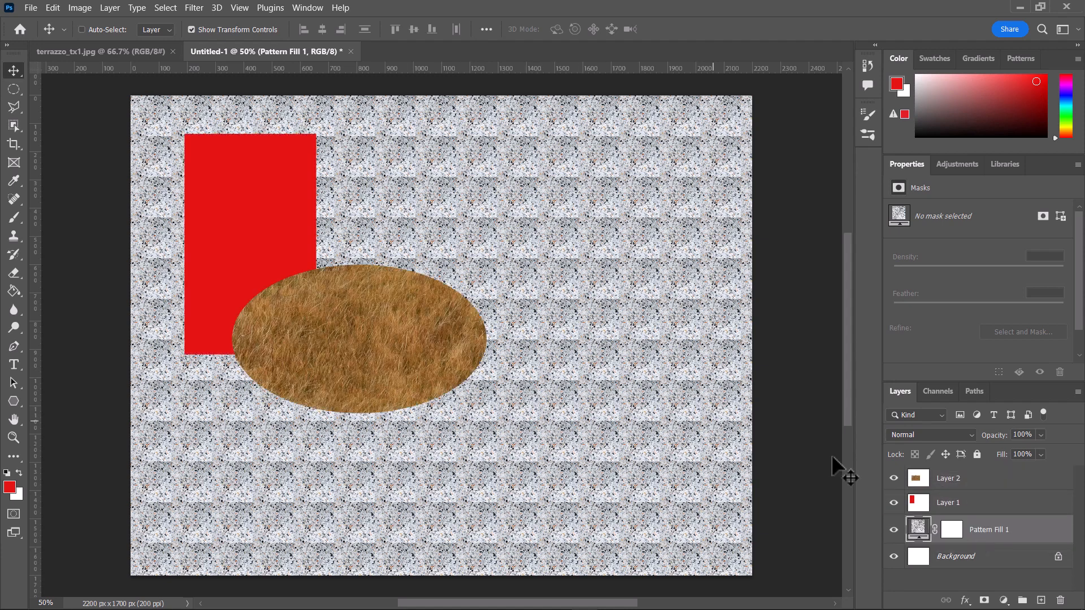
click(1004, 600)
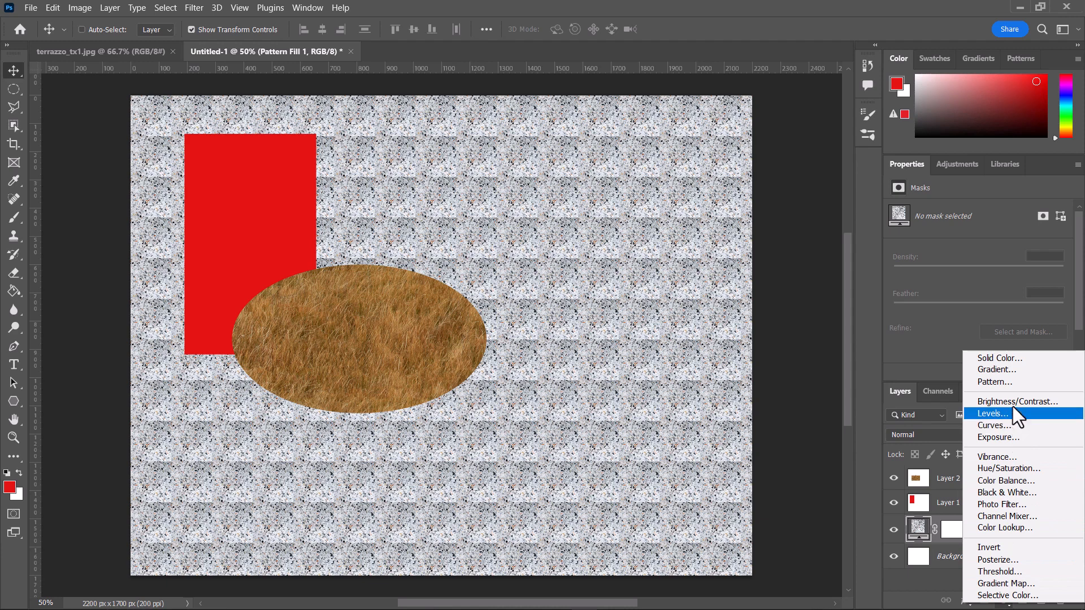
click(1008, 372)
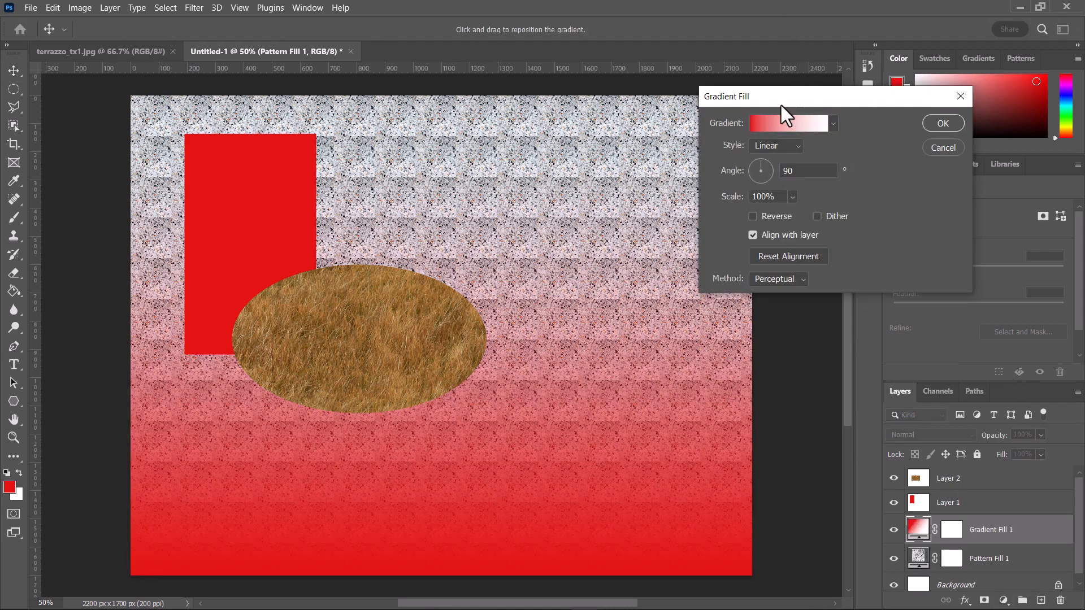
drag(775, 98, 645, 131)
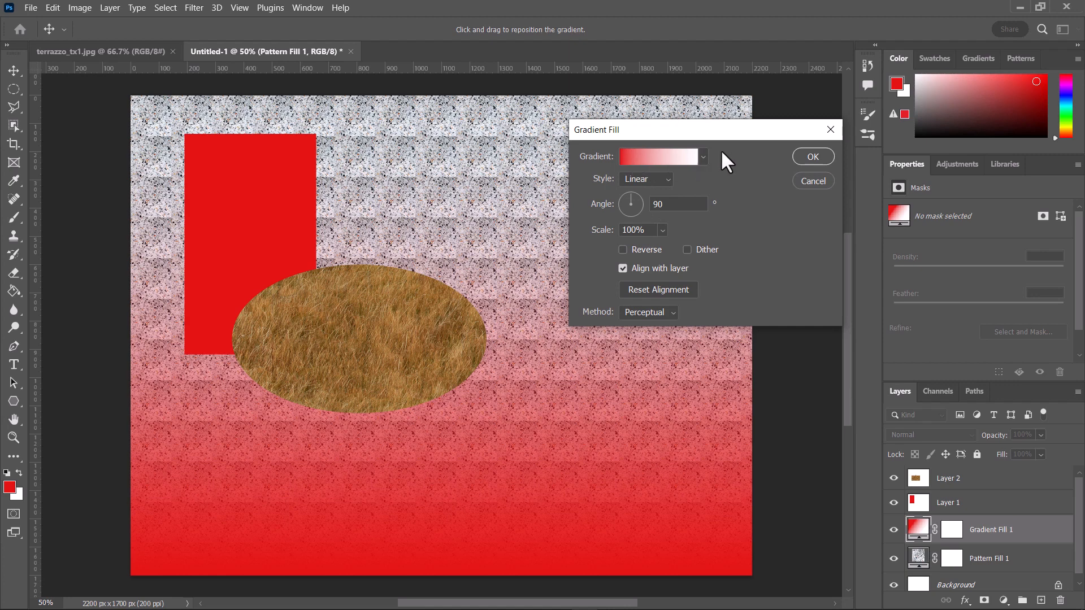
click(813, 181)
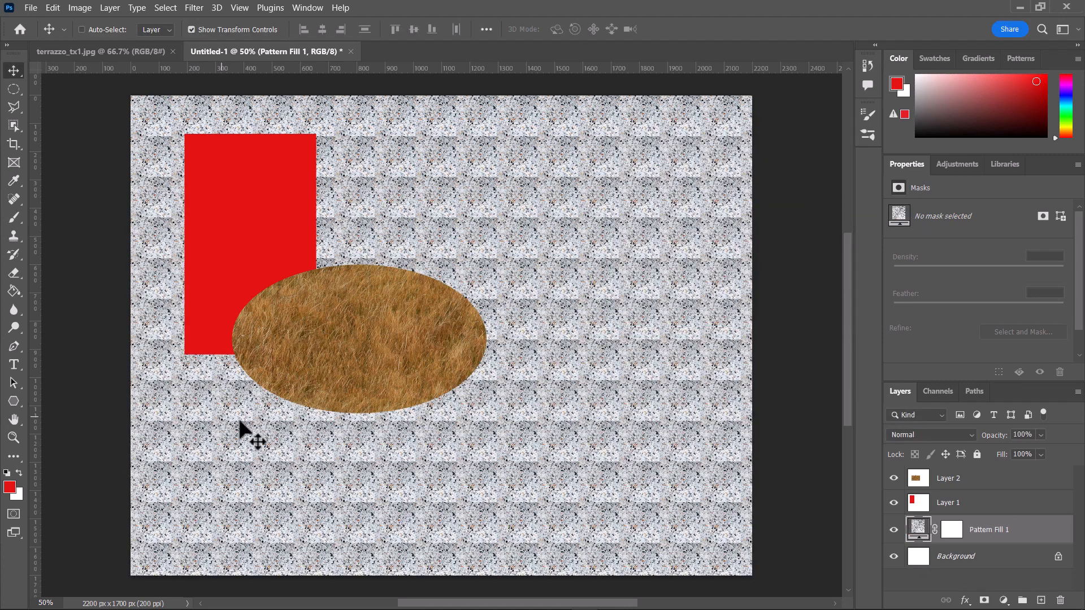
Set the foreground color to black (#000000)
click(9, 488)
drag(578, 368, 559, 409)
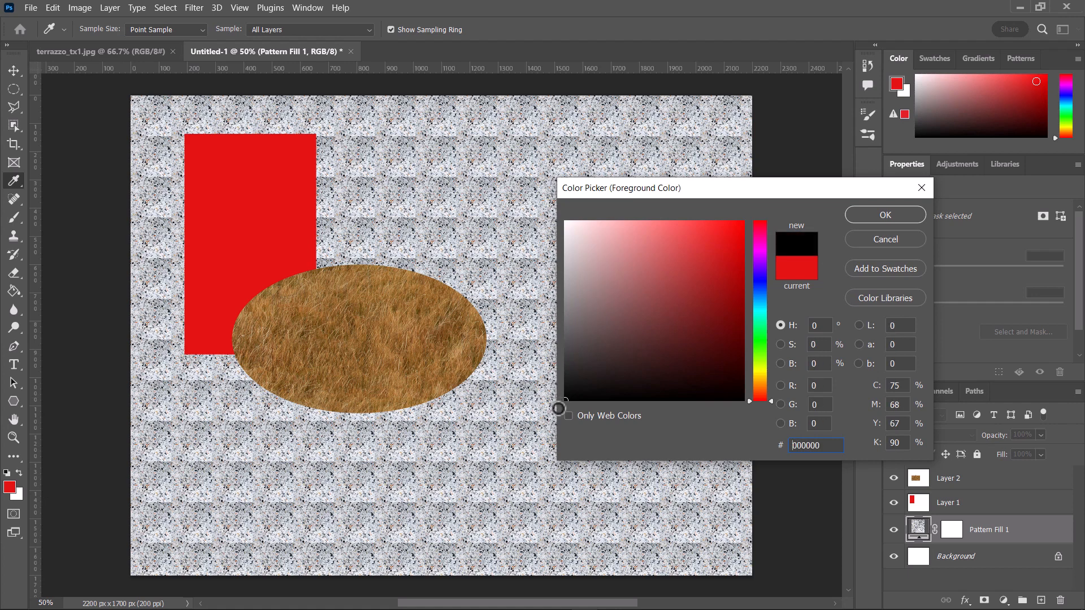
click(878, 209)
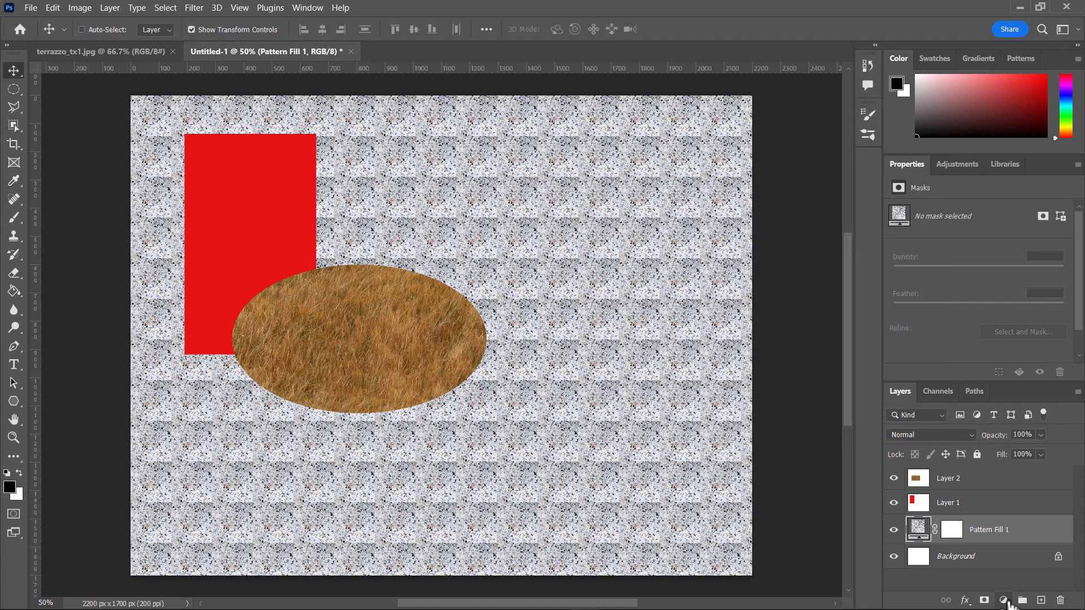
Add a Gradient fill layer above the pattern fill and choose the second Basics preset, fading from black to transparent
click(1004, 600)
click(993, 369)
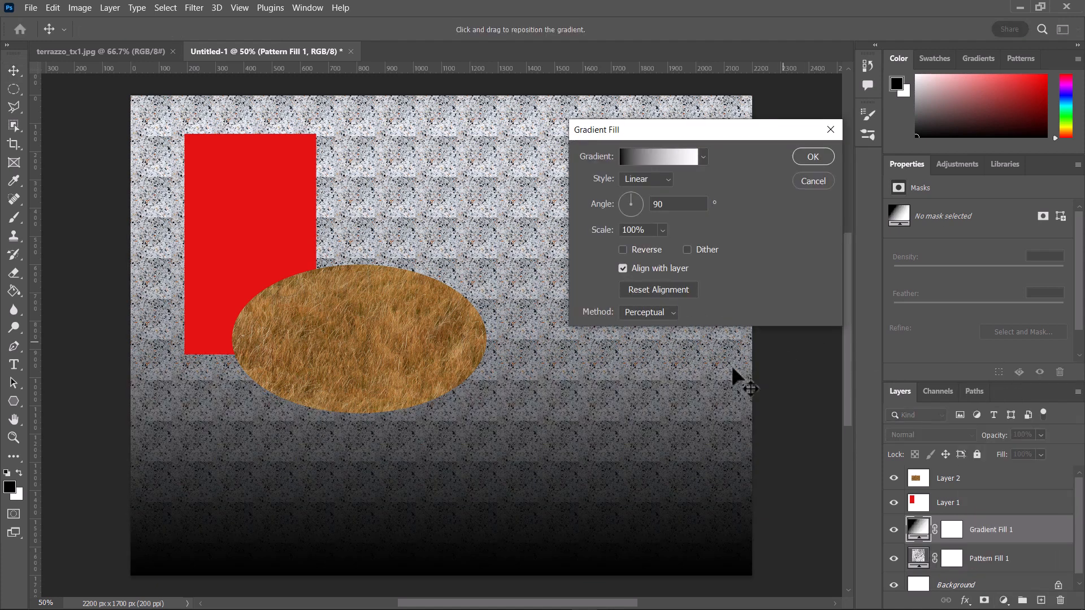
click(704, 159)
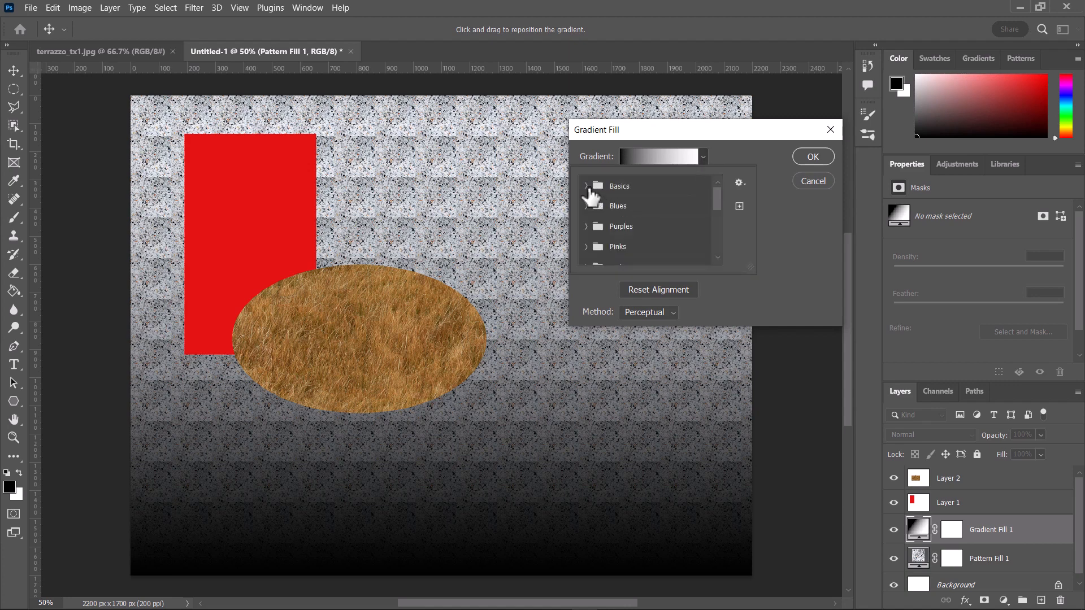
click(589, 188)
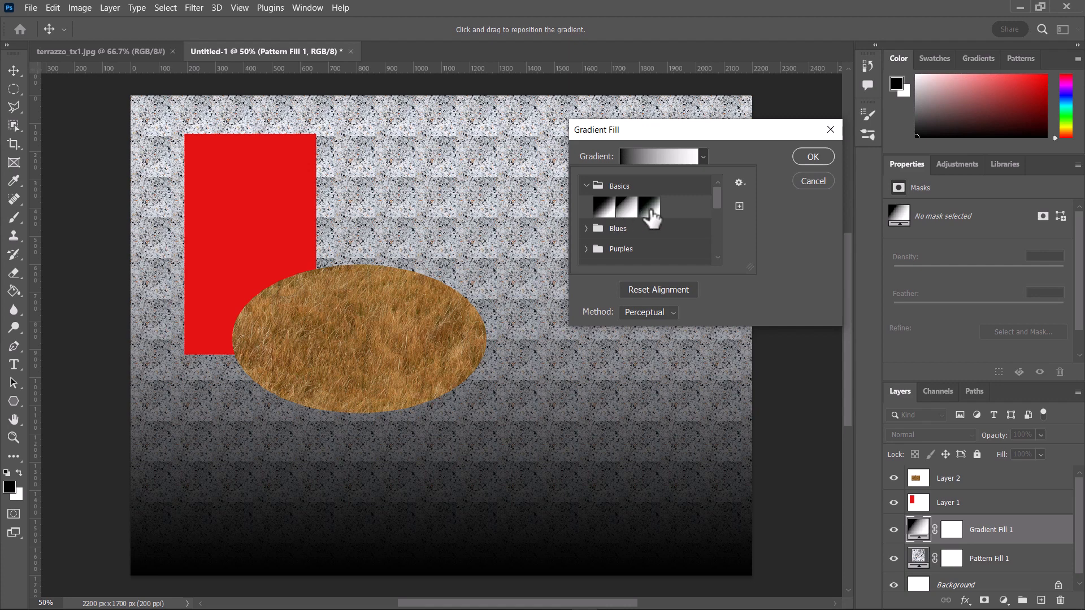
click(656, 217)
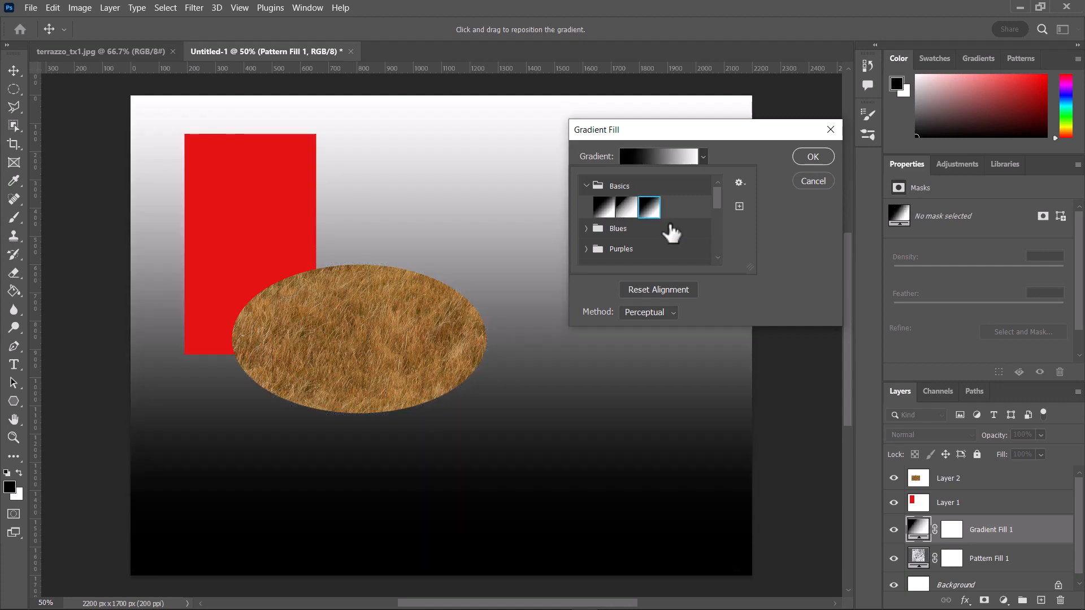
click(627, 208)
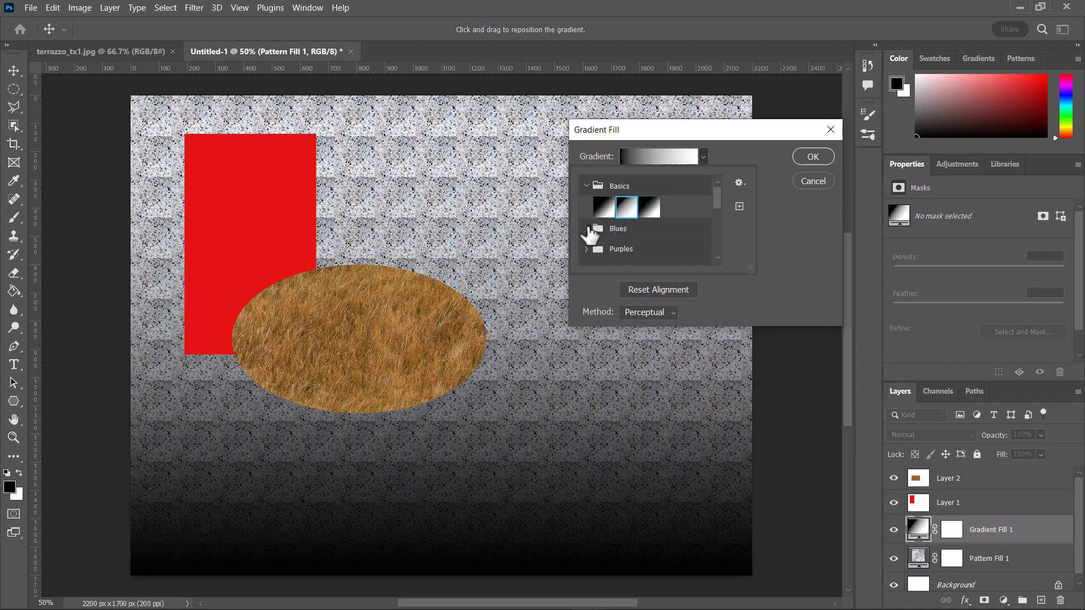
Browse the gradient presets in the Blues group and the other color groups
click(588, 229)
scroll(659, 252, down, 2)
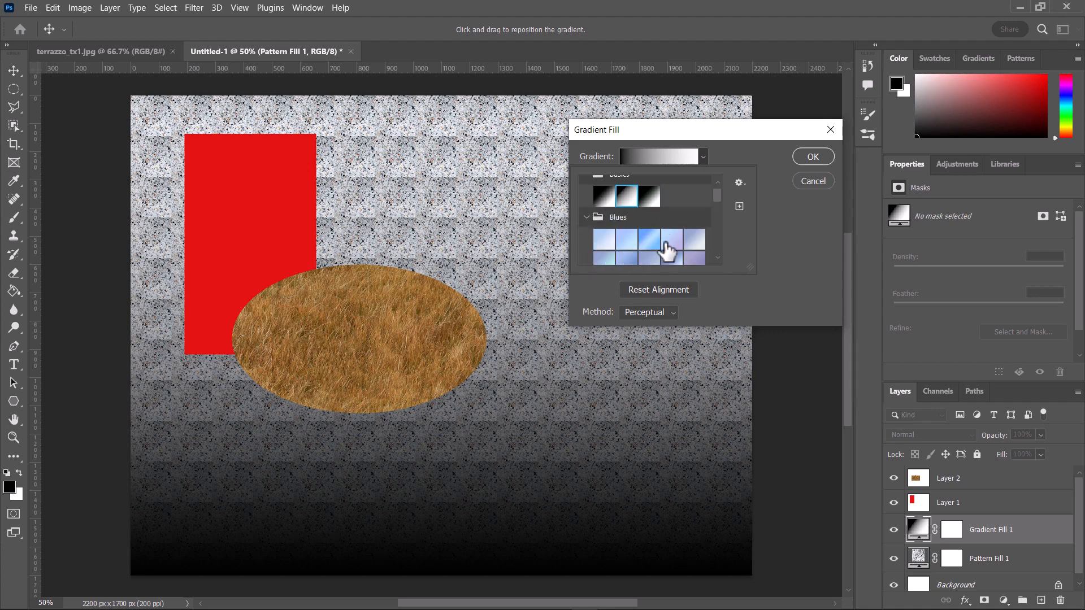
scroll(654, 259, down, 1)
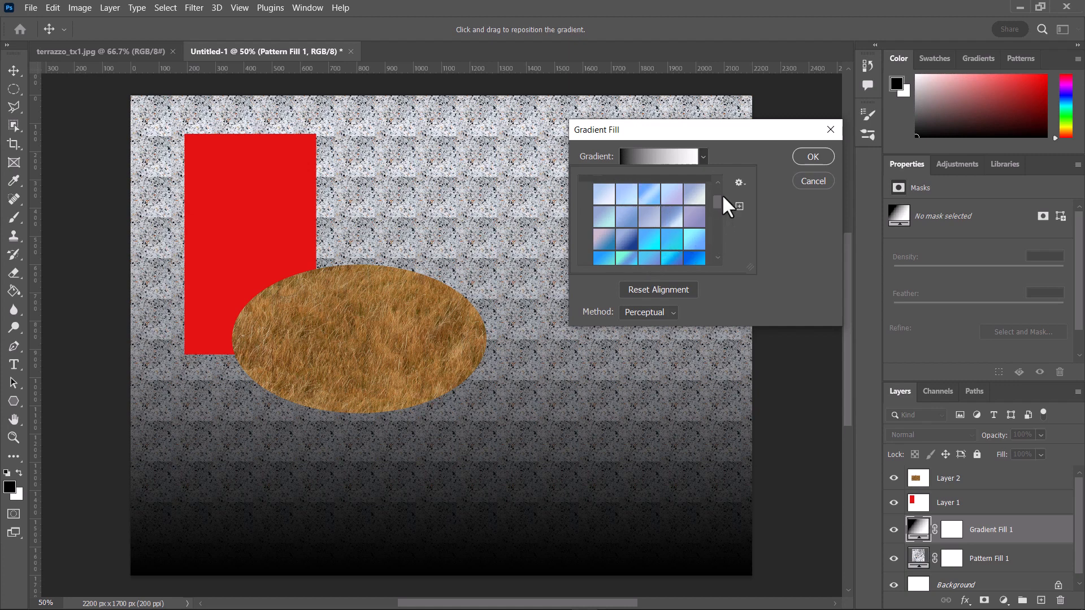
drag(717, 203, 718, 226)
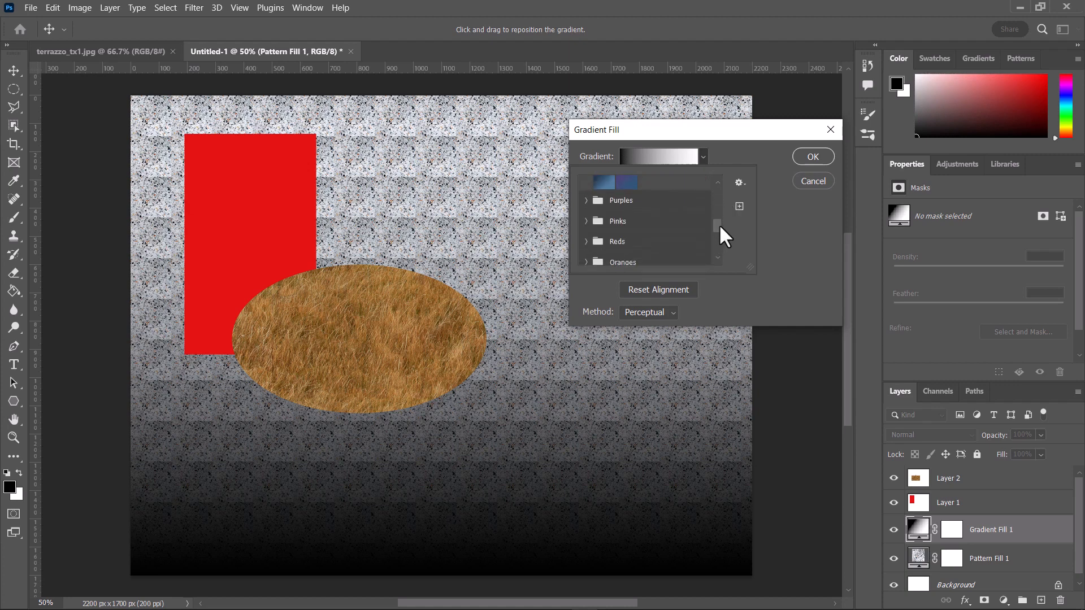
scroll(654, 258, up, 6)
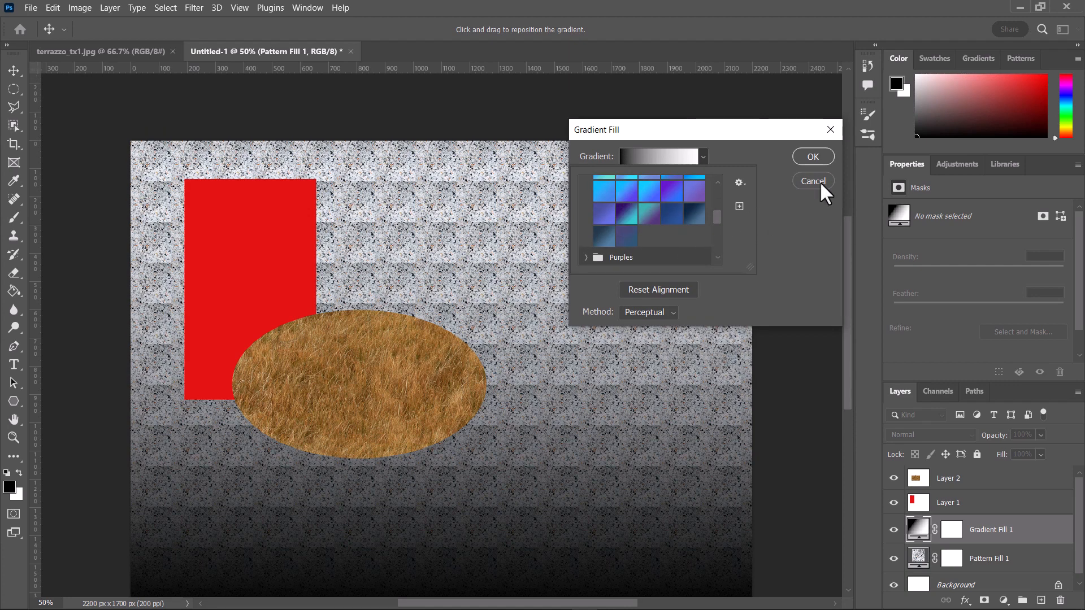
click(704, 156)
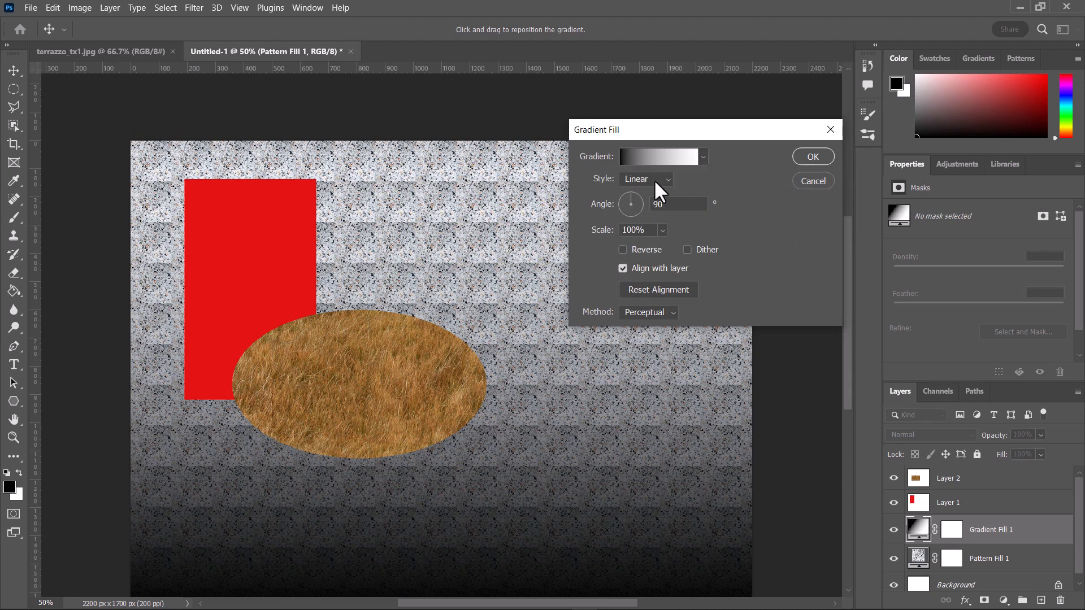
Apply the gradient fill with the Linear style and toggle its layer's visibility off and on
click(668, 180)
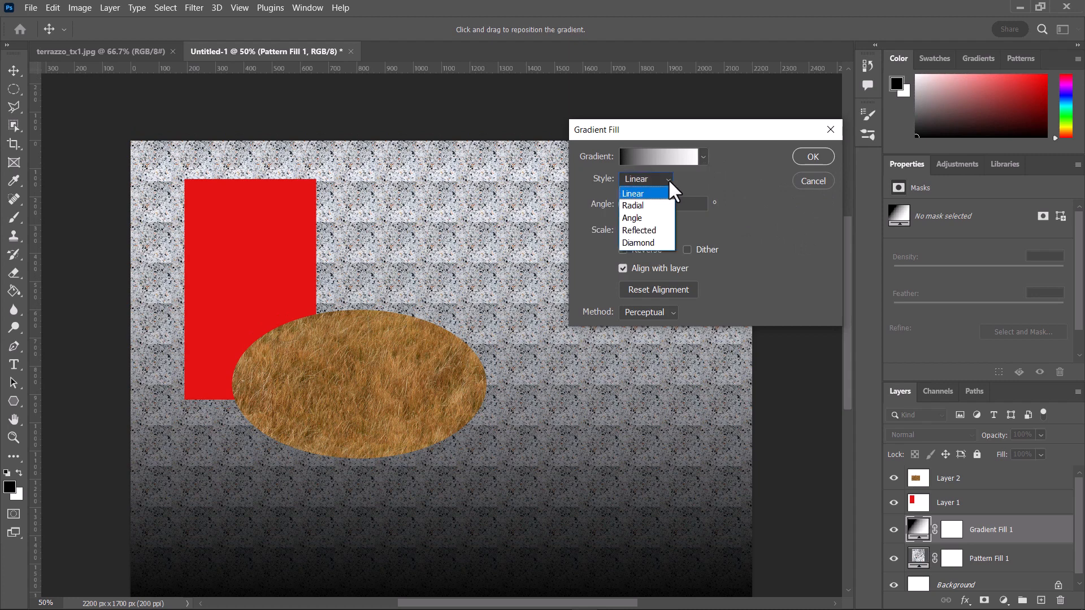
click(721, 163)
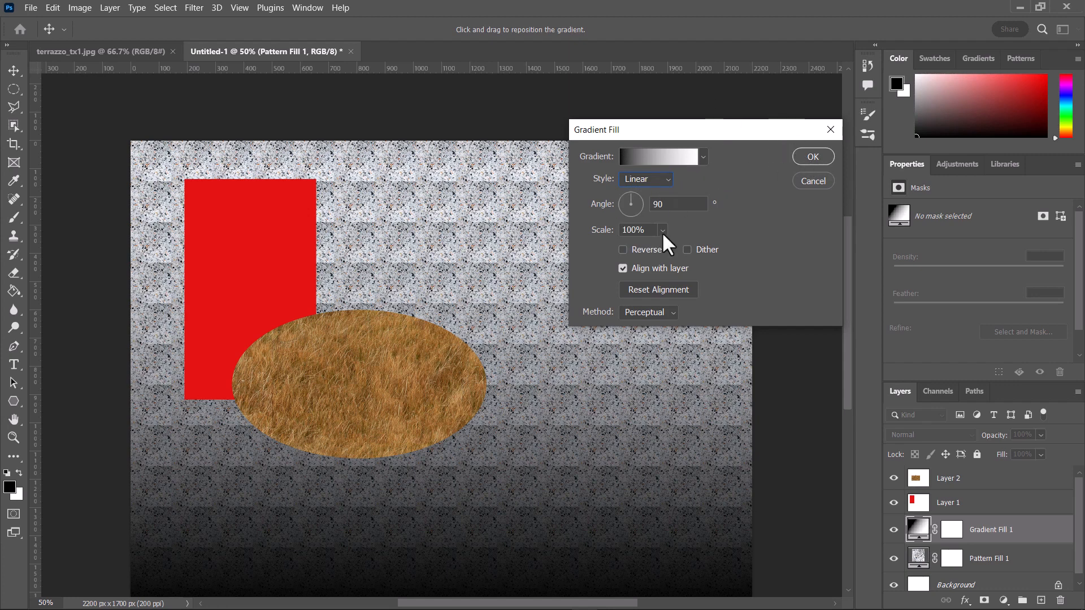
click(811, 158)
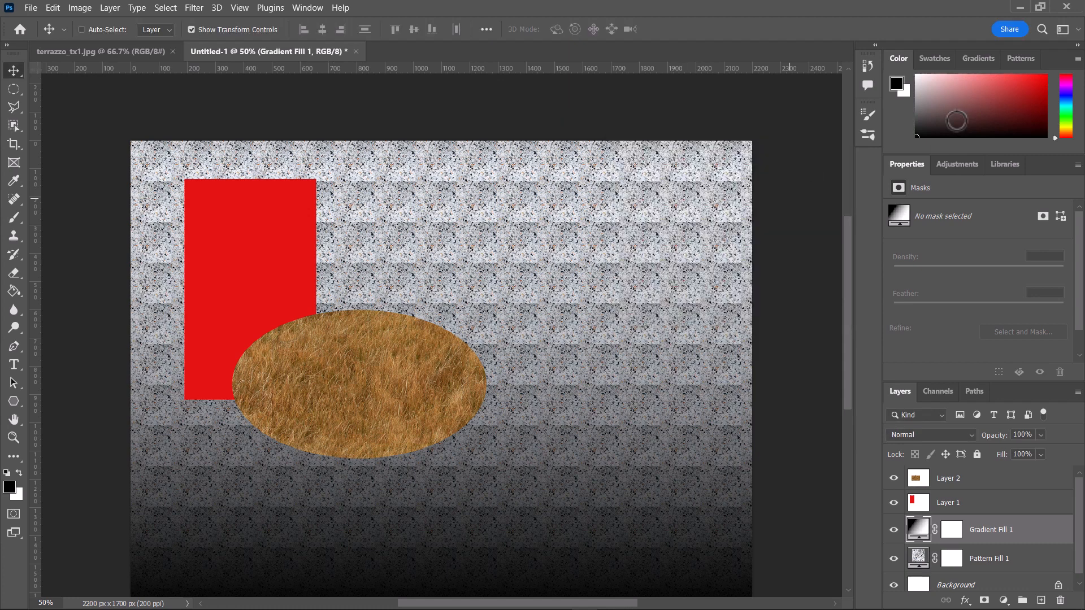
click(893, 531)
click(893, 530)
Select the grass ellipse's layer (Layer 2) and examine its opacity slider and how the ellipse covers the artwork below
click(985, 483)
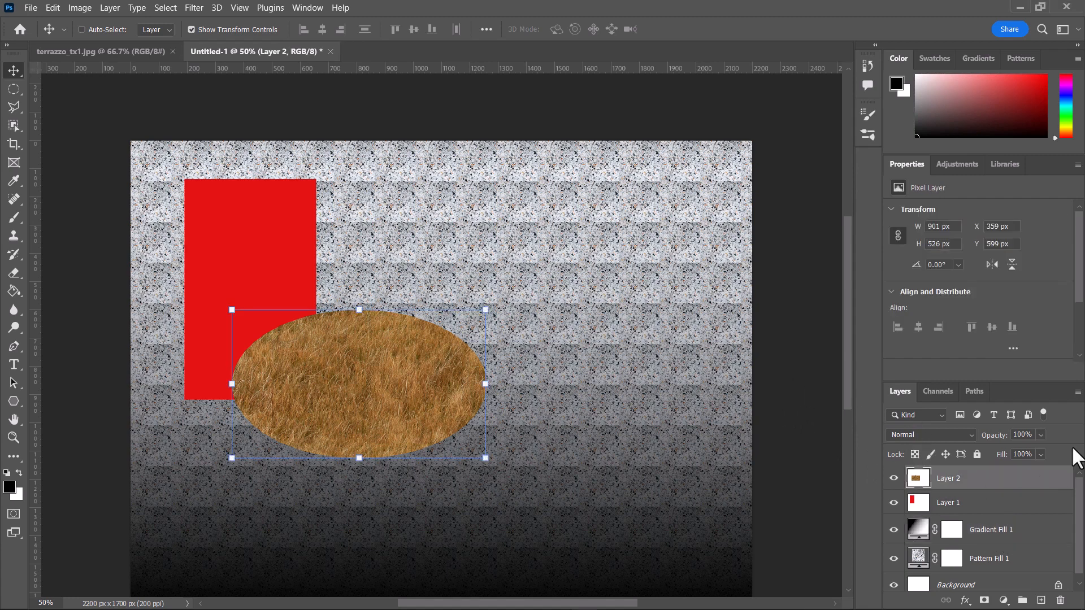
click(1040, 435)
drag(1041, 453, 1034, 455)
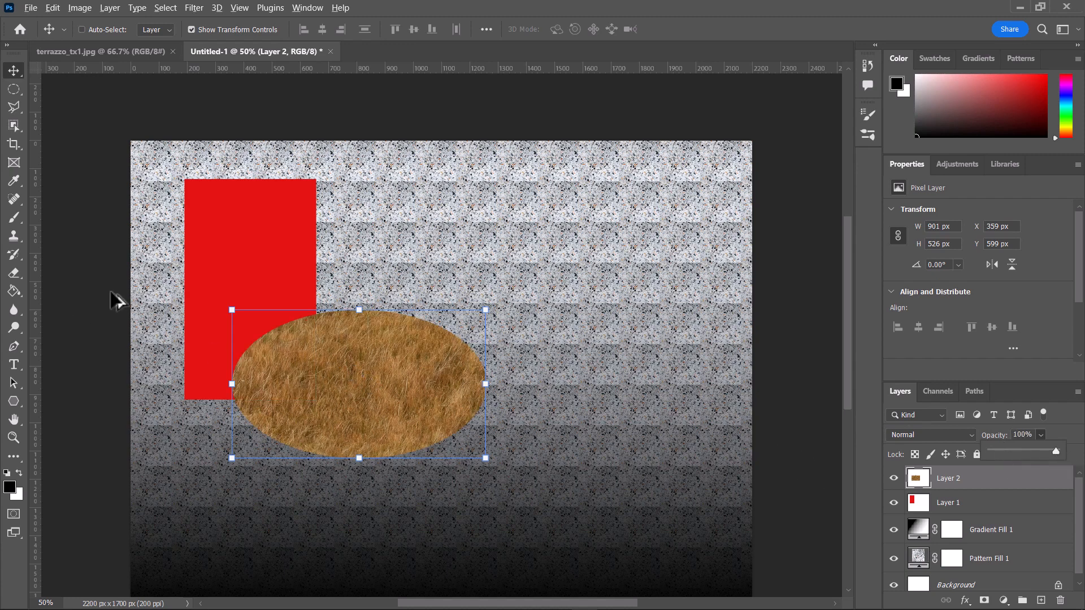
scroll(342, 390, up, 1)
scroll(345, 388, up, 1)
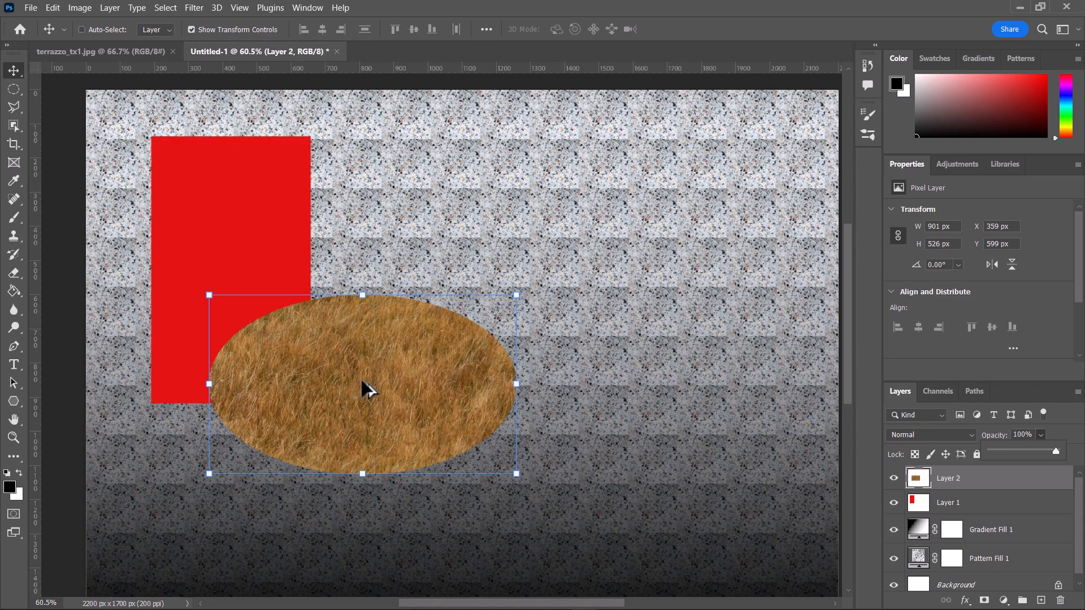
scroll(438, 405, up, 1)
scroll(438, 405, up, 1)
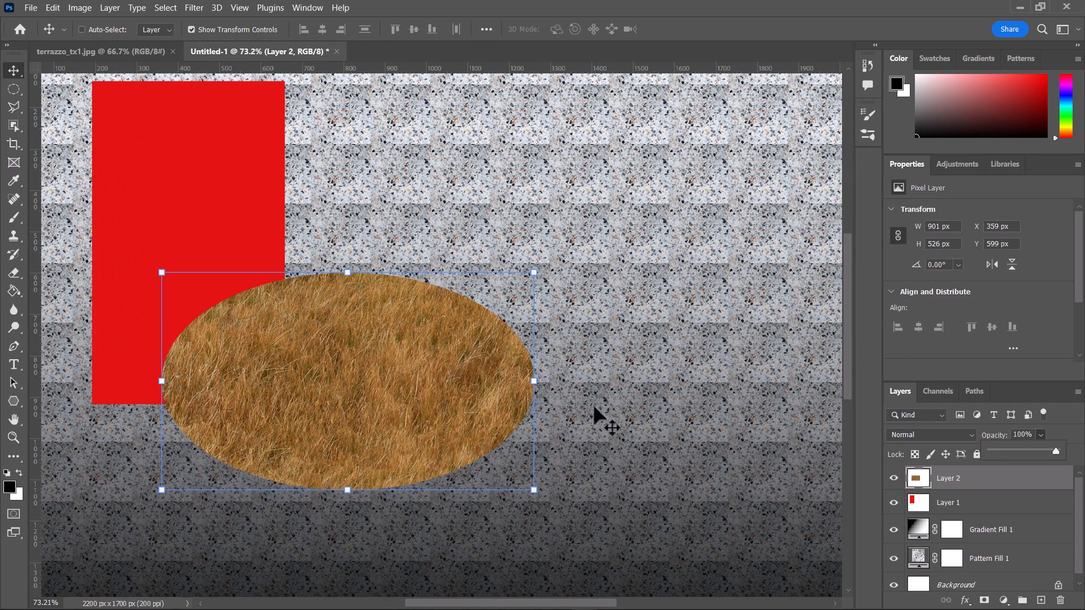
click(1065, 450)
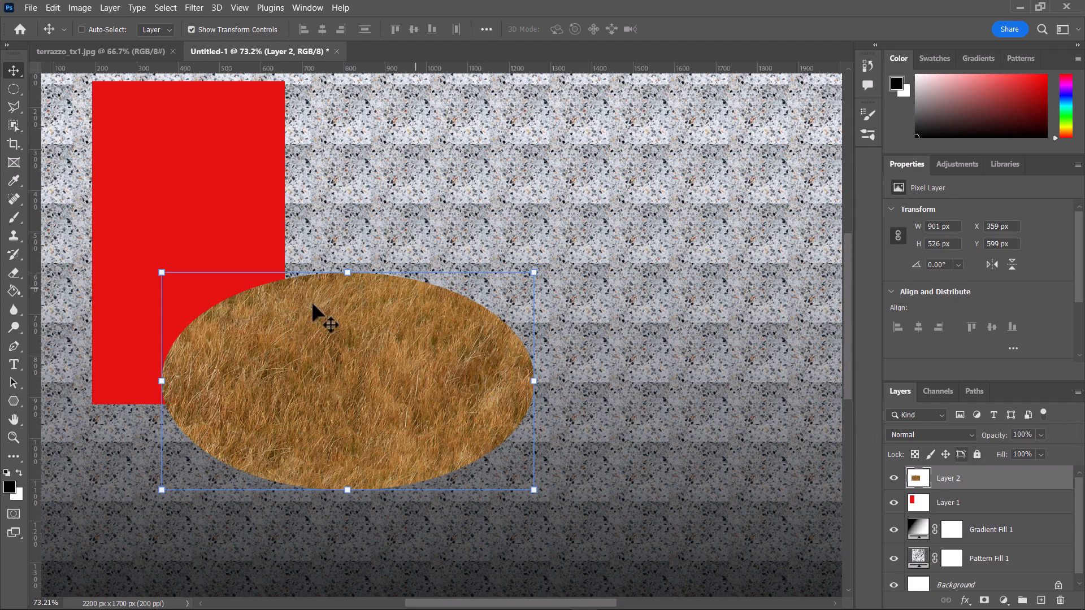
Try the Multiply blend mode on Layer 2, switch it to Screen, and move the ellipse slightly up and left
click(968, 432)
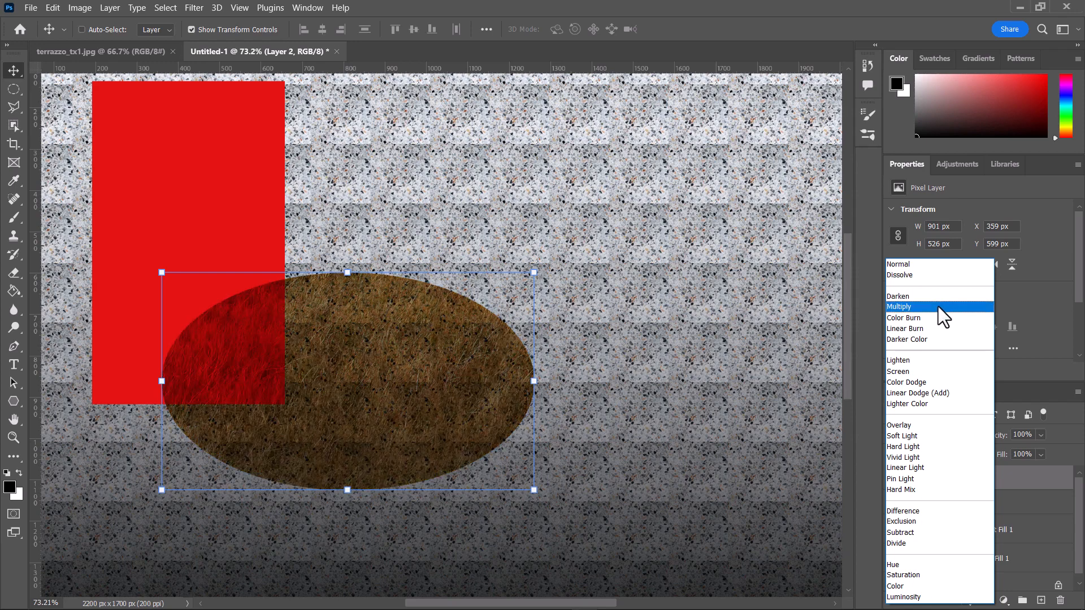
click(938, 306)
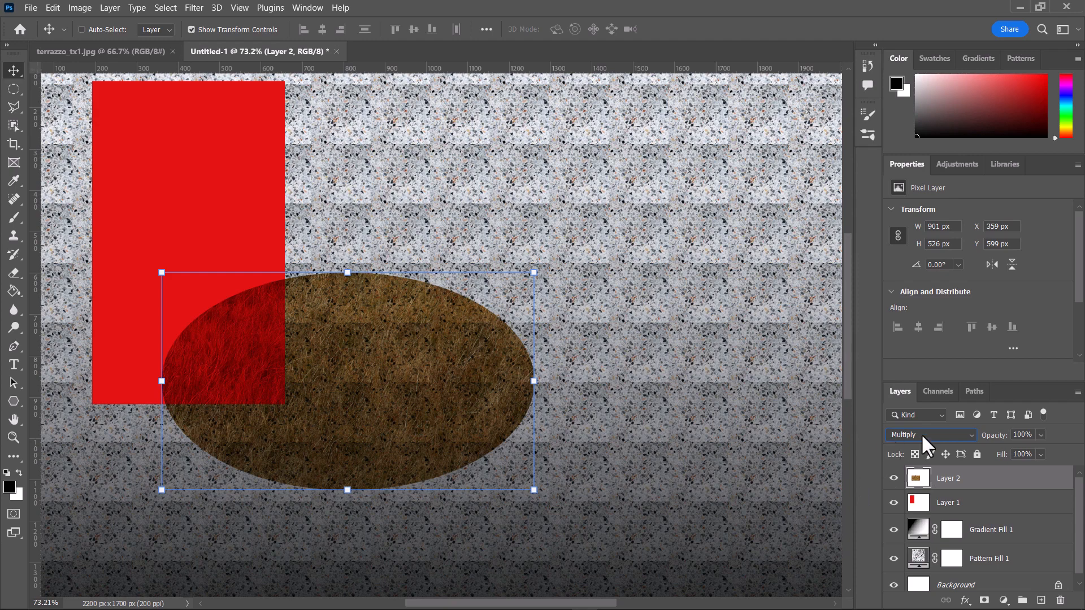
click(969, 434)
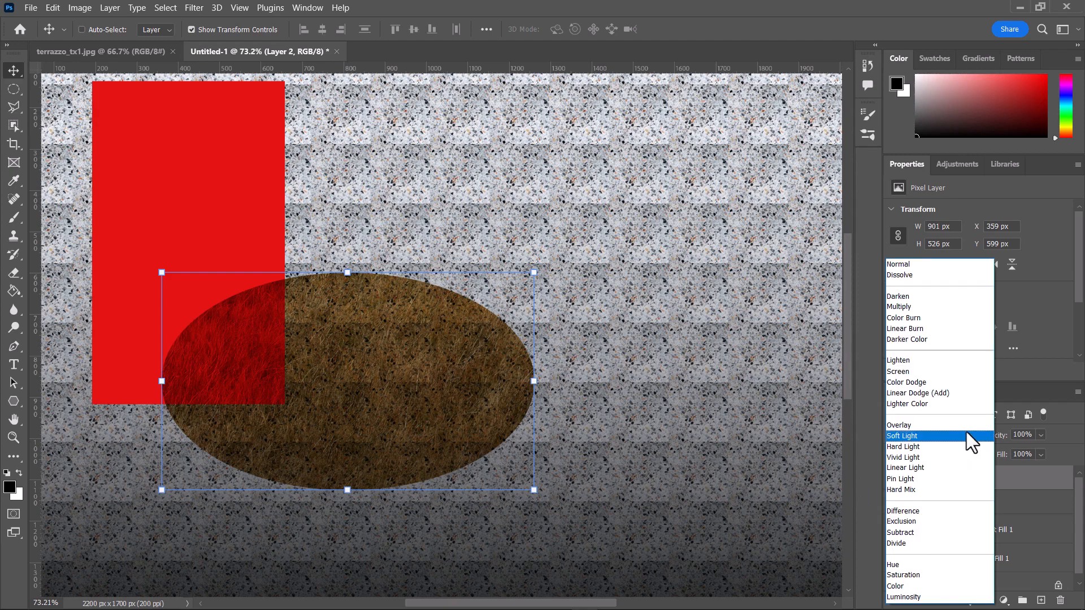
click(933, 373)
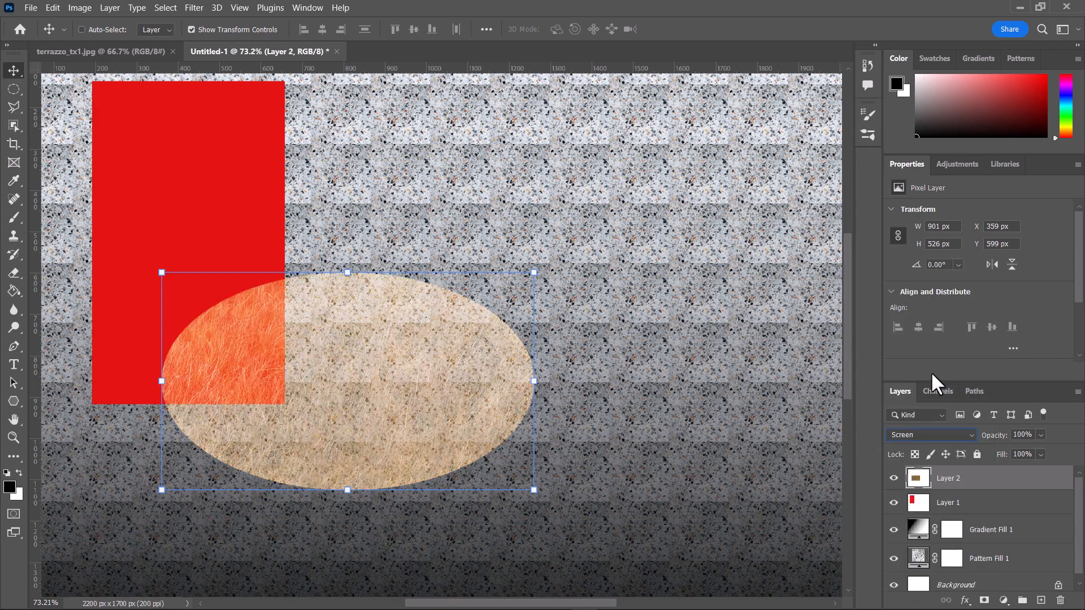
drag(346, 382, 332, 372)
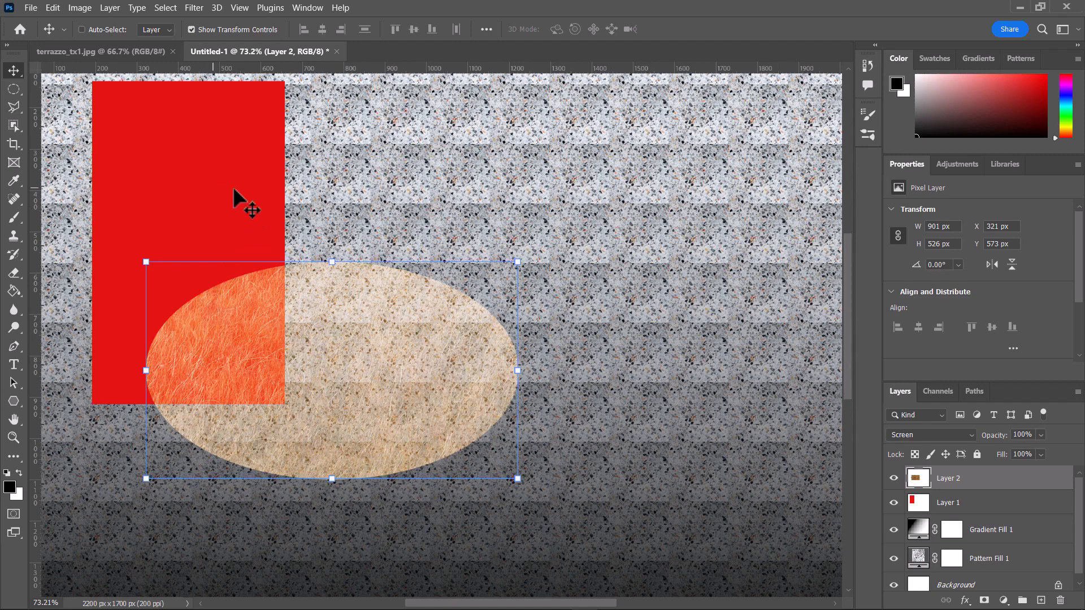
Set the blend mode of Layer 1 to Multiply and move the red rectangle slightly down and right
click(961, 503)
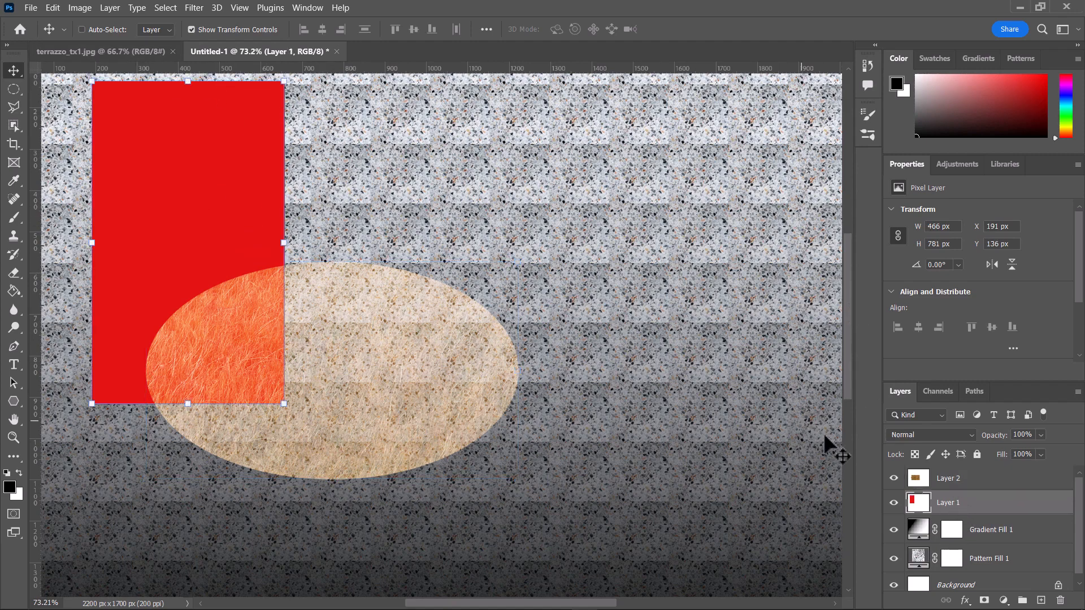
click(930, 435)
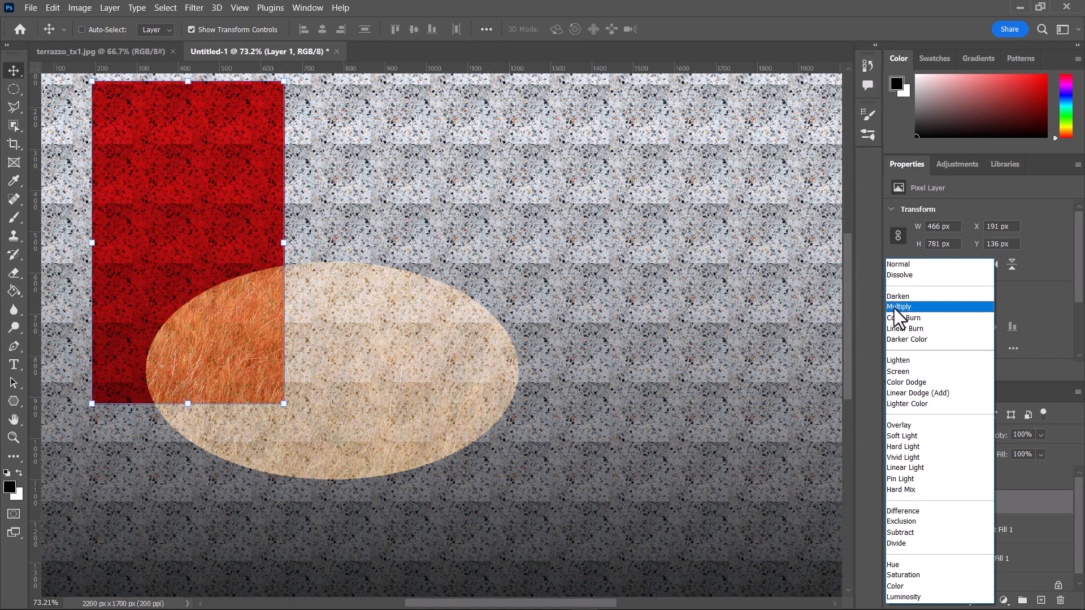
click(894, 308)
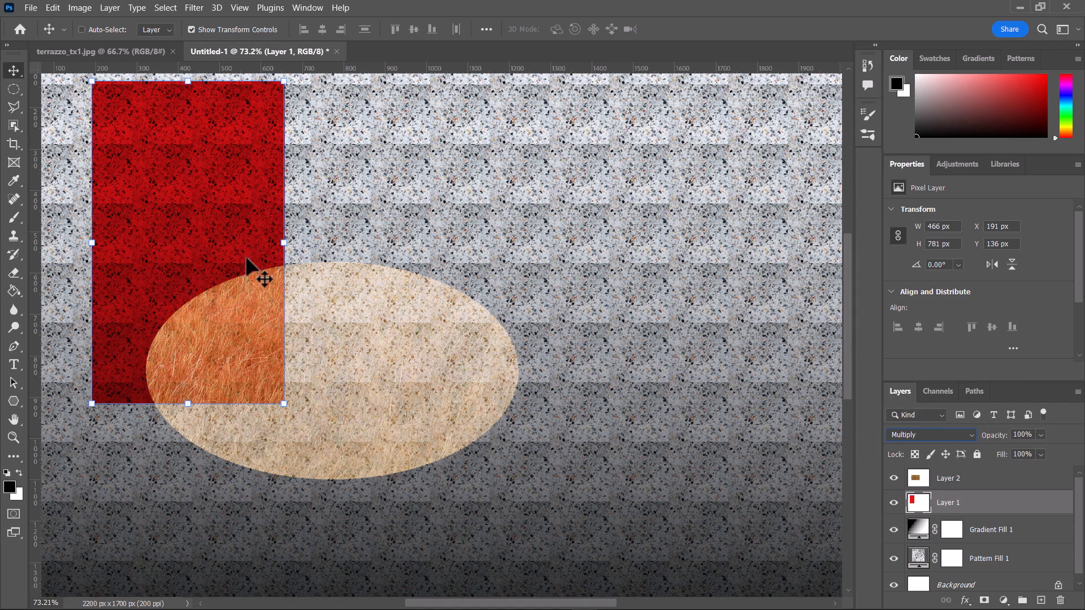
mouse_move(342, 370)
mouse_down()
mouse_move(322, 363)
mouse_move(343, 386)
mouse_up()
drag(266, 347, 271, 356)
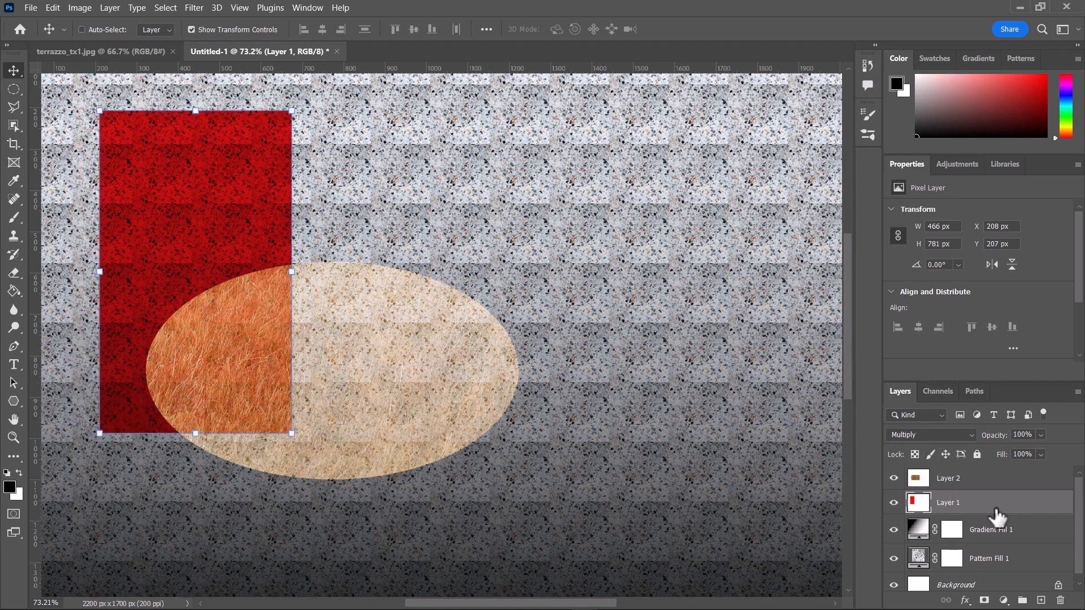
Set the Gradient Fill 1 layer's blend mode to Overlay, previewing Soft Light for comparison
scroll(1078, 546, down, 1)
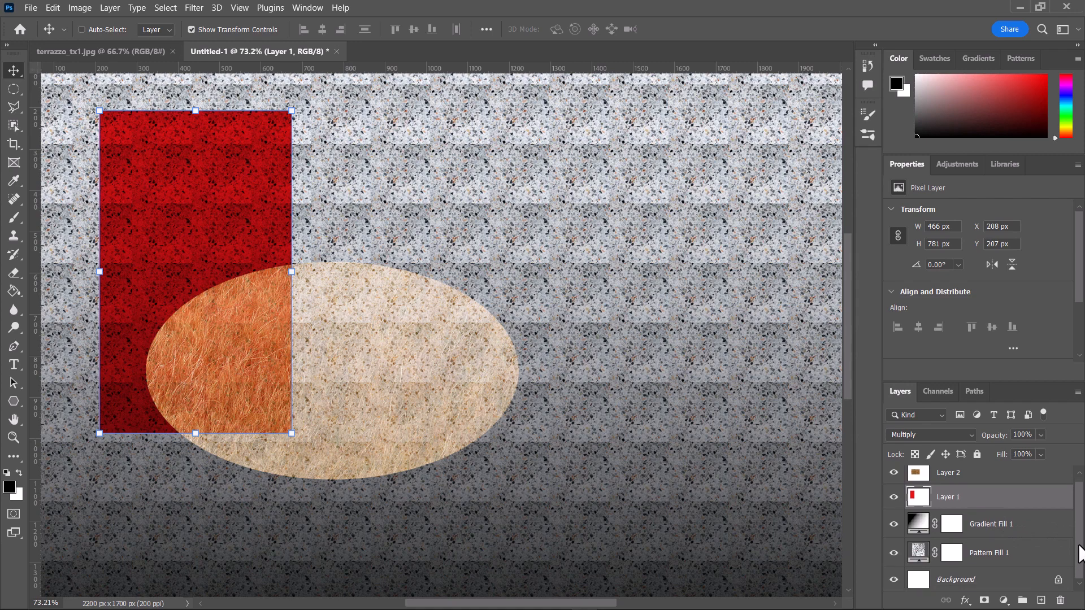
click(986, 532)
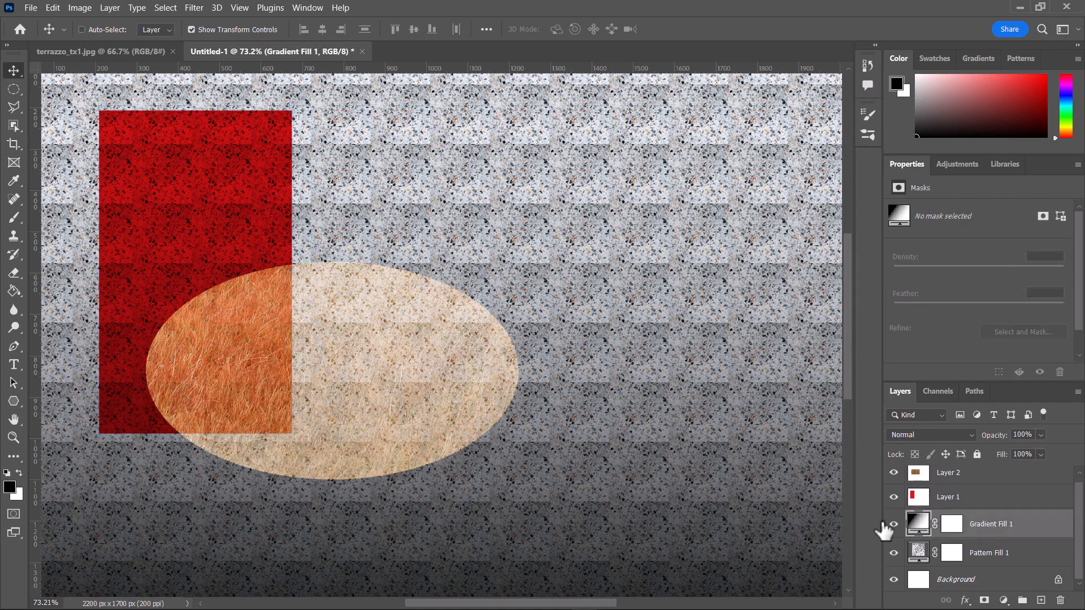
scroll(578, 449, down, 3)
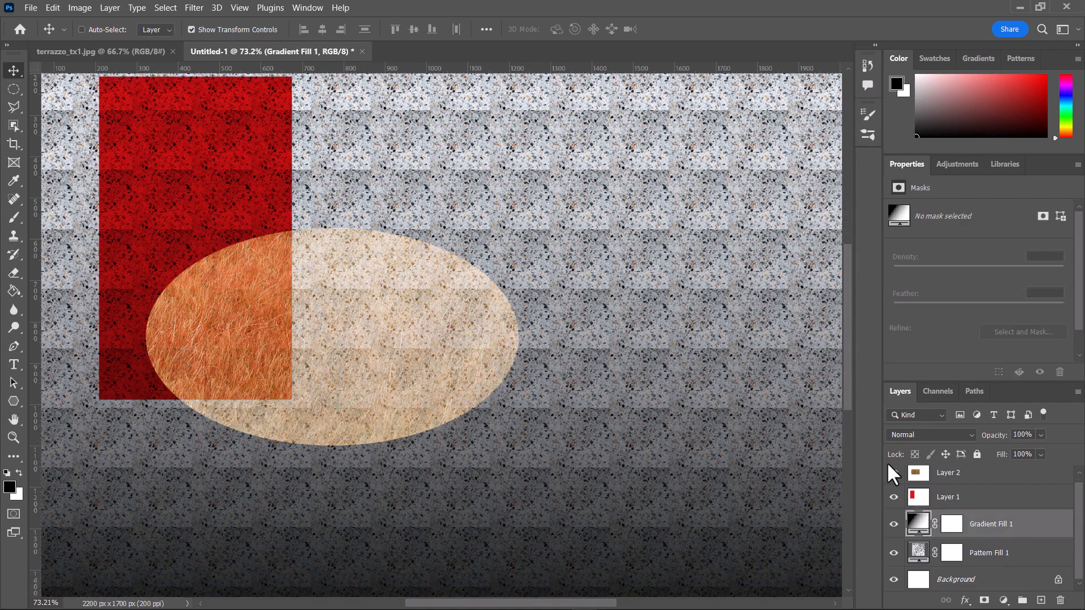
click(948, 435)
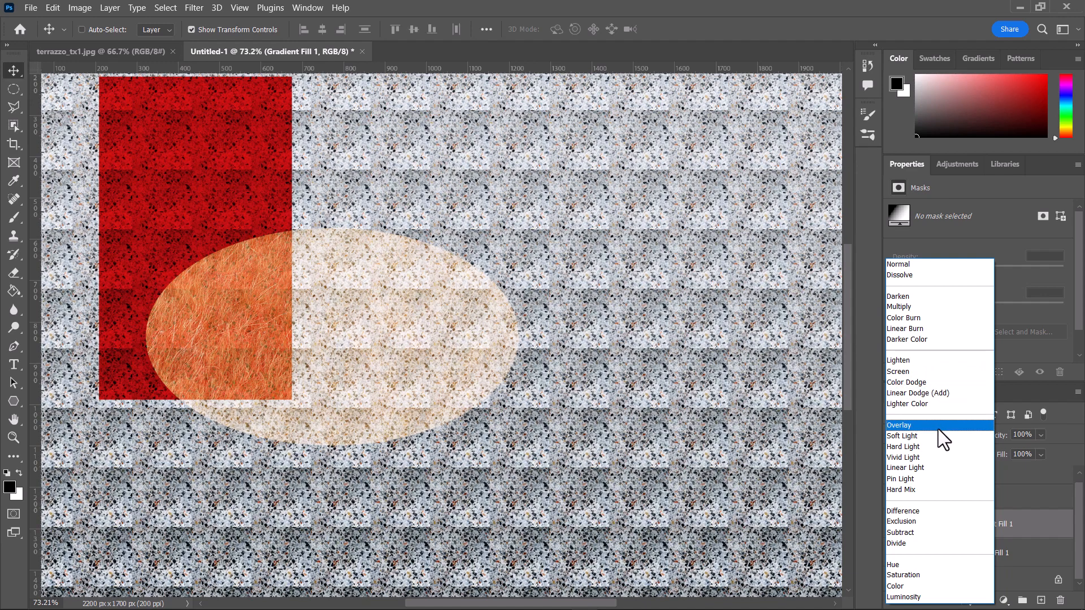
click(938, 428)
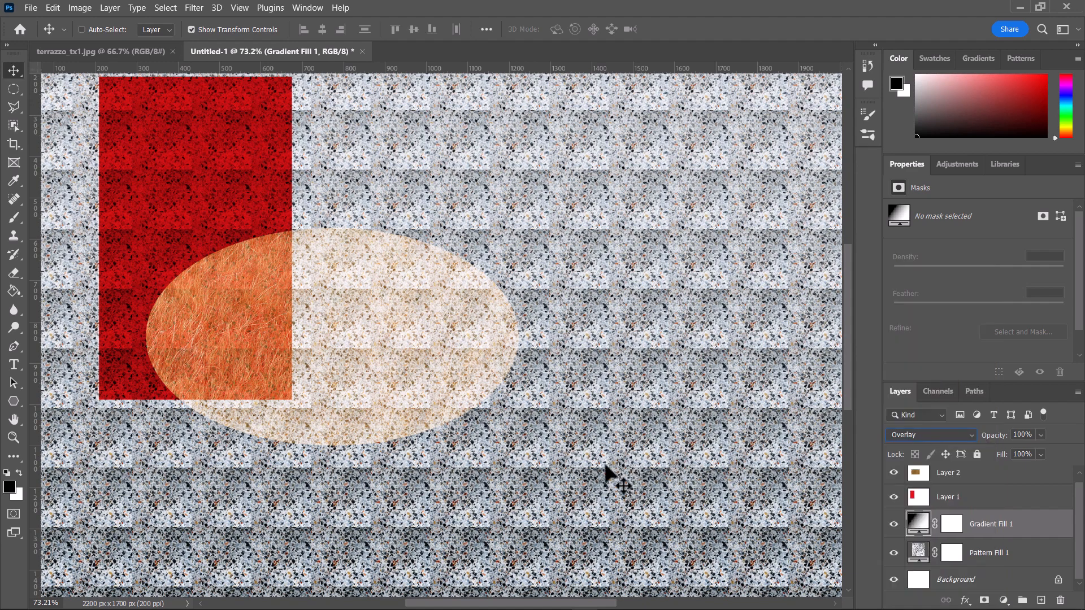
click(951, 435)
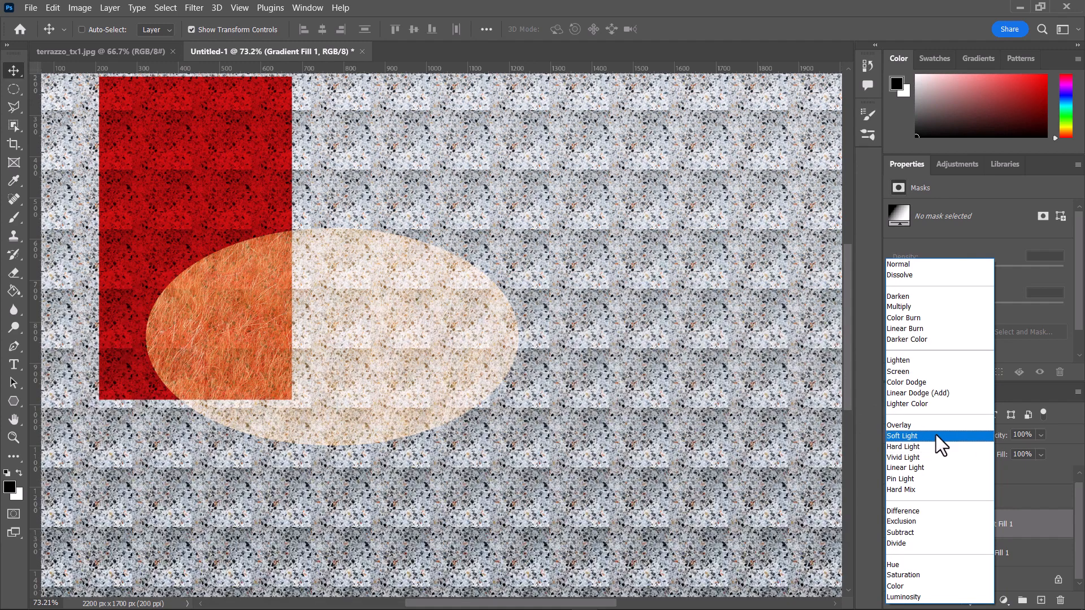
click(931, 429)
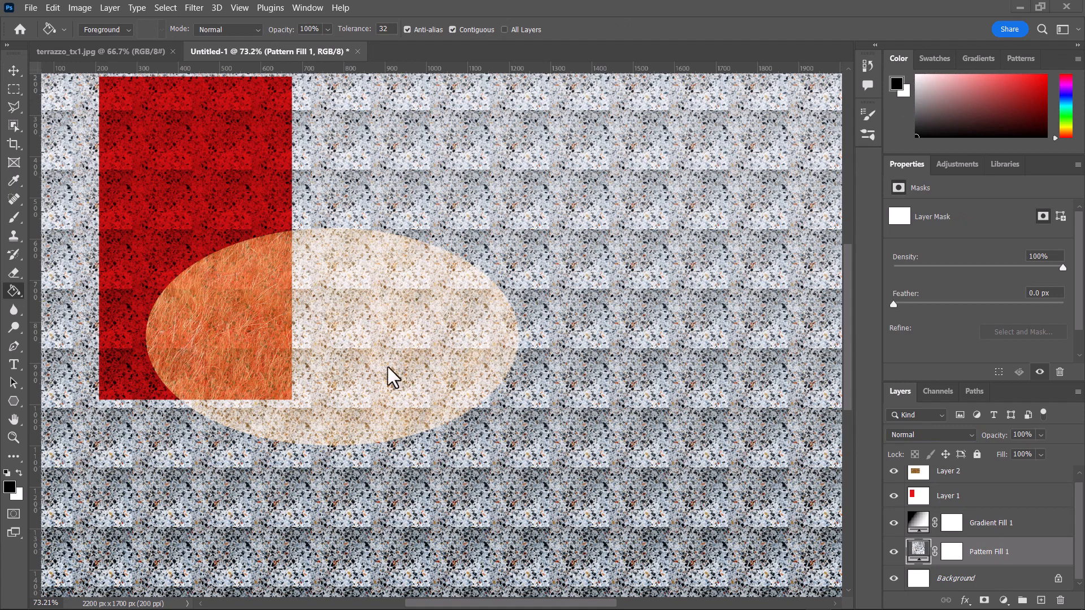
Fill a wide rectangular selection across the ellipse with black on the Pattern Fill 1 layer mask, and deselect it
click(14, 272)
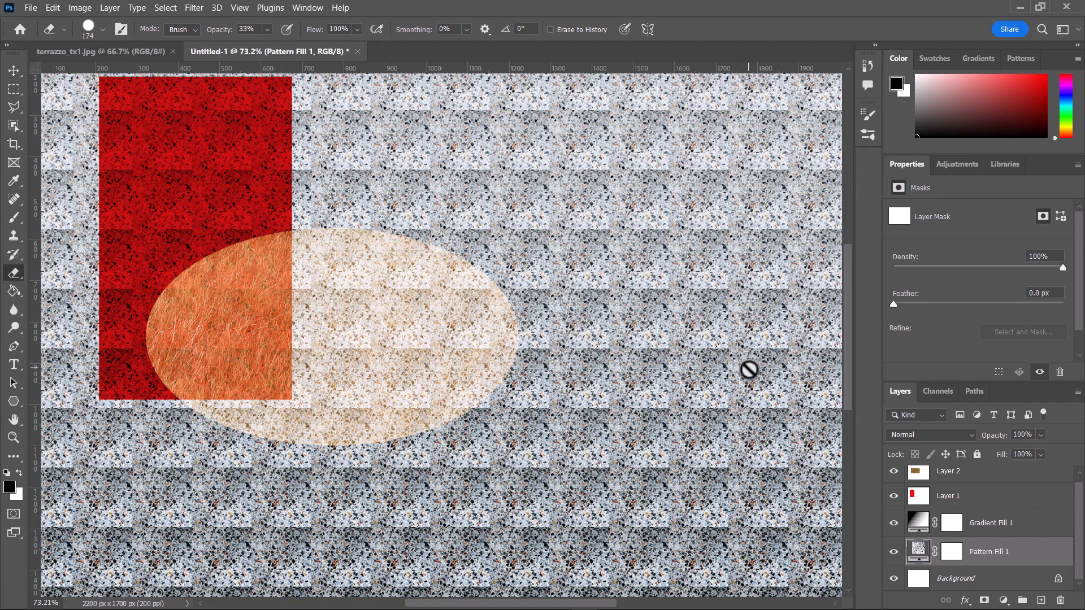
click(952, 554)
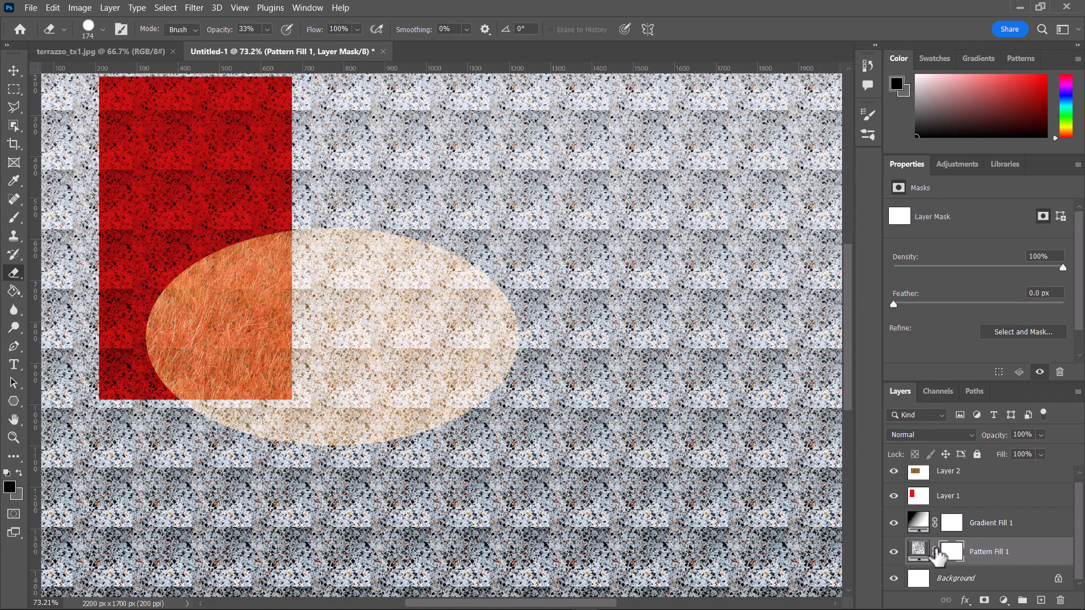
click(12, 95)
drag(238, 311, 701, 368)
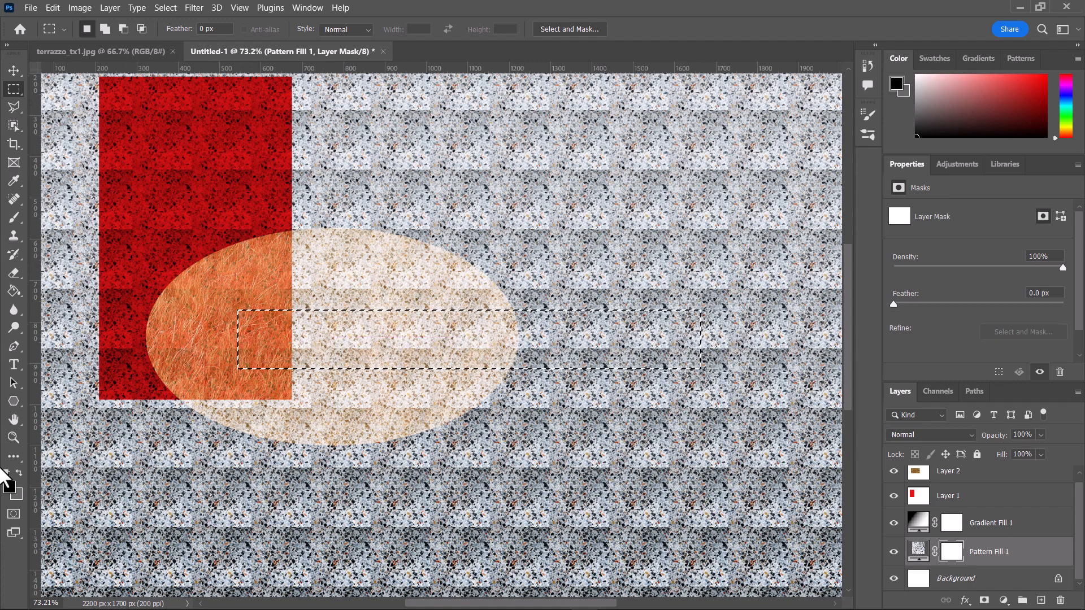
click(15, 293)
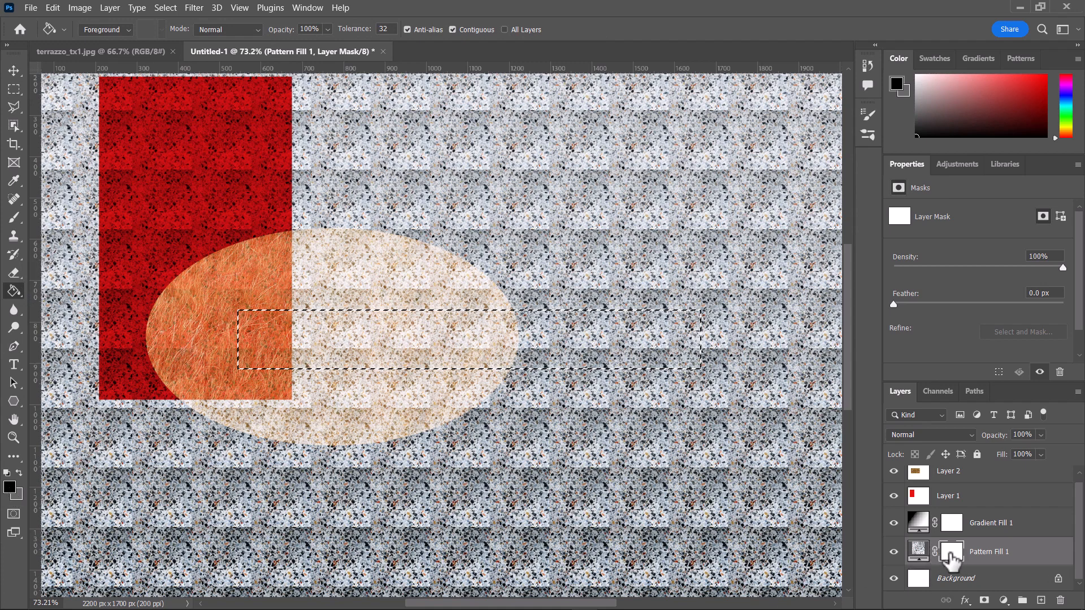
click(387, 338)
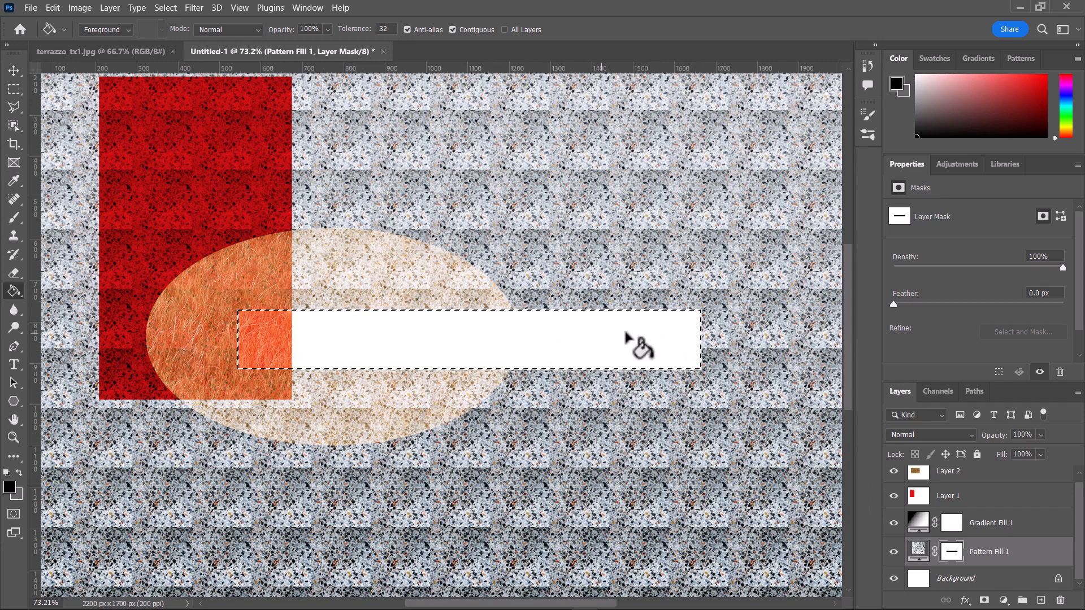
key(ctrl+d)
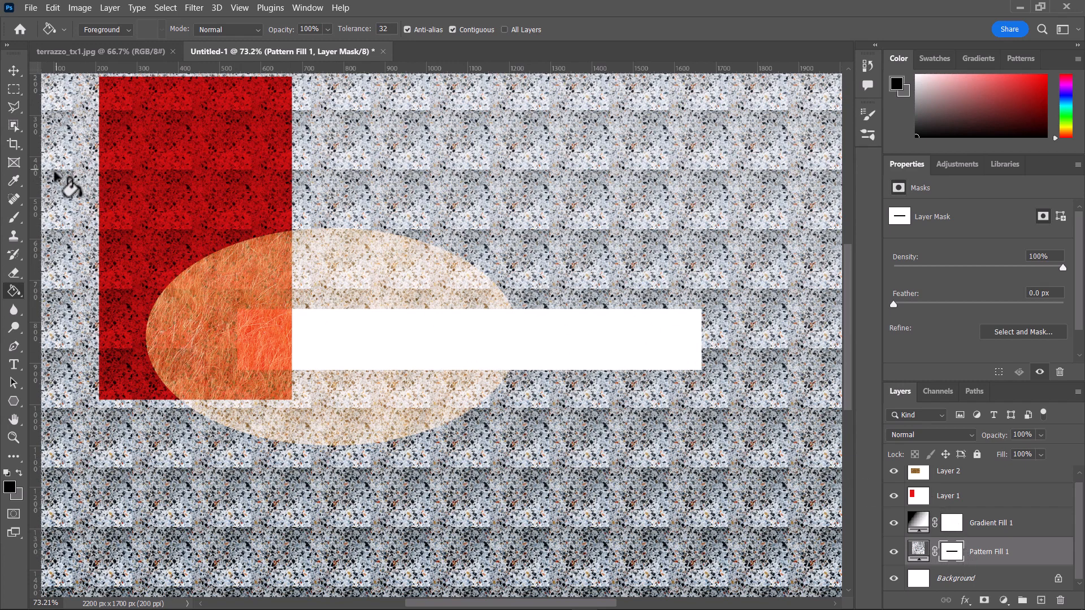
Paint a wide horizontal band in black above the ellipse on the Pattern Fill 1 mask with a 200 px brush at 37% opacity
click(8, 216)
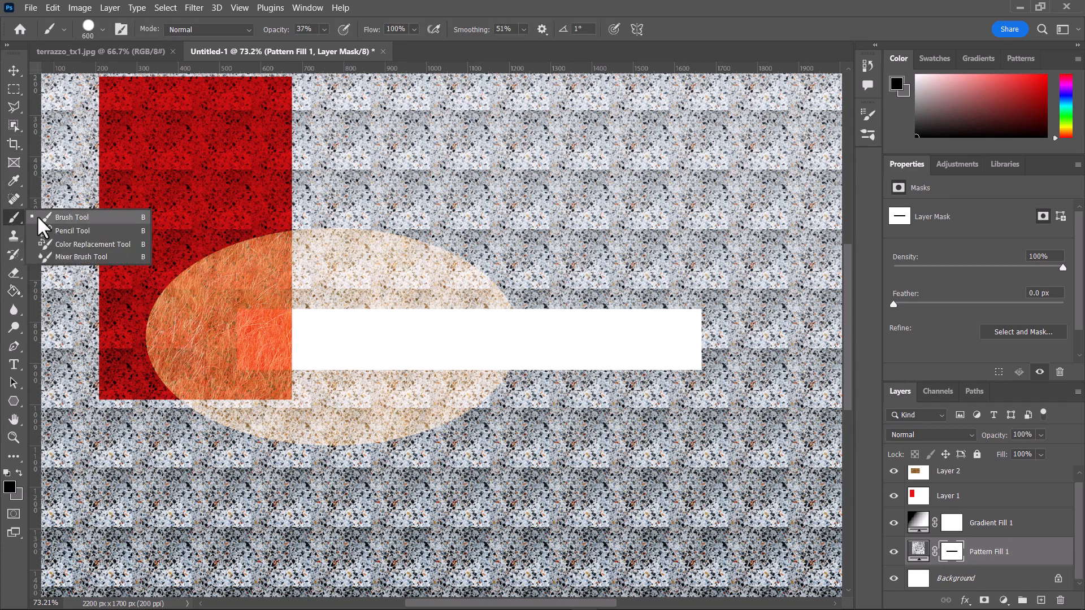
click(37, 218)
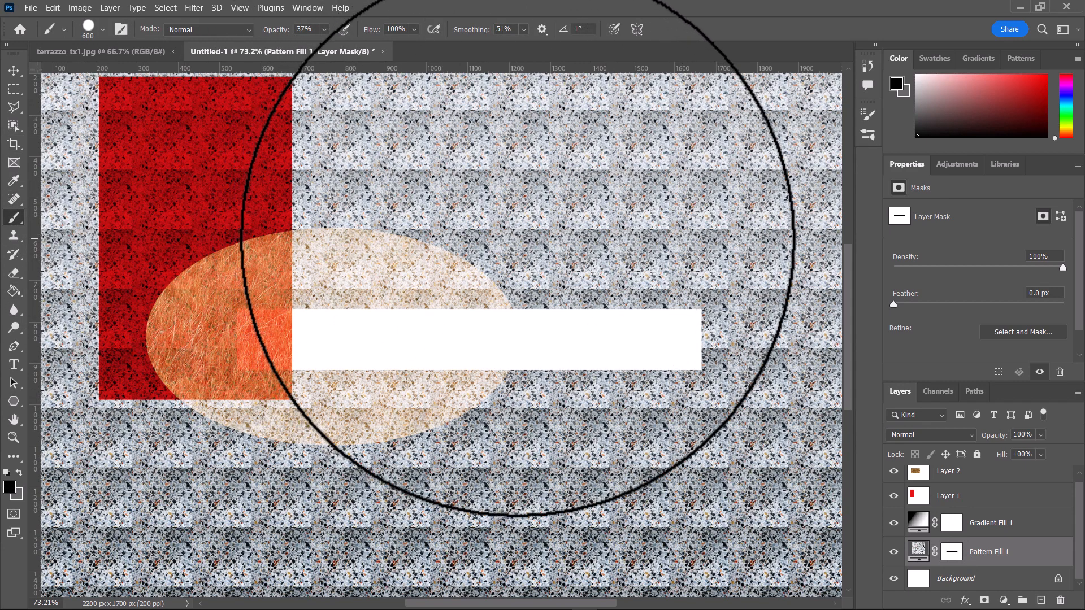
key(bracketleft)
key(bracketleft)
key(bracketleft)
key(bracketleft)
key(bracketleft)
key(bracketleft)
key(bracketleft)
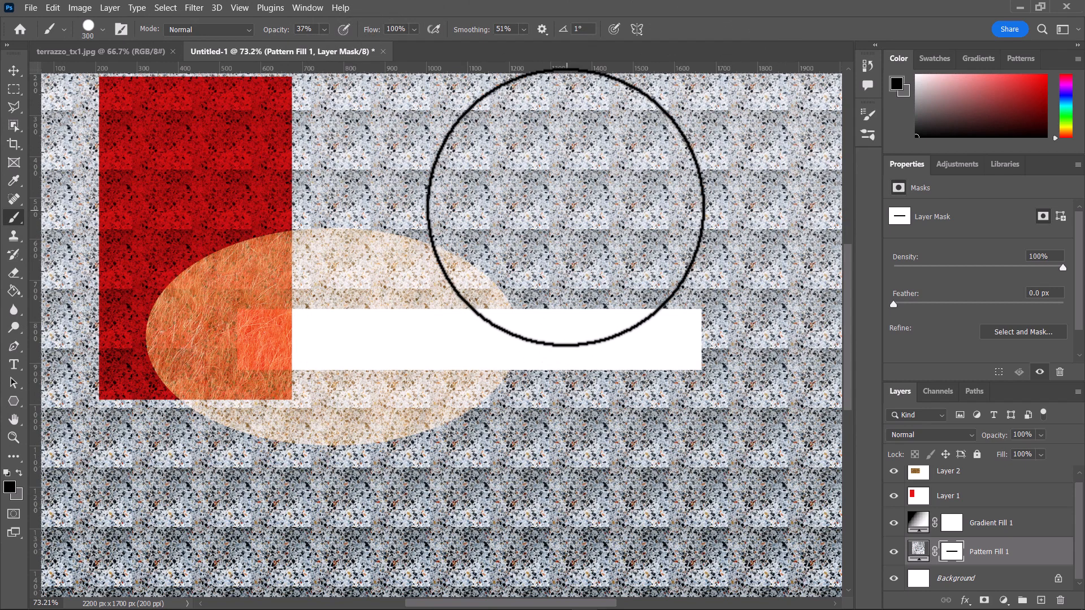
key(bracketleft)
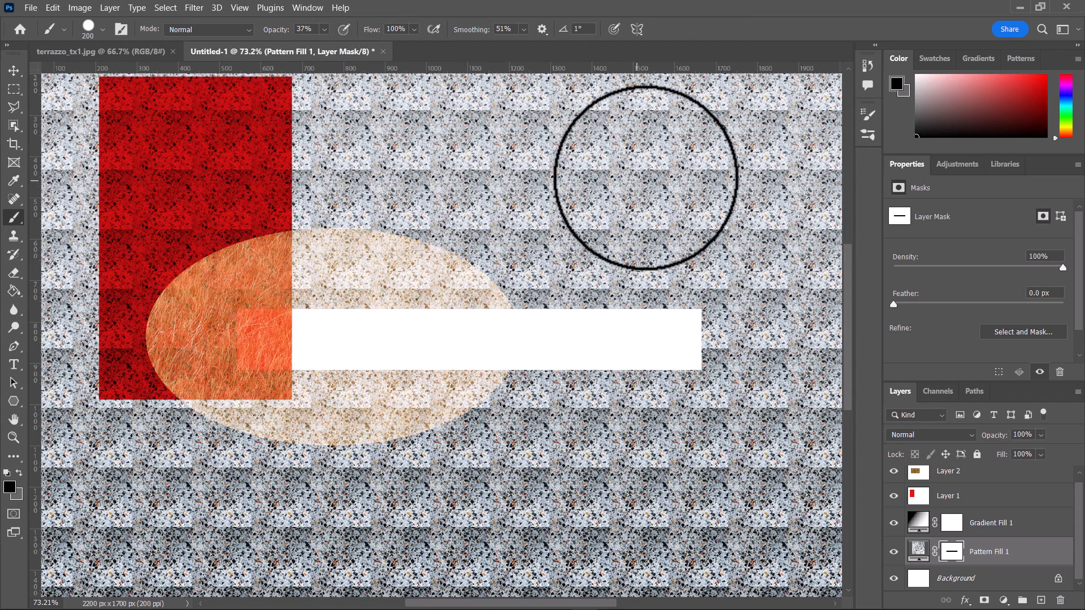
mouse_move(697, 167)
mouse_down()
mouse_move(325, 164)
mouse_move(50, 181)
mouse_up()
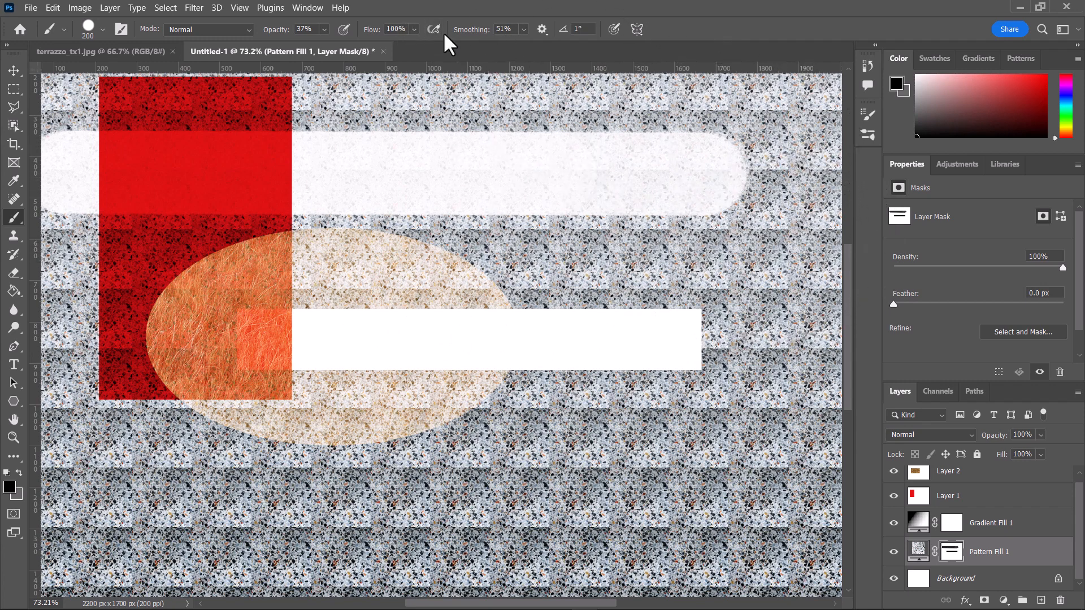
click(328, 26)
With the Pattern Fill 1 layer active, select a rectangle below the orange ellipse and add elliptical selections to its two sides
click(919, 551)
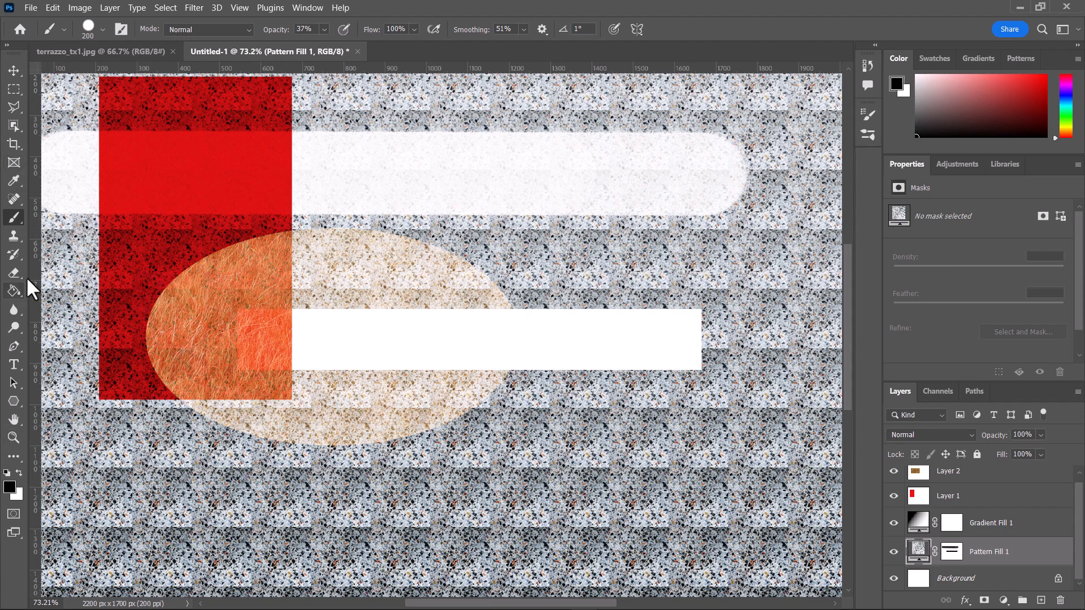
click(13, 90)
drag(362, 411, 557, 553)
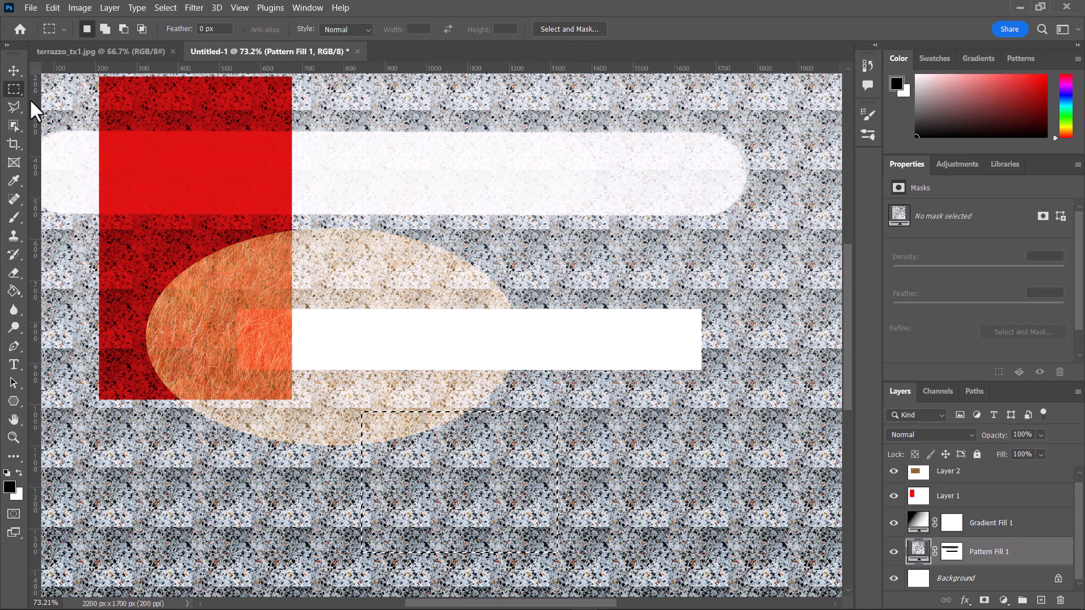
right_click(11, 88)
click(50, 101)
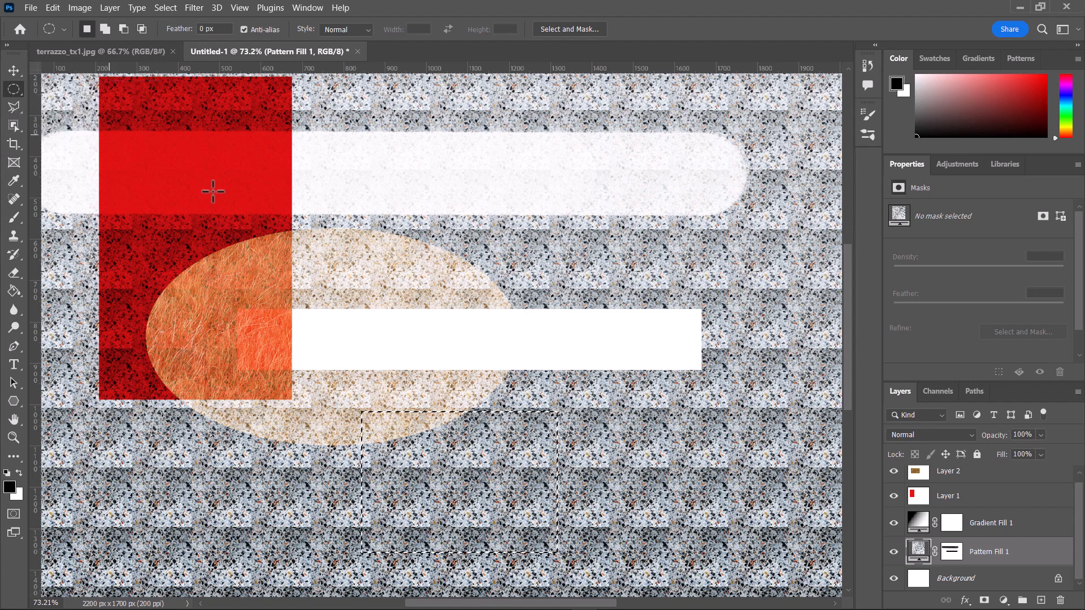
drag(645, 453, 452, 510)
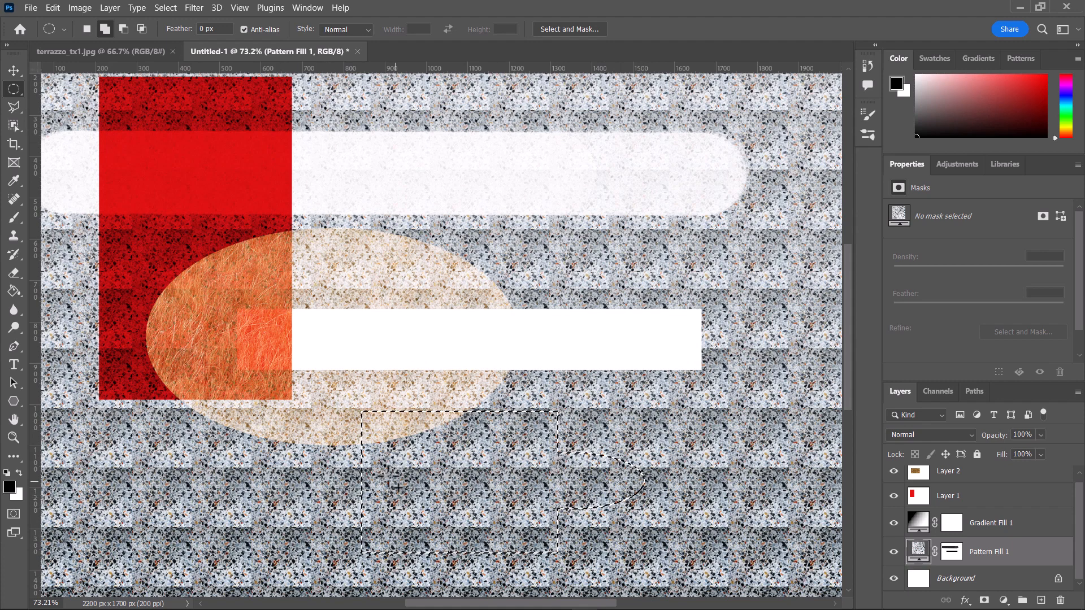
drag(392, 452, 300, 517)
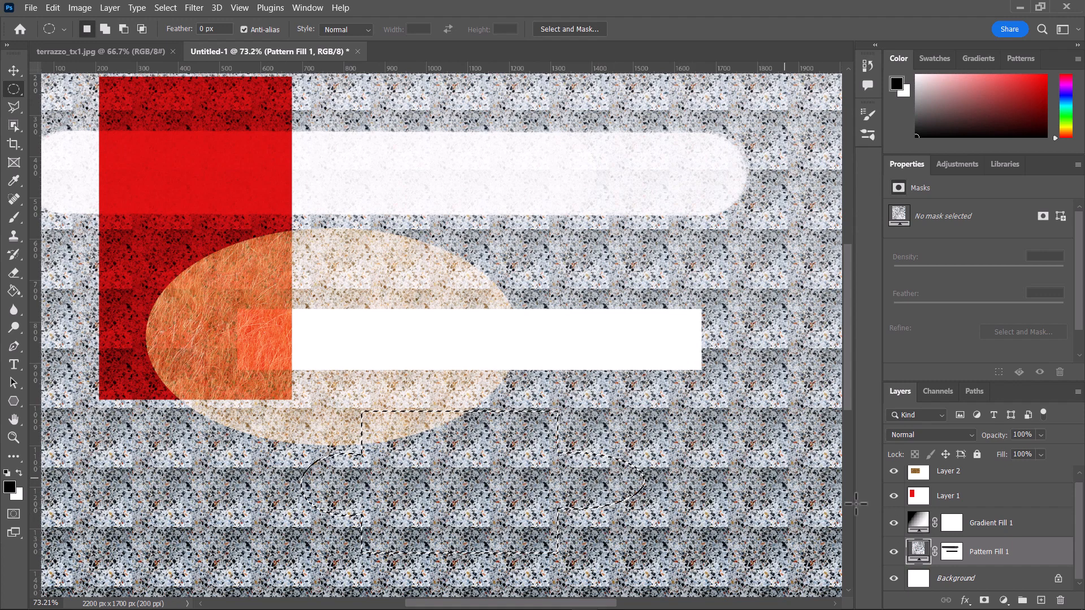
Add a Solid Color fill layer in green 0dbf5d, limited to the combined selection
click(1004, 600)
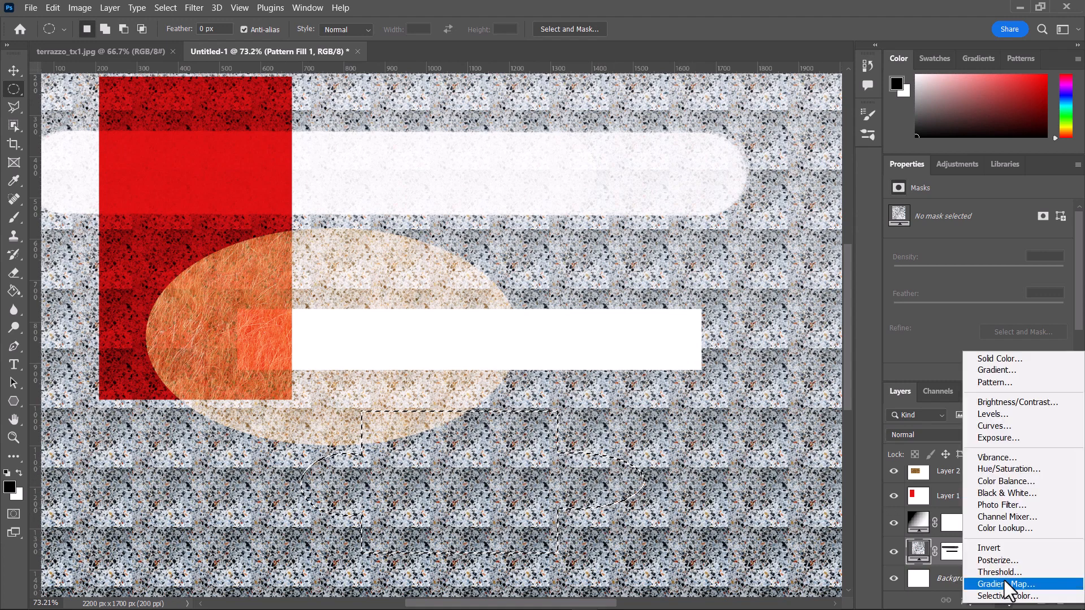
click(980, 358)
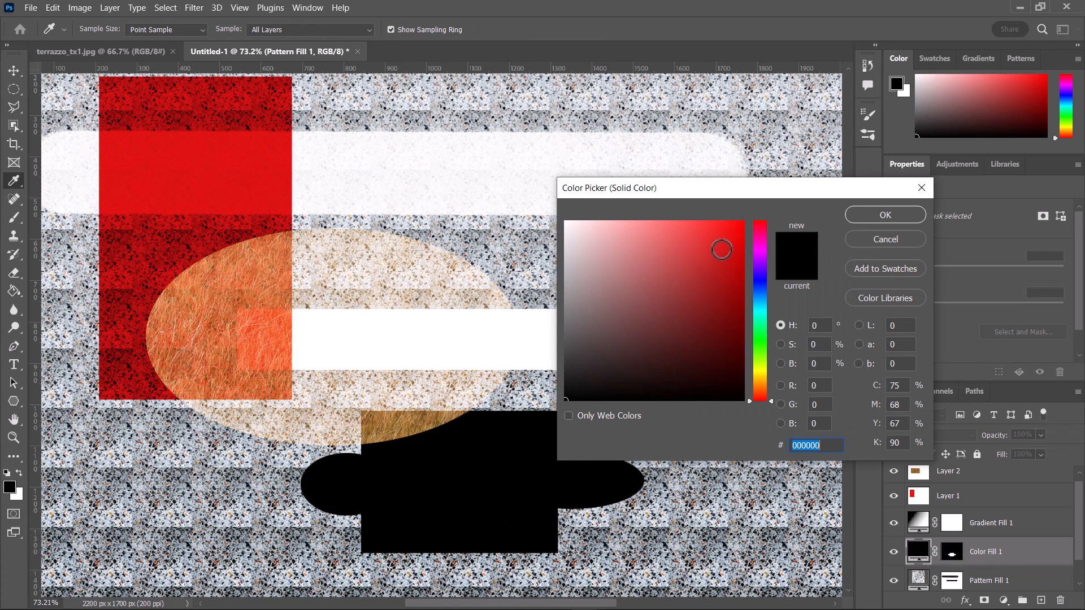
click(730, 264)
click(763, 327)
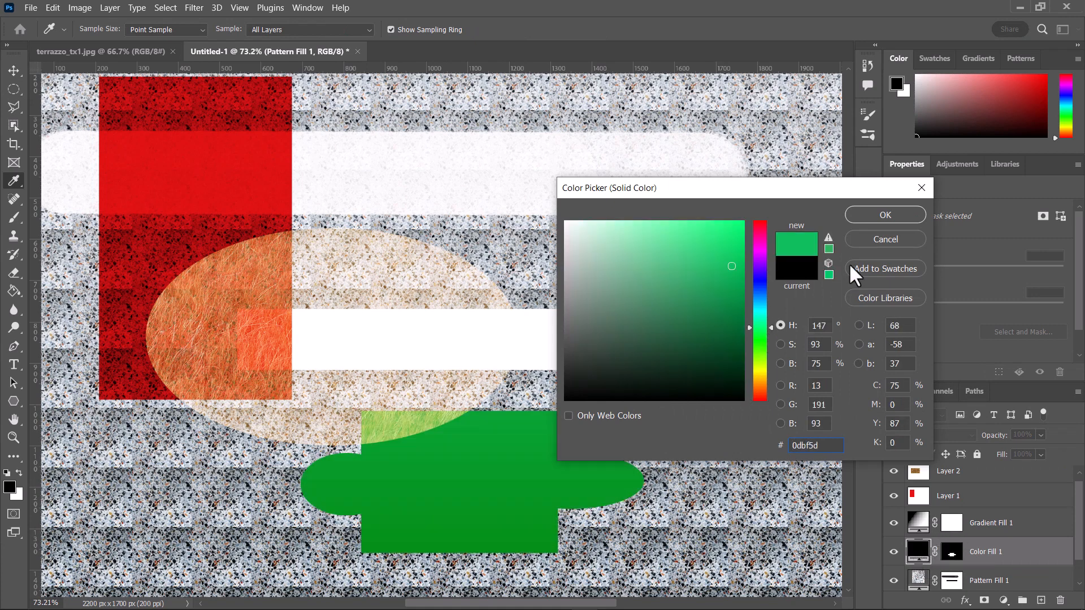
click(882, 216)
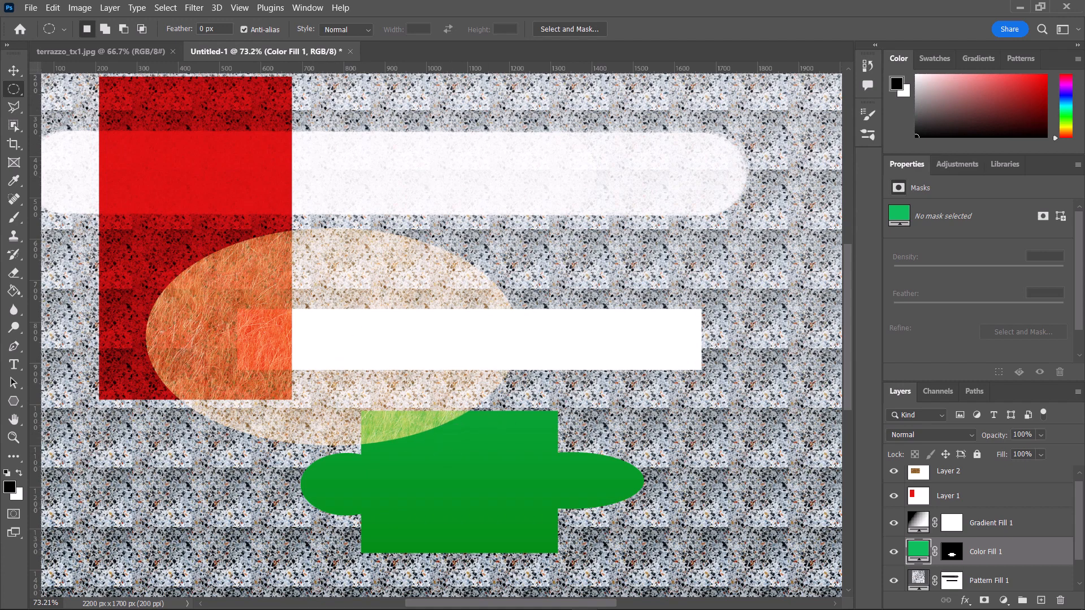
Add a layer mask to Layer 1, fill a circular selection near the red rectangle's upper end with black on it, and deselect
scroll(611, 314, up, 1)
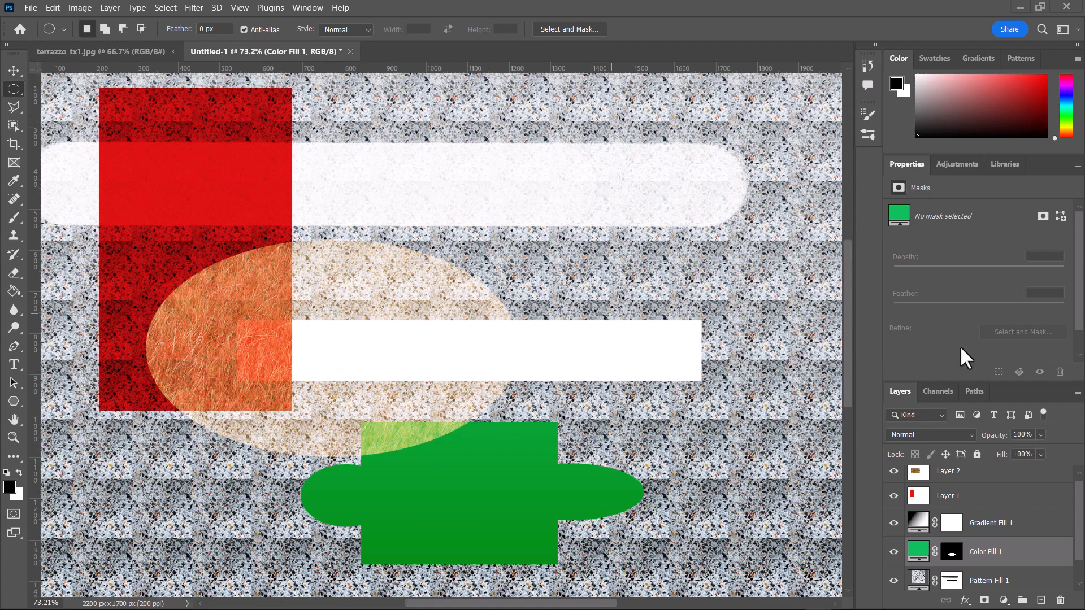
click(972, 495)
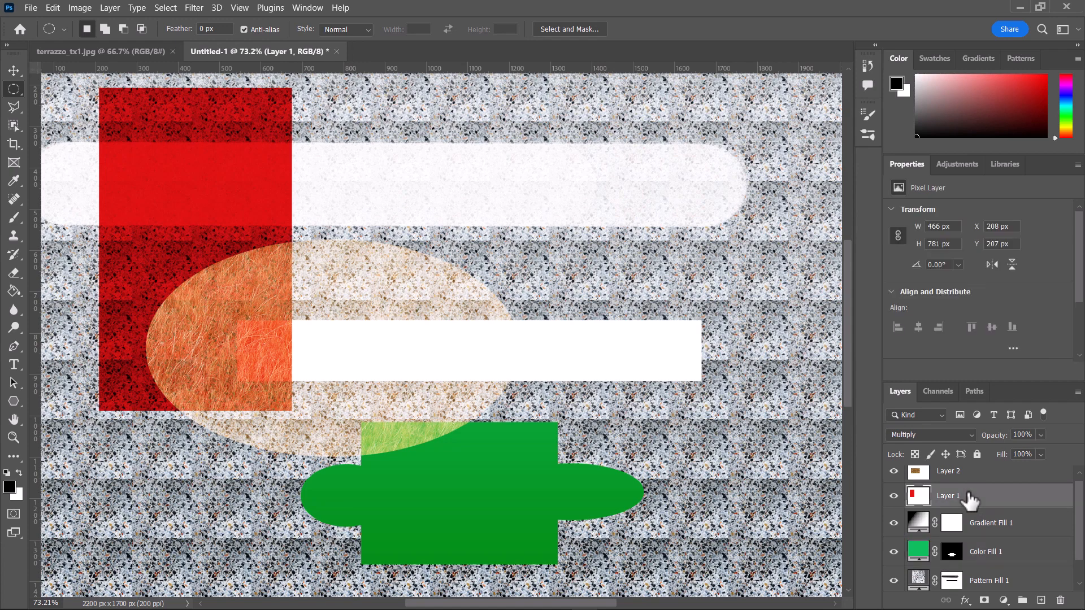
click(984, 600)
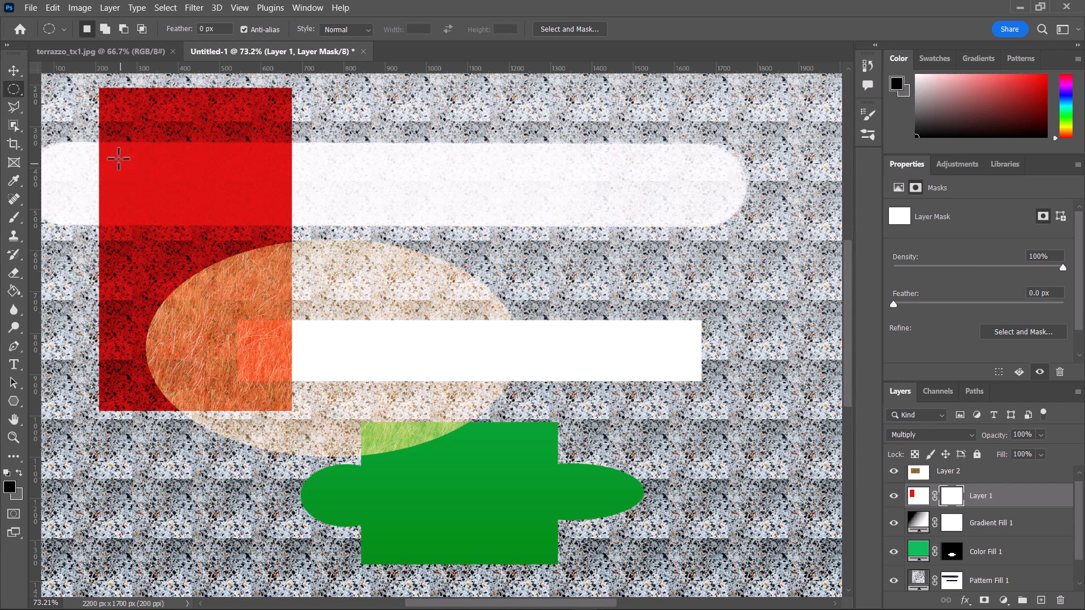
drag(123, 109, 225, 208)
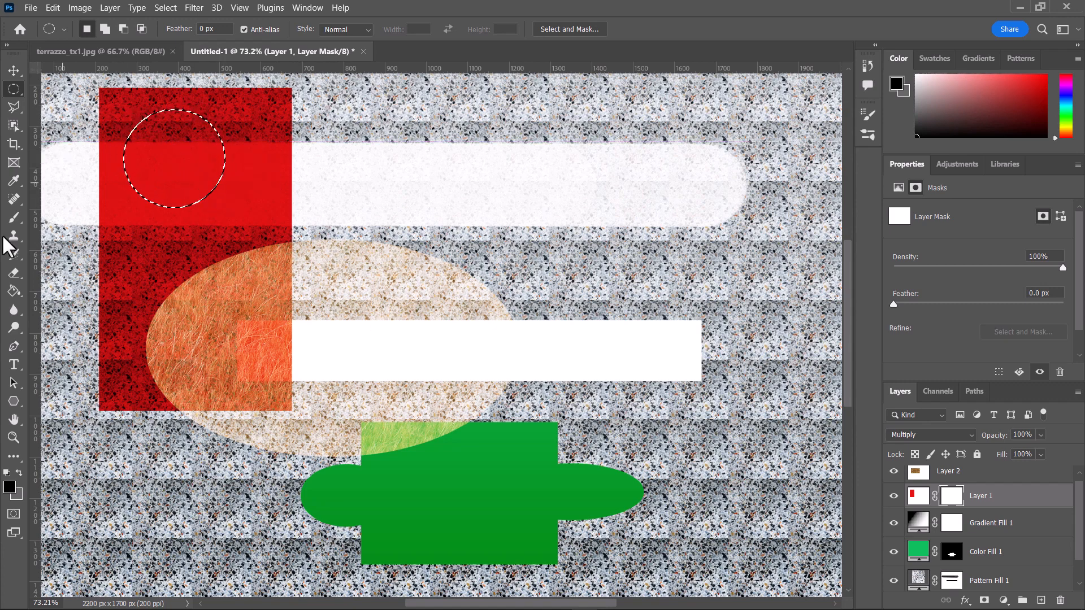
click(12, 289)
click(155, 141)
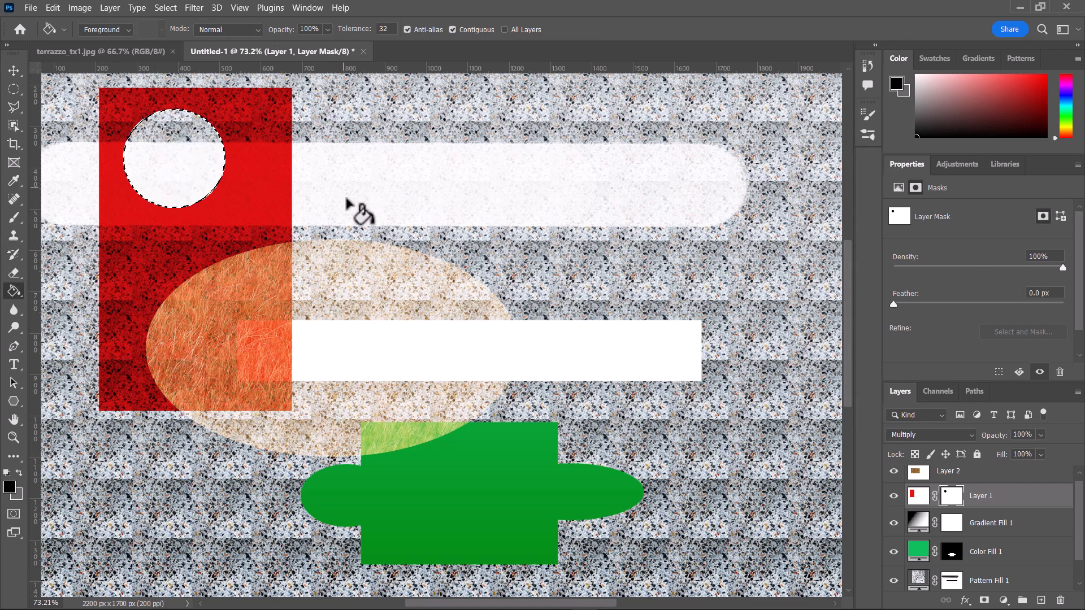
key(ctrl+d)
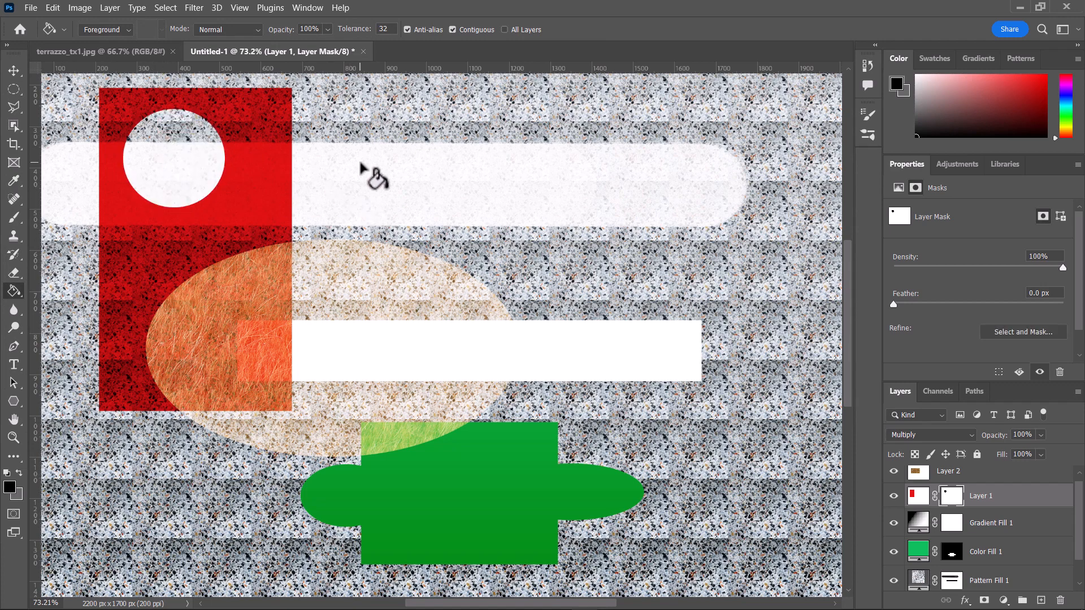
Add a new layer above Layer 2 and draw a curving black line across the faded band with the 30 px Pencil
click(919, 497)
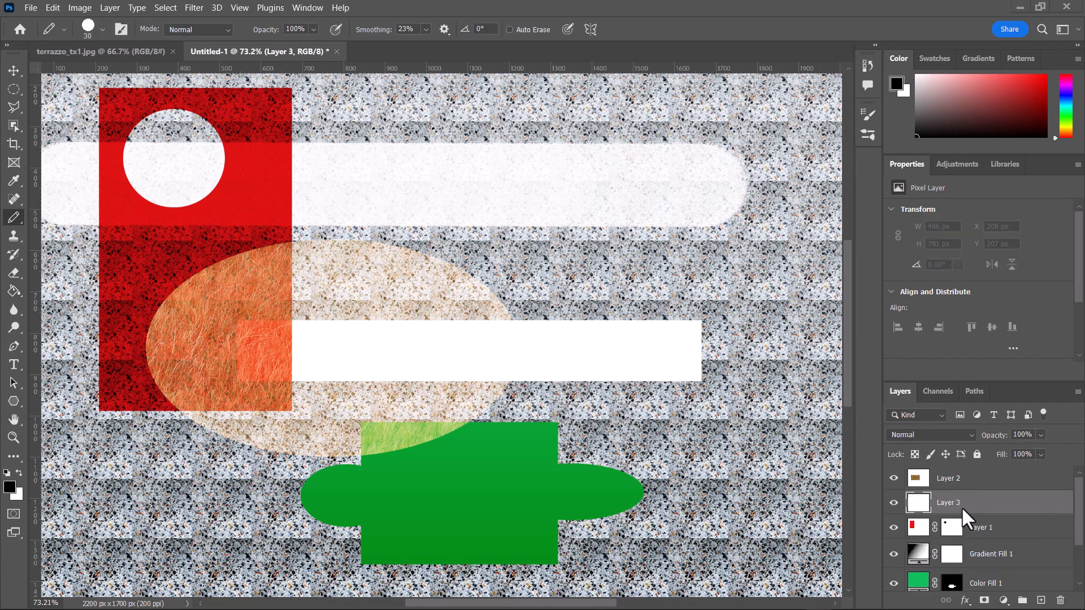
drag(957, 499, 943, 479)
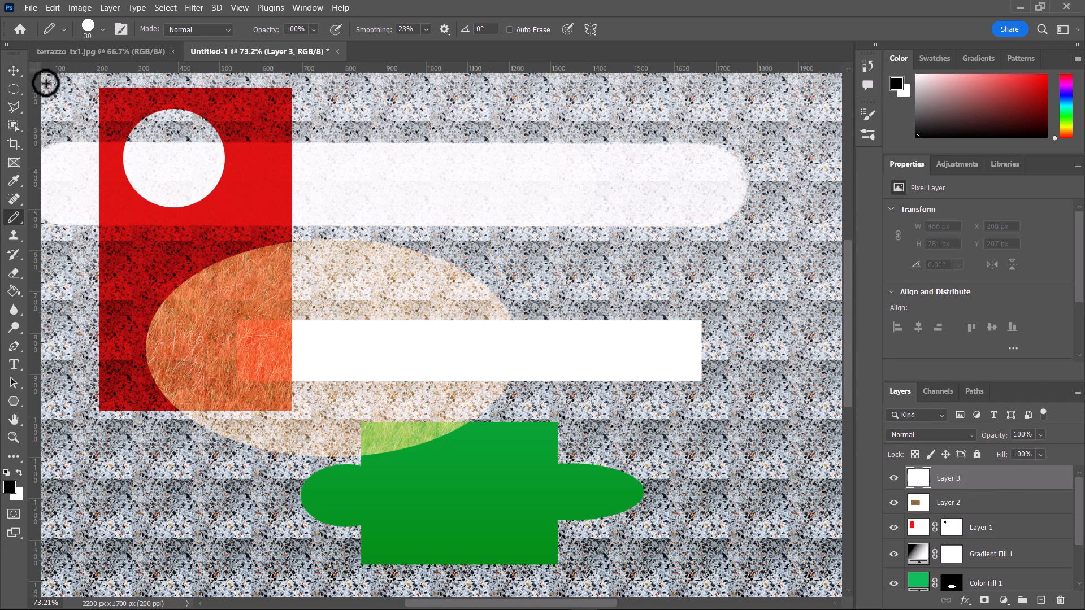
right_click(18, 218)
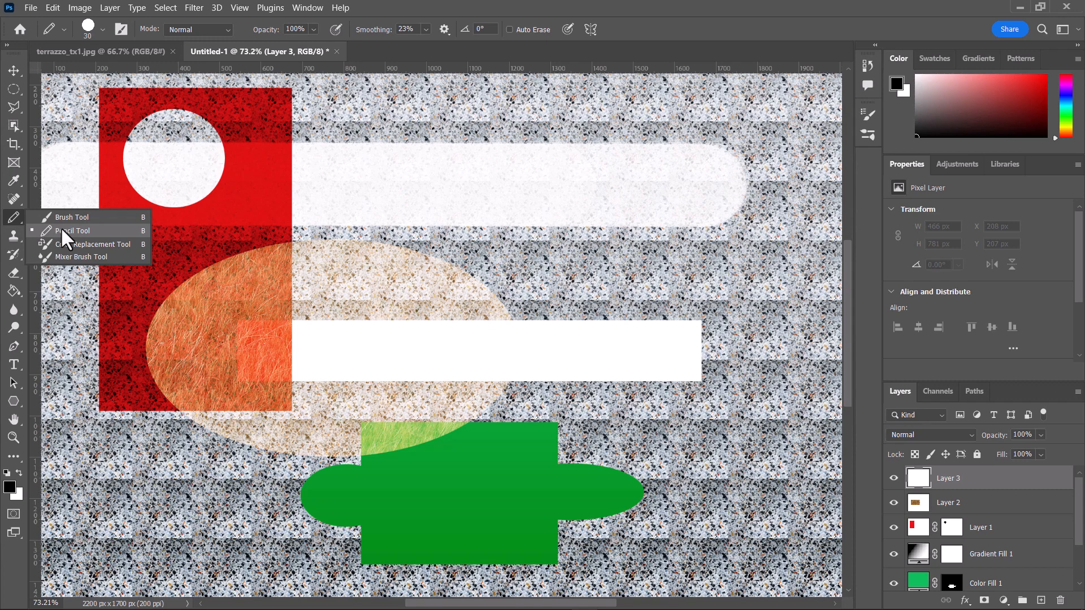
click(16, 215)
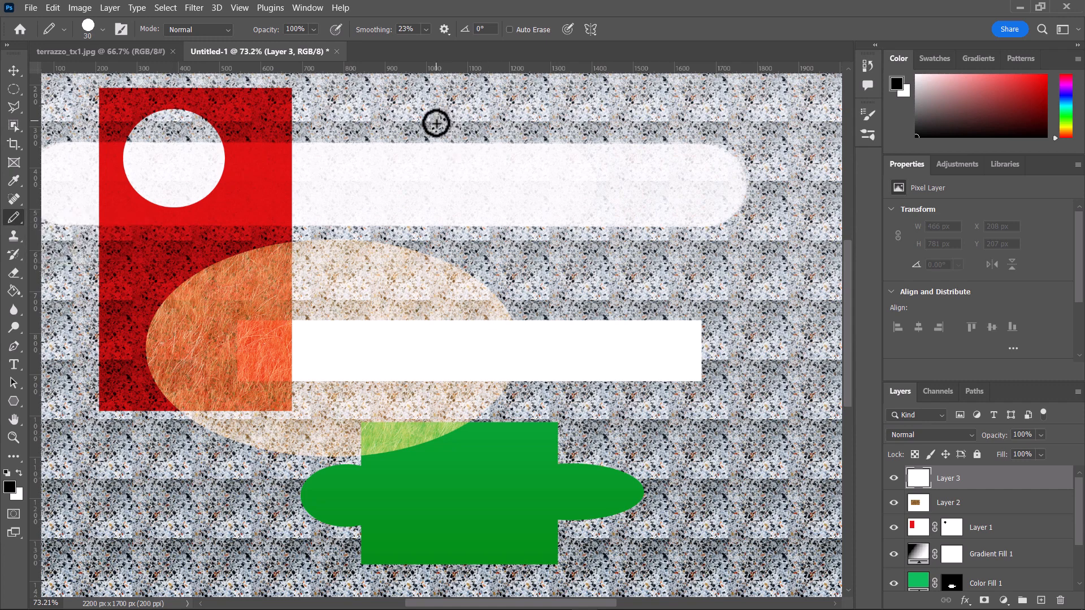
mouse_move(429, 121)
mouse_down()
mouse_move(600, 106)
mouse_move(646, 139)
mouse_move(634, 161)
mouse_move(512, 168)
mouse_move(481, 196)
mouse_move(529, 223)
mouse_move(629, 226)
mouse_move(683, 275)
mouse_move(678, 307)
mouse_up()
Draw a closed black outline of connected straight Pencil segments between the ellipse and the white bar on Layer 3
click(589, 289)
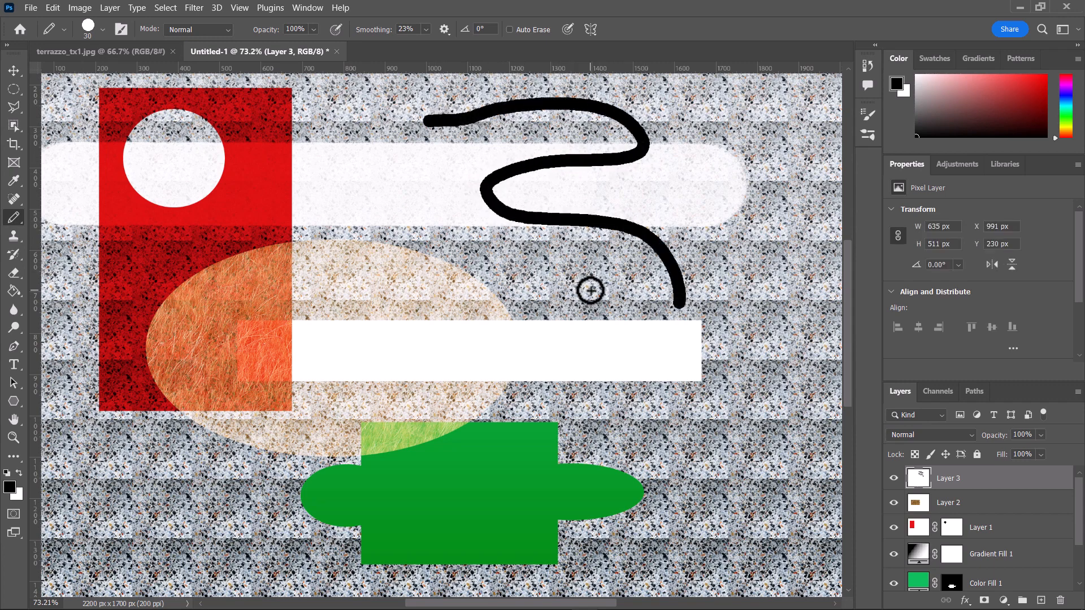
shift+click(426, 283)
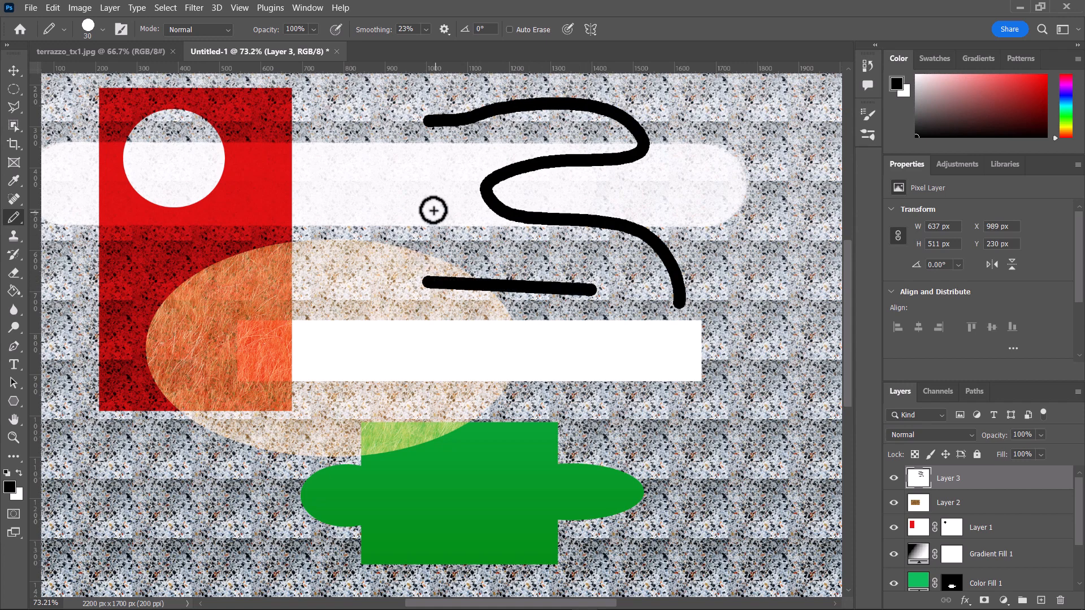
shift+click(427, 195)
shift+click(357, 261)
shift+click(378, 323)
shift+click(463, 357)
shift+click(557, 332)
shift+click(590, 290)
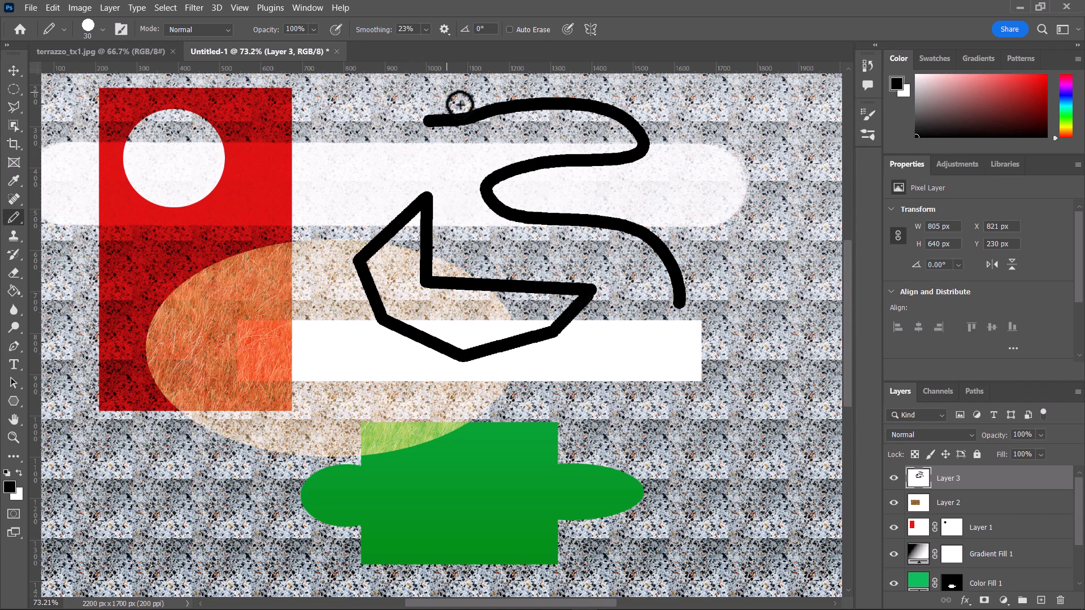
Set the Pencil smoothing to 100% and draw a wavy black line across the green shape
click(425, 29)
drag(454, 46, 490, 46)
mouse_move(760, 486)
mouse_down()
mouse_move(718, 434)
mouse_move(694, 426)
mouse_move(684, 446)
mouse_move(705, 526)
mouse_move(681, 548)
mouse_move(636, 536)
mouse_move(603, 447)
mouse_move(567, 419)
mouse_move(529, 442)
mouse_up()
mouse_move(539, 508)
mouse_down()
mouse_move(496, 554)
mouse_move(438, 502)
mouse_move(435, 439)
mouse_move(394, 405)
mouse_move(344, 460)
mouse_move(358, 543)
mouse_move(270, 553)
mouse_move(224, 459)
mouse_up()
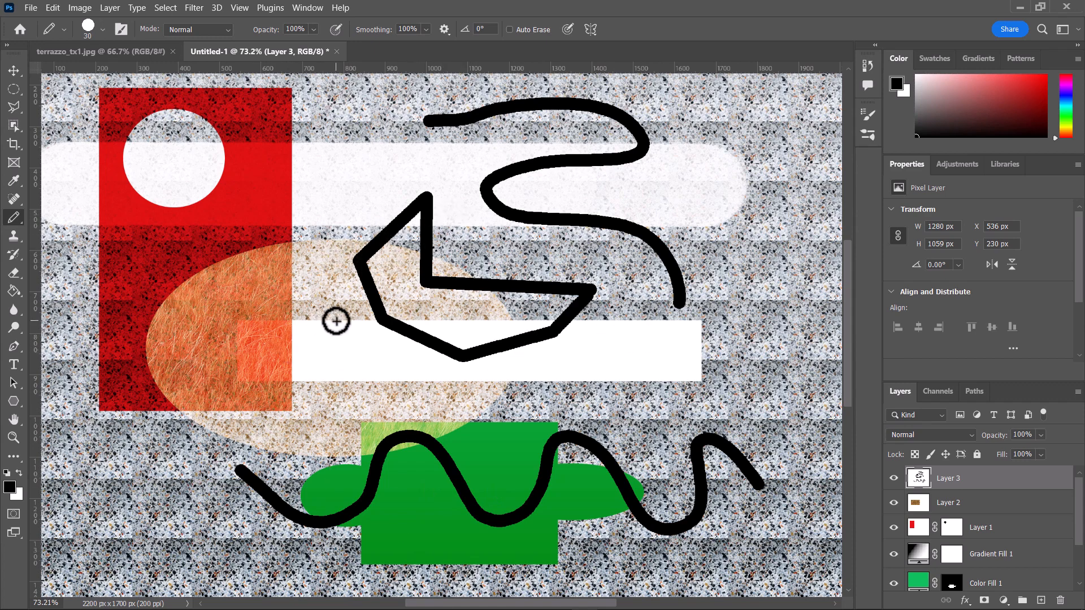
Undo the wavy line and all the straight Pencil segments, keeping only the first curved line
key(ctrl+z)
key(ctrl+z)
key(ctrl+z)
key(ctrl+z)
key(ctrl+z)
key(ctrl+z)
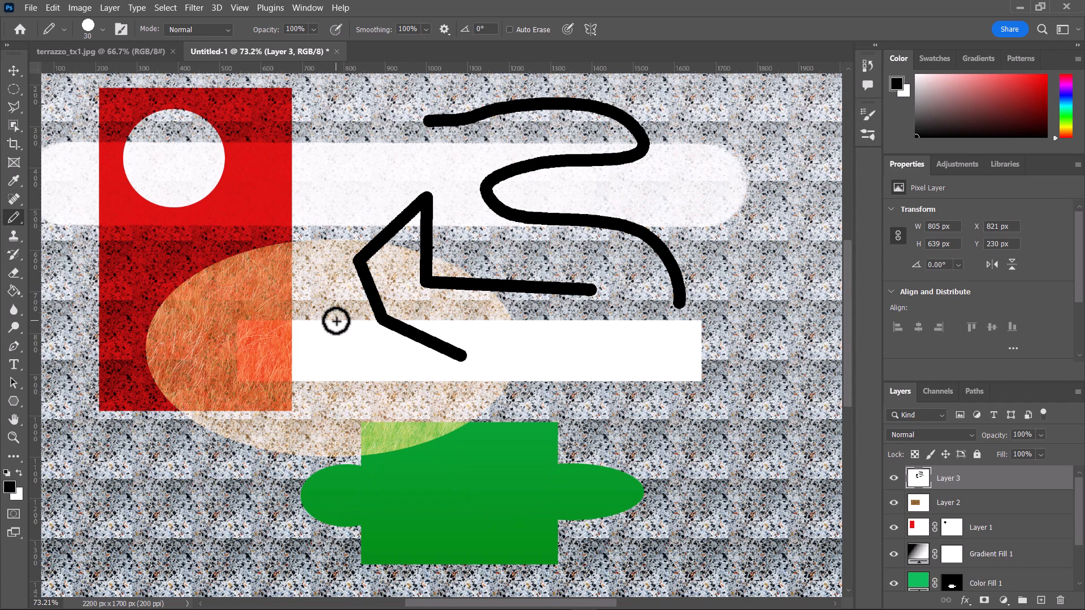
key(ctrl+z)
key(ctrl+z)
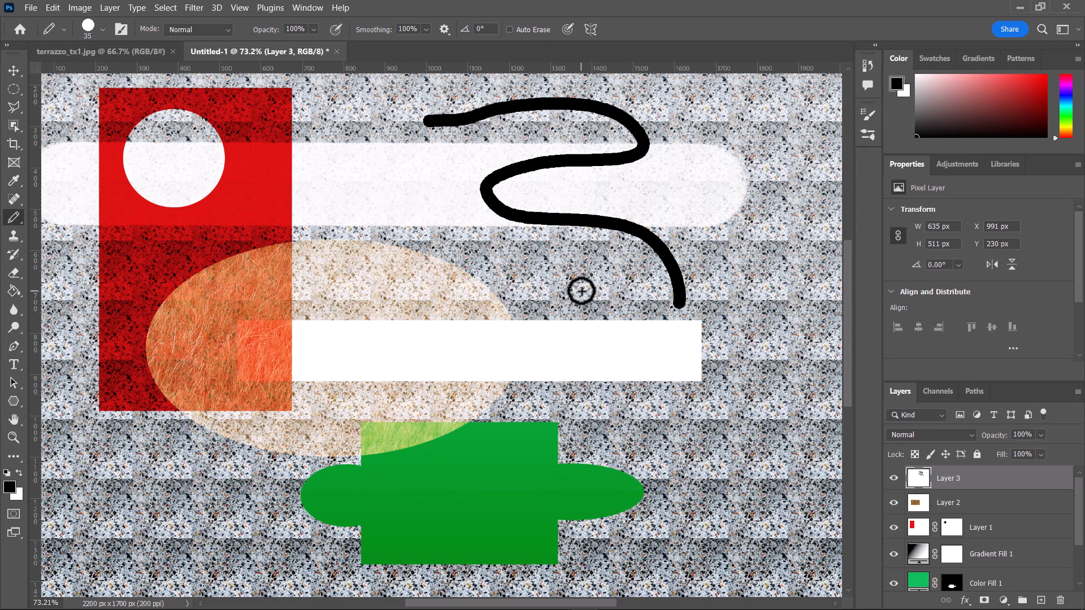
Increase the Pencil size to 60 px
key(bracketright)
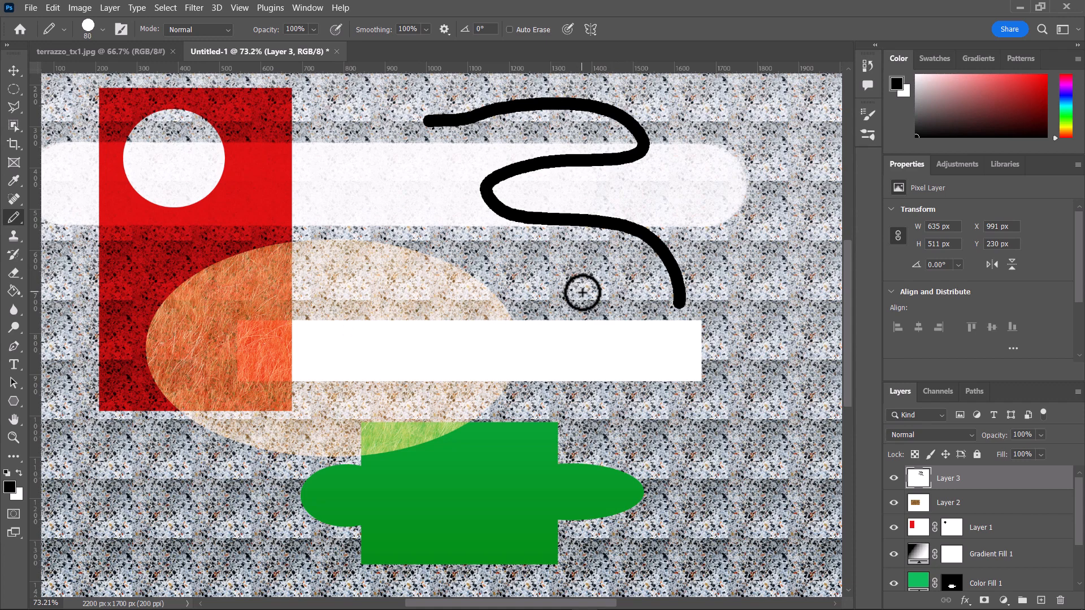
key(bracketright)
key(bracketright)
key(bracketright)
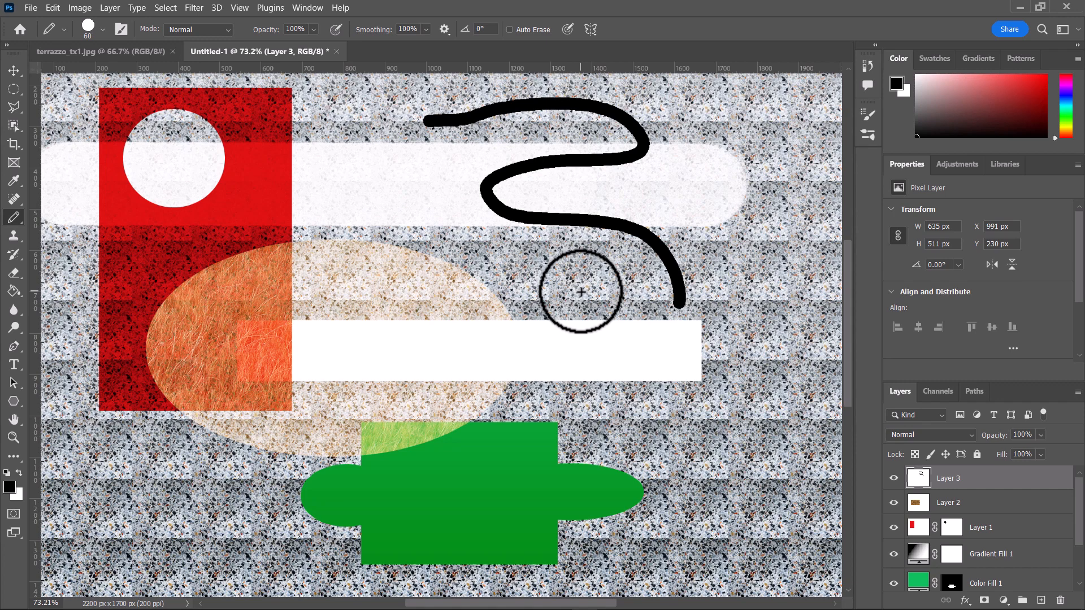
Paint overlapping black dabs around the ellipse and white bar on Layer 3 using the 200 px Brush at 37% opacity
right_click(14, 218)
click(51, 218)
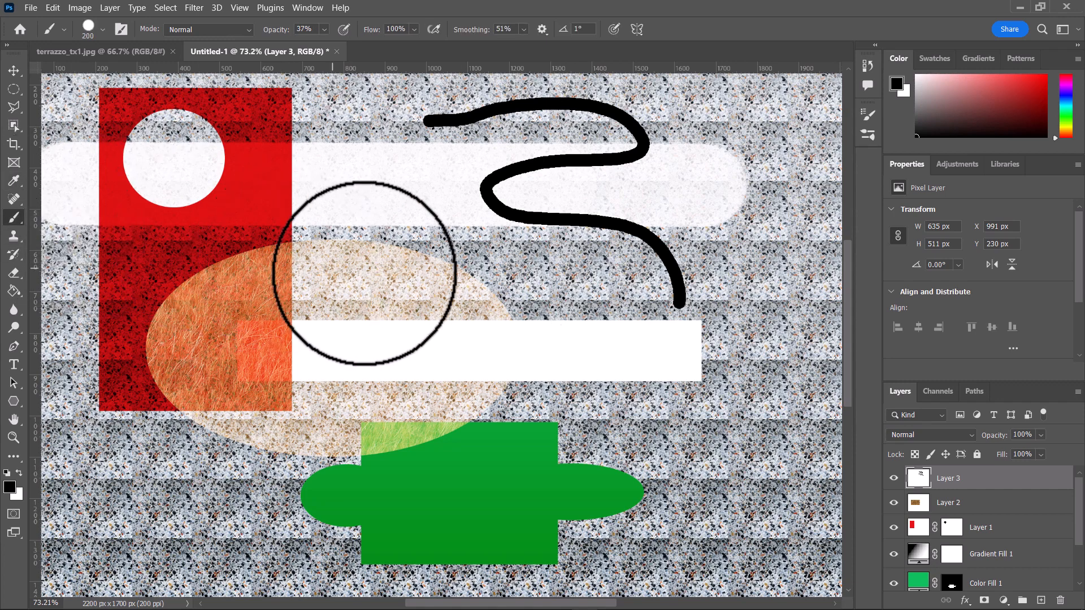
click(324, 30)
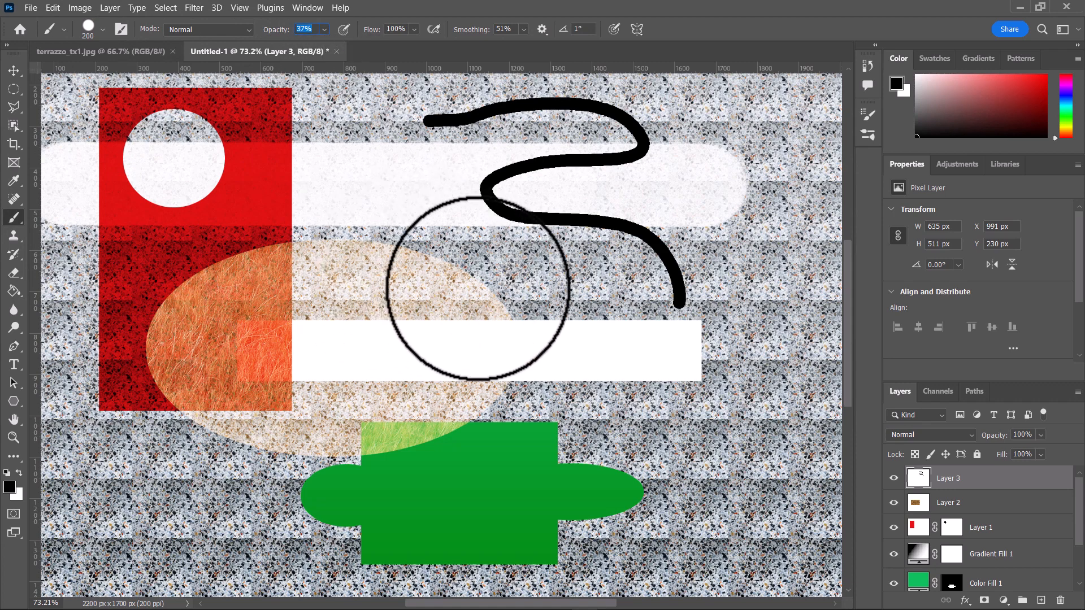
click(478, 288)
click(394, 280)
click(340, 337)
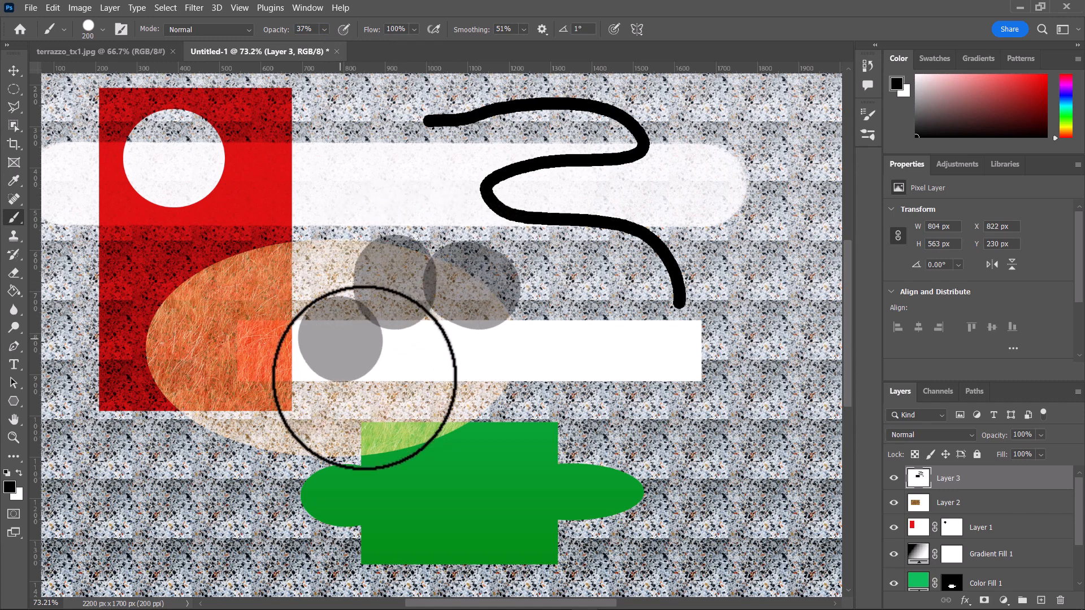
click(405, 394)
click(476, 376)
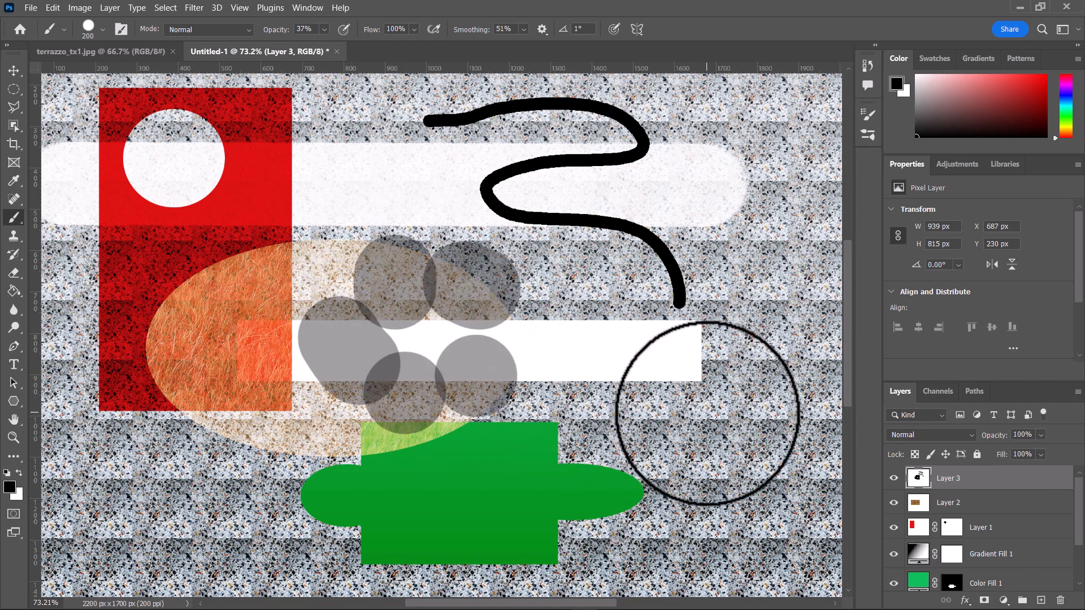
Paint a semi-transparent black zigzag from beneath the white bar's far end back over the ellipse at 37% opacity
click(705, 412)
click(672, 385)
mouse_move(618, 331)
mouse_down()
mouse_move(579, 351)
mouse_move(579, 447)
mouse_move(482, 421)
mouse_move(435, 281)
mouse_move(364, 326)
mouse_move(338, 412)
mouse_move(304, 318)
mouse_up()
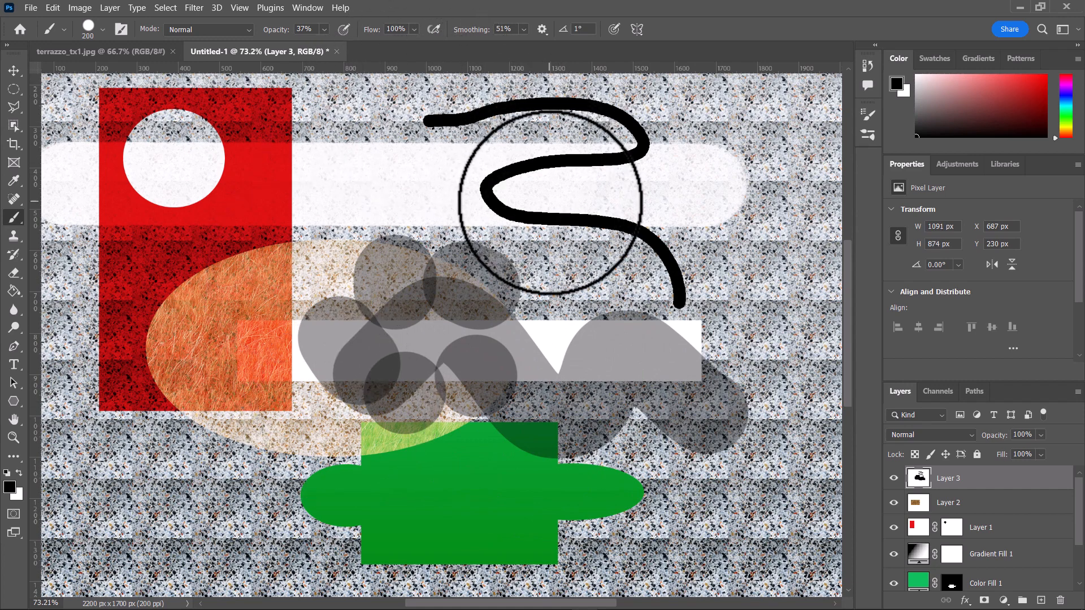
Paint long overlapping 37% black strokes across the green shape, the ellipse and the red rectangle with 51% smoothing
click(524, 29)
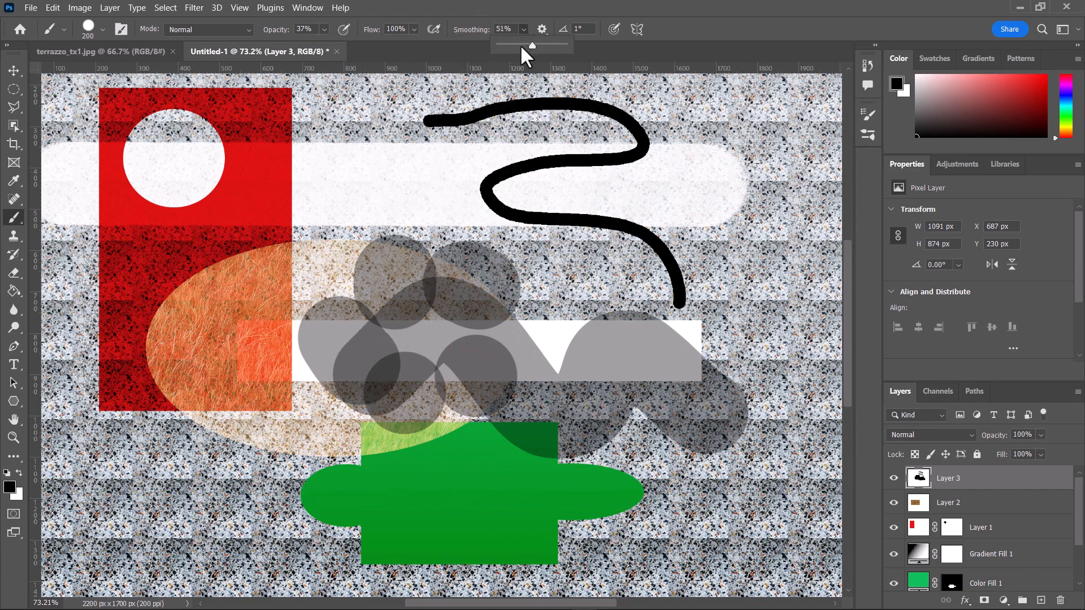
mouse_move(601, 490)
mouse_down()
mouse_move(479, 473)
mouse_move(375, 473)
mouse_move(302, 538)
mouse_move(183, 419)
mouse_move(176, 382)
mouse_move(229, 271)
mouse_move(371, 468)
mouse_move(280, 504)
mouse_move(226, 491)
mouse_move(200, 519)
mouse_move(177, 514)
mouse_move(158, 436)
mouse_up()
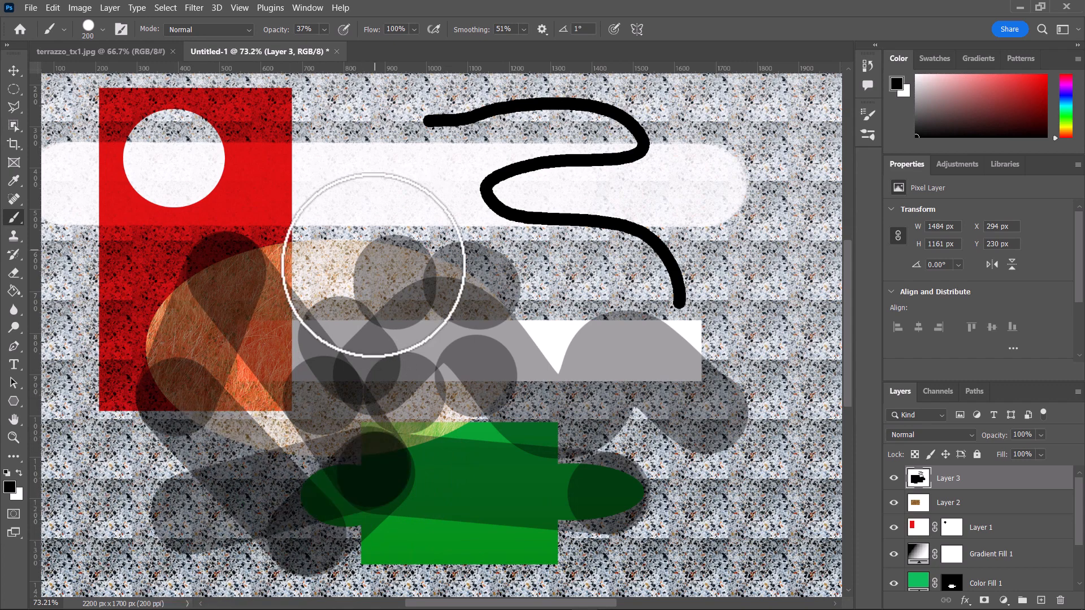
mouse_move(359, 170)
mouse_down()
mouse_move(235, 146)
mouse_move(266, 145)
mouse_up()
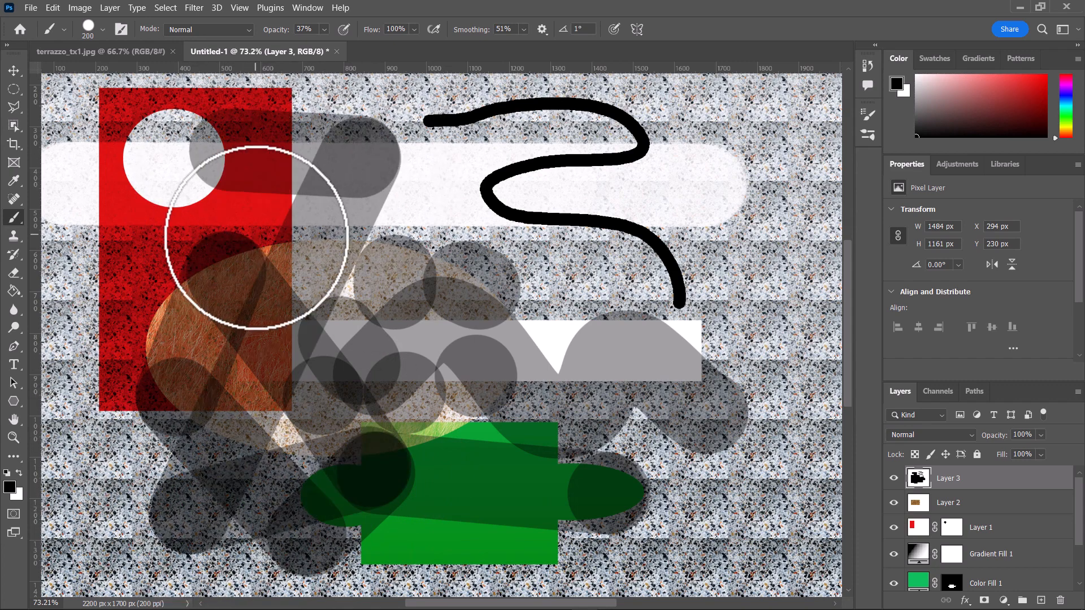
Undo the latest semi-transparent black Brush strokes across the red rectangle, the ellipse and the green shape
shift+click(299, 283)
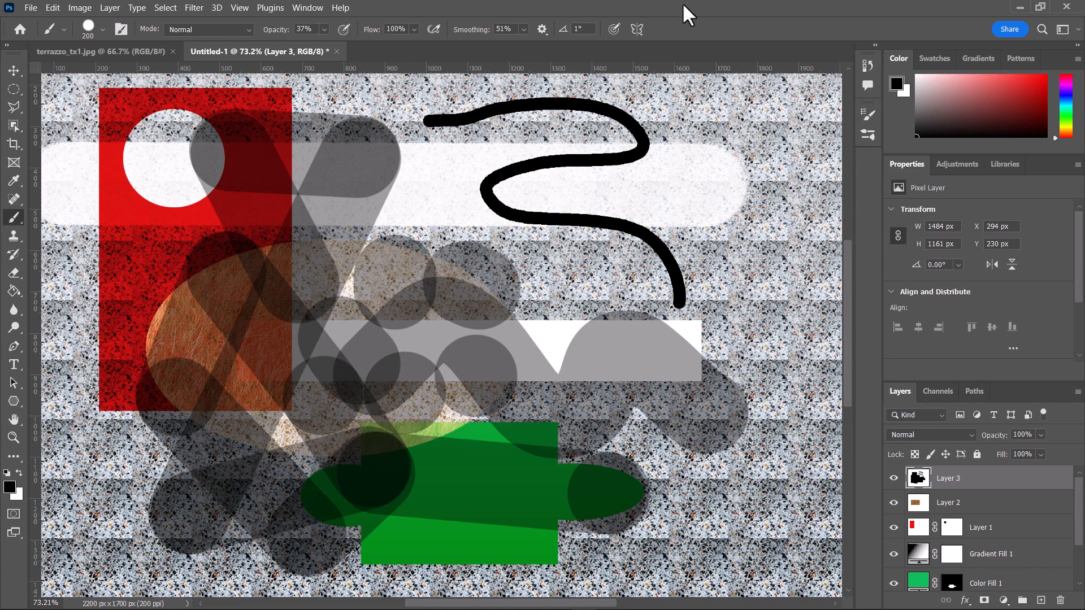
key(ctrl+z)
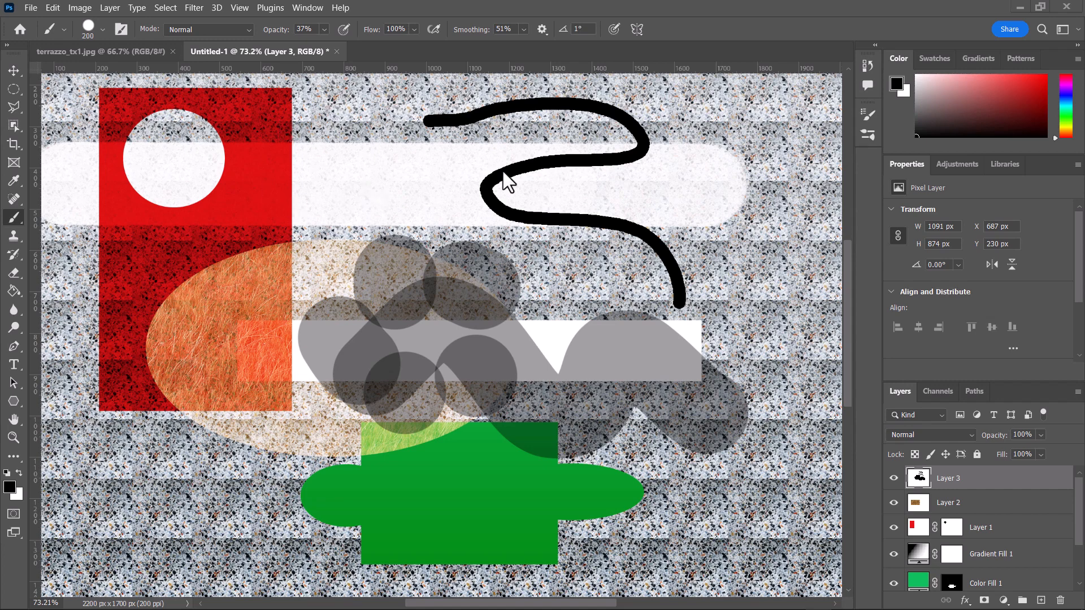
Switch to the Pencil and try the textured 120 px and 25 px brush tips, ending on the textured 80 px tip
right_click(16, 212)
click(64, 231)
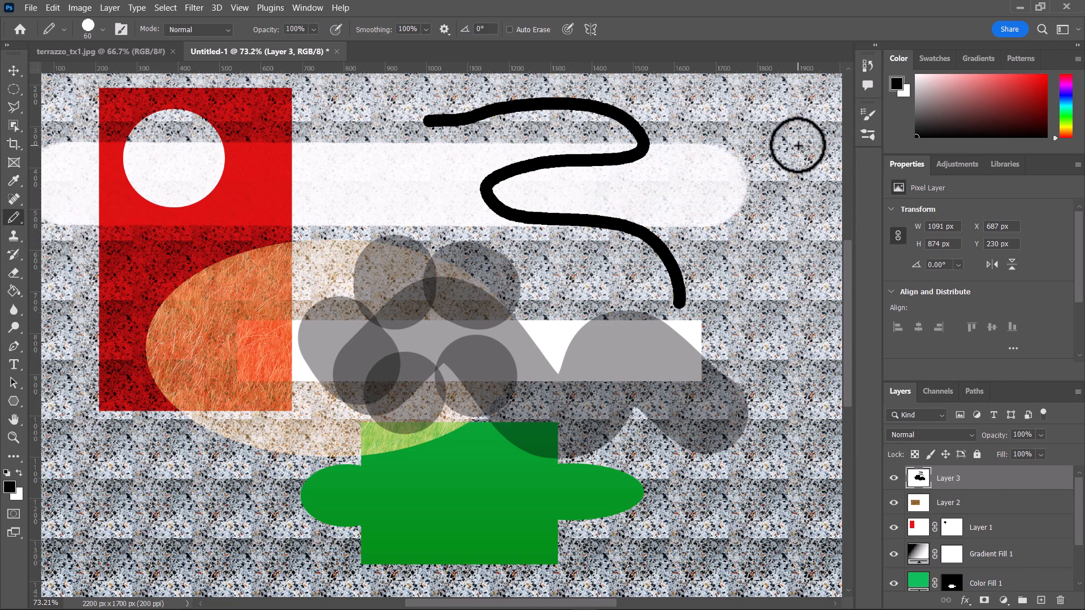
click(868, 115)
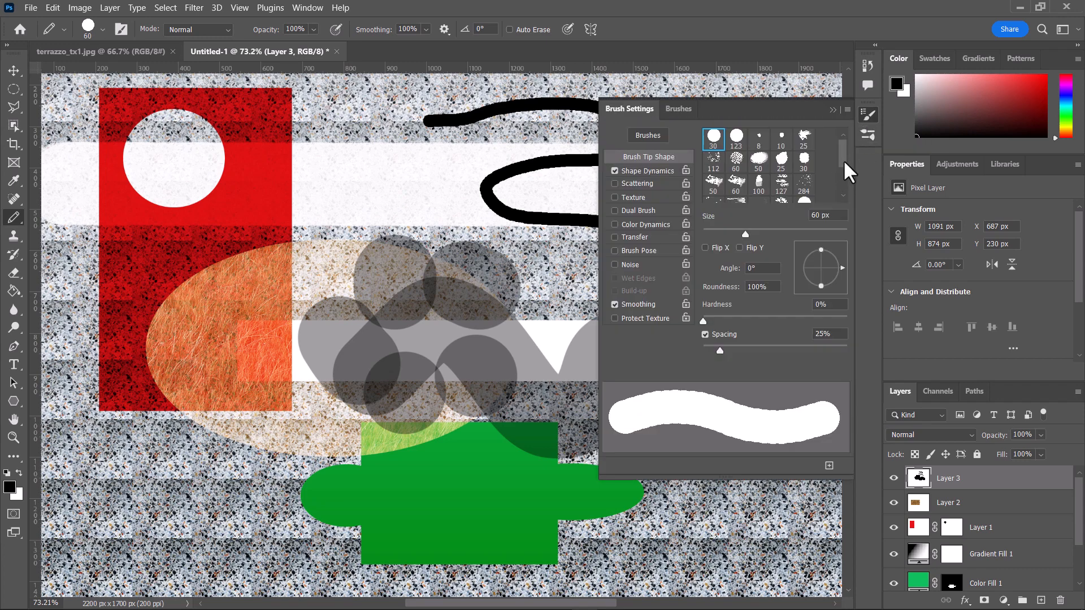
scroll(846, 169, down, 3)
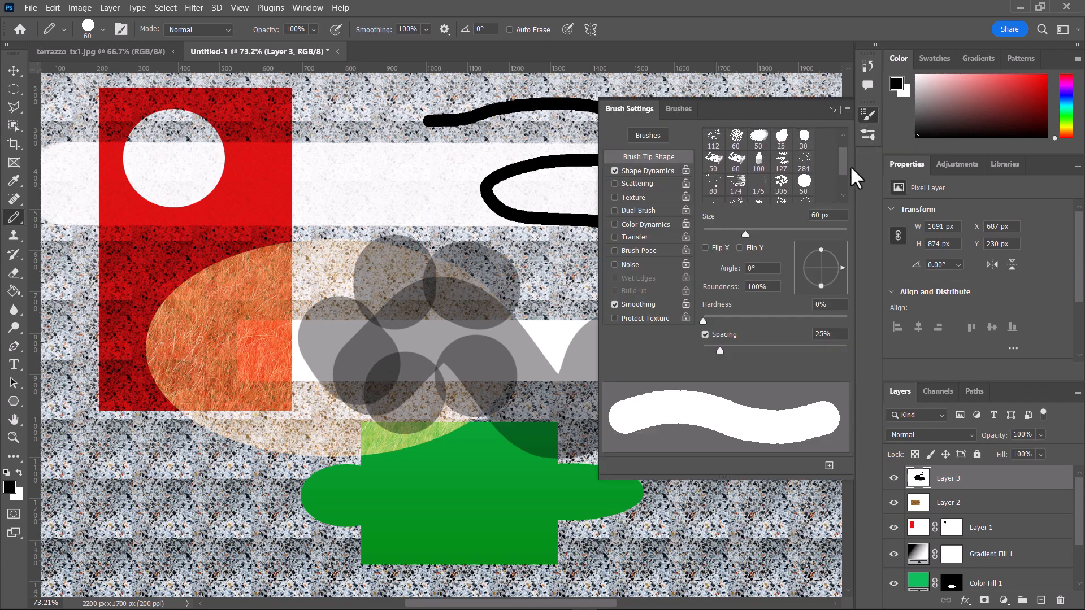
scroll(853, 185, down, 1)
scroll(857, 170, up, 4)
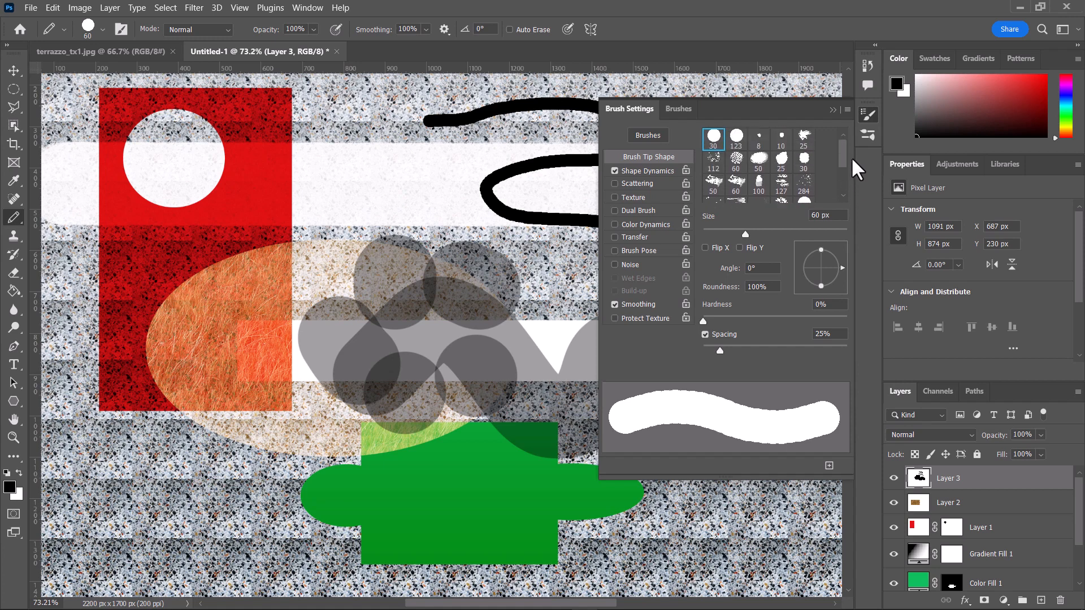
scroll(857, 169, down, 4)
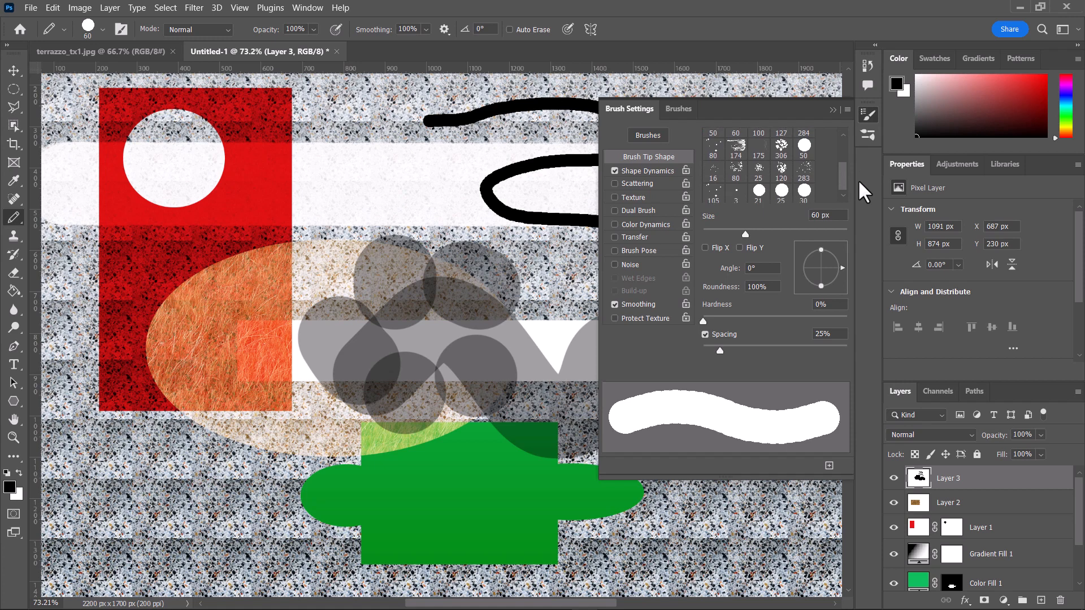
click(781, 170)
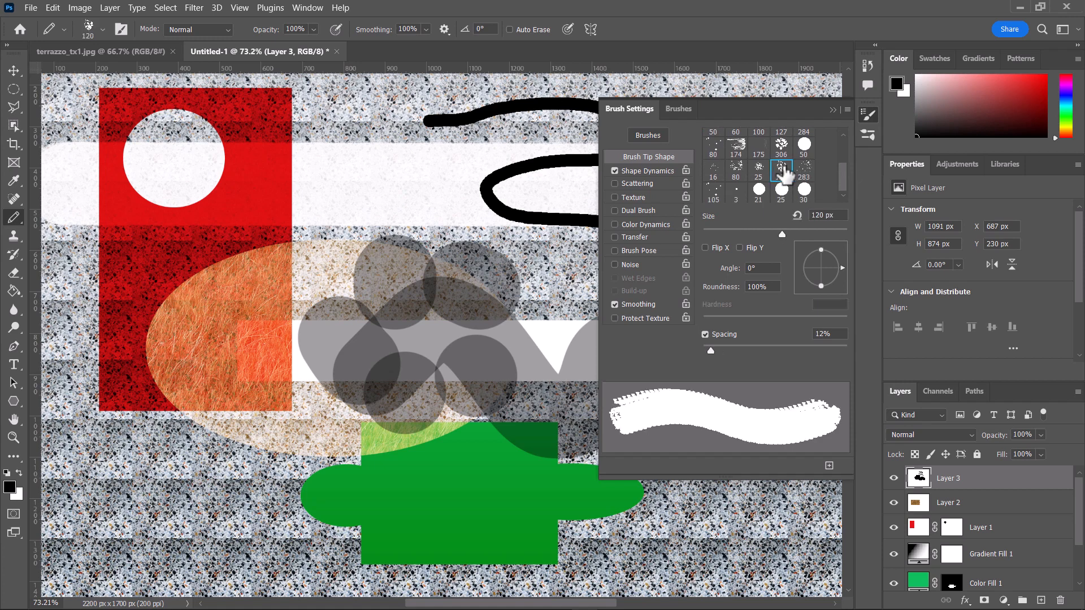
click(759, 168)
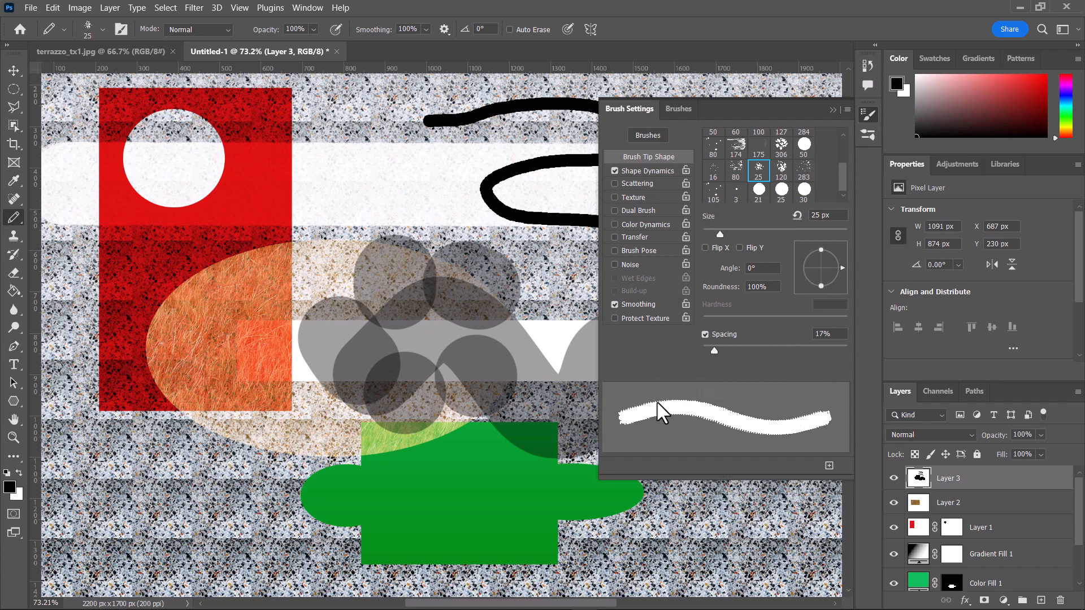
click(735, 170)
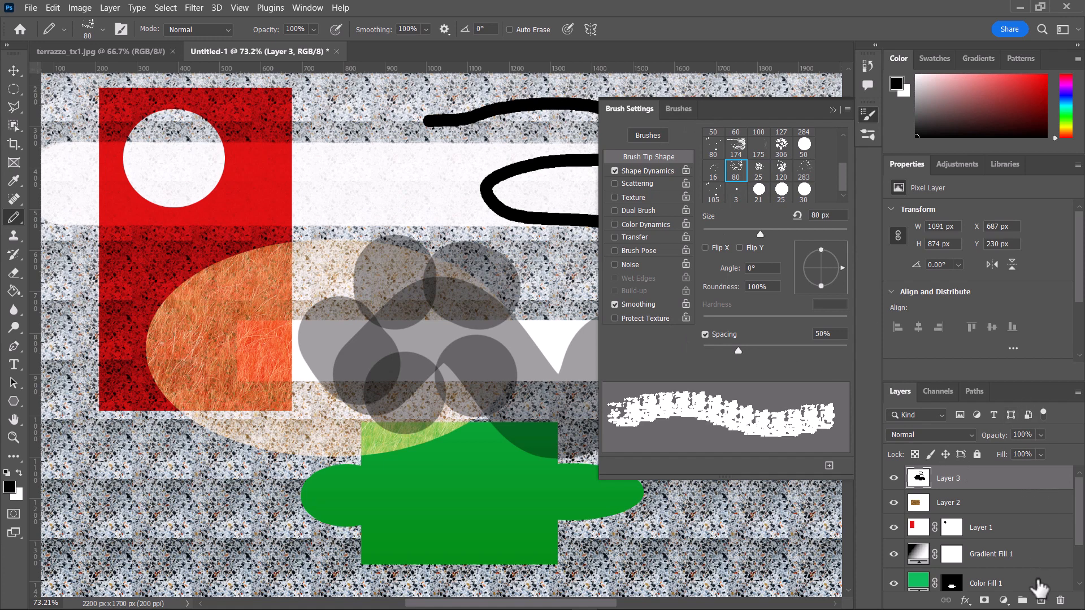
Add a new layer above Layer 3 and enlarge the textured Pencil tip to 1800 px
click(1041, 600)
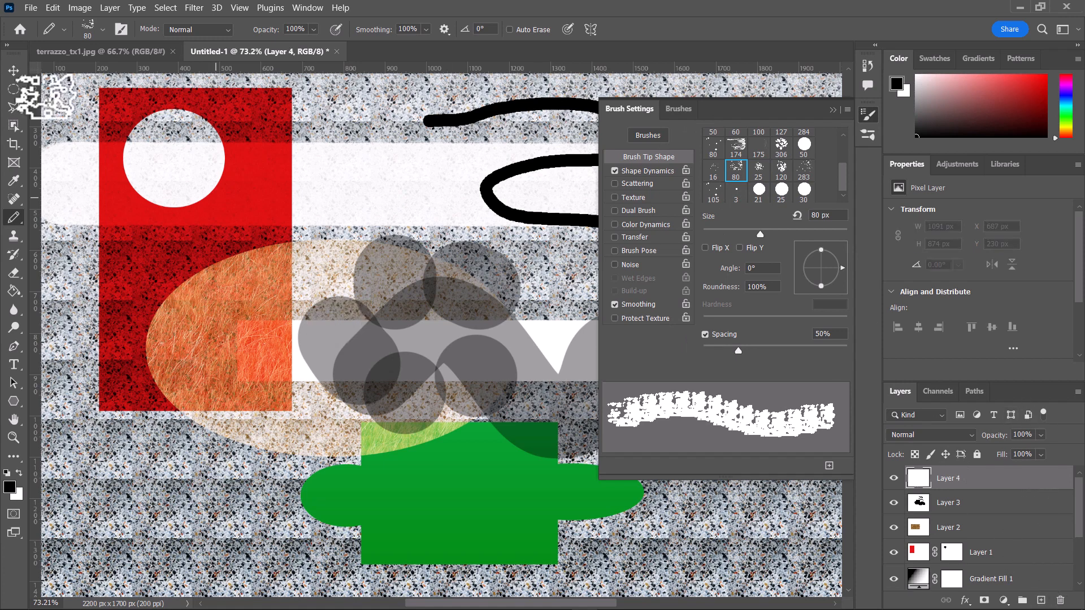
key(bracketright)
key(bracketright)
key(bracketright)
key(bracketright)
key(bracketright)
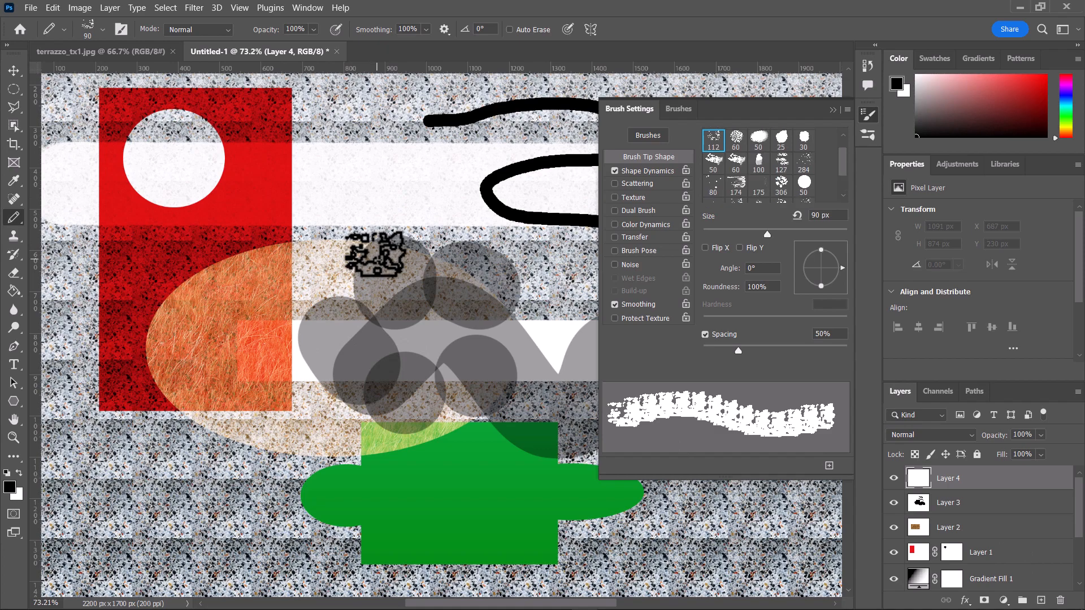
key(bracketright)
key(bracketright)
key(bracketright)
key(bracketright)
key(bracketright)
key(bracketright)
key(bracketright)
key(bracketright)
key(bracketright)
key(bracketright)
key(bracketright)
key(bracketright)
key(bracketright)
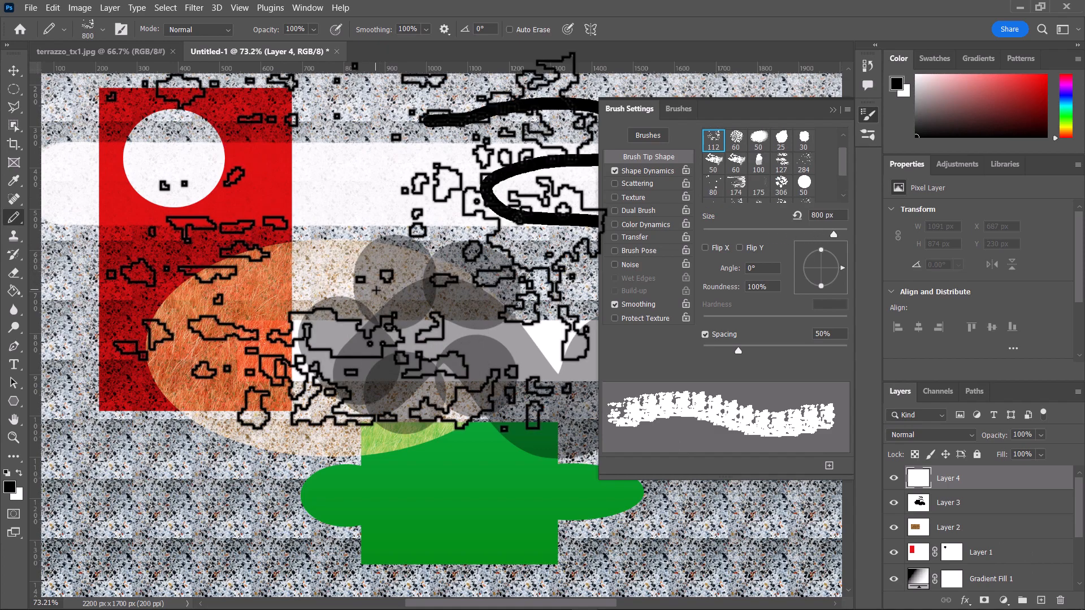
key(bracketright)
key(bracketright)
key(bracketright)
key(bracketright)
key(bracketright)
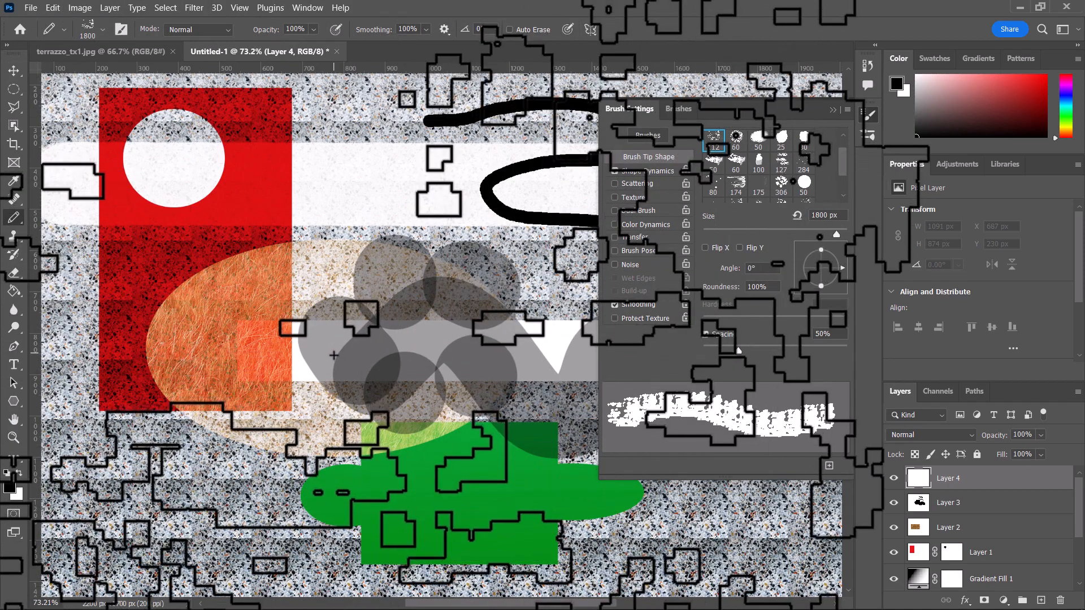
Set the foreground color to the grey-green 80928d, starting from a tone sampled on the ellipse and shifting its hue to 164°
click(10, 486)
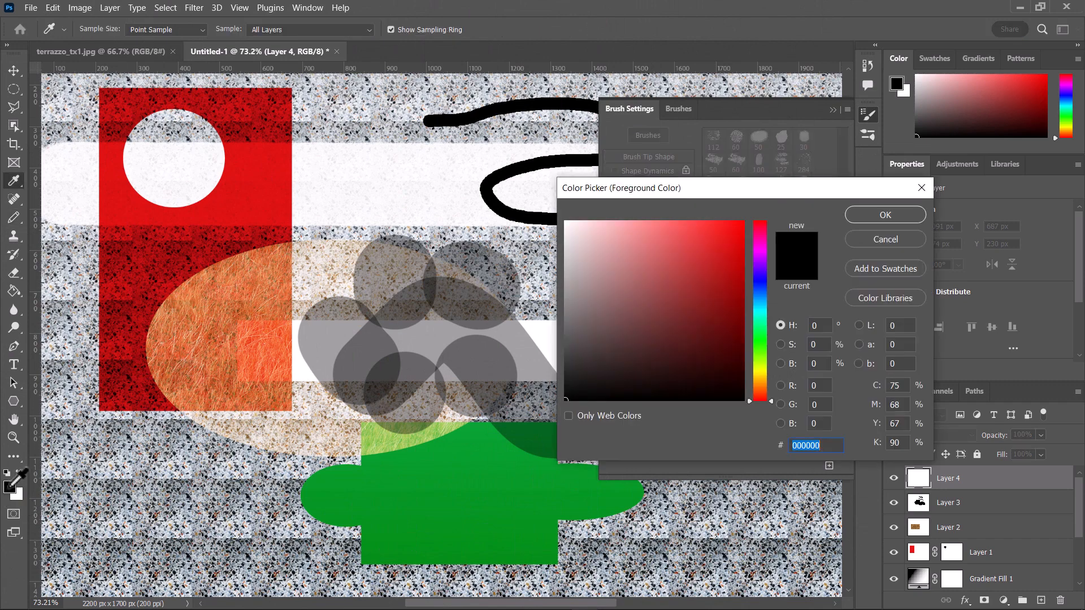
drag(763, 332, 758, 290)
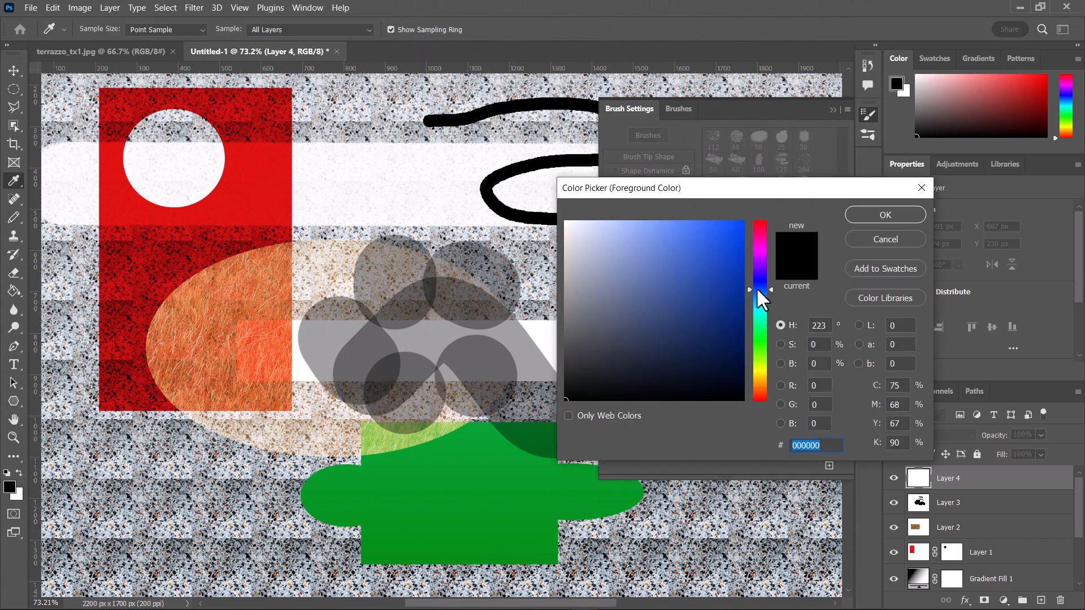
click(383, 270)
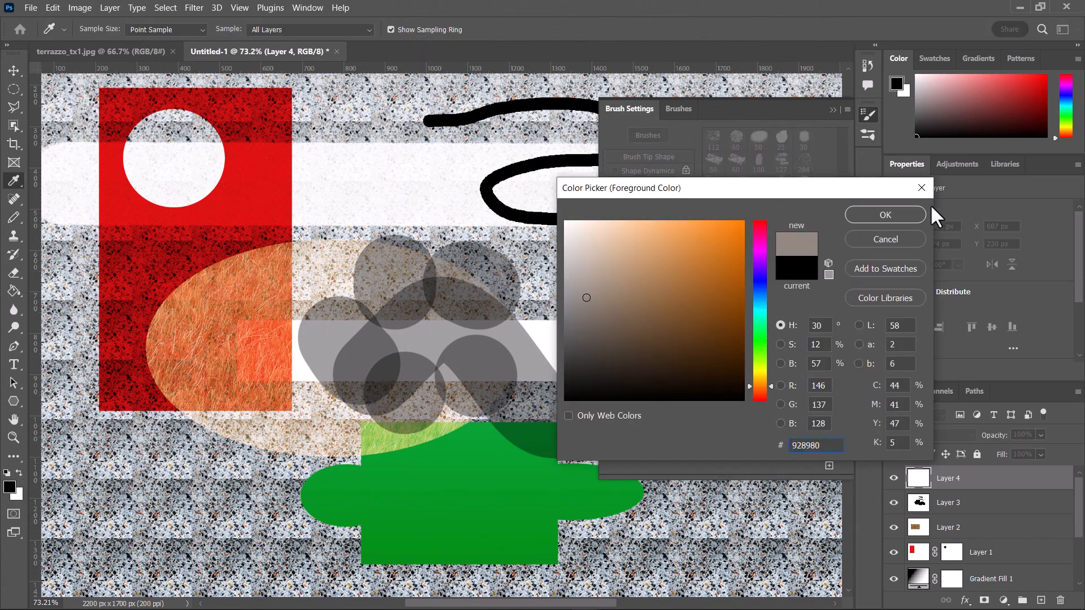
click(760, 314)
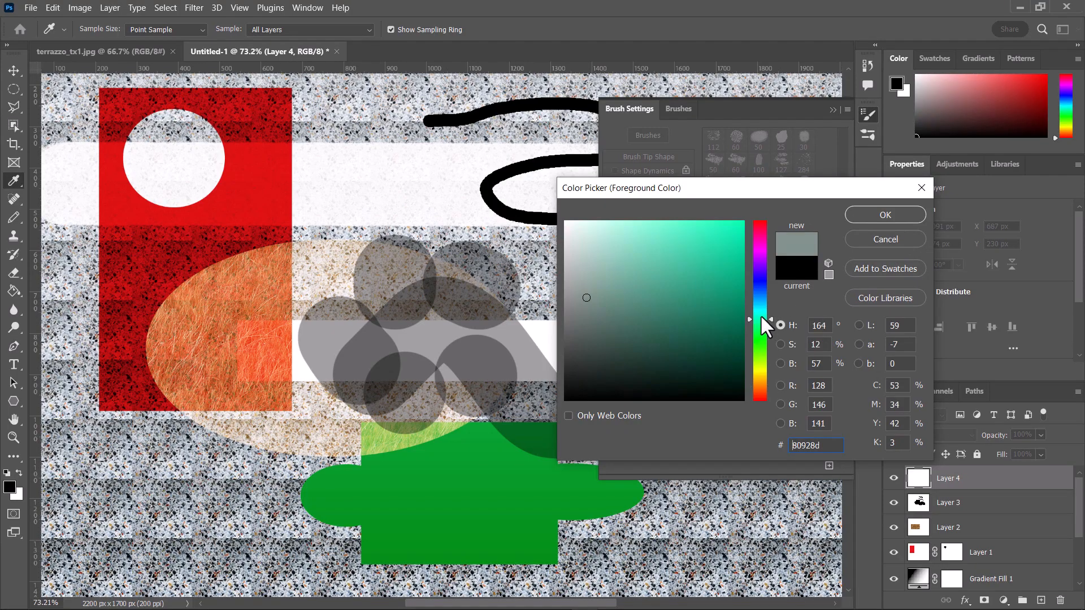
click(867, 215)
Paint the grey-green 1800 px texture across the canvas on Layer 4 and lower the layer's opacity to 39%
drag(423, 259, 315, 455)
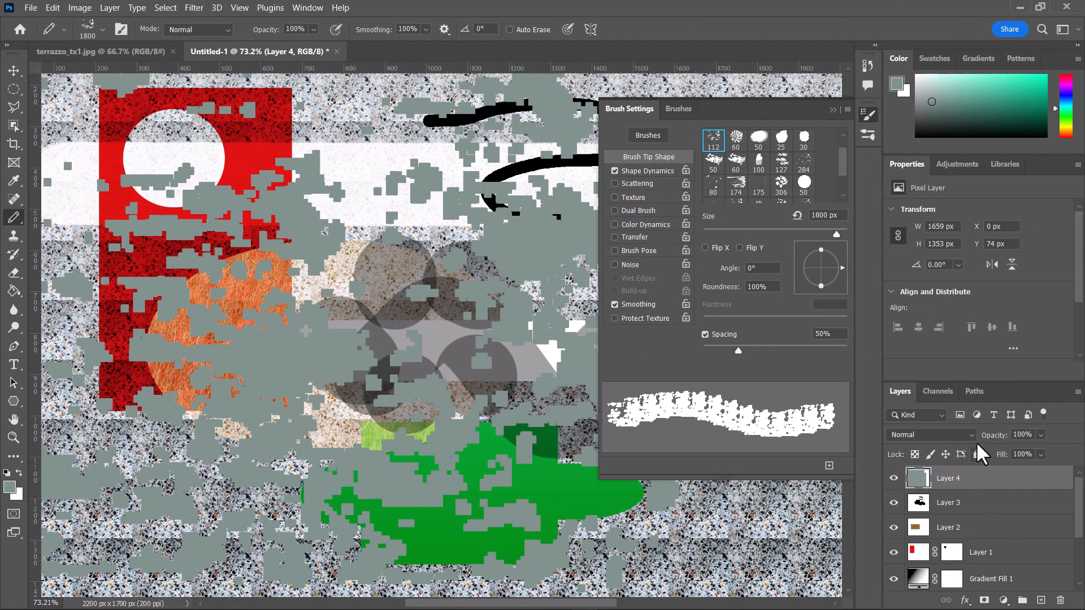
click(1041, 435)
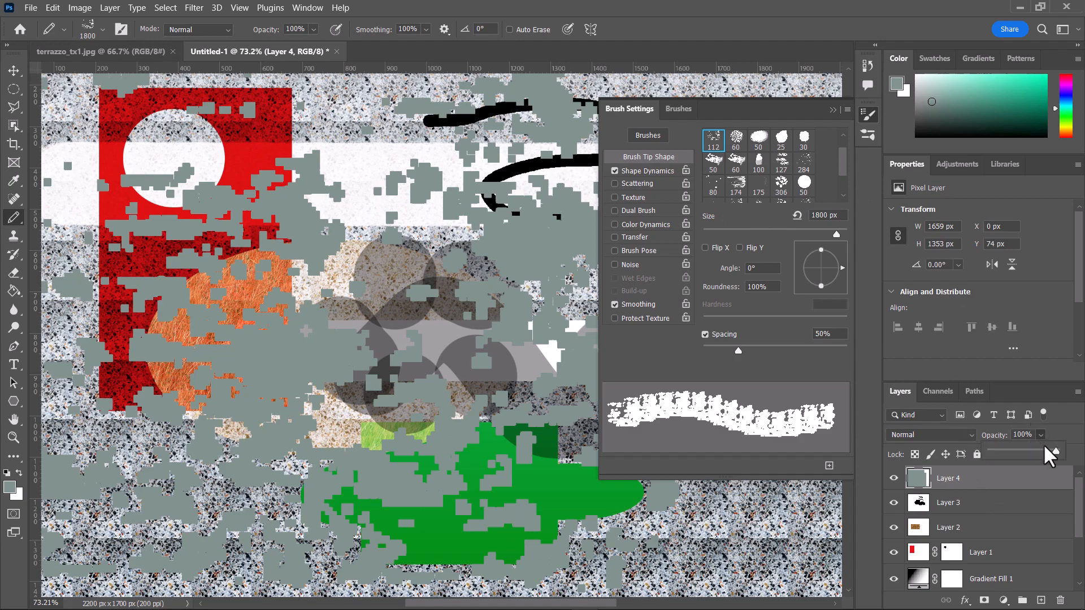
drag(1027, 450, 1016, 444)
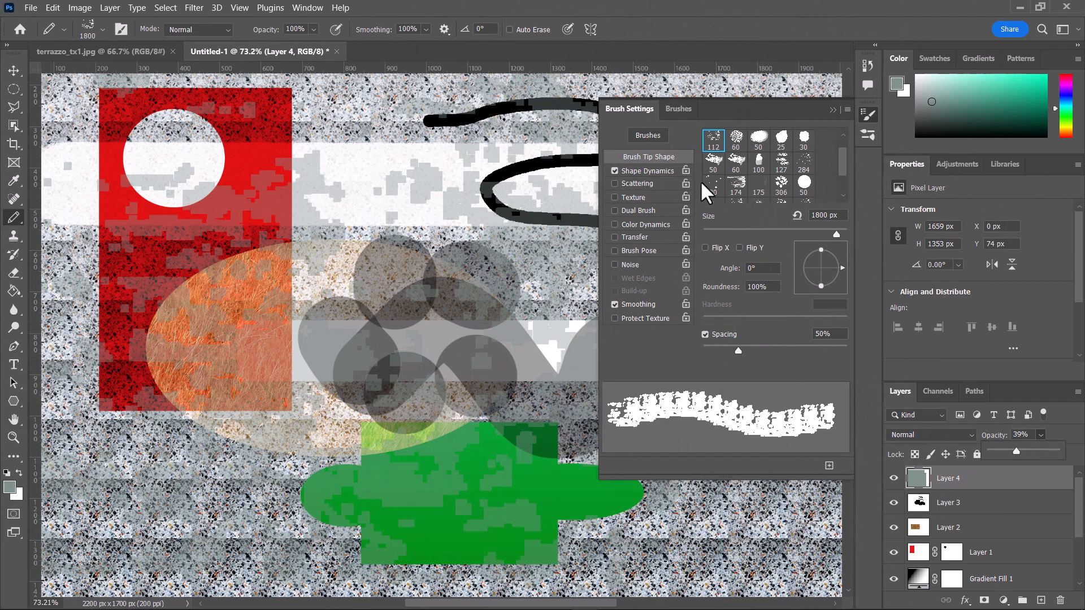
Reduce the textured Pencil tip's size to 300 px
click(740, 195)
key(bracketleft)
key(bracketleft)
key(bracketleft)
key(bracketleft)
key(bracketleft)
key(bracketleft)
key(bracketleft)
key(bracketleft)
key(bracketleft)
key(bracketleft)
key(bracketleft)
key(bracketleft)
key(bracketleft)
key(bracketleft)
key(bracketleft)
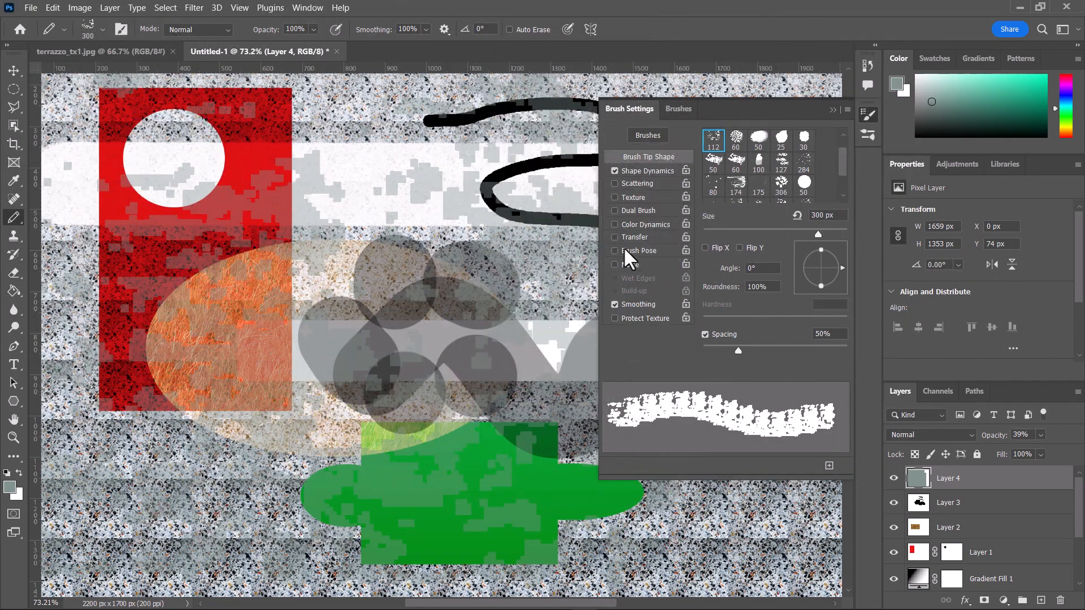
Choose the scattered-dots 80 px tip and scribble with it over the white bar and white circle on Layer 4
click(713, 185)
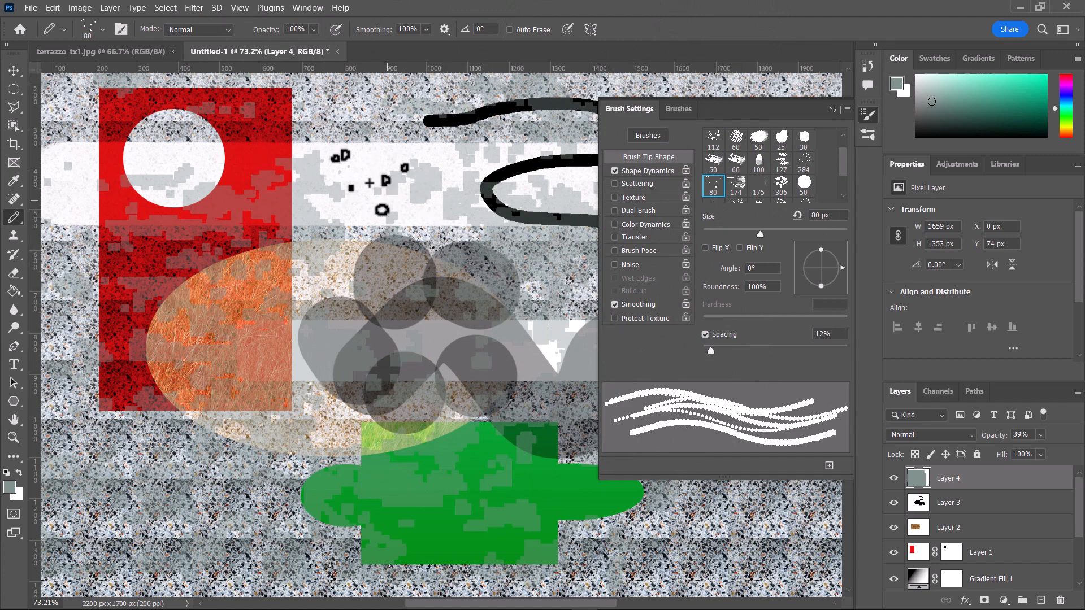
mouse_move(349, 173)
mouse_down()
mouse_move(341, 236)
mouse_move(331, 187)
mouse_move(462, 251)
mouse_move(316, 130)
mouse_move(186, 193)
mouse_move(169, 147)
mouse_move(373, 142)
mouse_up()
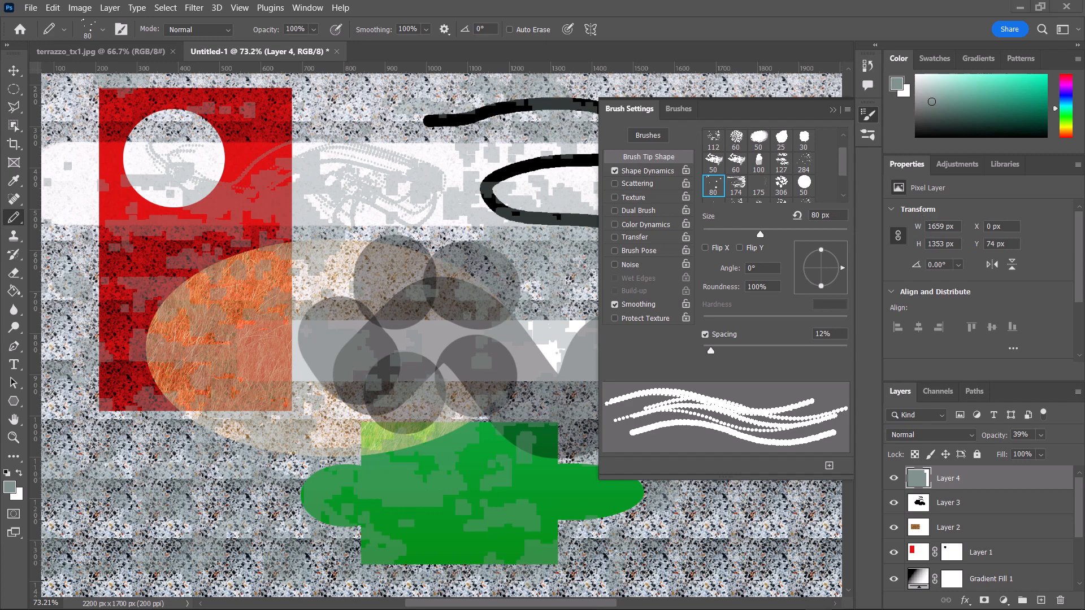
Hide Layer 4, add a new layer above it and collapse the brush settings
click(894, 478)
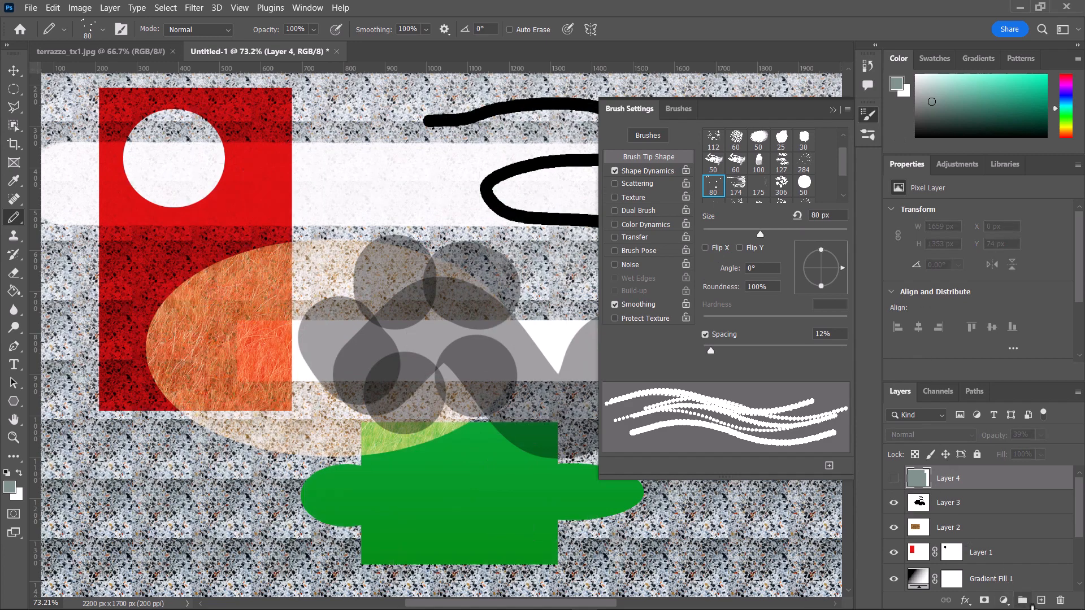
click(1041, 600)
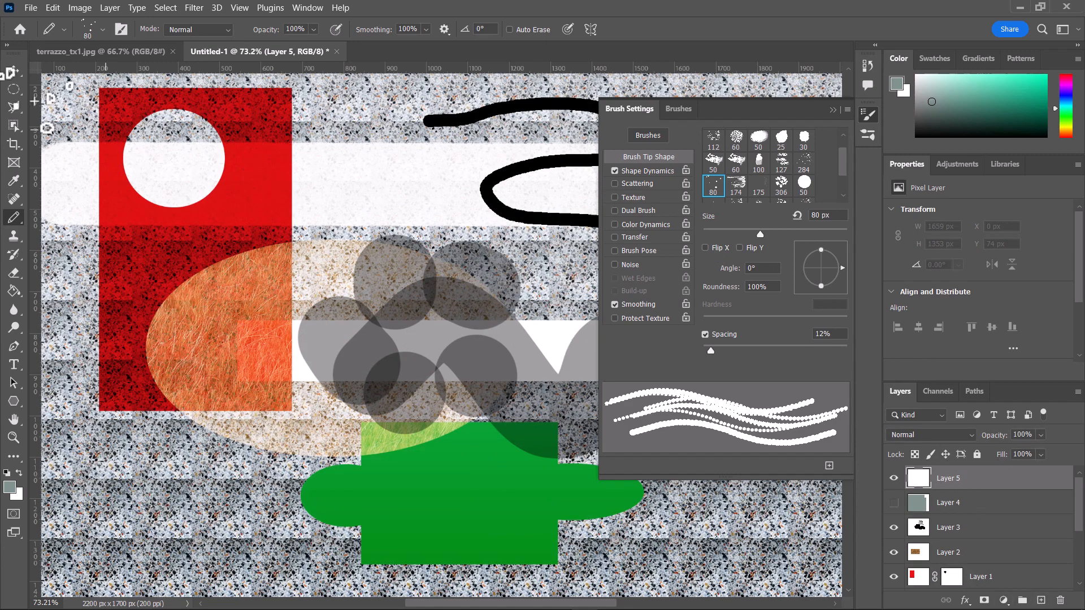
click(833, 109)
Draw a closed irregular Polygonal Lasso selection about 1438 by 715 px across the red rectangle, the ellipse and the black curve
click(13, 106)
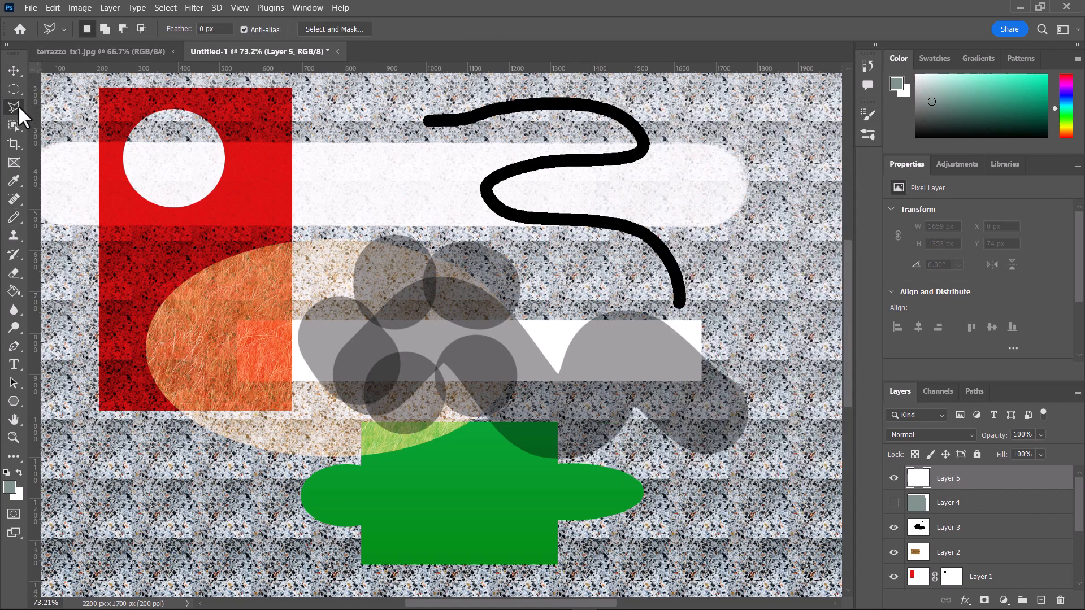
click(218, 213)
click(339, 147)
click(594, 200)
click(752, 337)
click(497, 285)
click(419, 233)
click(430, 441)
click(284, 320)
click(161, 378)
click(157, 272)
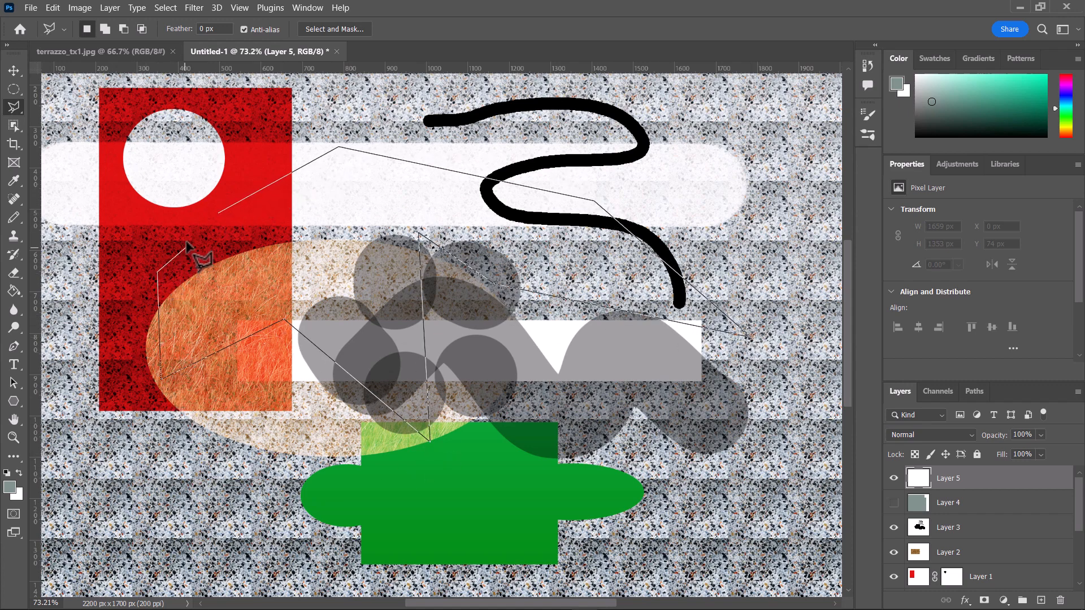
click(251, 293)
double_click(219, 215)
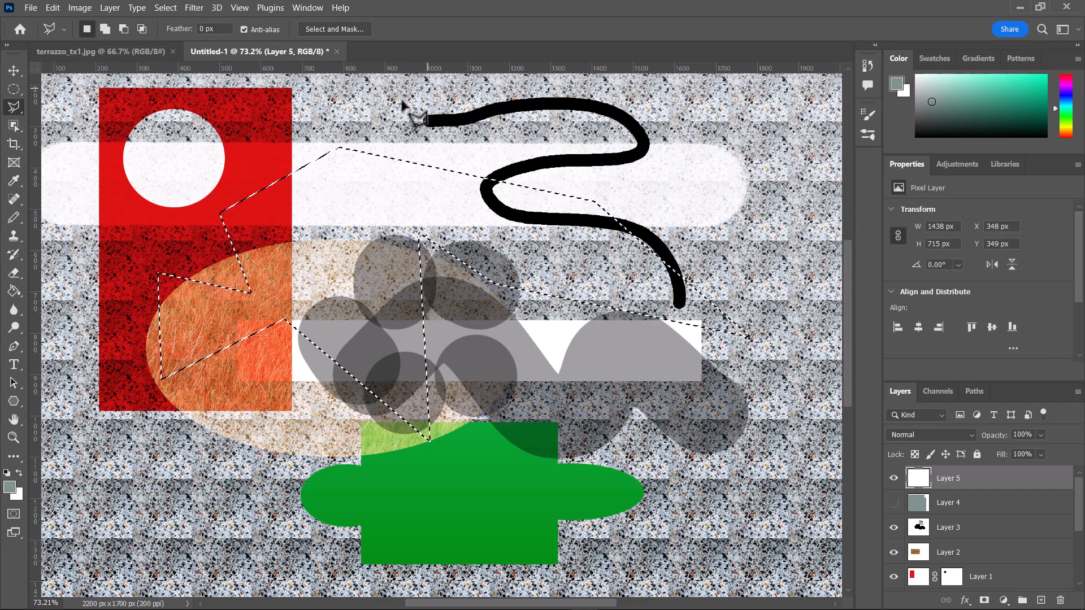
Stroke the polygonal selection on Layer 5 with a 5 px black outline, centered, in Normal mode at 100% opacity
click(52, 8)
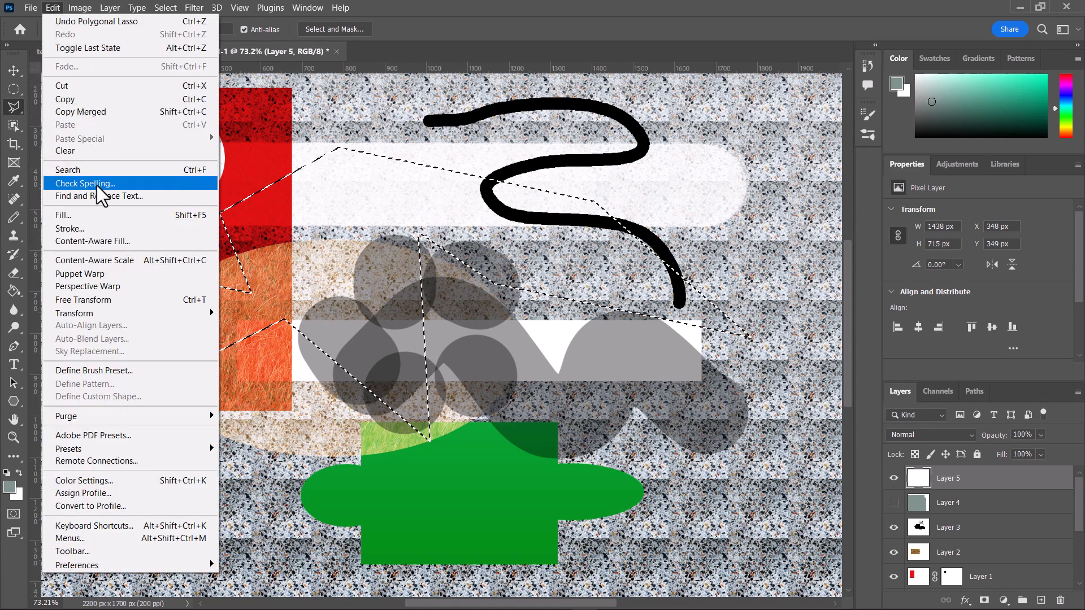
click(106, 229)
drag(454, 111, 662, 117)
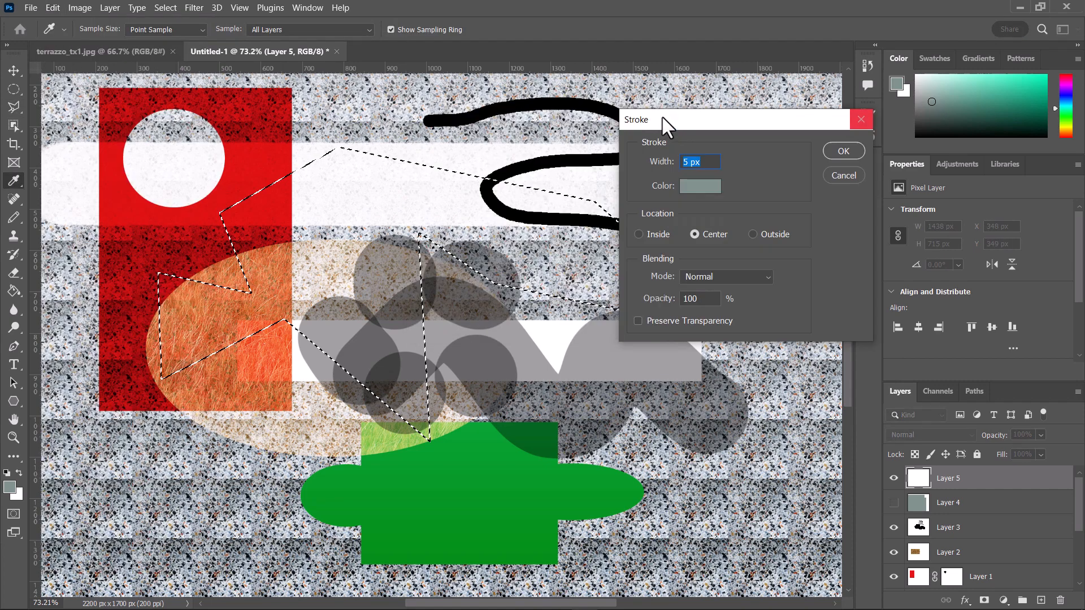
click(700, 186)
drag(587, 299, 590, 400)
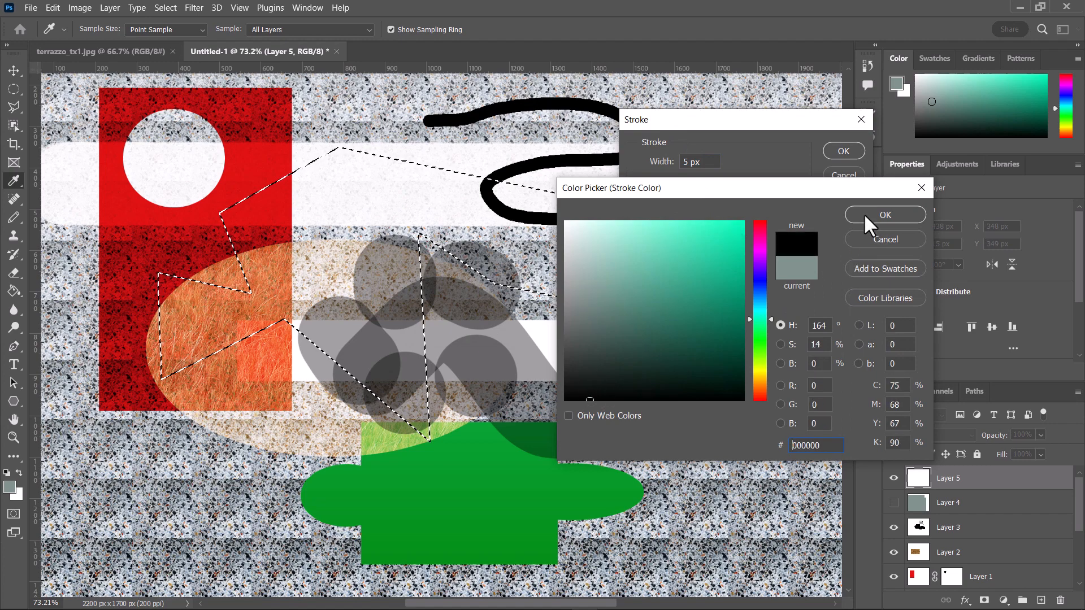
click(865, 215)
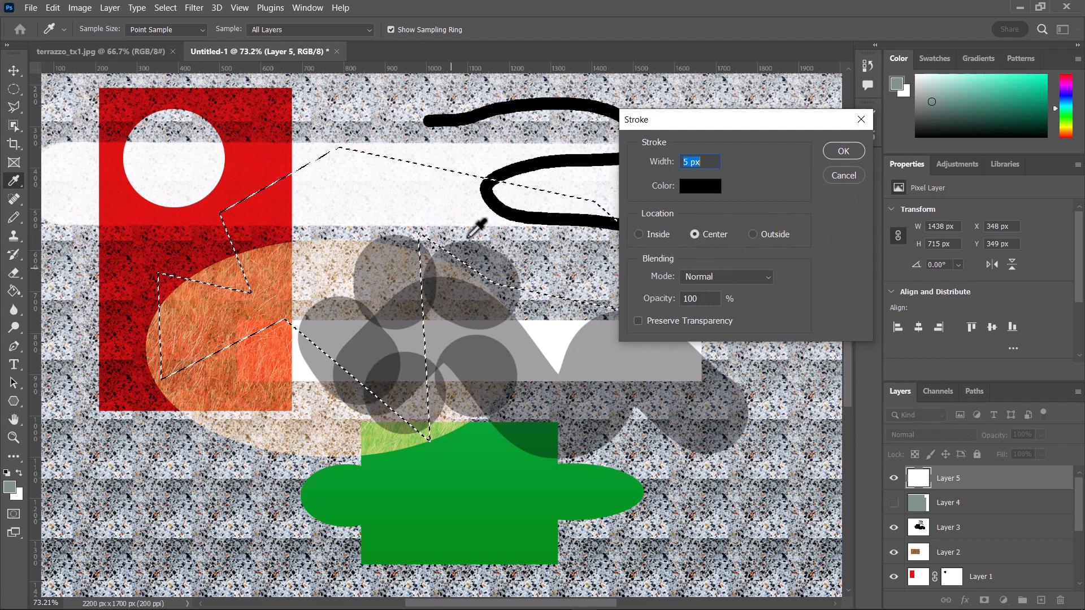
click(845, 149)
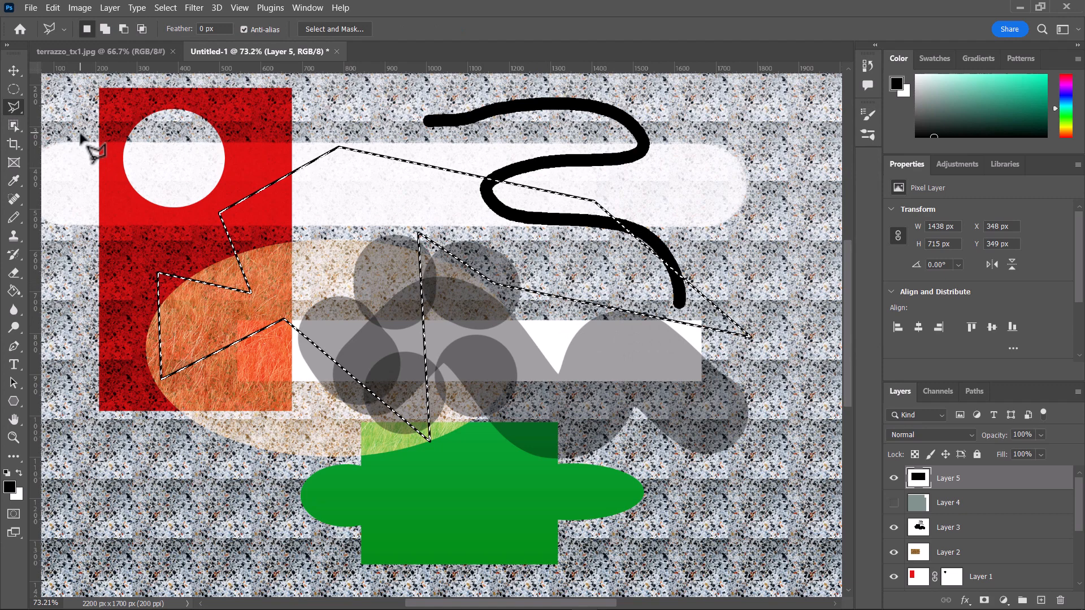
Stroke the polygonal selection on Layer 5 with a 15 px black centered outline, deselect it and hide Layer 3
click(35, 8)
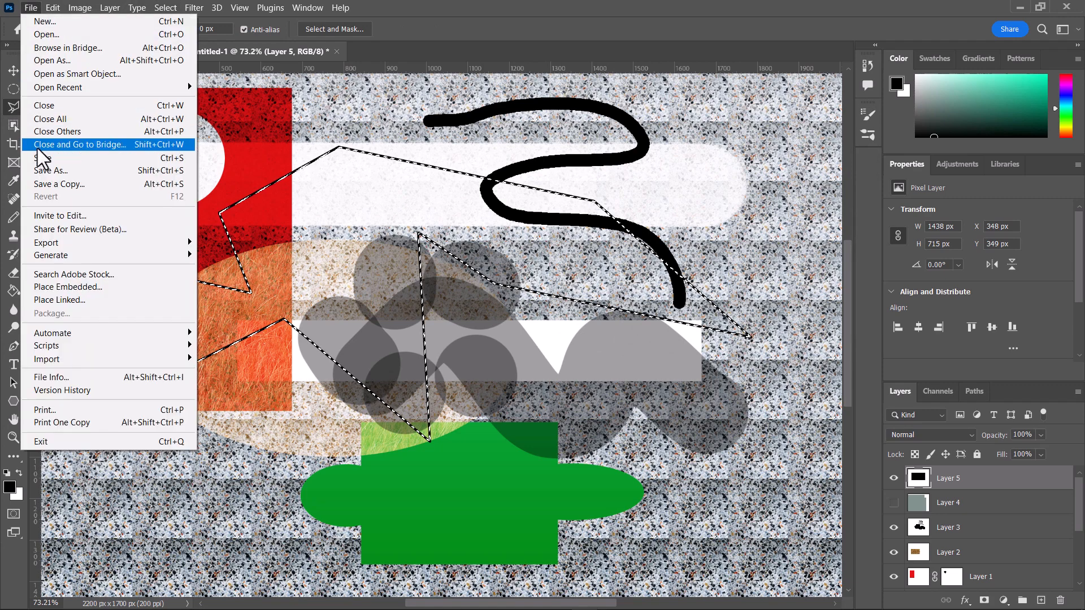
mouse_move(52, 10)
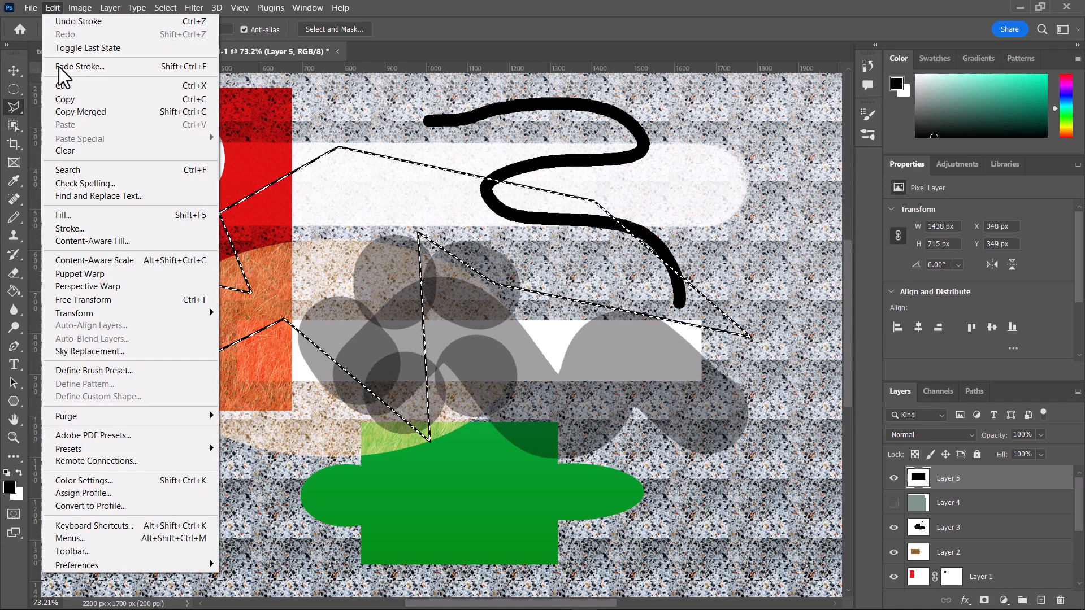
click(94, 233)
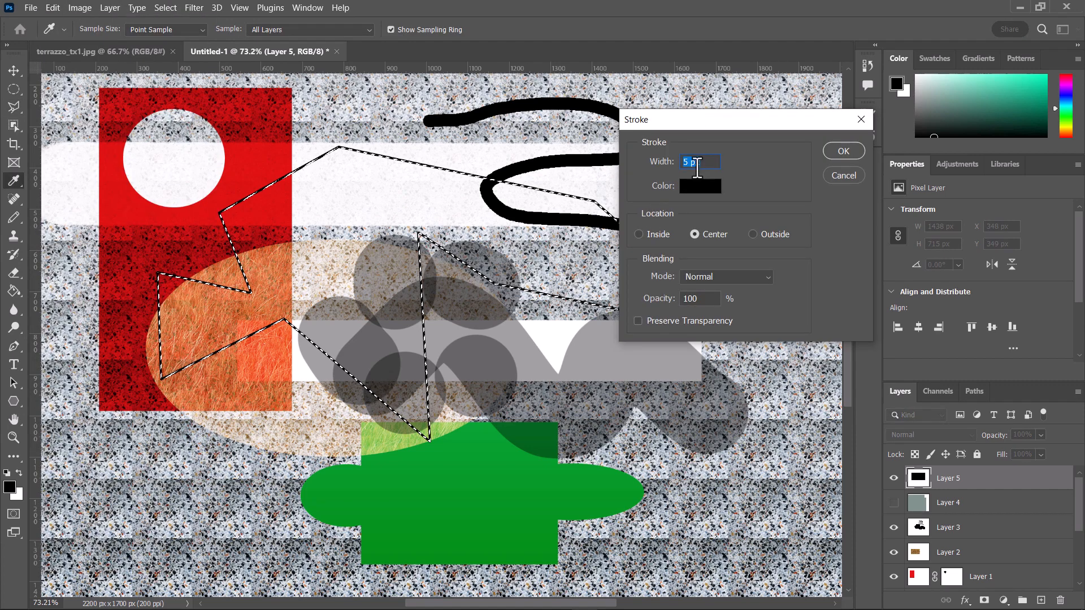
click(681, 162)
text(1)
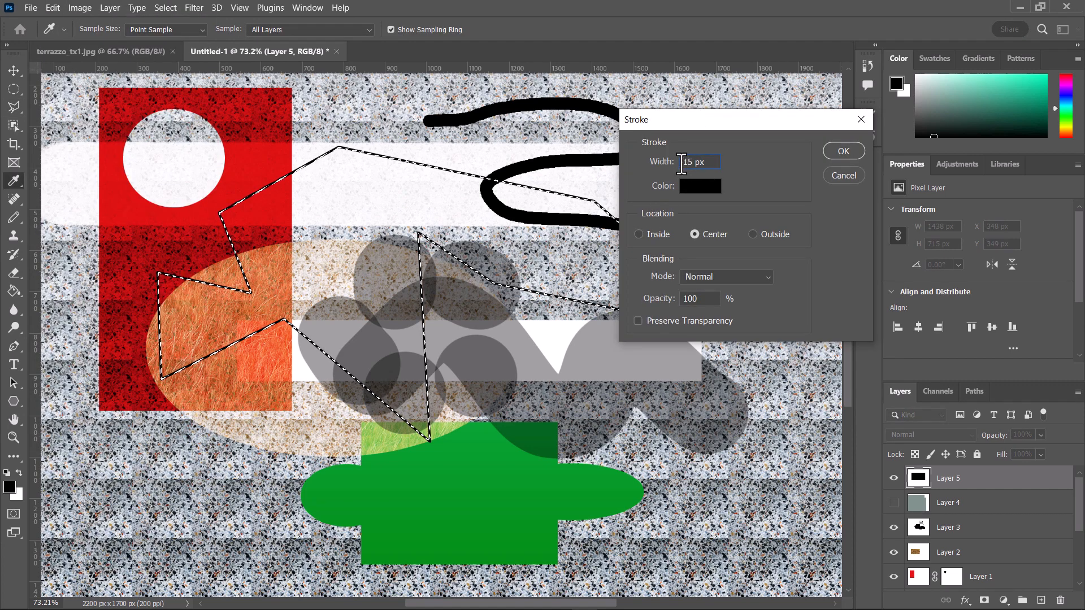
click(834, 151)
key(ctrl+d)
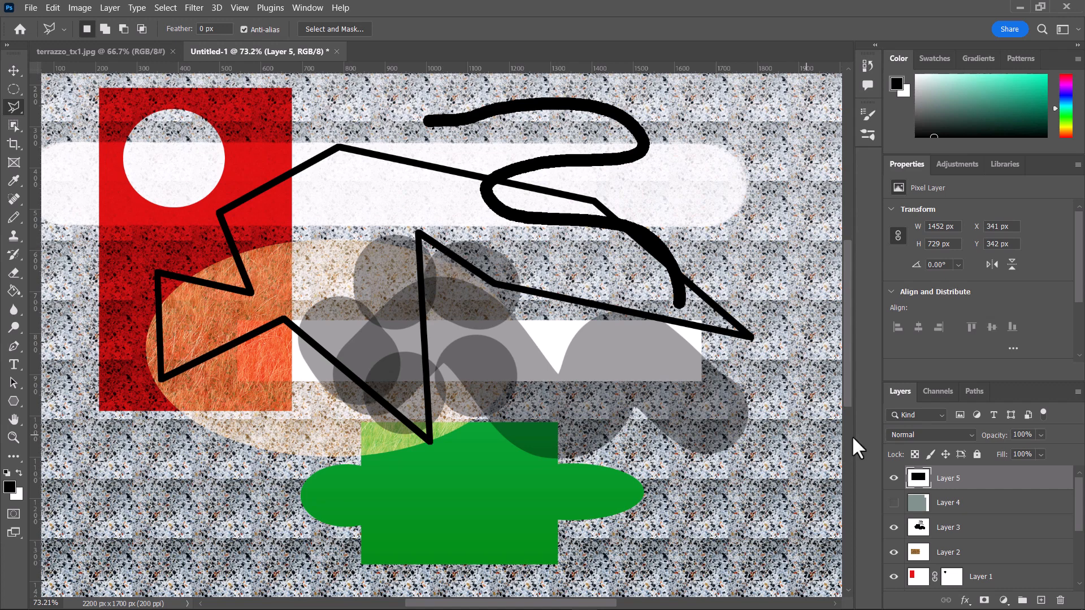
click(894, 527)
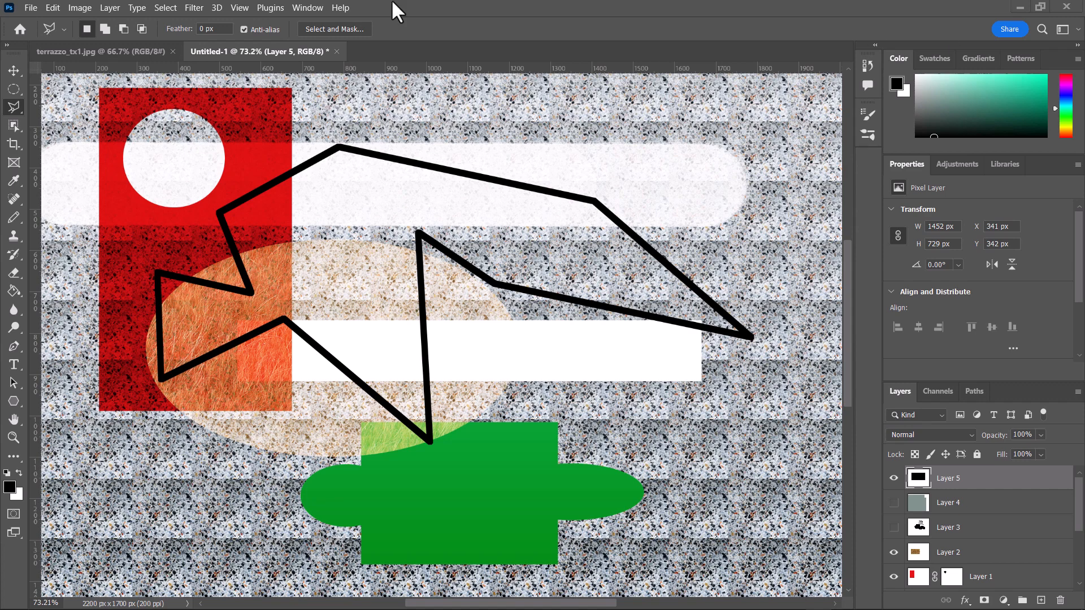
Reselect the polygon and fill it on a new layer with the brown grass pattern in Normal mode at 100% opacity
click(166, 8)
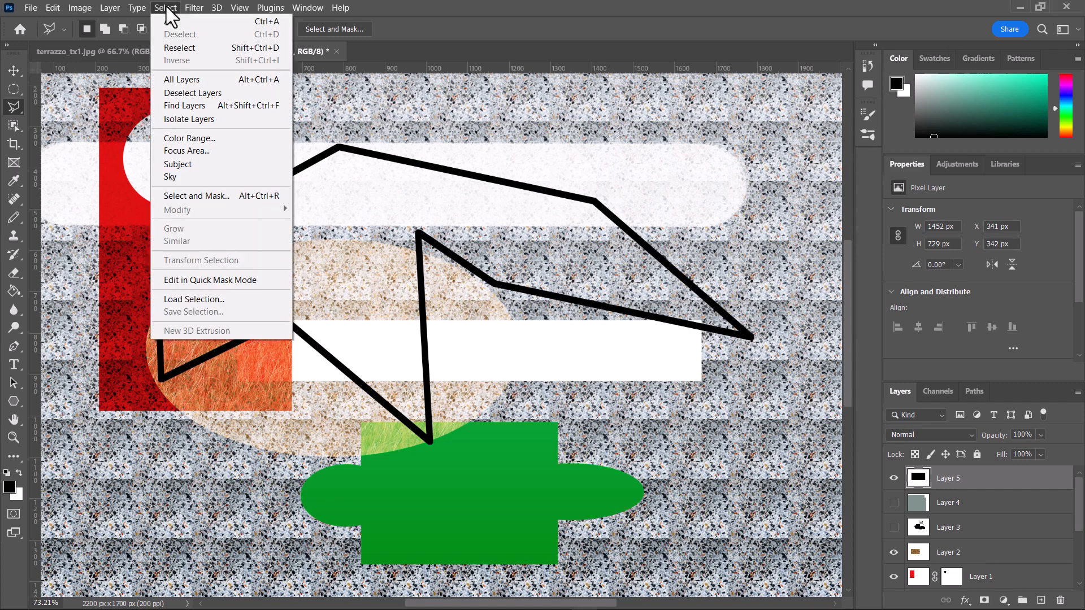
click(180, 47)
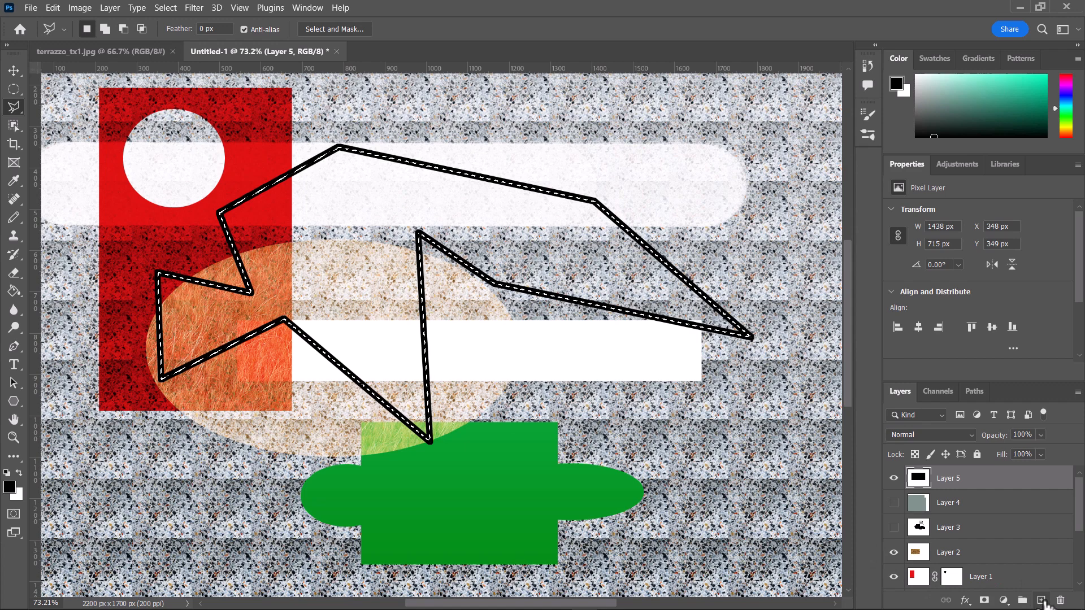
click(1042, 600)
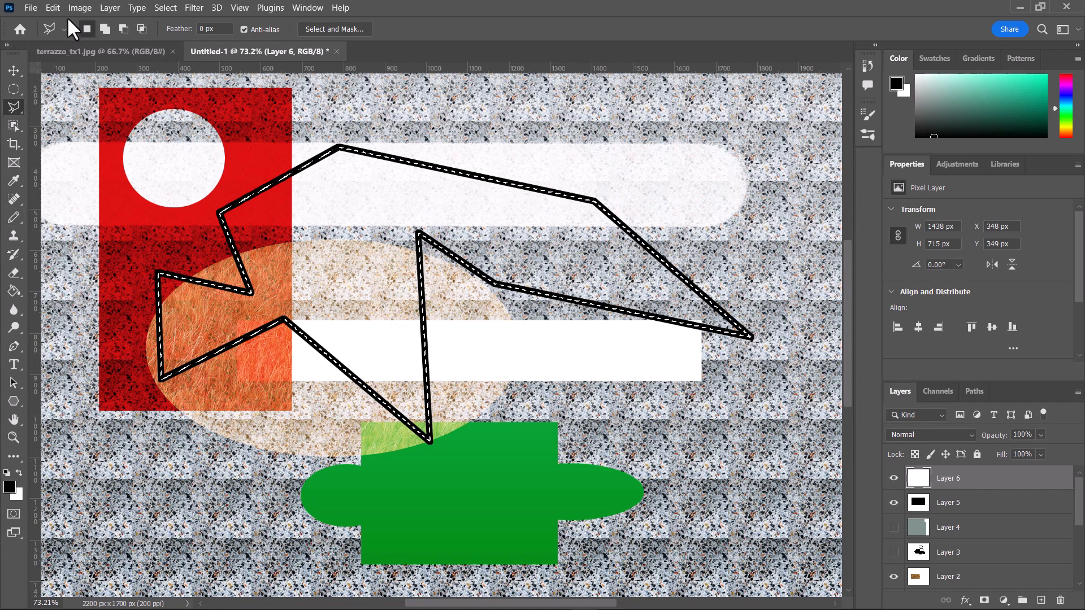
click(53, 9)
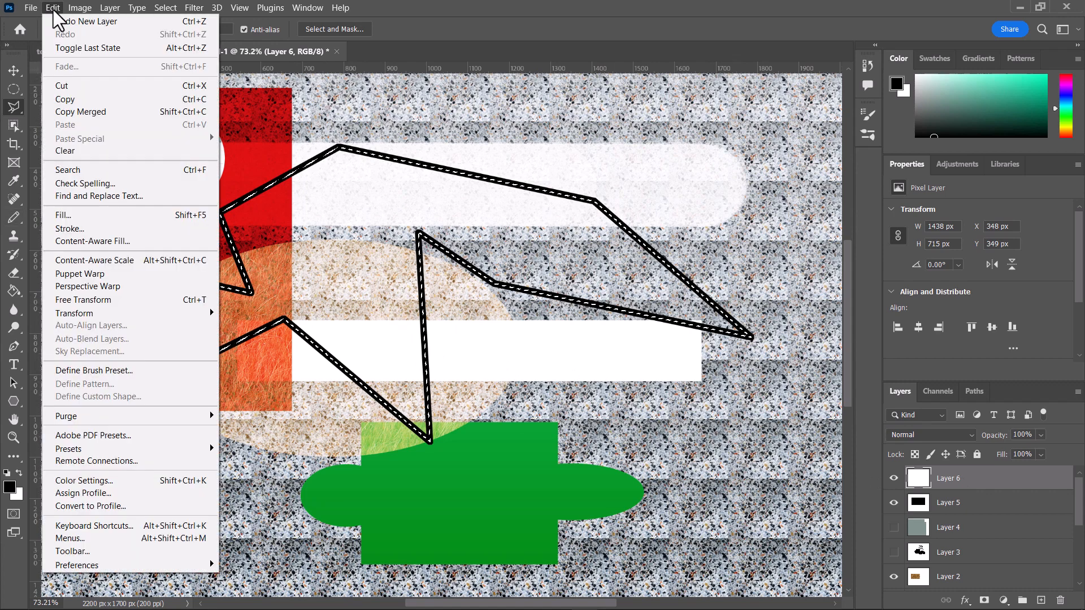
click(63, 215)
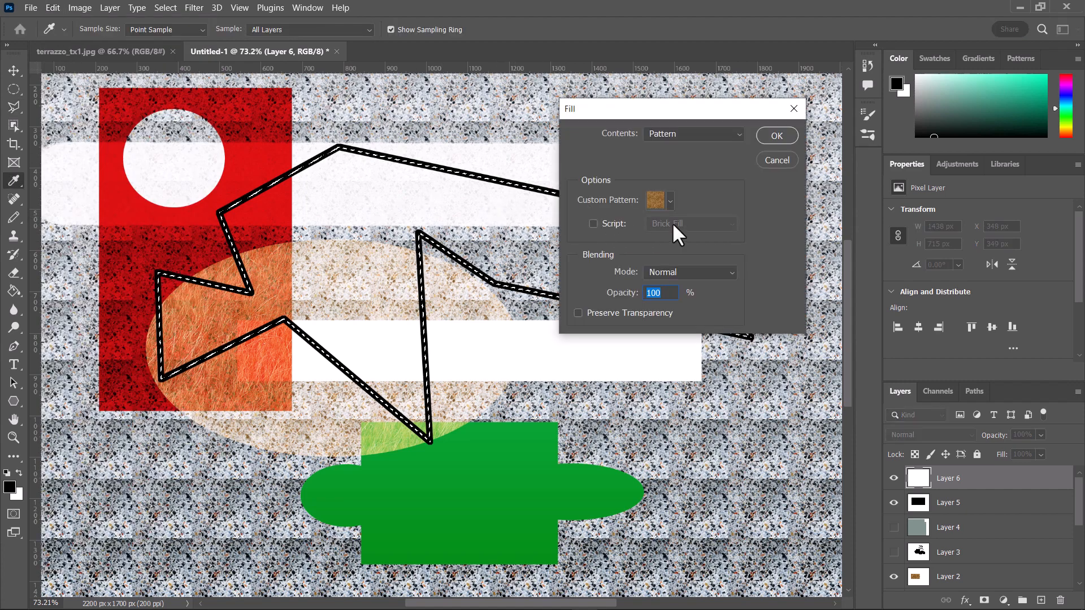
click(772, 139)
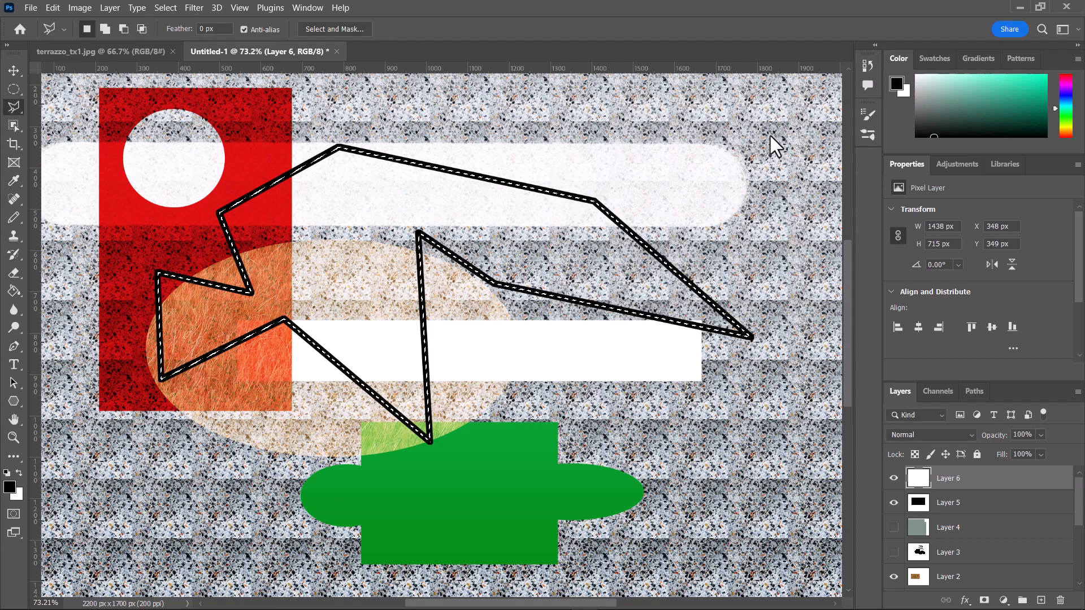
Move the grass-filled Layer 6 beneath Layer 5, clear the selection and merge the two layers
drag(957, 480, 955, 507)
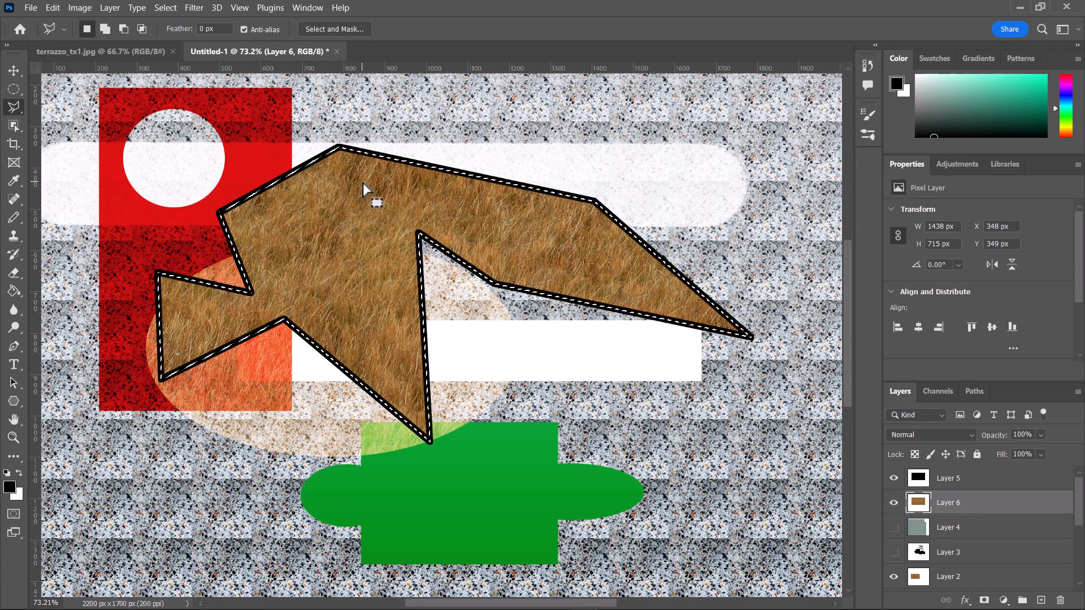
key(ctrl+d)
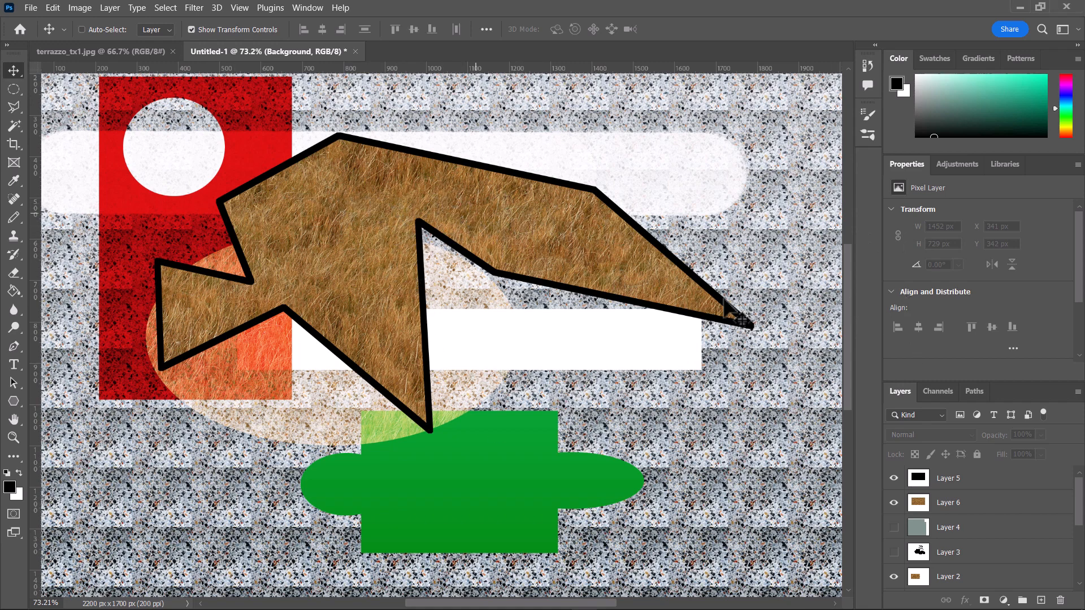
click(993, 487)
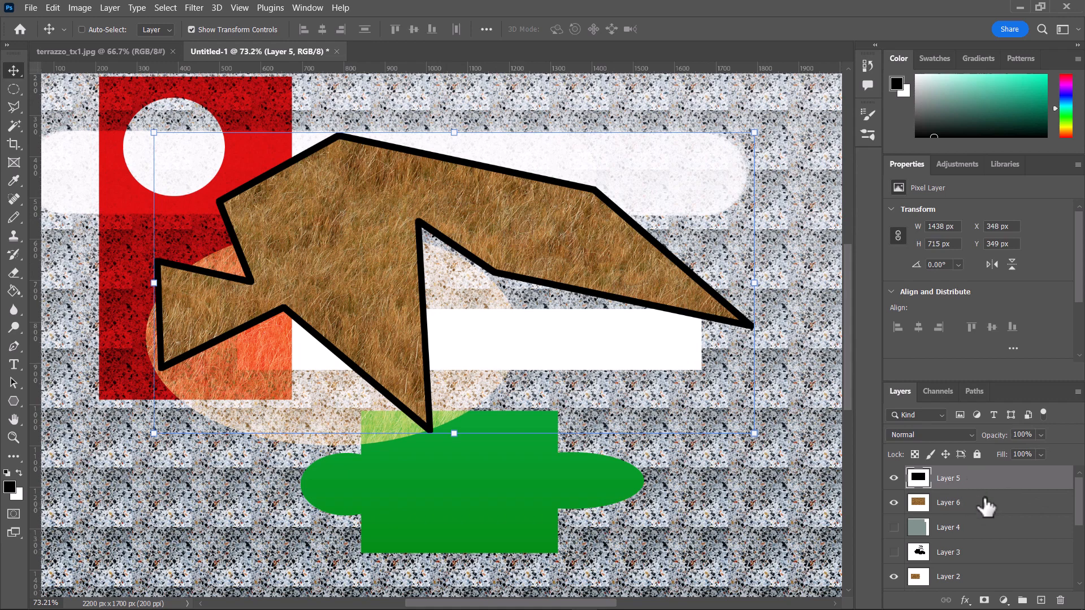
click(986, 505)
shift+click(975, 485)
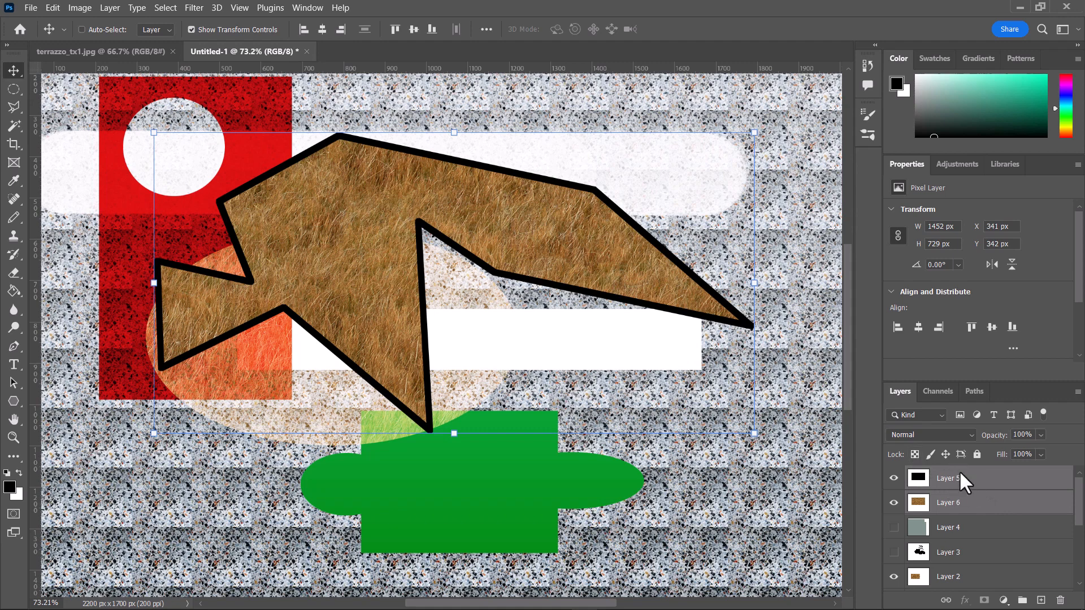
right_click(972, 500)
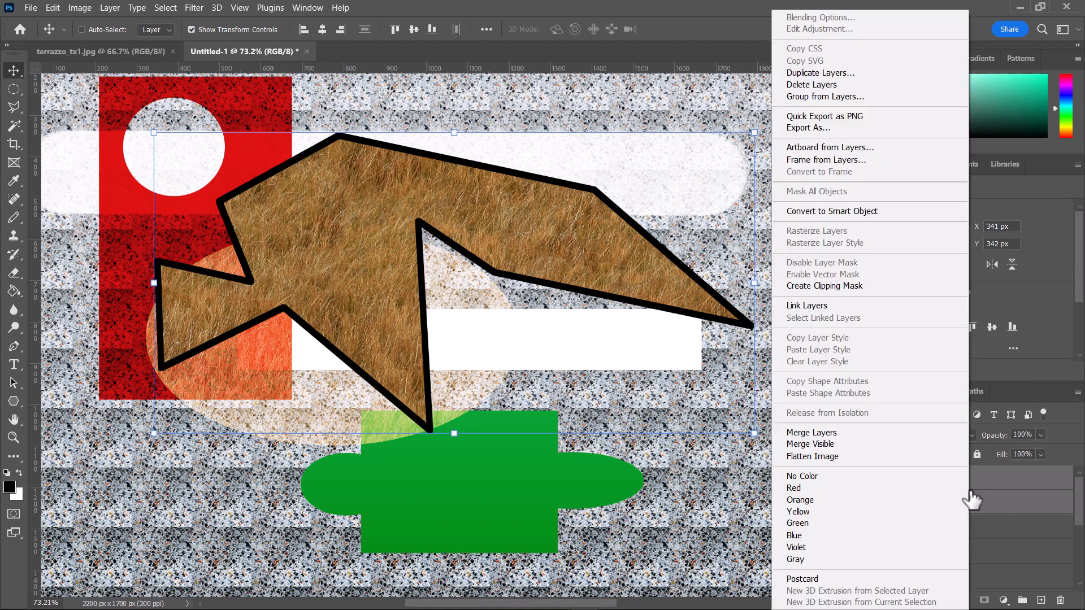
click(845, 436)
click(898, 480)
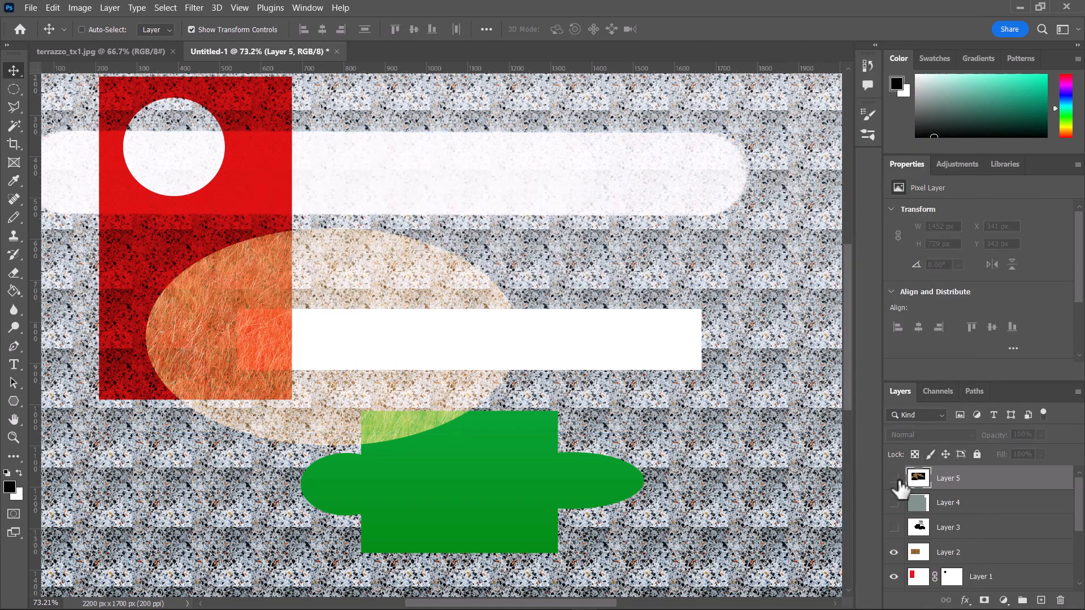
click(894, 479)
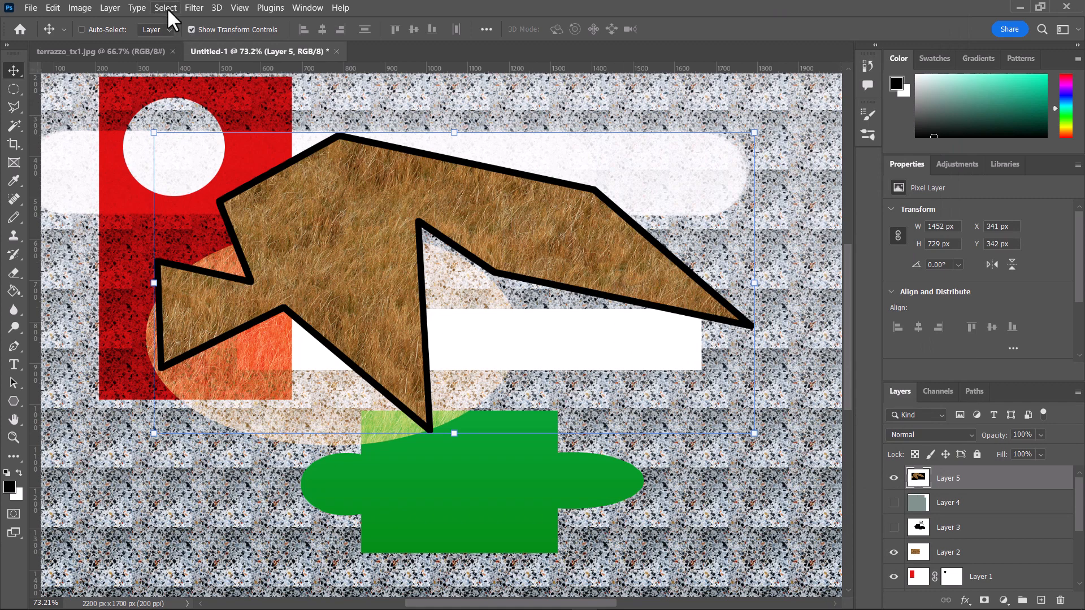
Add a Multiply drop shadow to merged Layer 5 with 64% opacity, 121° angle, 32 px distance, 5% spread and 17 px size
click(110, 8)
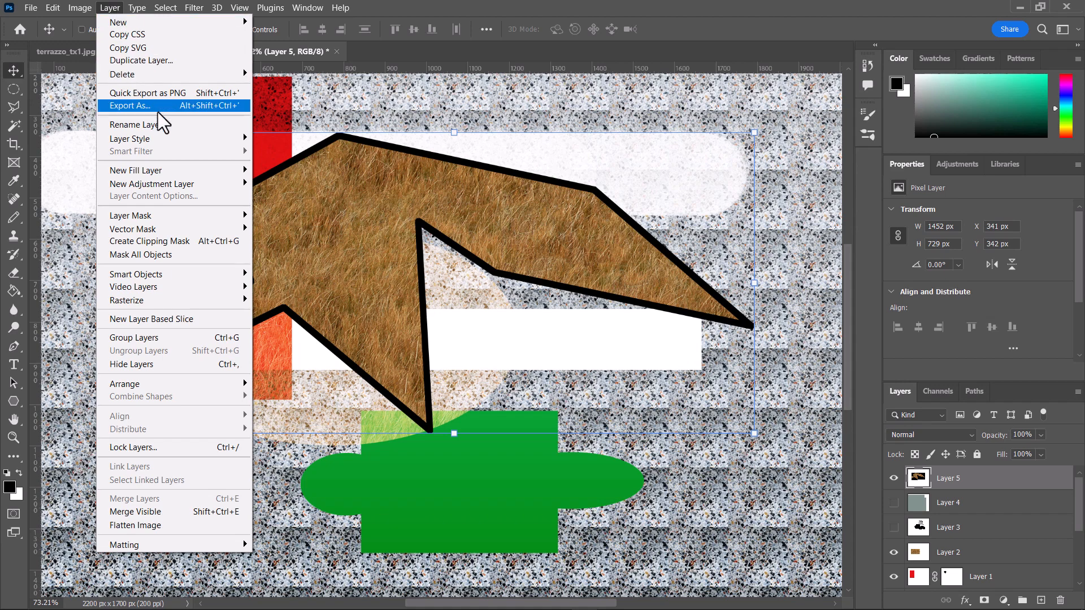
mouse_move(177, 141)
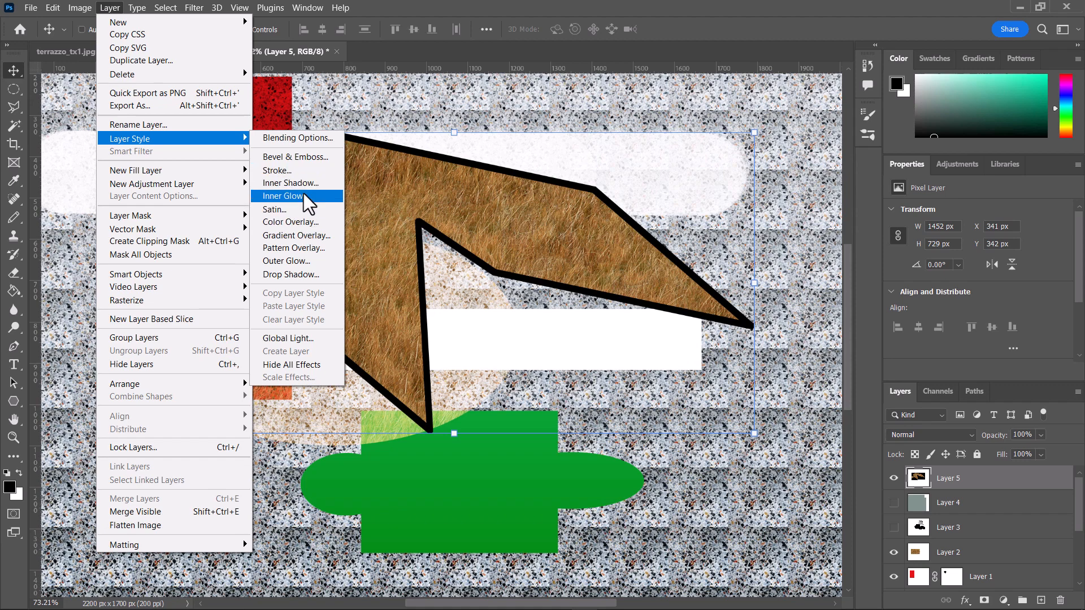
click(311, 275)
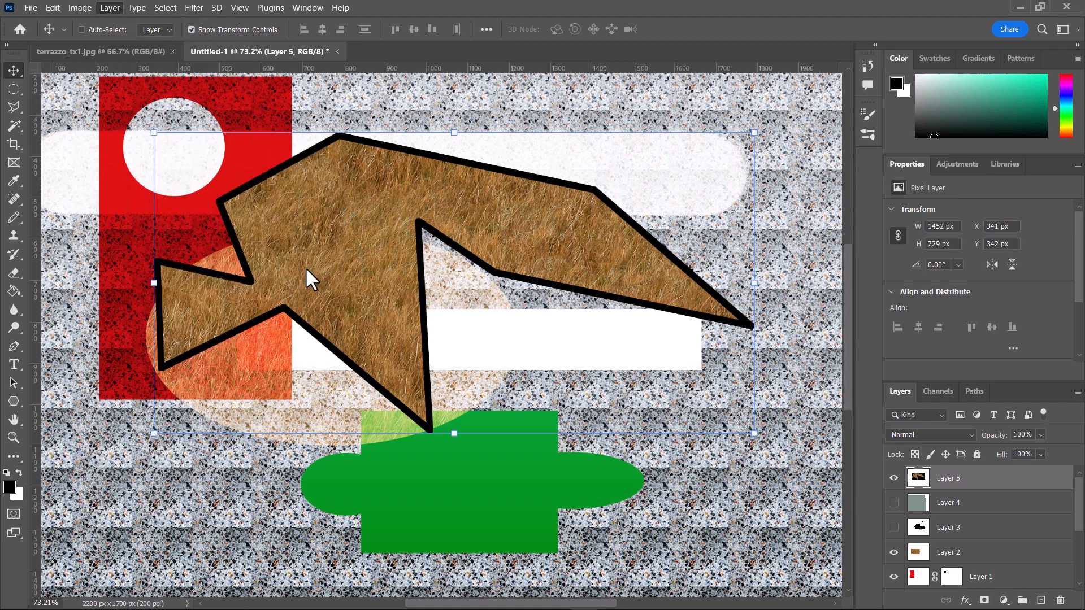
drag(258, 58, 233, 2)
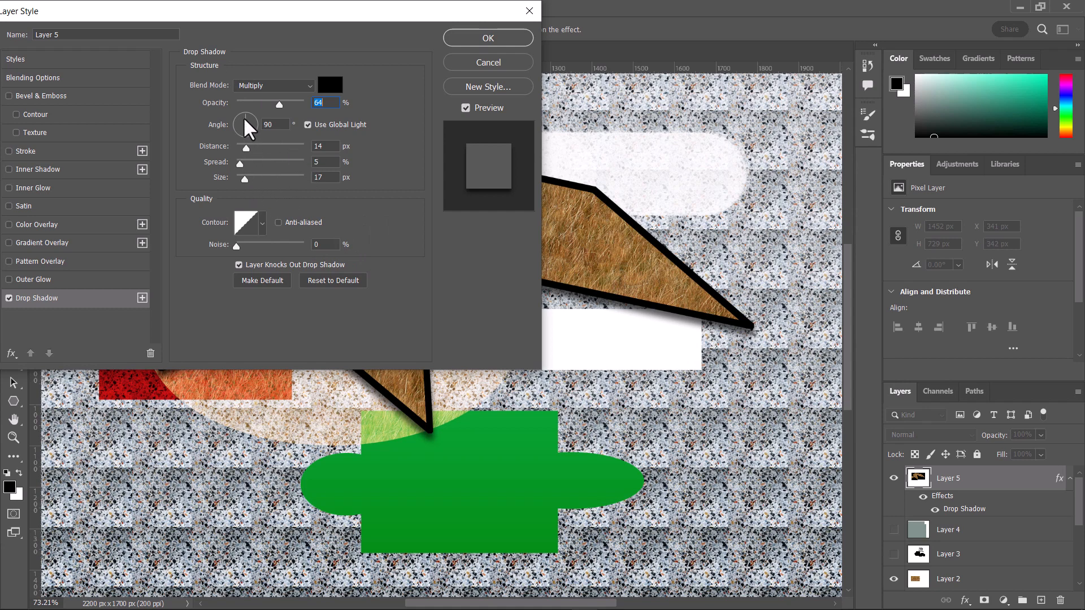
mouse_move(249, 123)
mouse_down()
mouse_move(262, 142)
mouse_move(239, 115)
mouse_up()
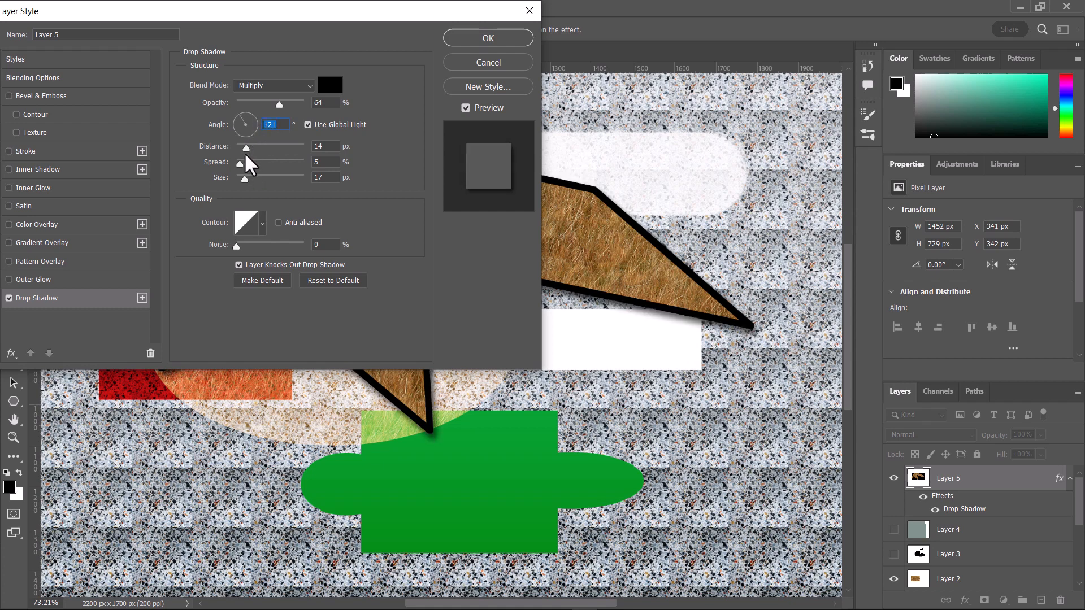
drag(250, 151, 259, 148)
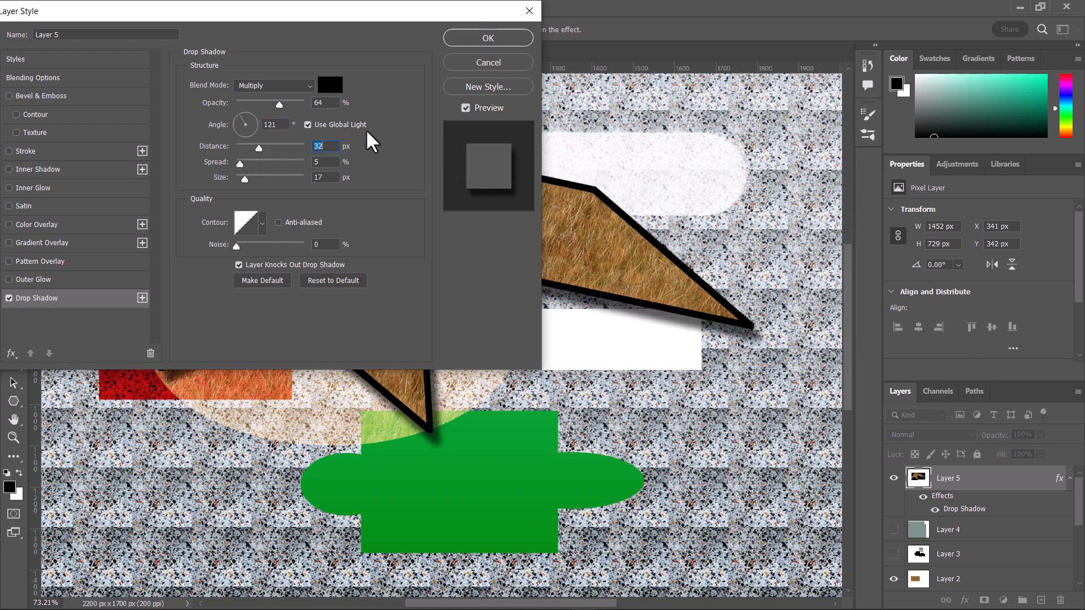
click(487, 43)
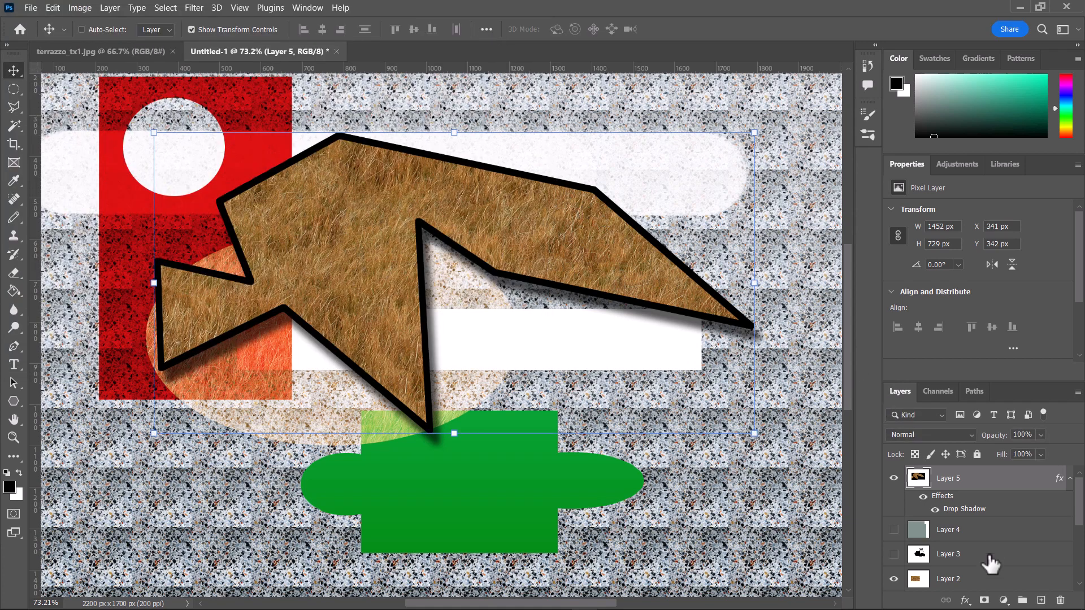
Add a drop shadow with 64% opacity to the green Color Fill 1 layer
scroll(990, 526, down, 3)
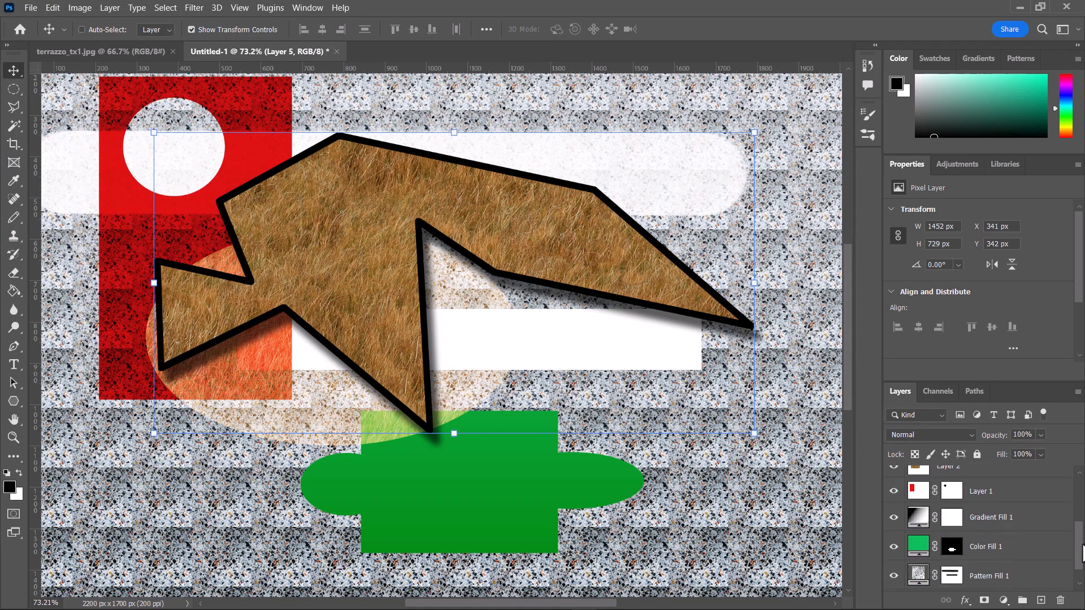
click(1003, 545)
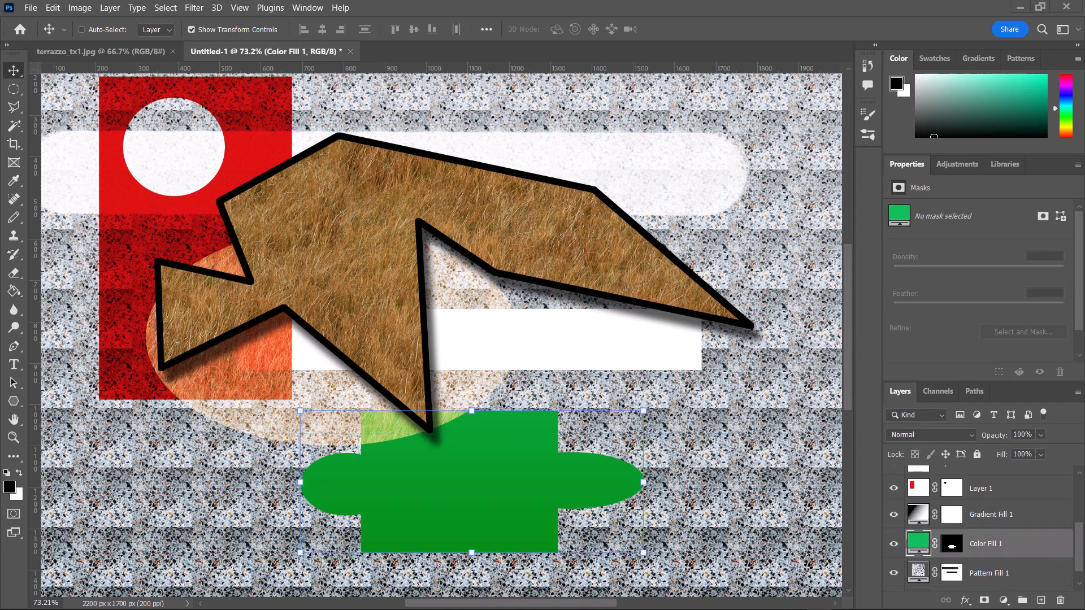
click(110, 8)
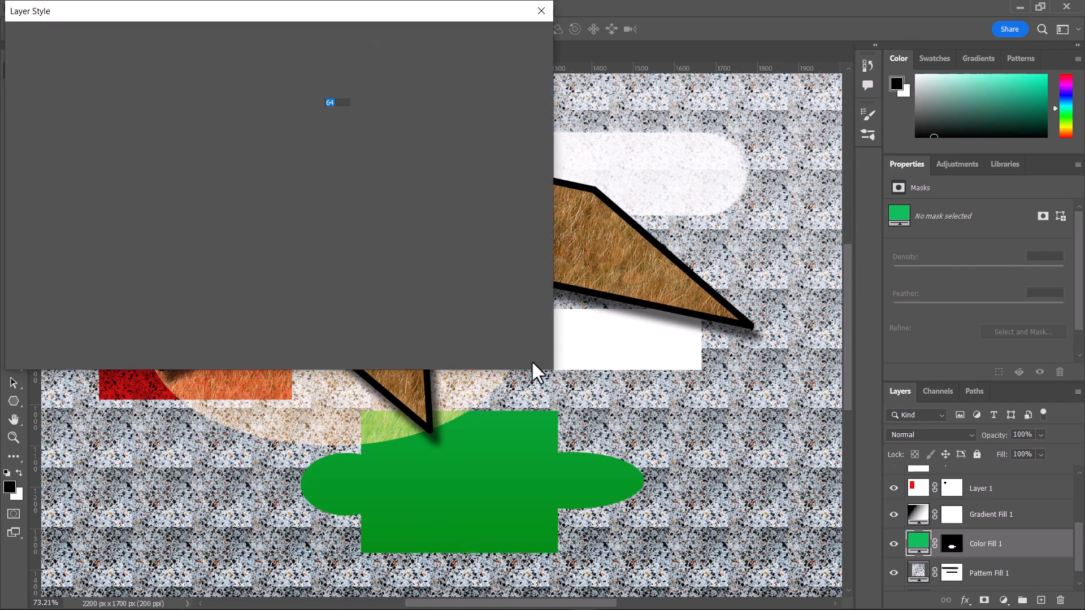
click(500, 38)
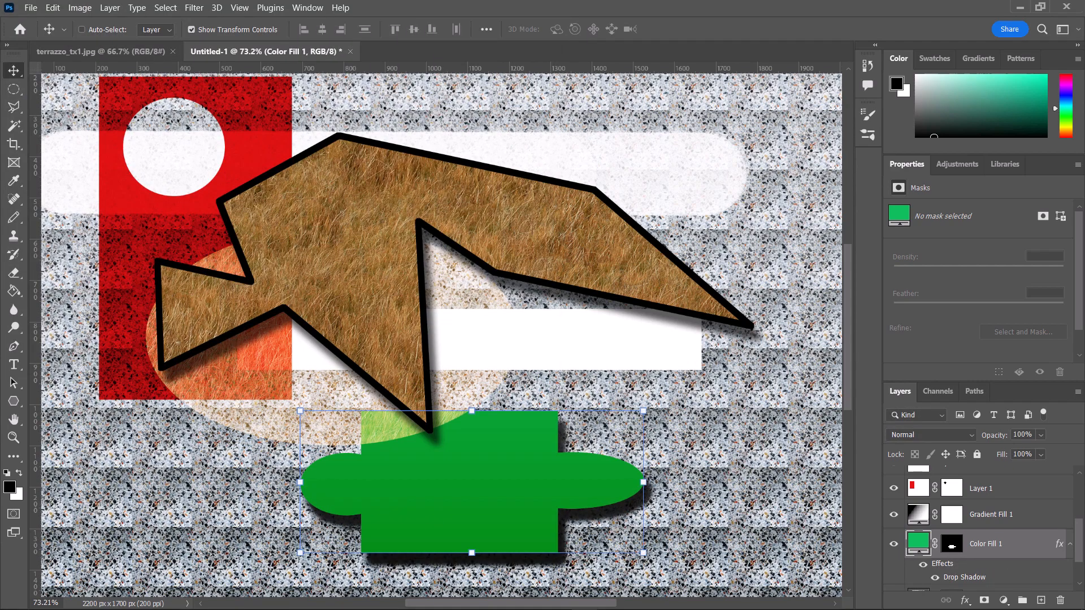
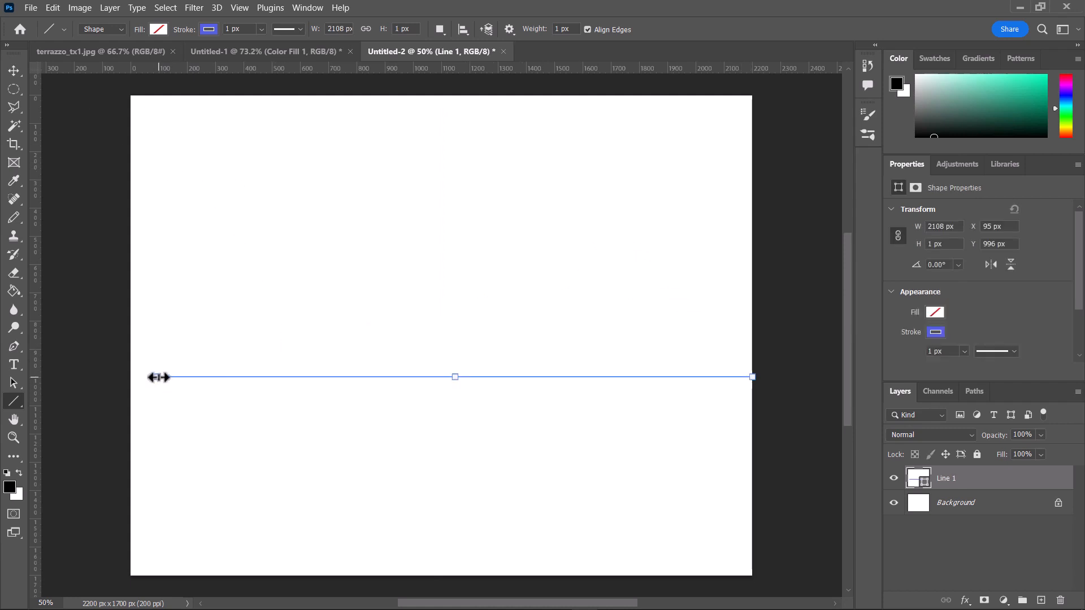
Extend the horizontal line to the canvas's left edge, about 2203 px wide, and set its stroke width to 10 px
drag(154, 377, 132, 377)
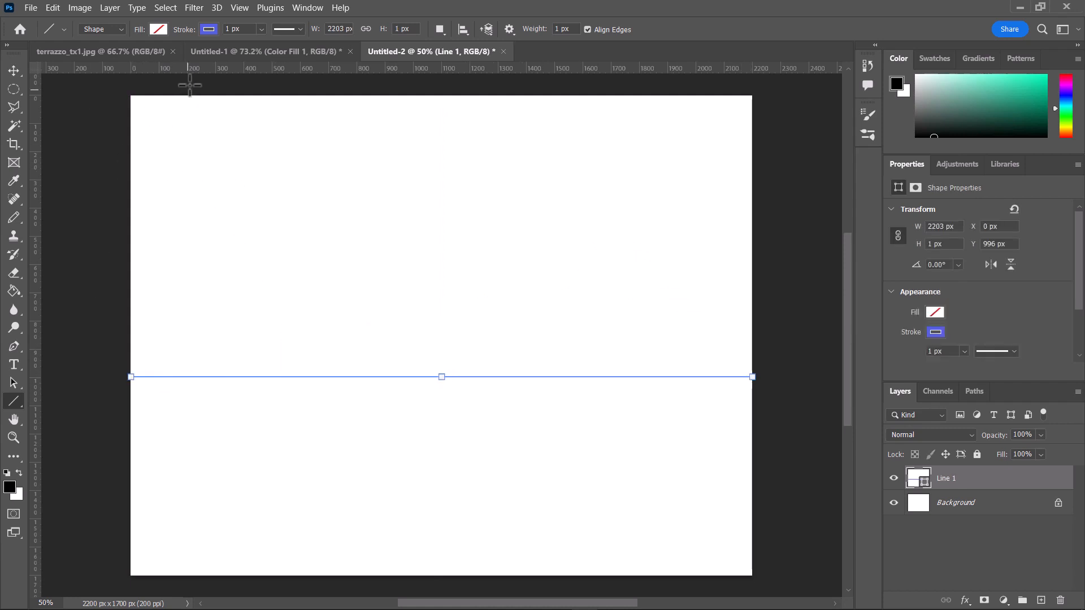
click(228, 29)
text(5)
key(Return)
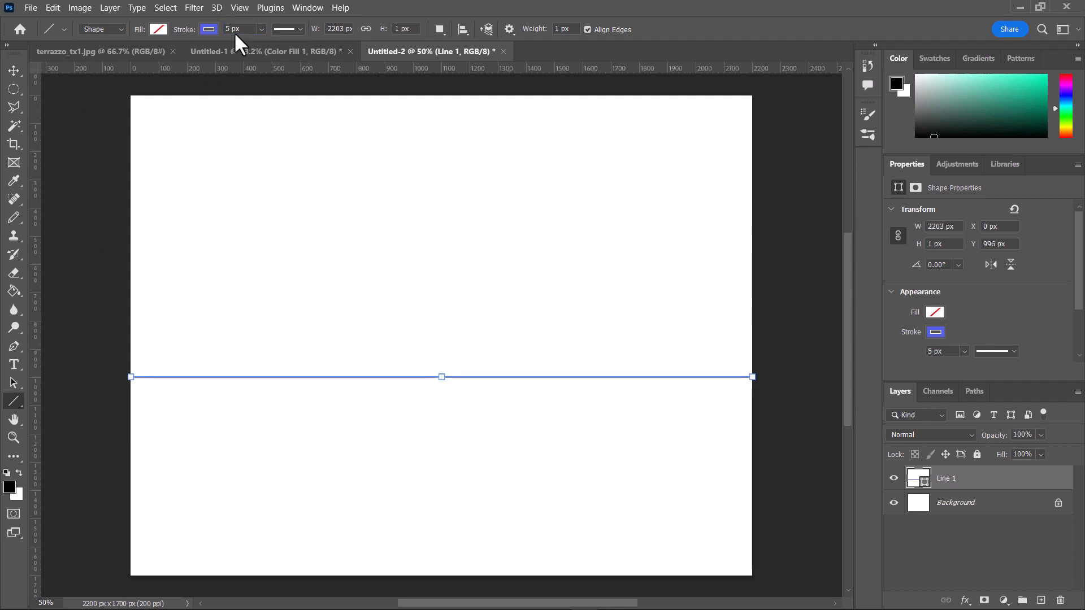
text(10)
key(Return)
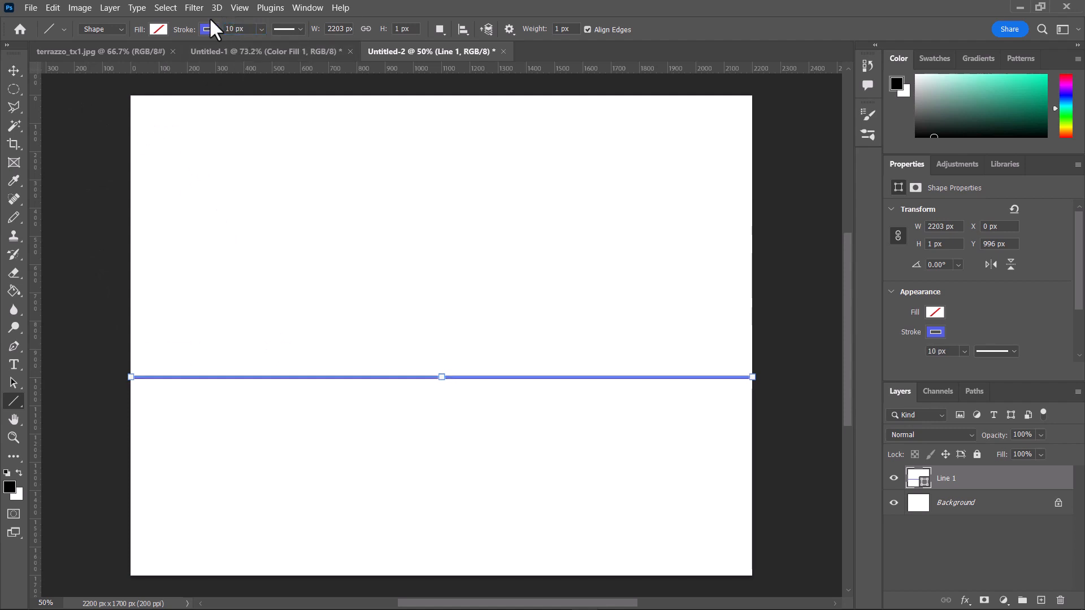
click(13, 71)
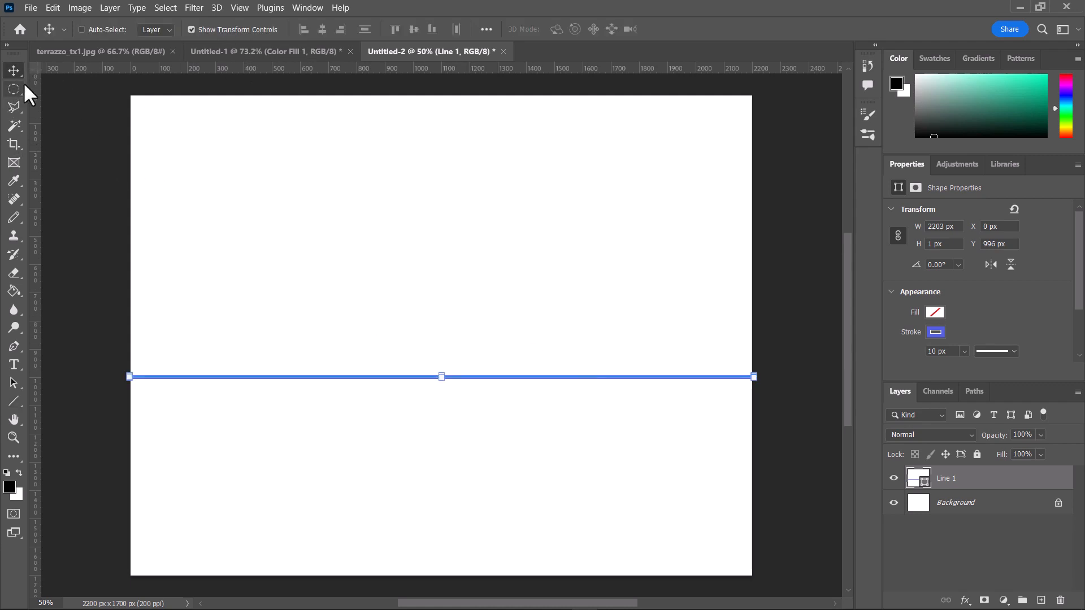
Hide and reshow the Line 1 layer, and deselect all layers
click(894, 479)
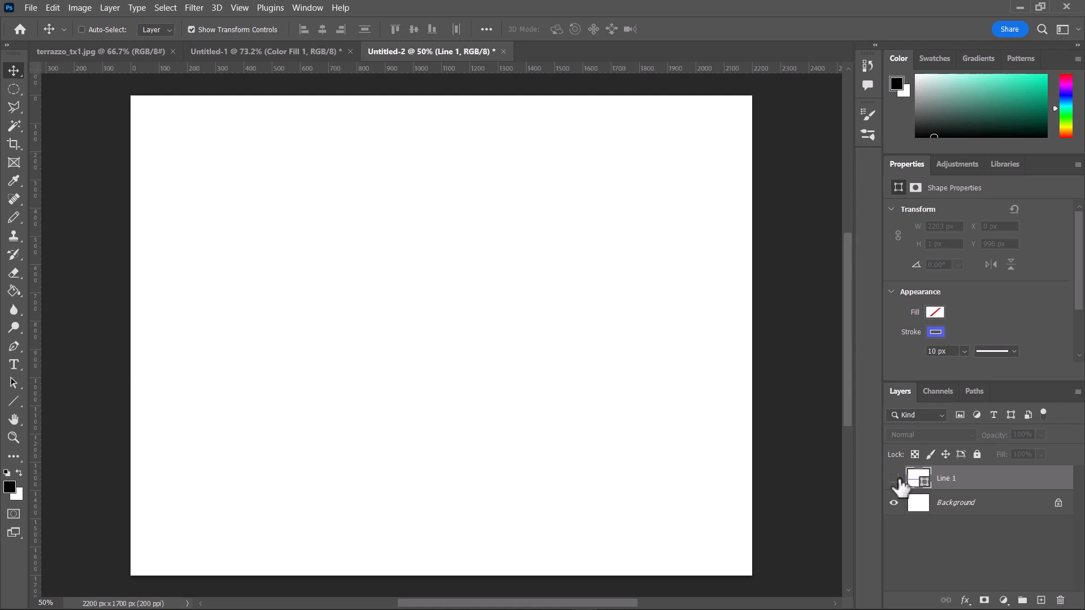
click(894, 478)
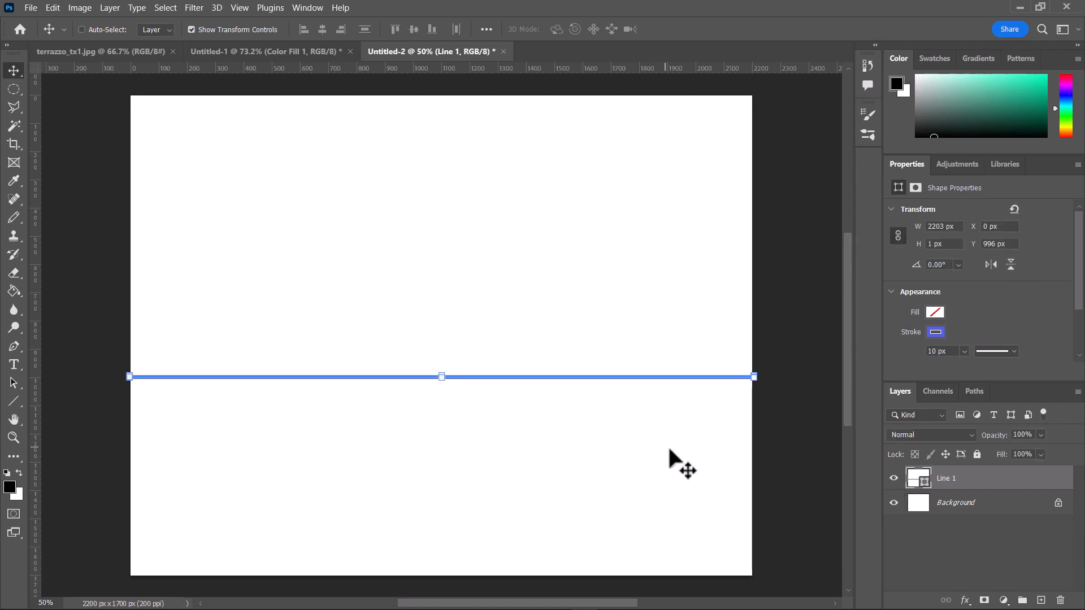
click(991, 535)
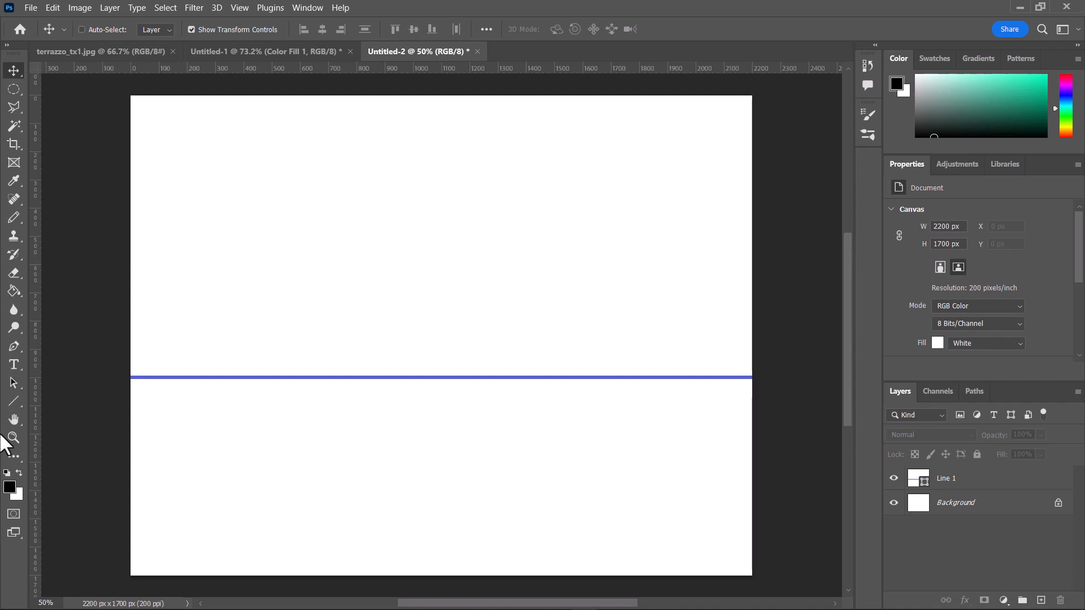
Create a 100 × 100 px polygon from its center with 50 sides, 1% star ratio, no fill and a blue stroke
click(16, 403)
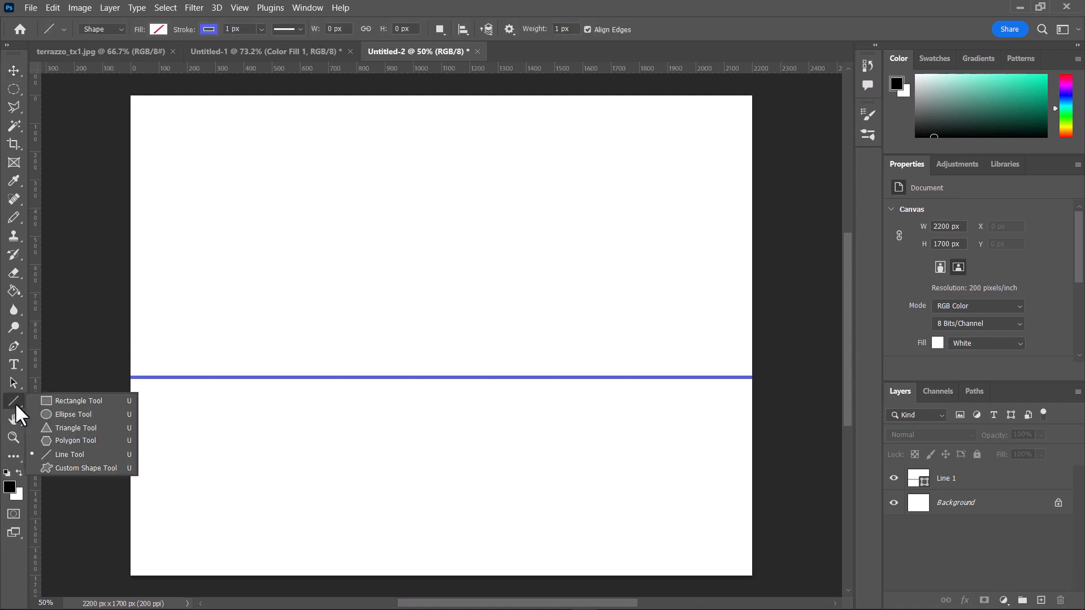
click(72, 442)
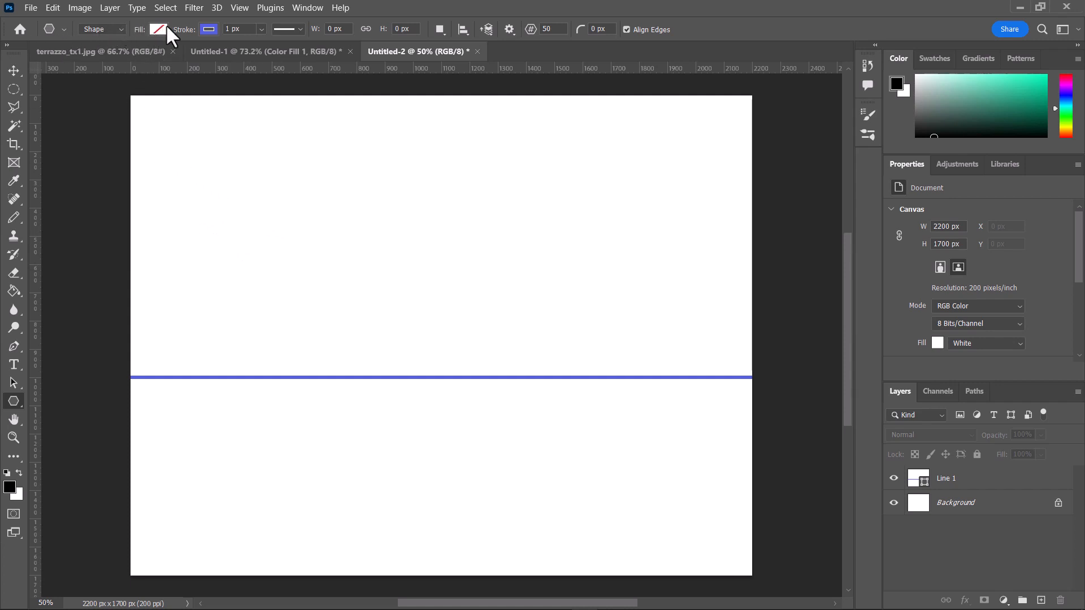
click(209, 31)
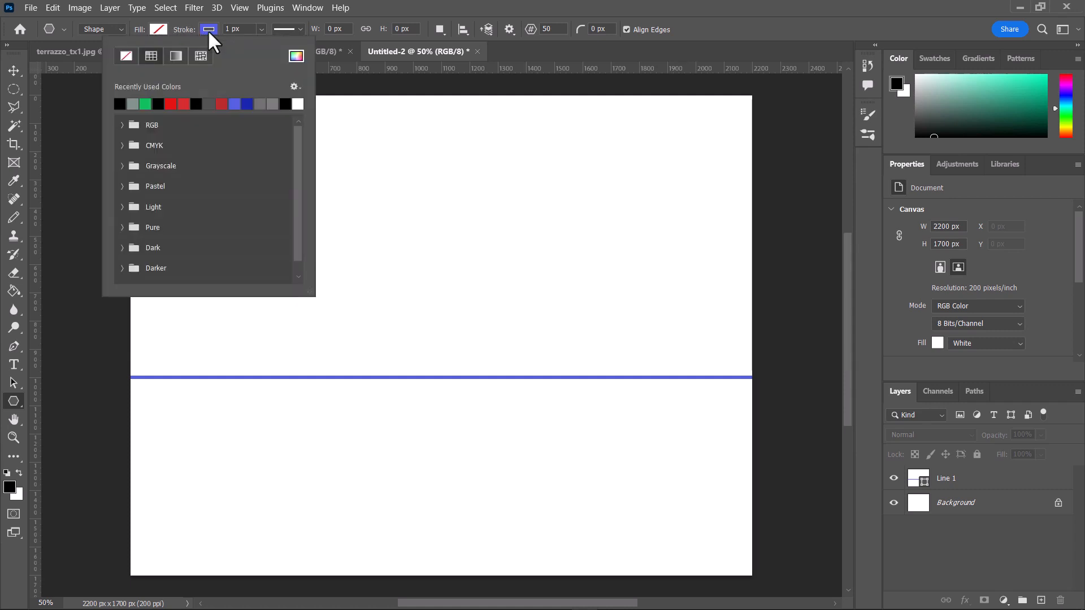
click(234, 104)
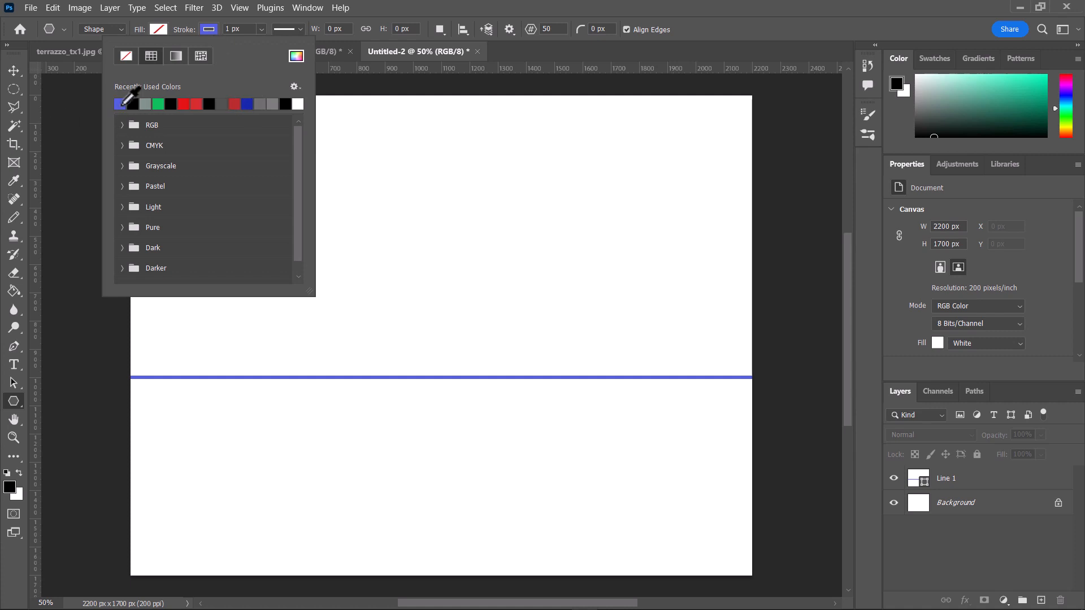
click(221, 30)
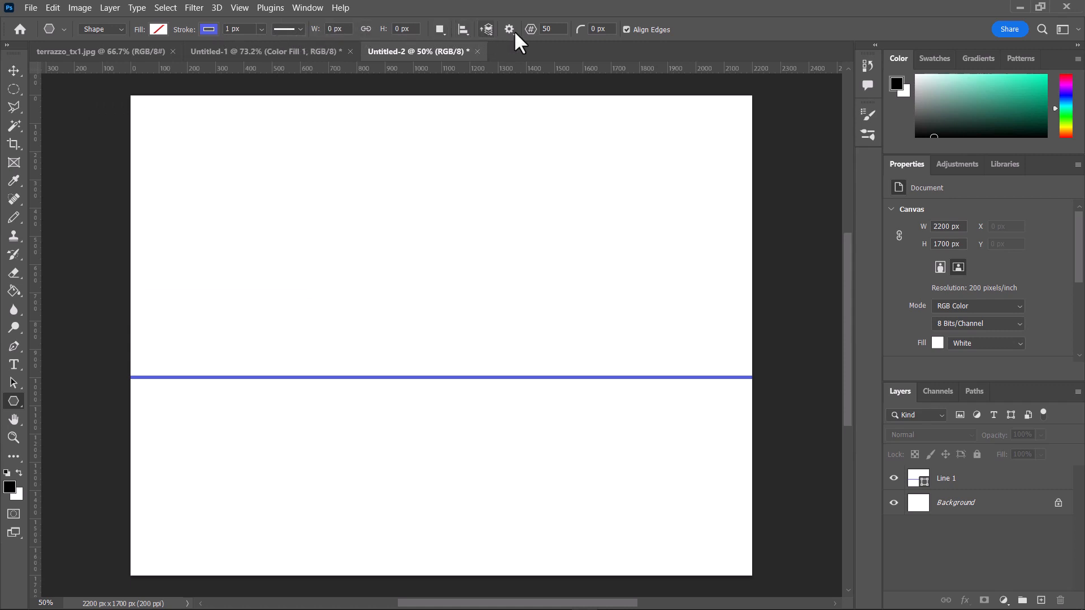
click(562, 29)
click(309, 336)
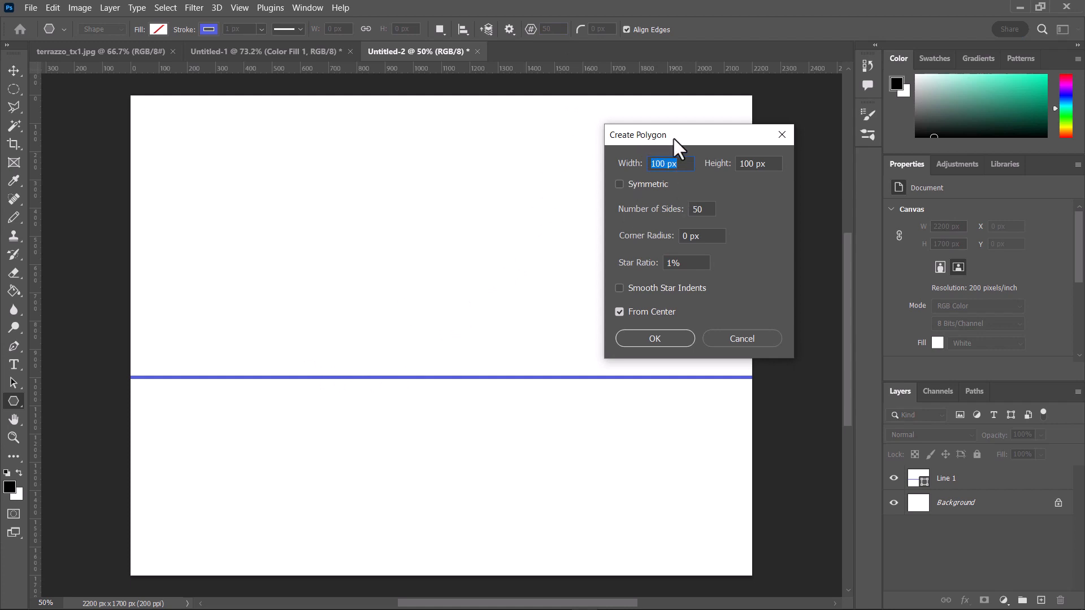
drag(673, 137, 539, 150)
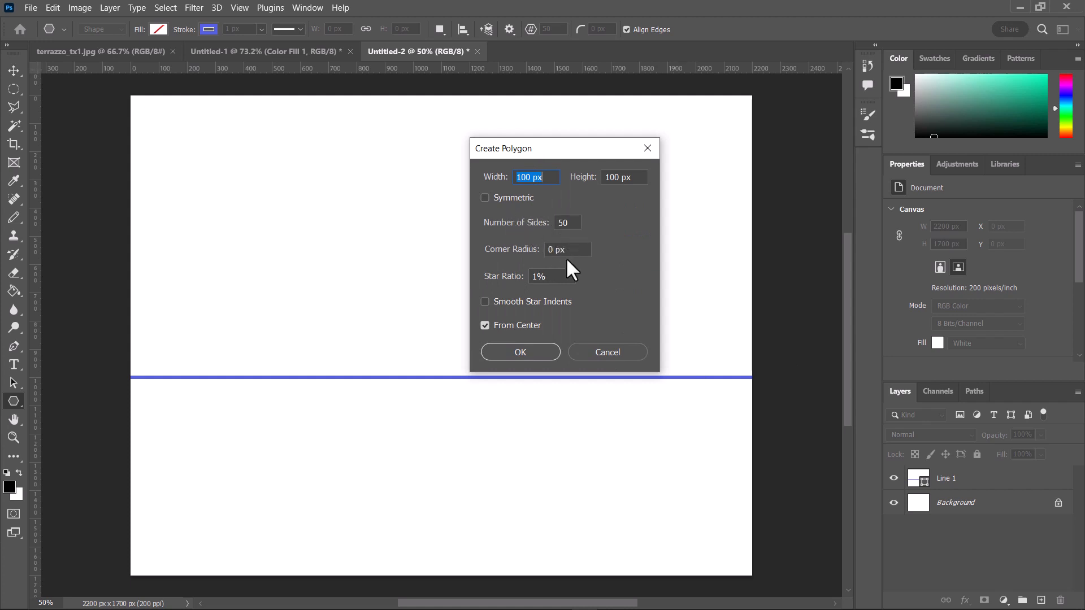
click(538, 277)
click(519, 351)
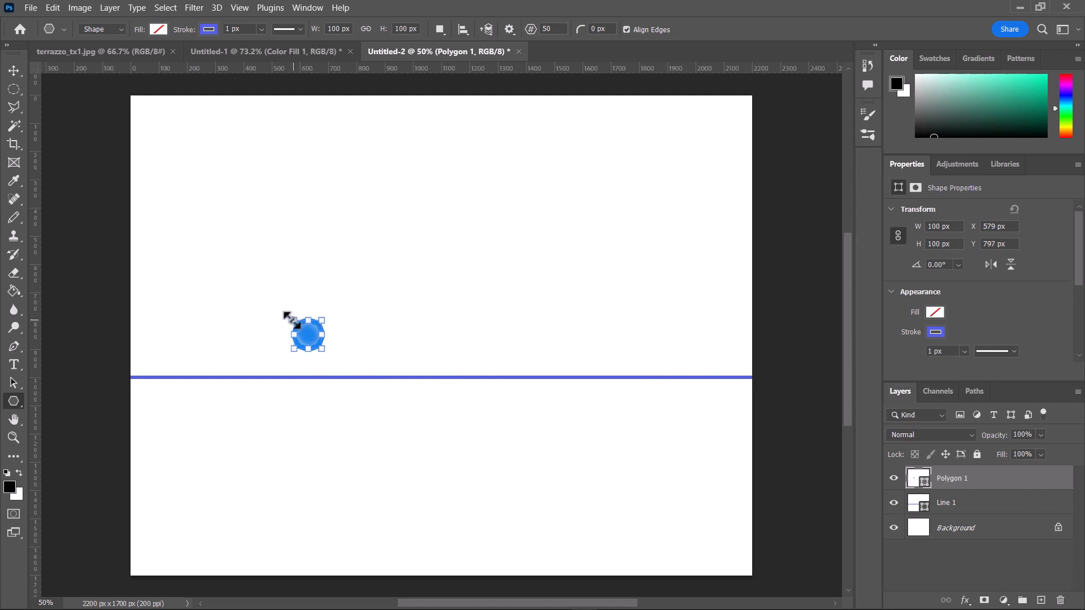
Enlarge the starburst polygon to about 1755 px wide and move its center onto the horizontal line
drag(291, 320, 584, 551)
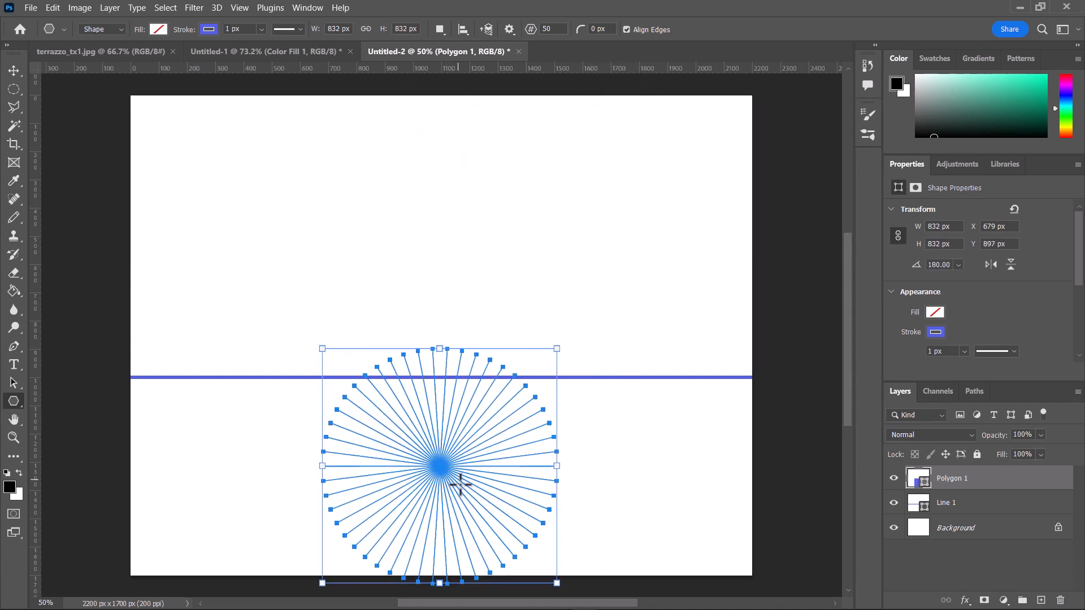
drag(557, 352, 817, 92)
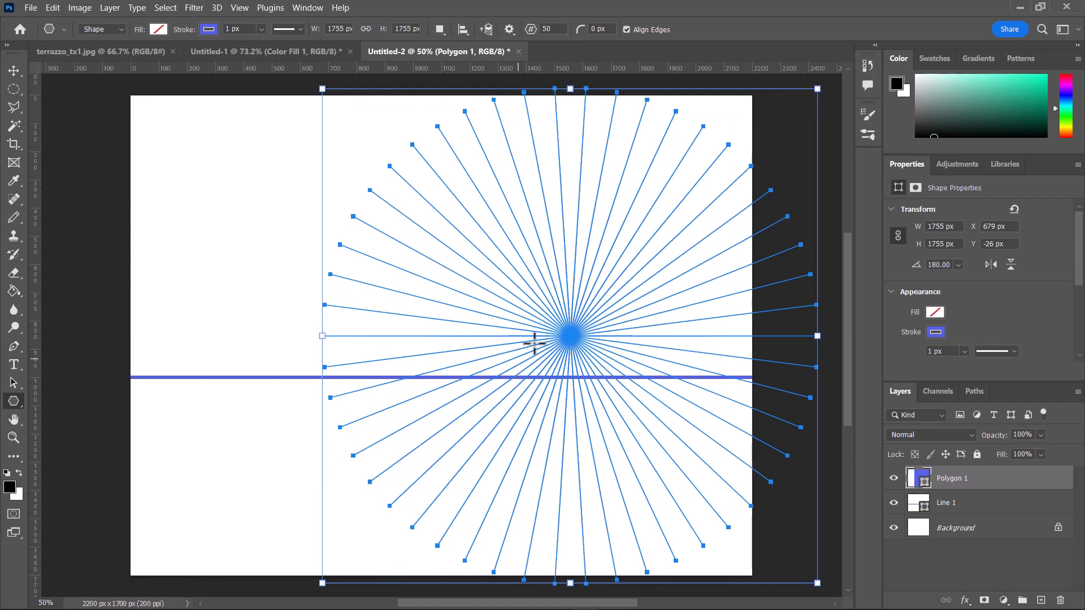
click(14, 70)
drag(570, 339, 460, 382)
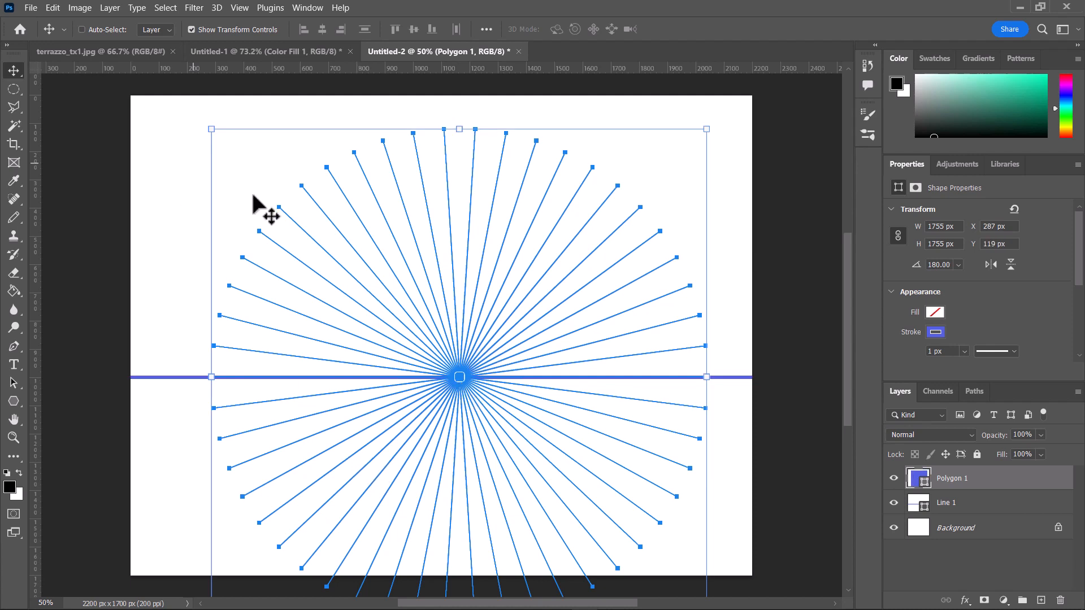
Scale the starburst to about 2135 px and recenter it on the horizontal line at the middle of the canvas
scroll(373, 263, down, 1)
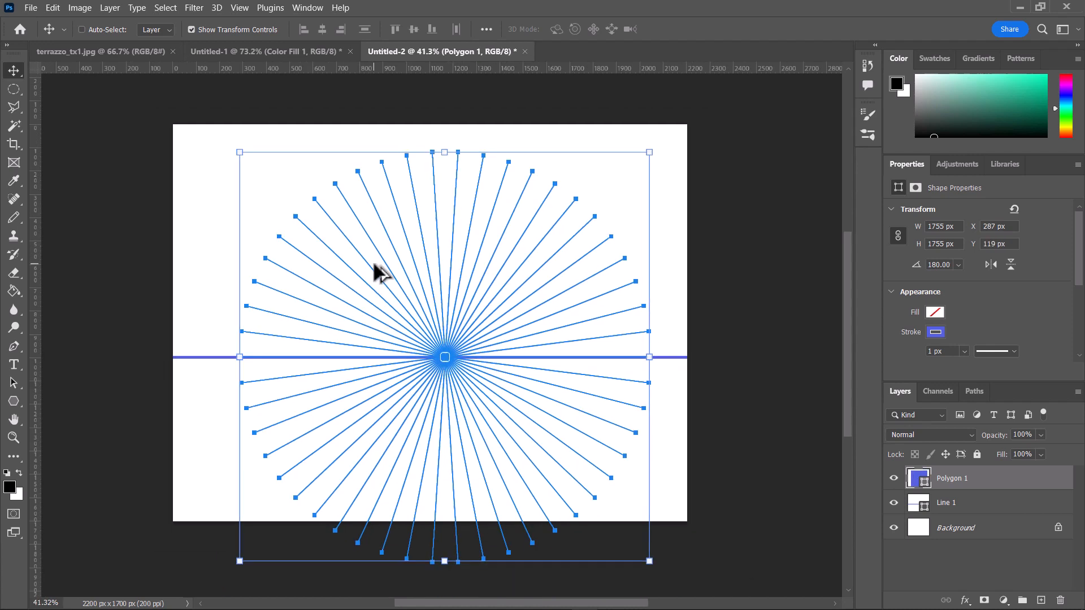
scroll(374, 270, down, 1)
drag(252, 163, 171, 82)
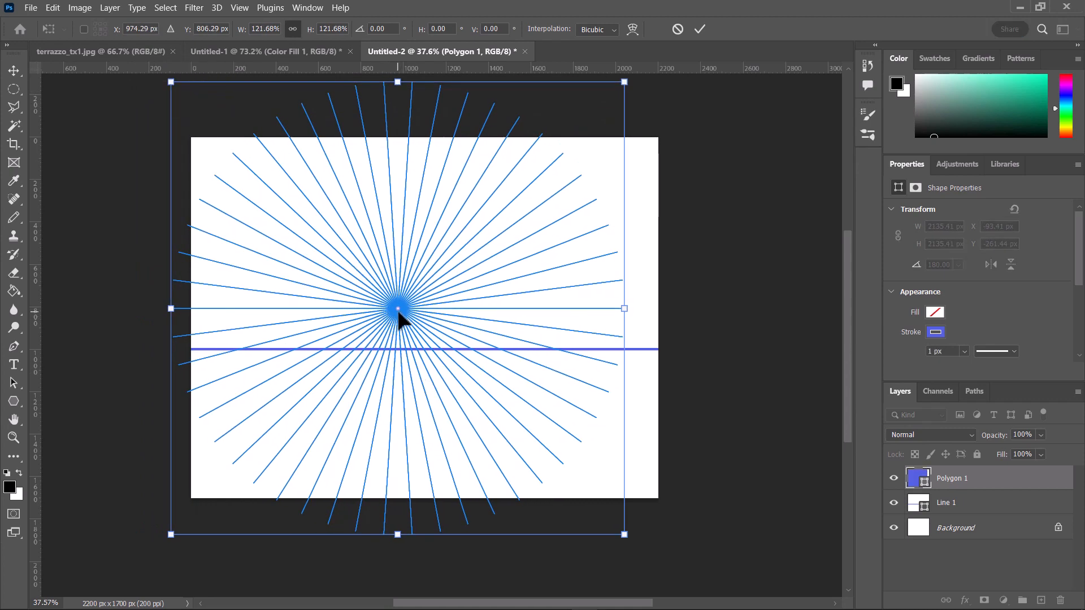
drag(399, 317, 426, 357)
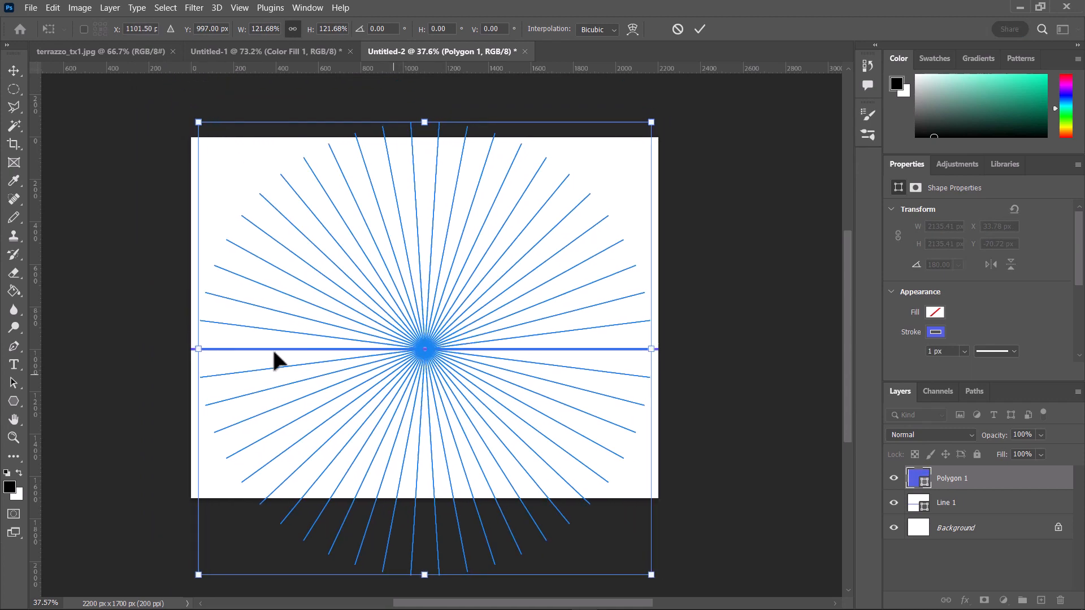
click(700, 29)
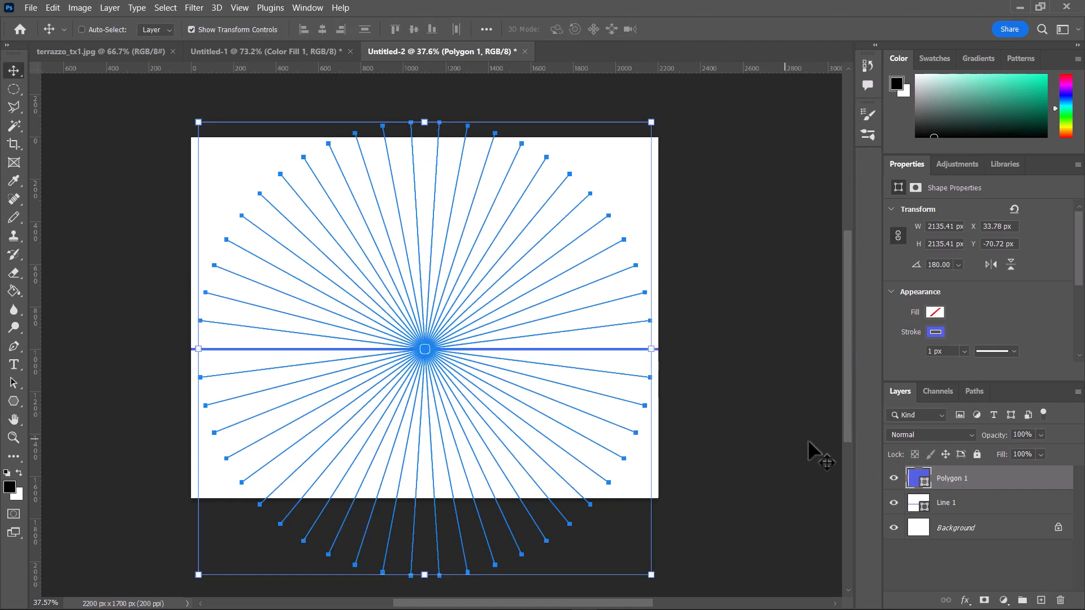
Duplicate the Polygon 1 layer and move the copy toward the horizon line's right end and the original toward its left end
right_click(966, 478)
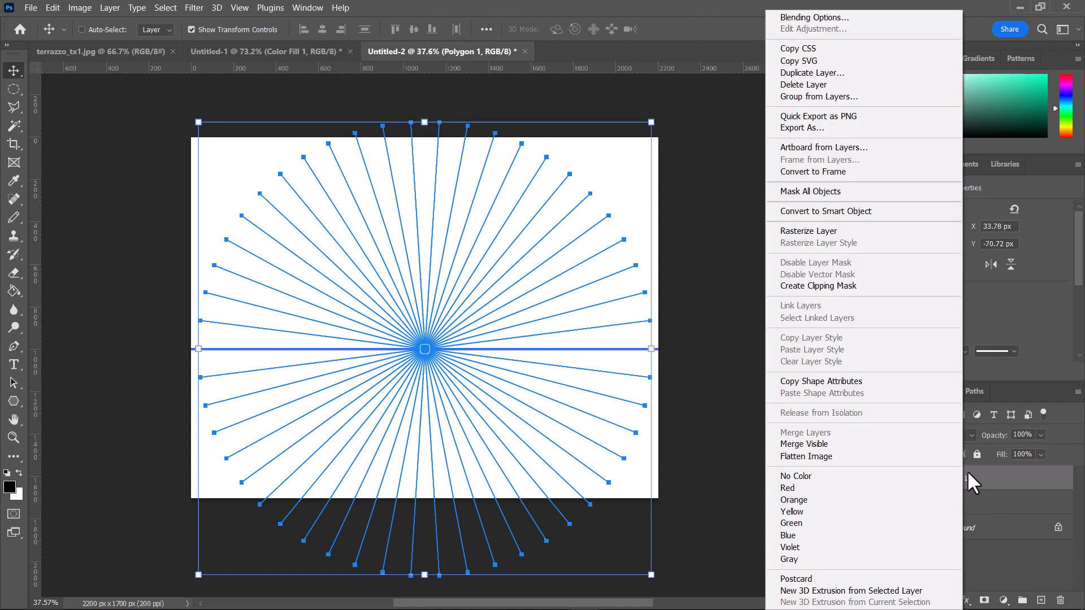
click(892, 73)
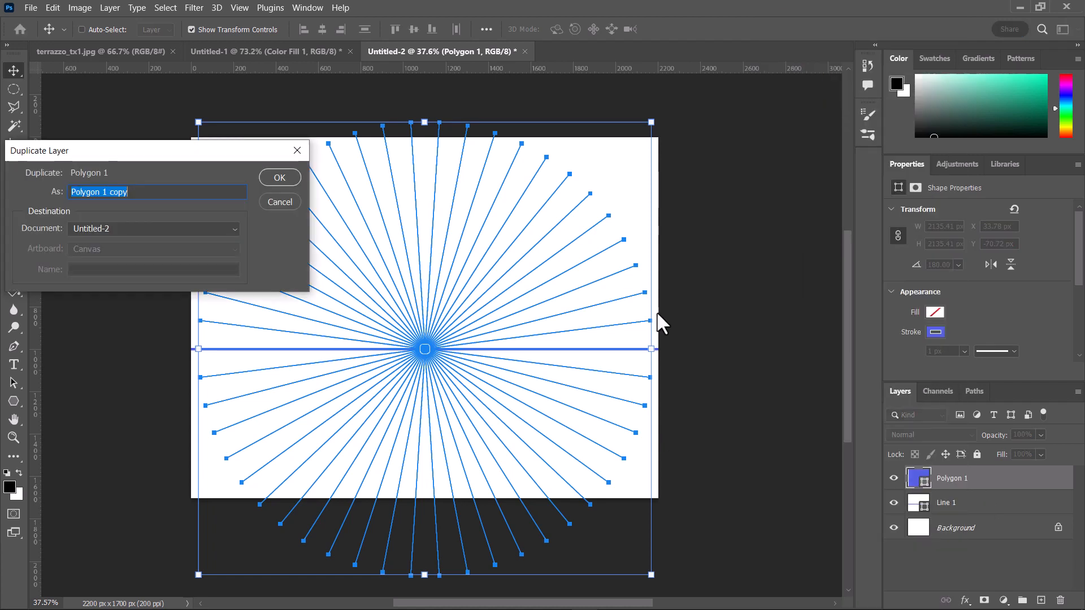
click(280, 177)
drag(436, 370, 622, 367)
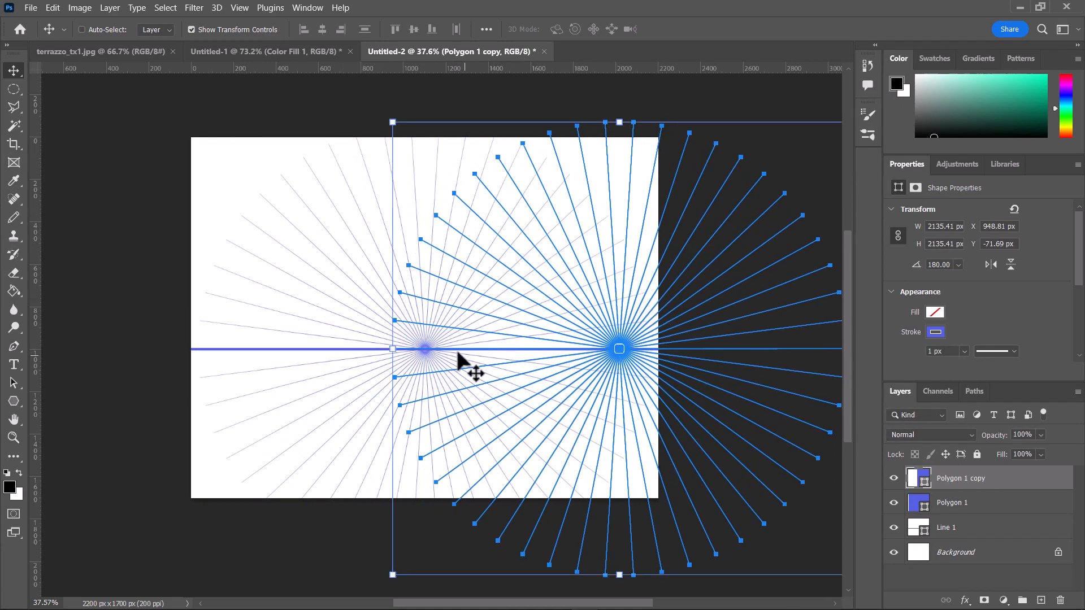
click(961, 505)
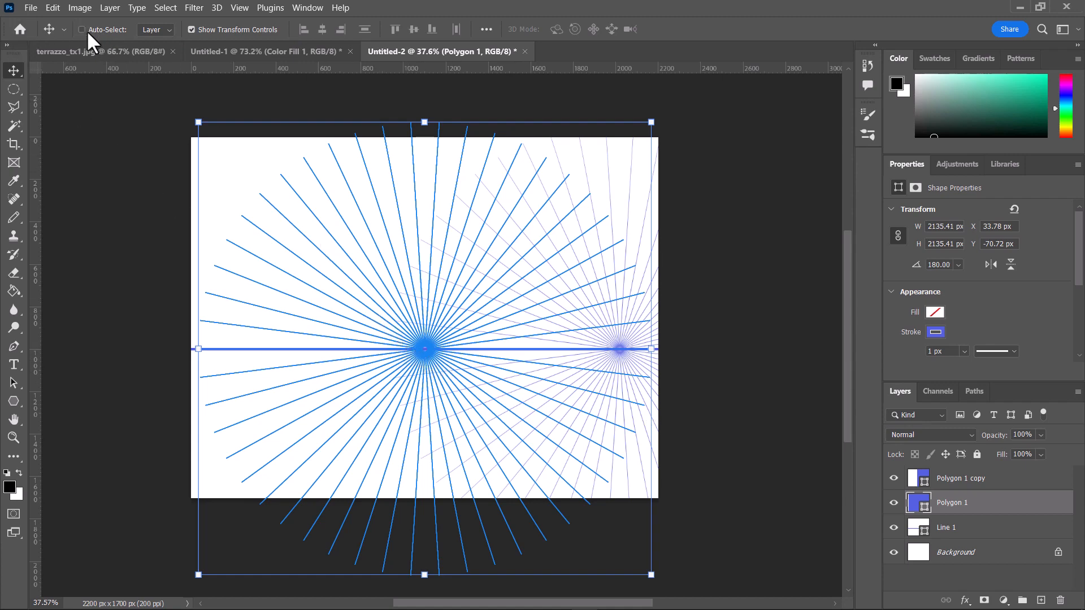
drag(418, 360, 225, 363)
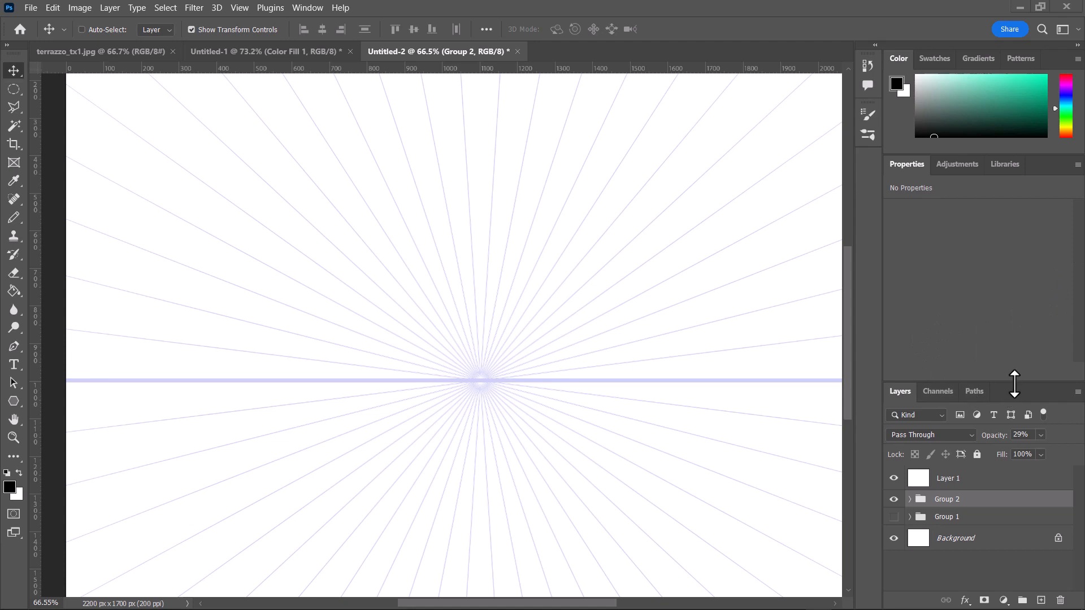
Compare the perspective grids by toggling the visibility of Group 2 and Group 1, and check Group 2's opacity
click(893, 499)
click(894, 499)
click(893, 500)
click(894, 518)
click(893, 517)
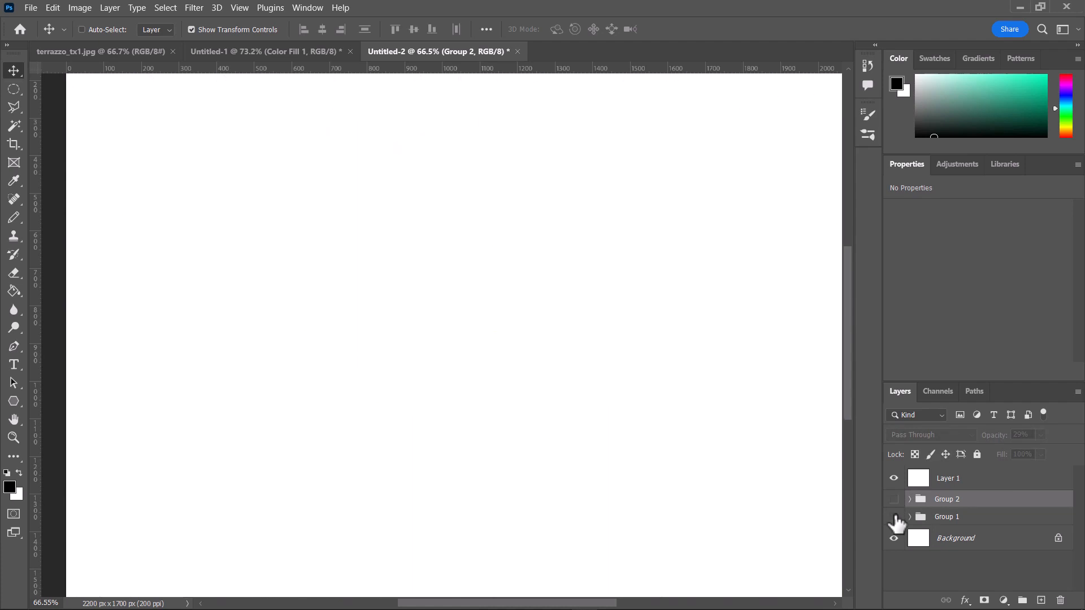
click(894, 500)
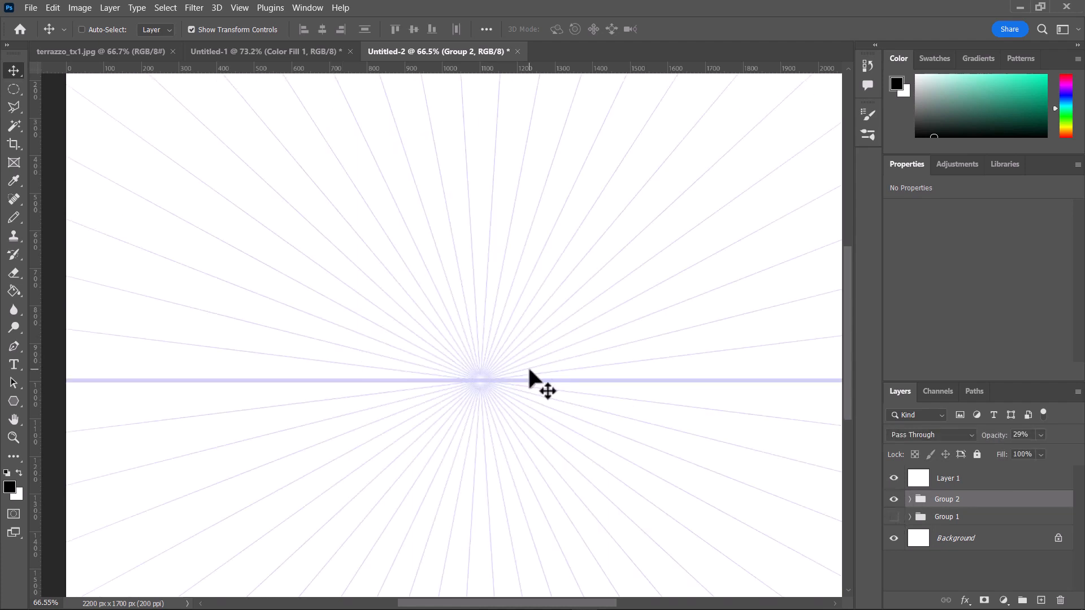
click(1040, 435)
click(1040, 436)
On Layer 1, make a rectangular selection about 493 × 344 px around the grid's vanishing point
double_click(978, 479)
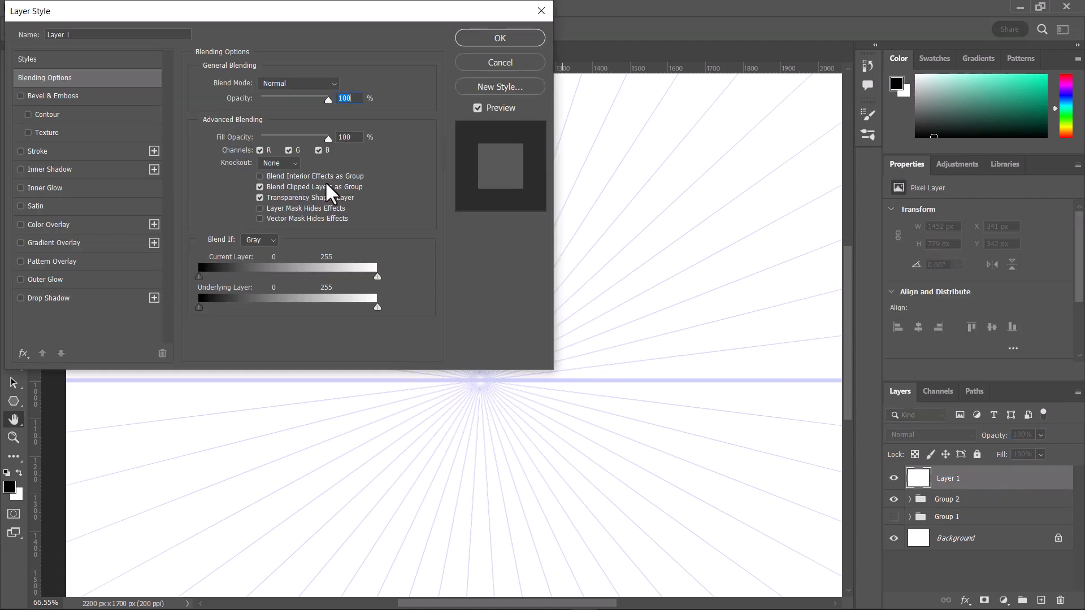
click(542, 12)
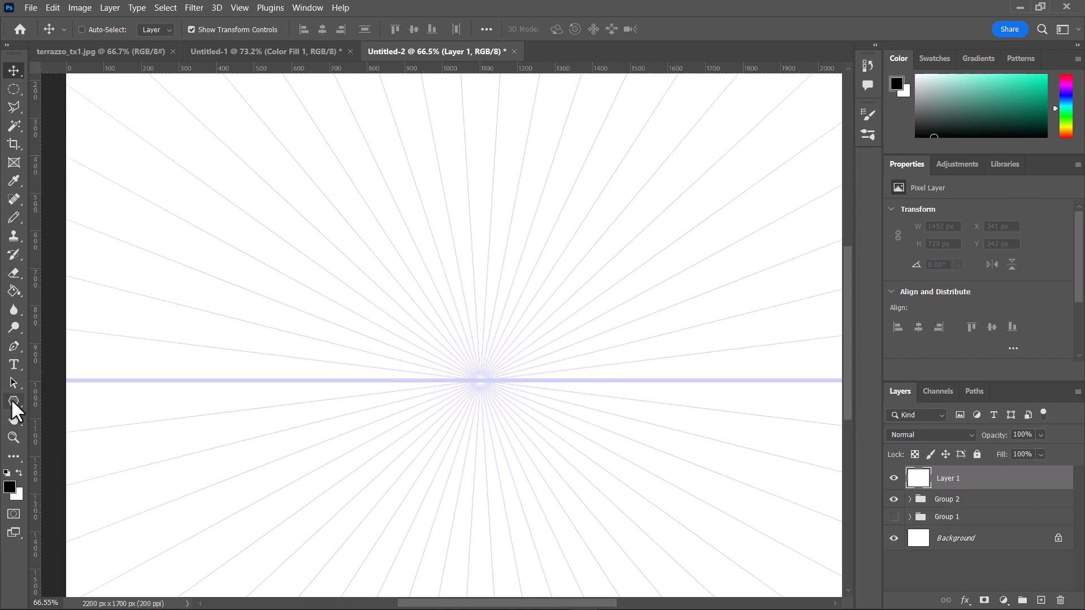
click(11, 399)
click(58, 403)
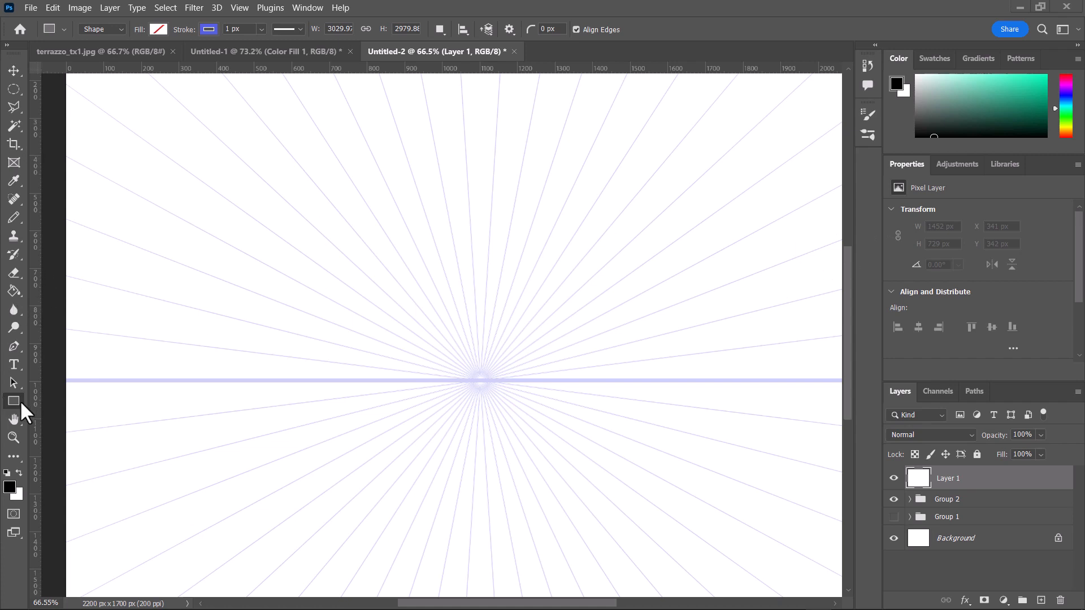
click(12, 91)
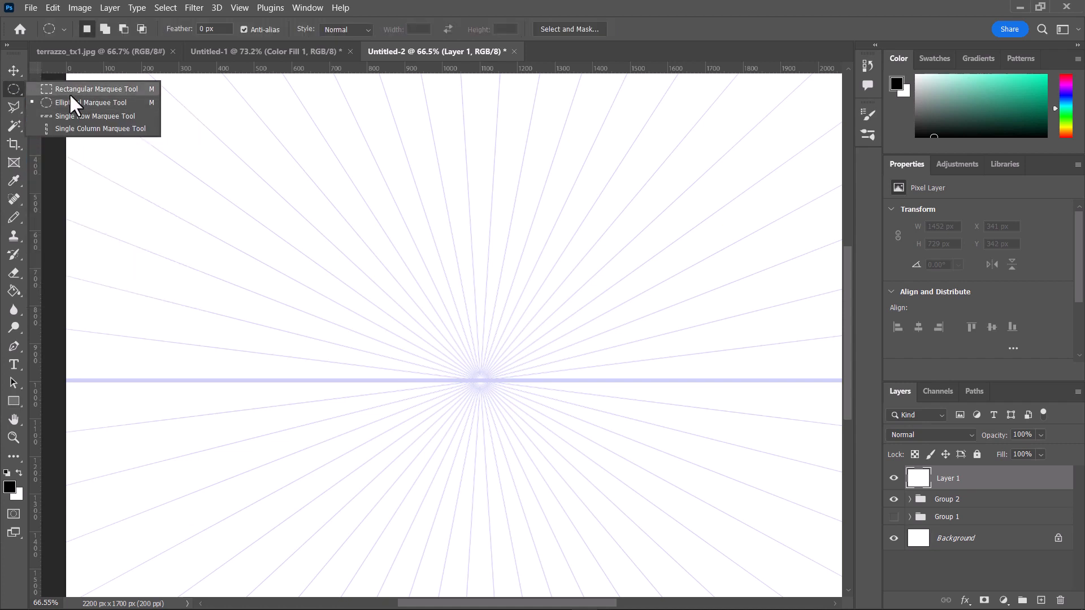
click(69, 91)
mouse_move(570, 439)
mouse_down()
mouse_move(592, 449)
mouse_move(580, 438)
mouse_up()
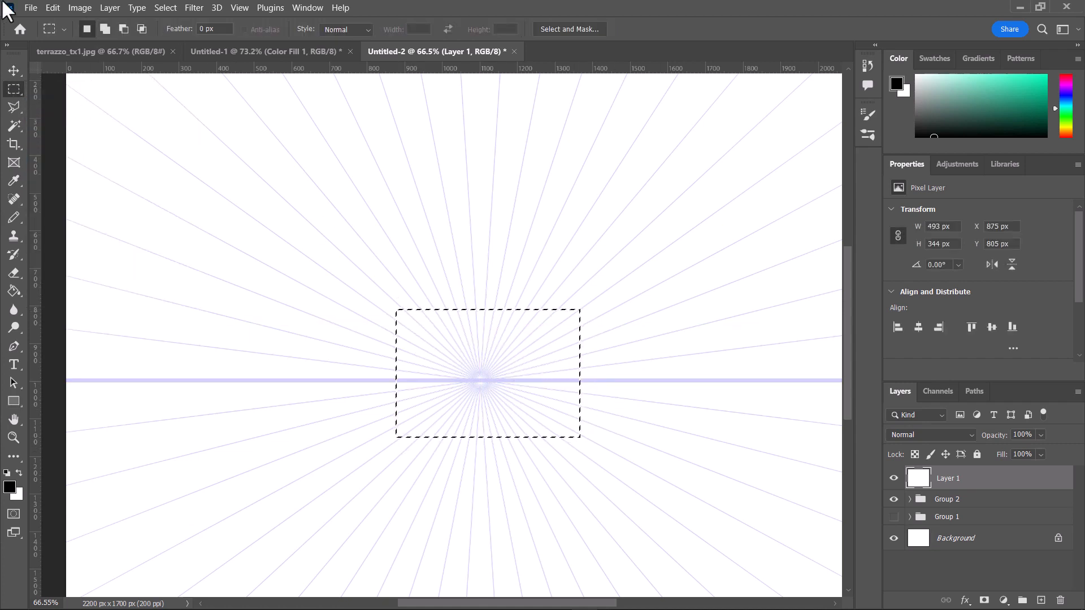
Fill the rectangular selection with the brown grass pattern in Normal mode at 100% opacity
click(52, 9)
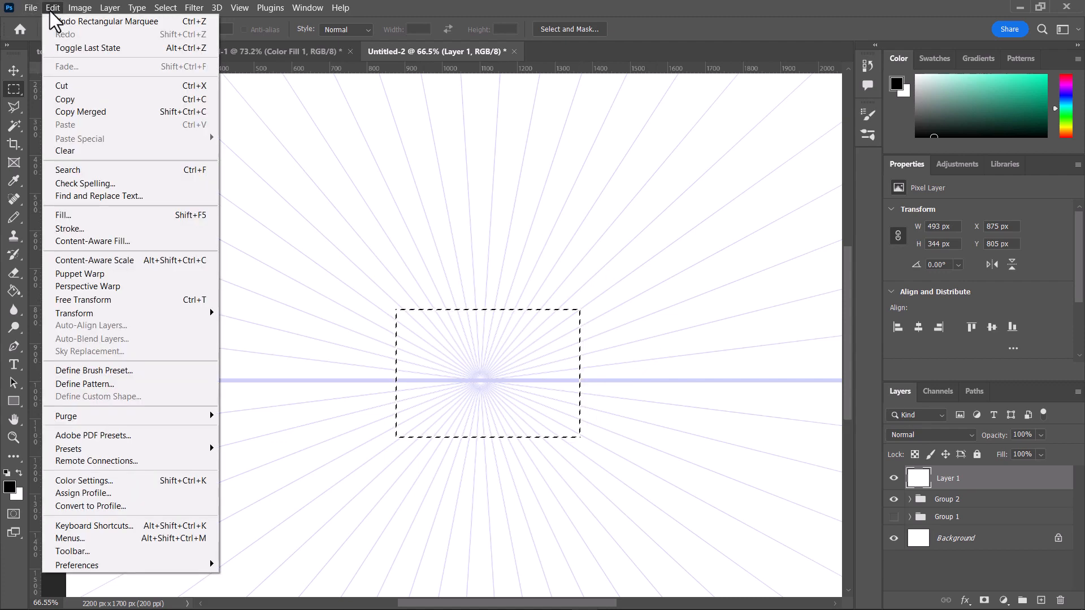
click(102, 211)
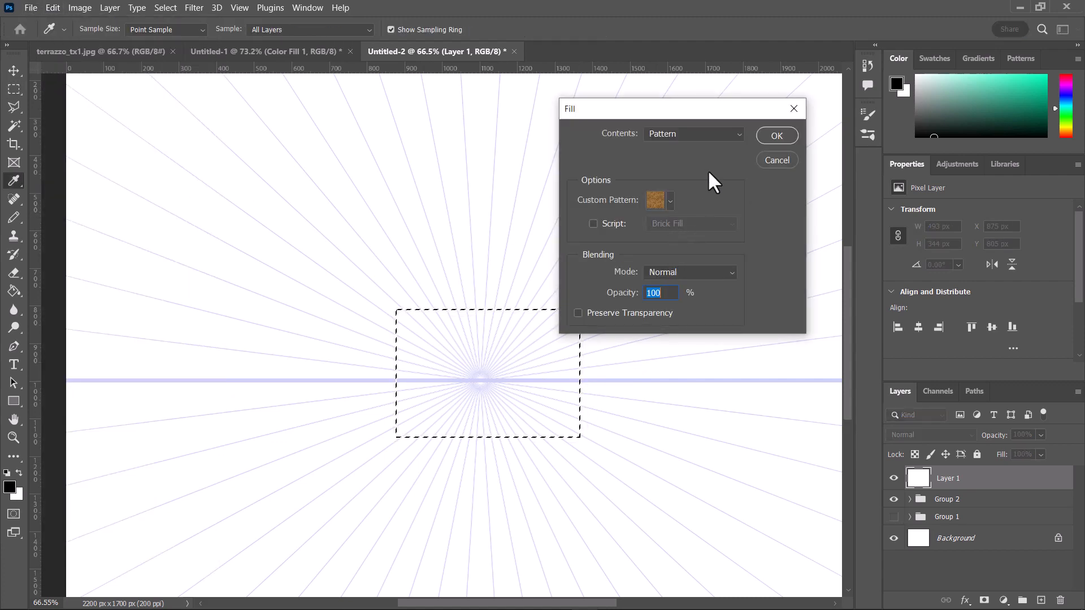
click(777, 137)
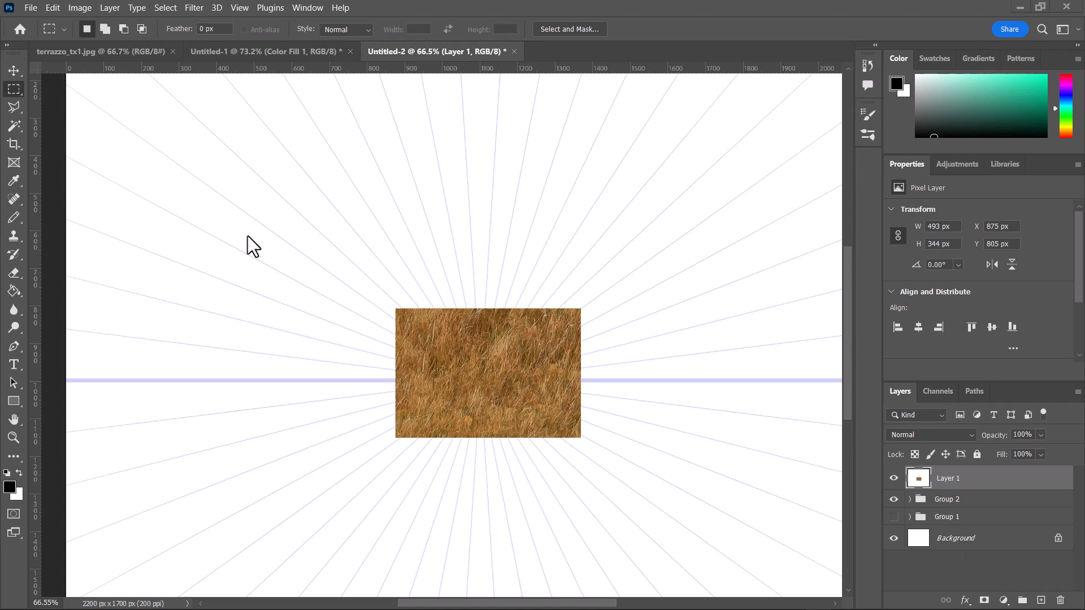
click(14, 107)
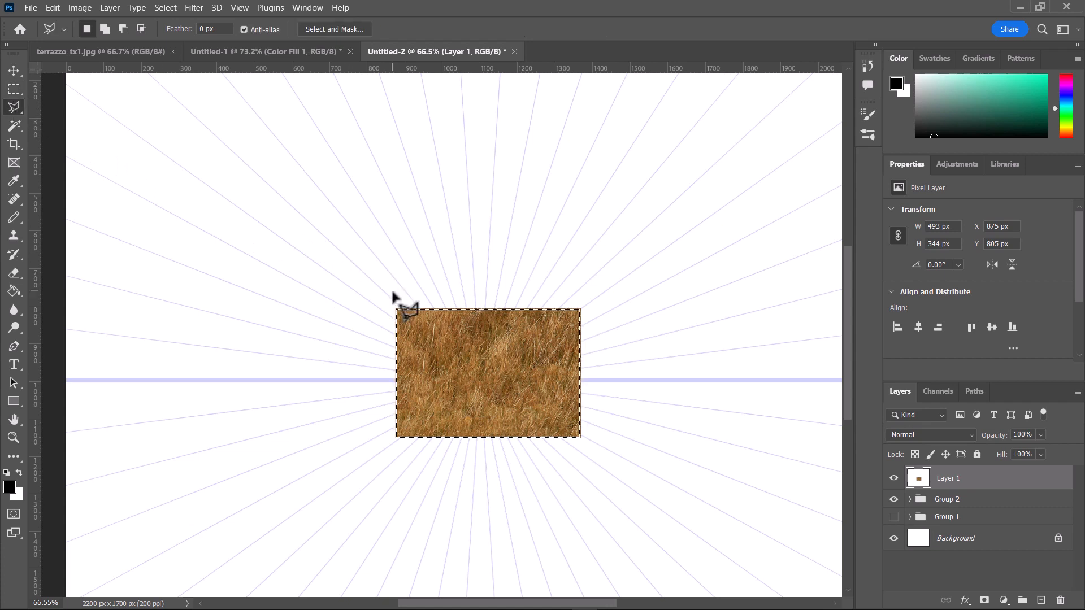
drag(397, 310, 395, 309)
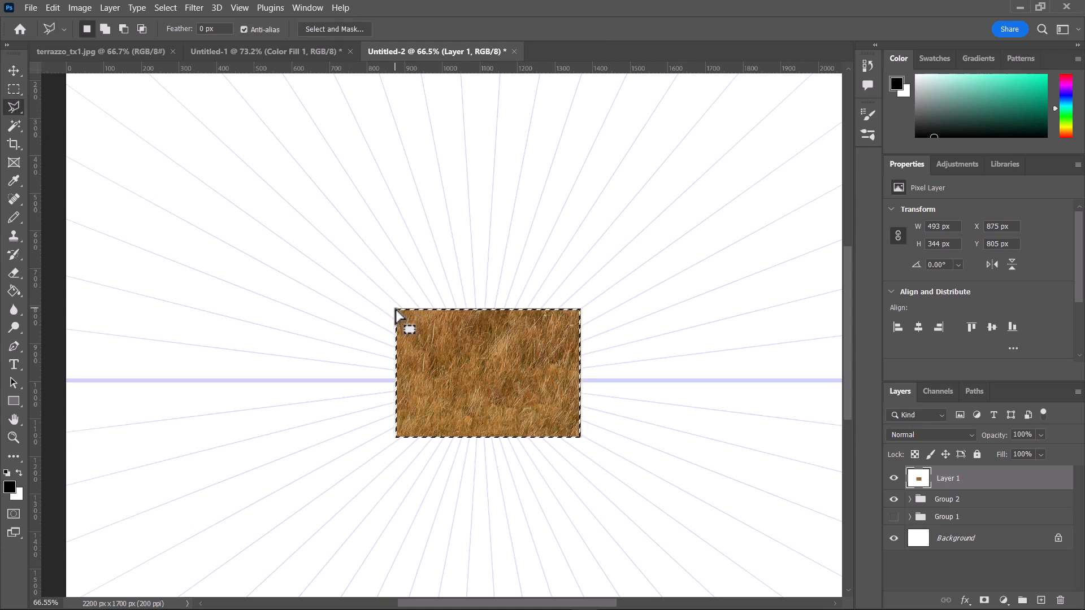
click(183, 149)
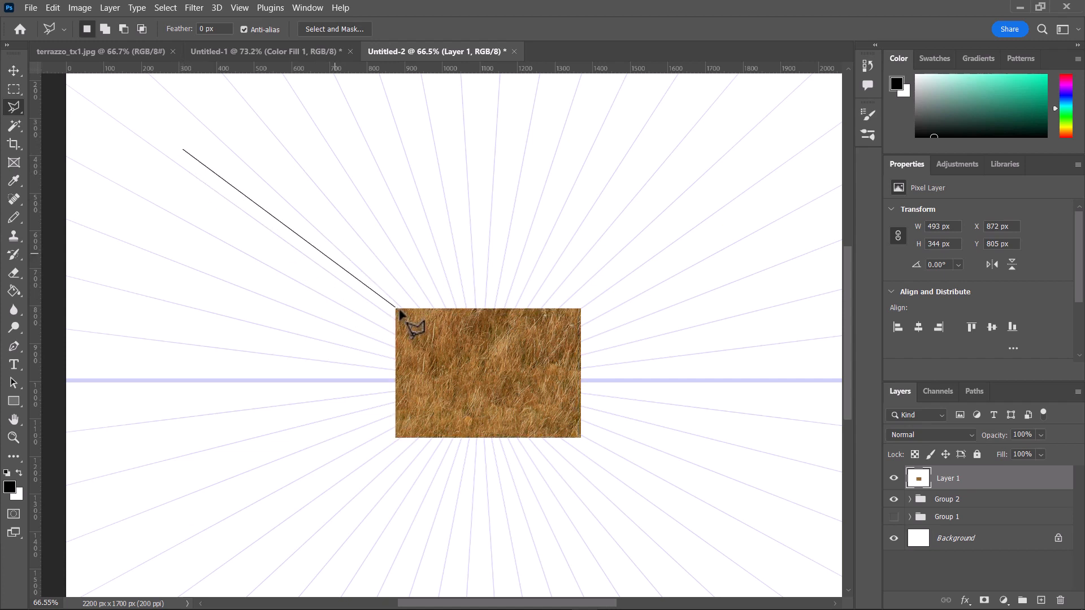
click(394, 309)
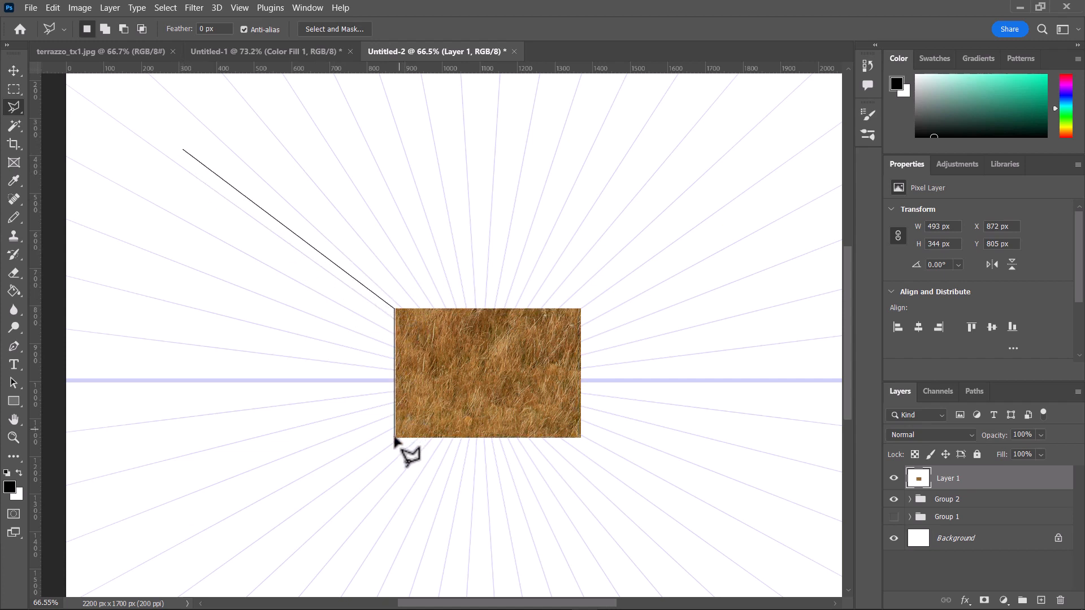
click(395, 438)
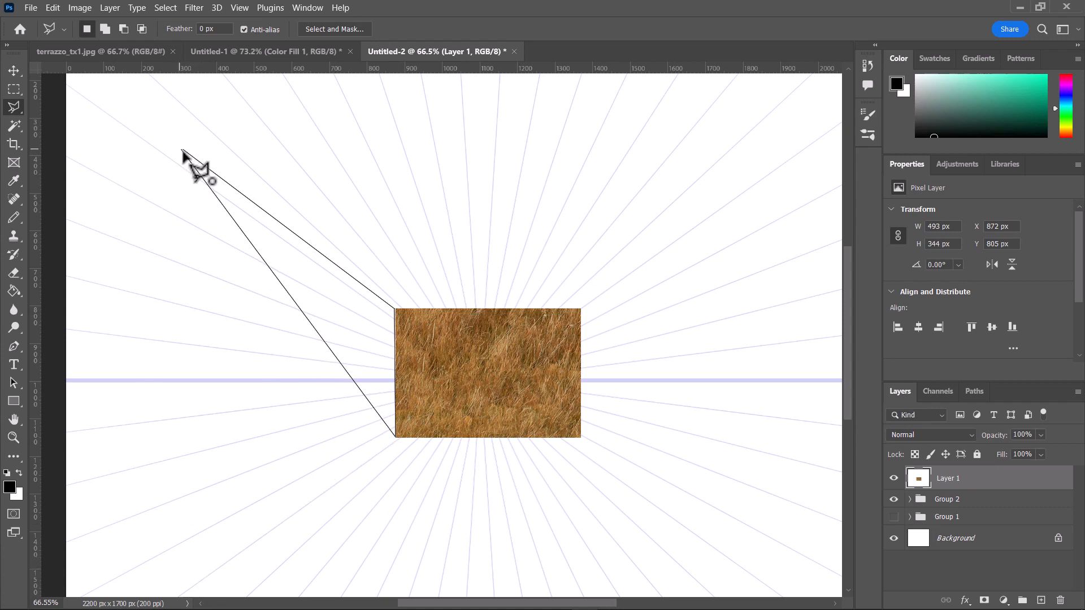
click(199, 578)
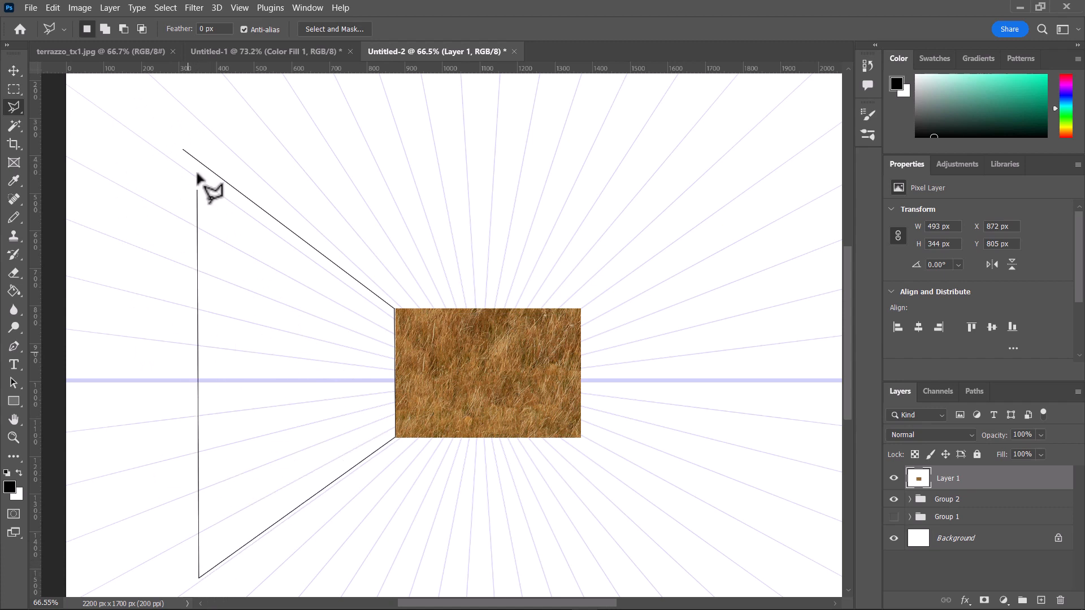
click(183, 149)
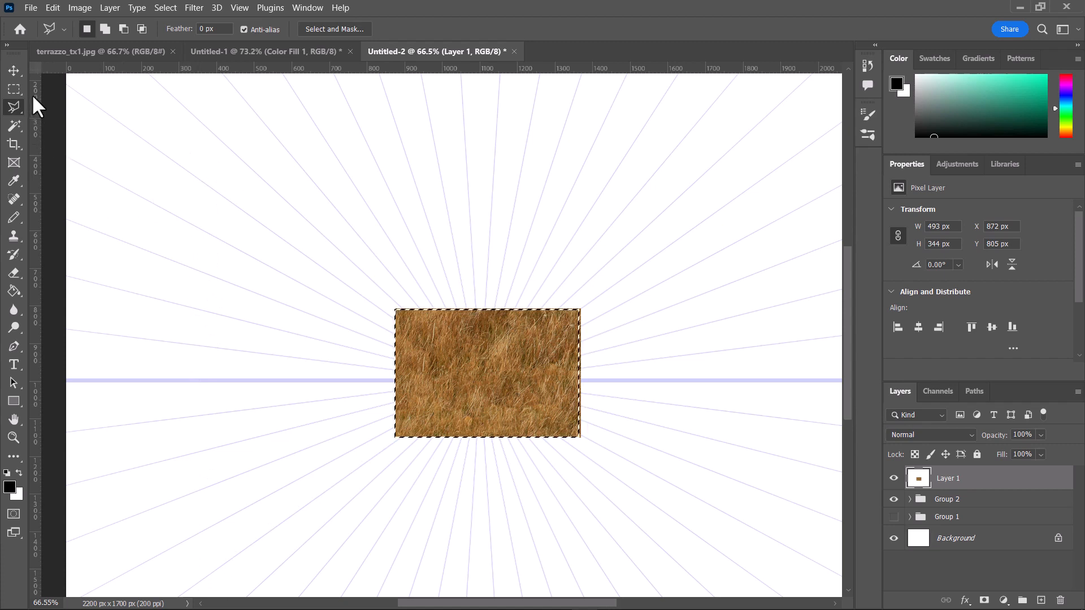
Place a vertical guide at about 500 px on the horizontal ruler and check the display options for guides
drag(34, 102, 255, 105)
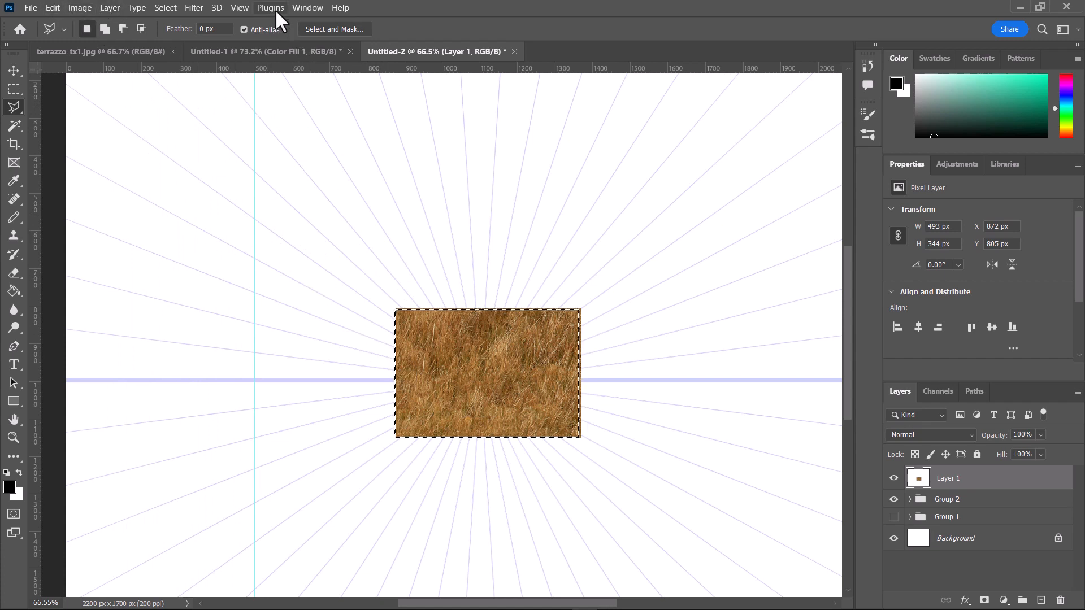
click(242, 10)
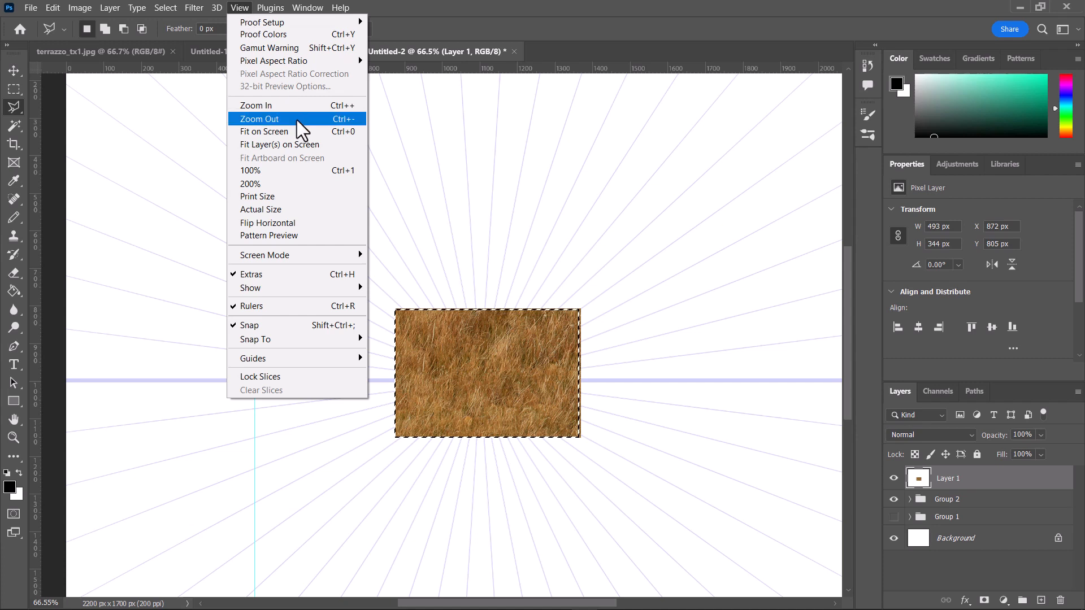
mouse_move(332, 291)
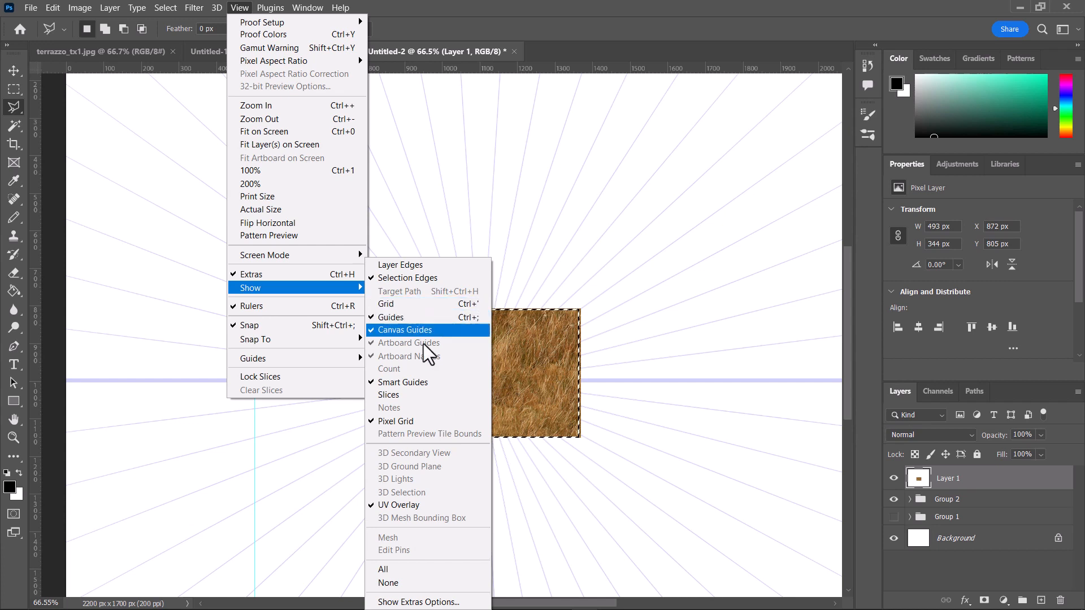
click(171, 225)
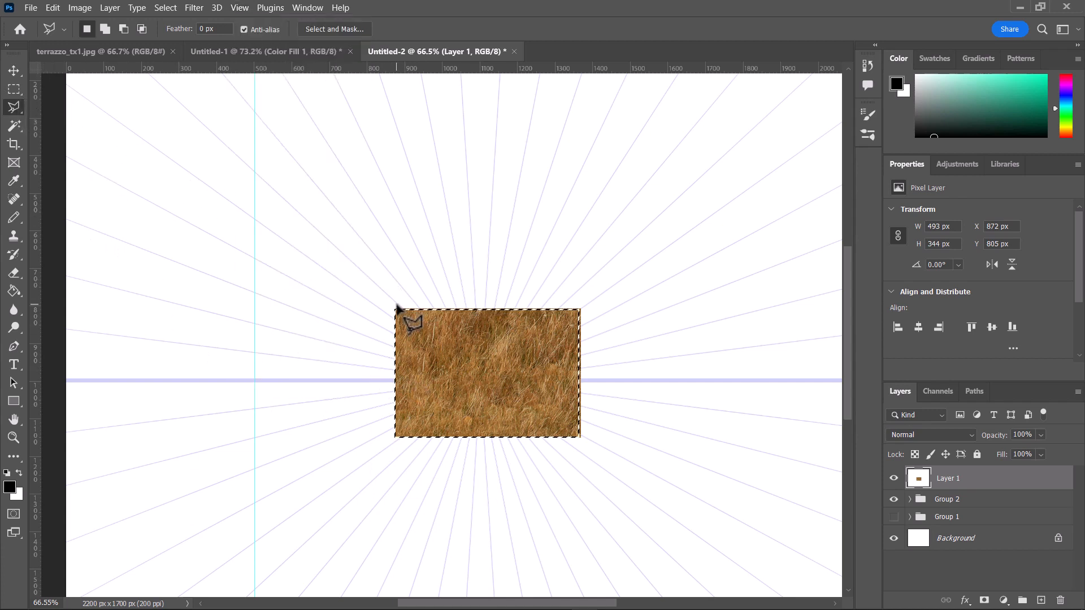
Outline the room's left wall with the Polygonal Lasso, from the vertical guide along the left edge of the grass-filled back wall
click(255, 189)
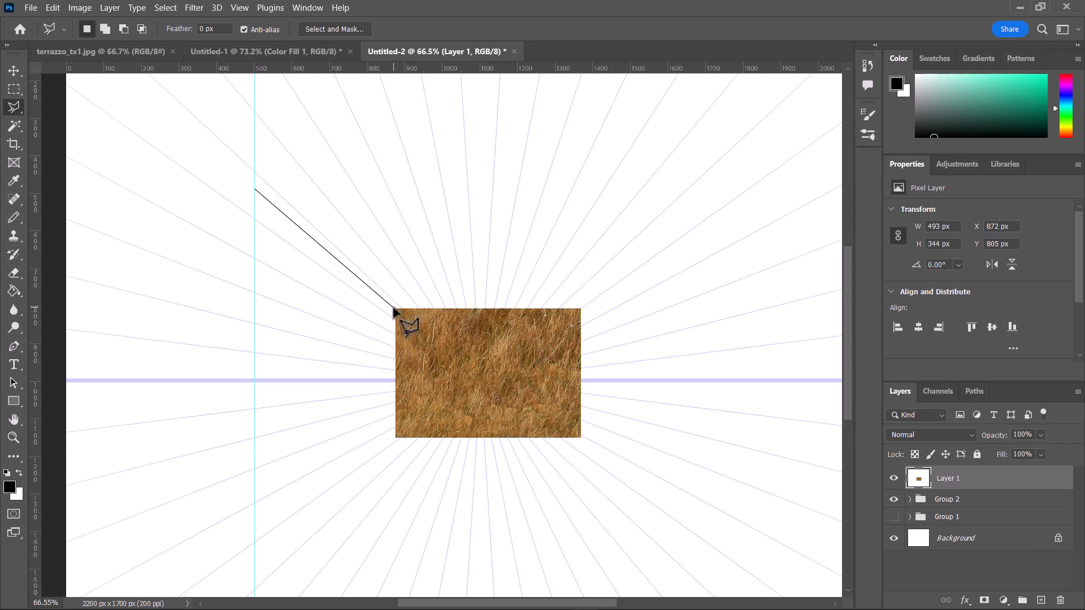
click(394, 310)
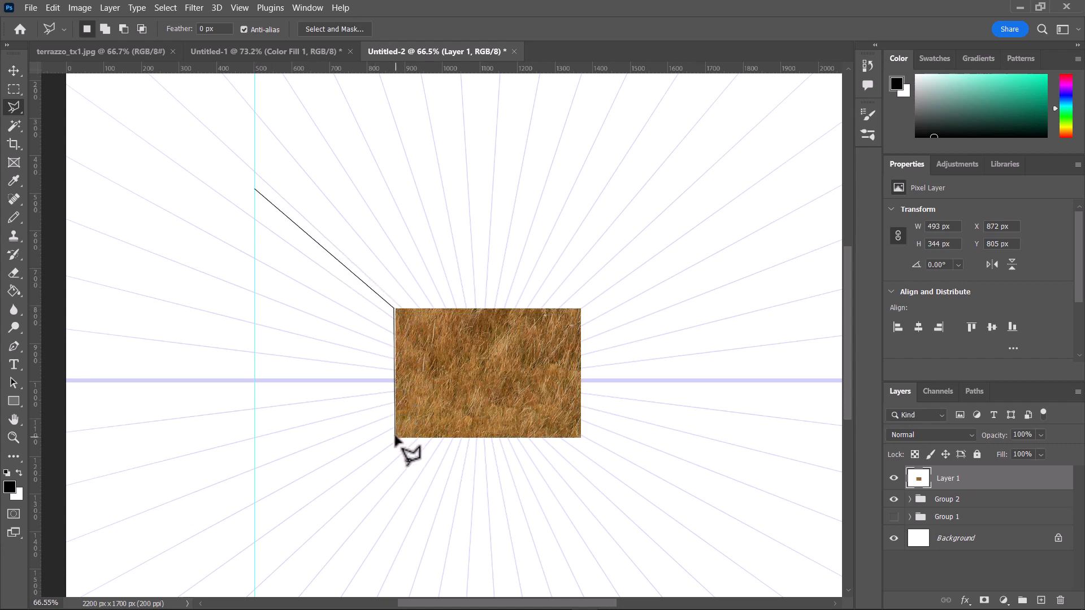
click(394, 437)
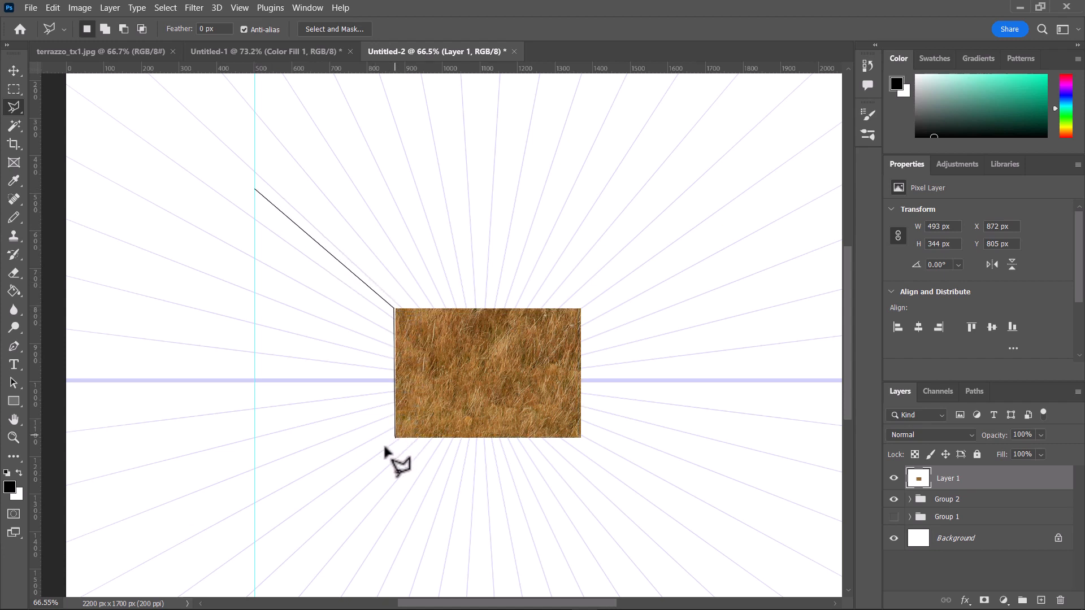
Complete the polygonal selection of the left wall between the grass rectangle and the vertical guide, and fill it with teal green
click(255, 532)
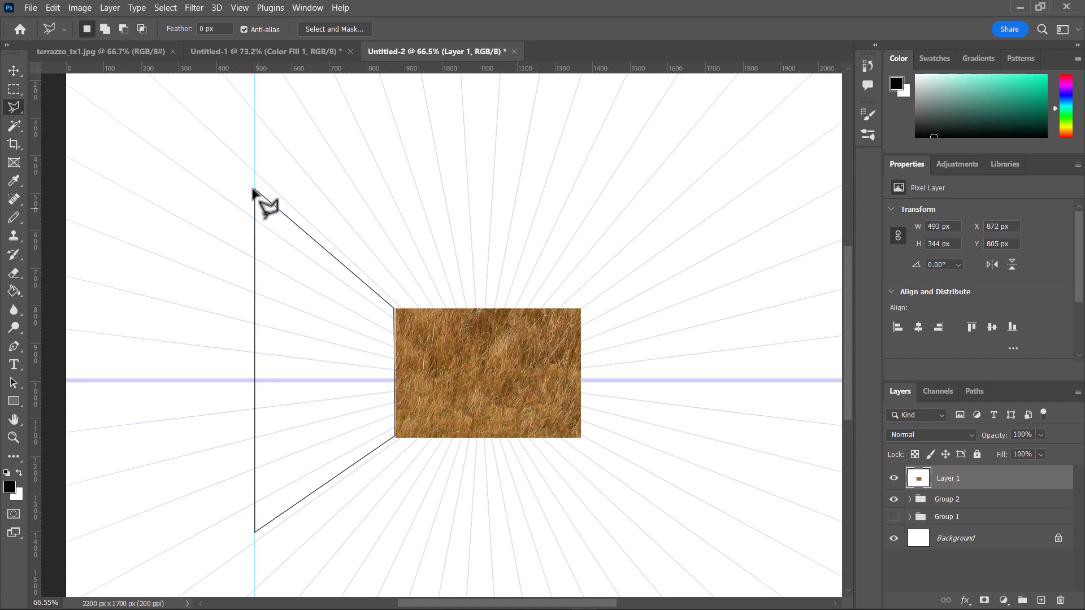
click(255, 191)
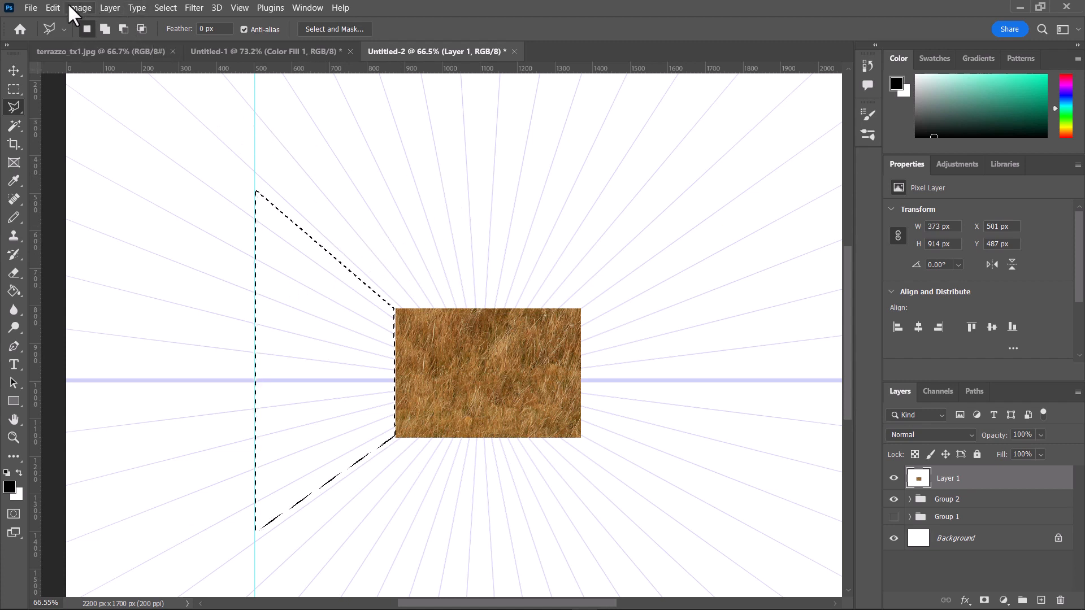
click(7, 489)
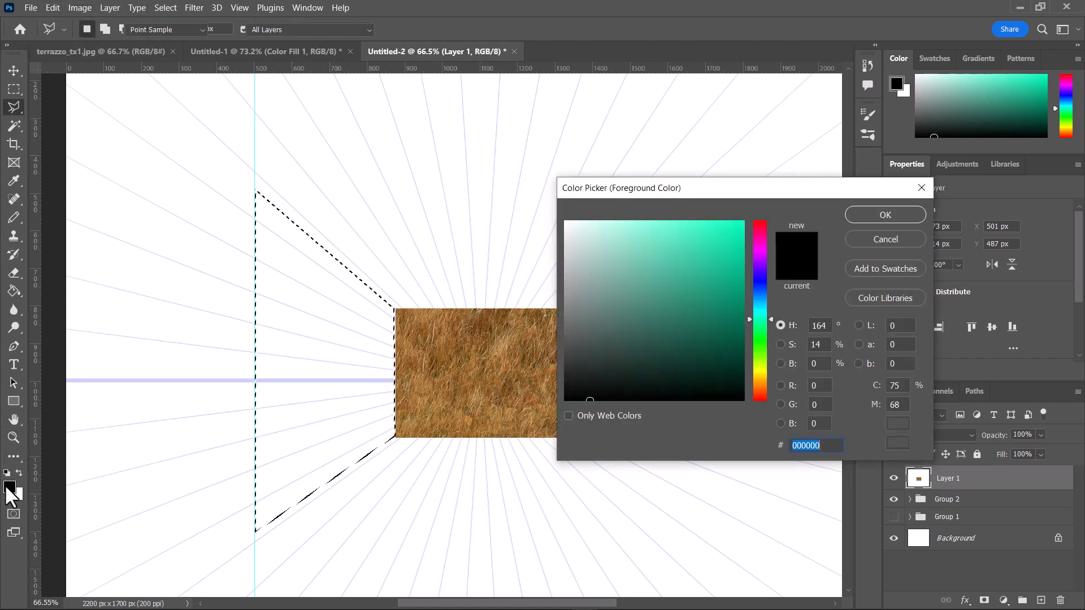
drag(717, 259, 689, 269)
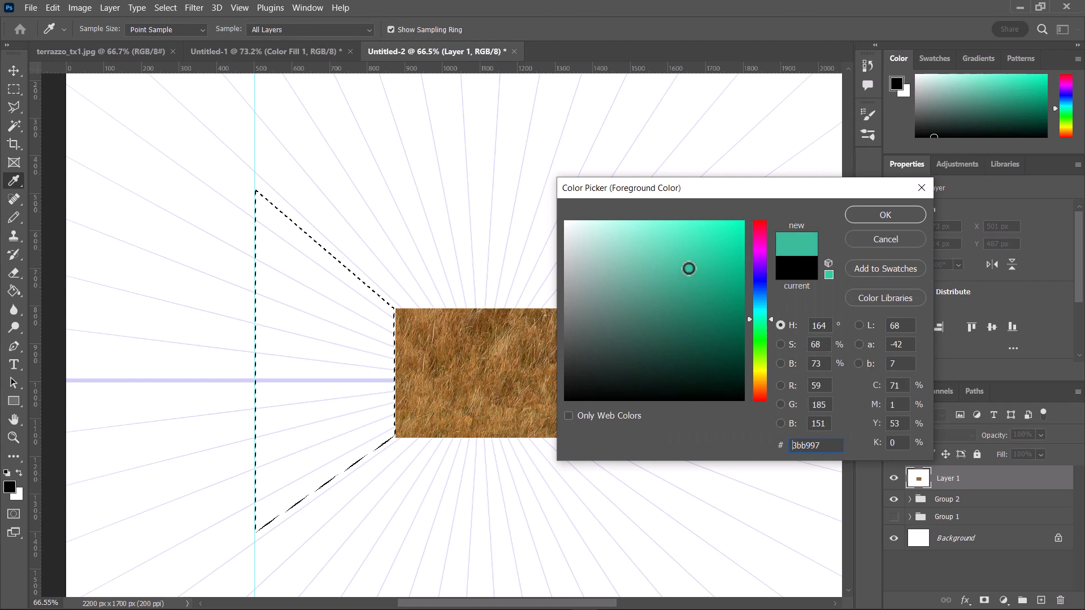
click(864, 216)
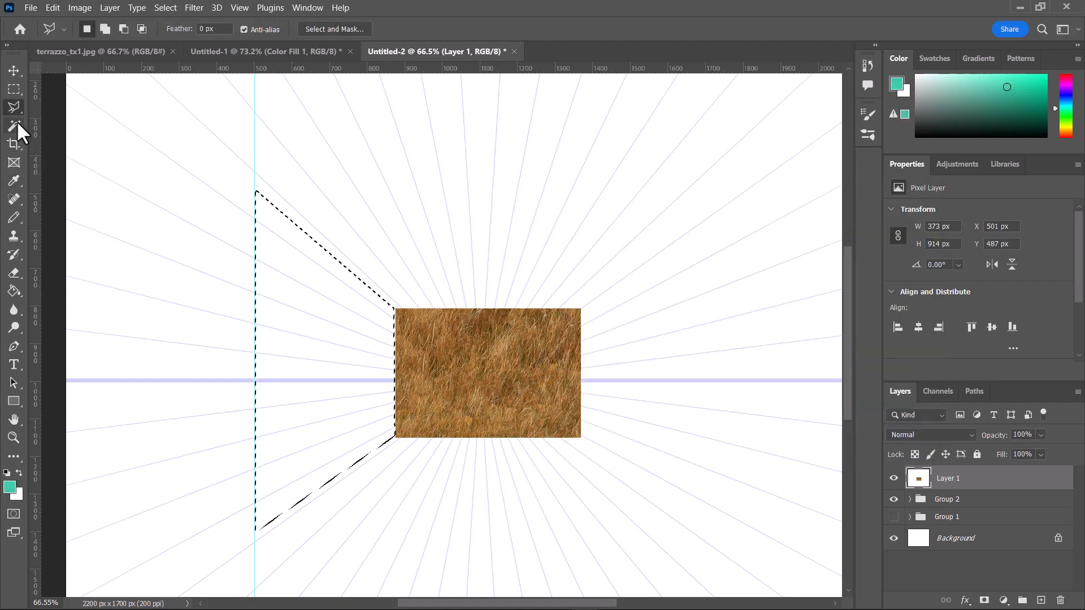
click(13, 292)
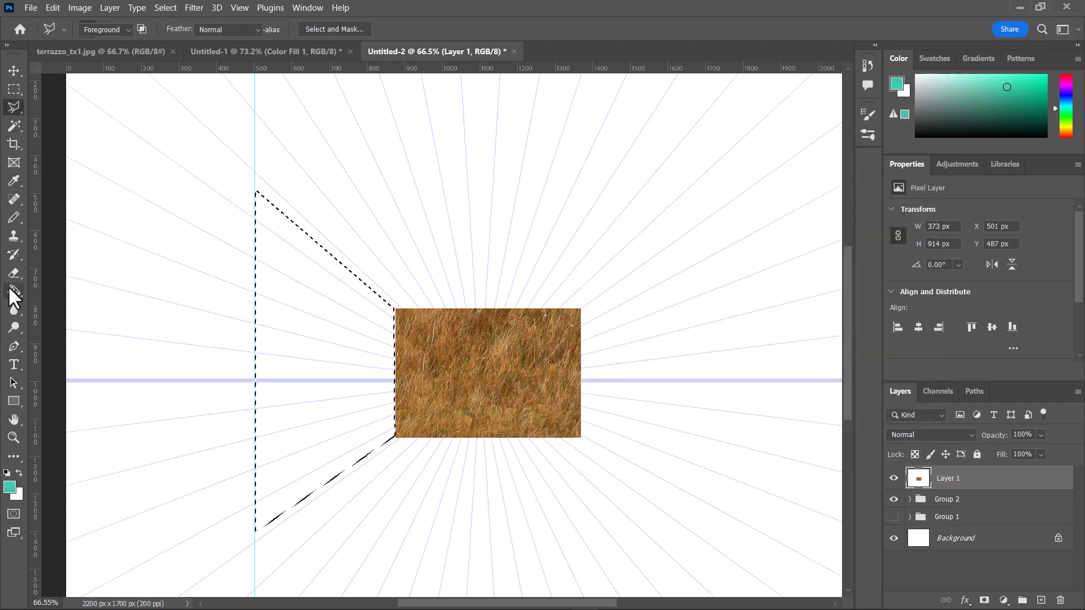
click(339, 316)
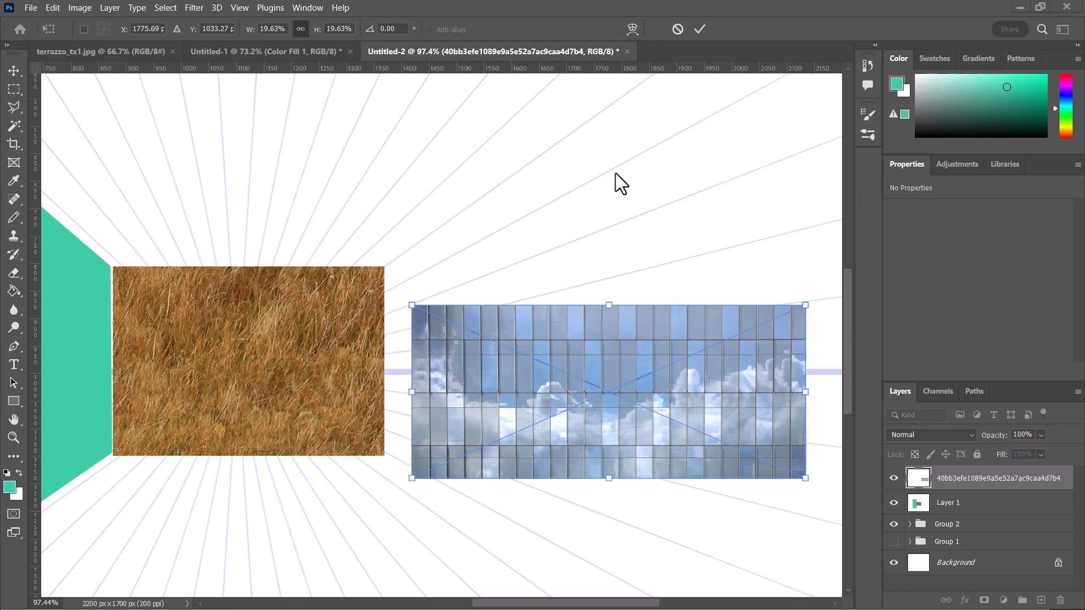
Place the cloudy glass facade image against the grass rectangle's right edge and stretch it to the same height, about 343 px
click(700, 31)
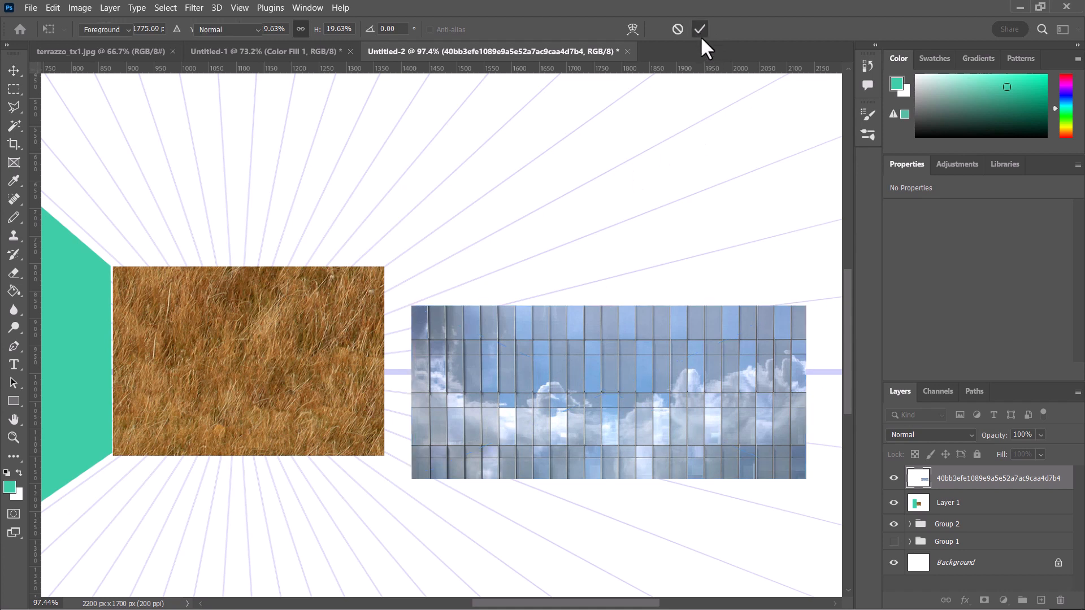
click(14, 70)
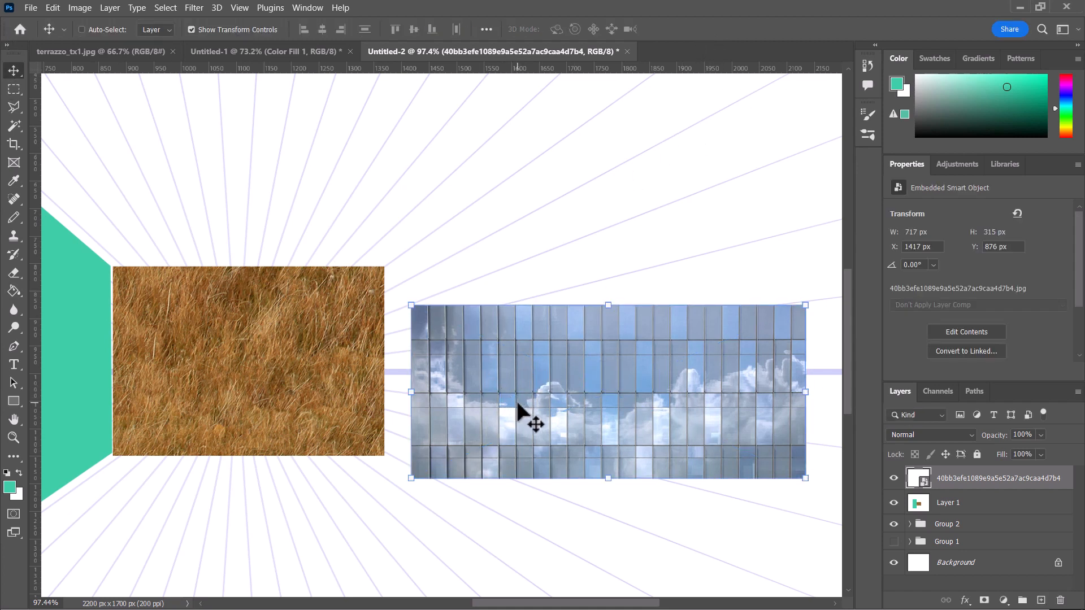
drag(516, 398, 492, 369)
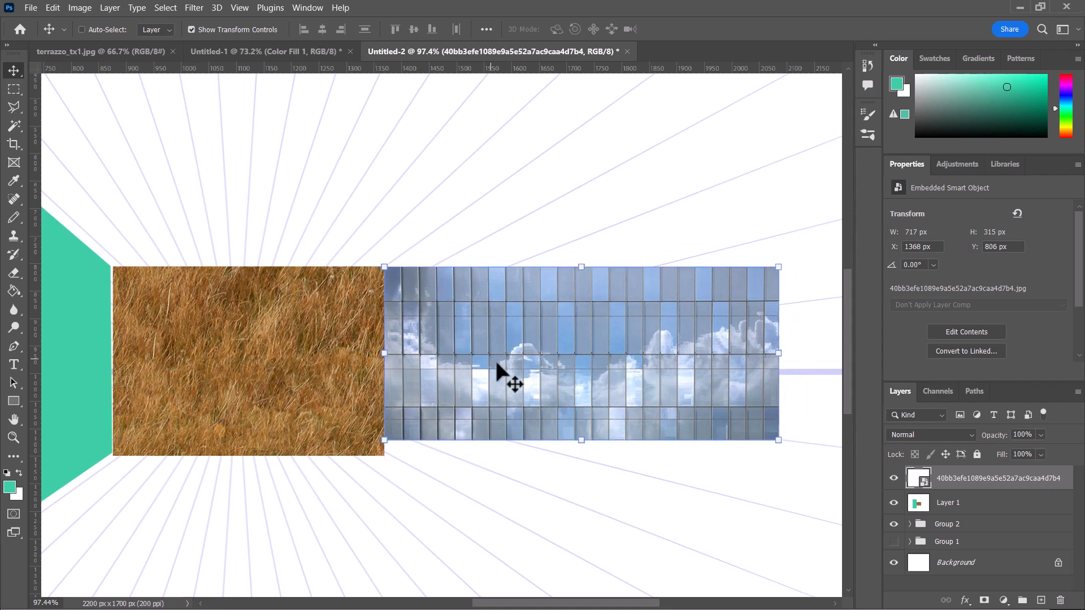
drag(581, 443, 599, 457)
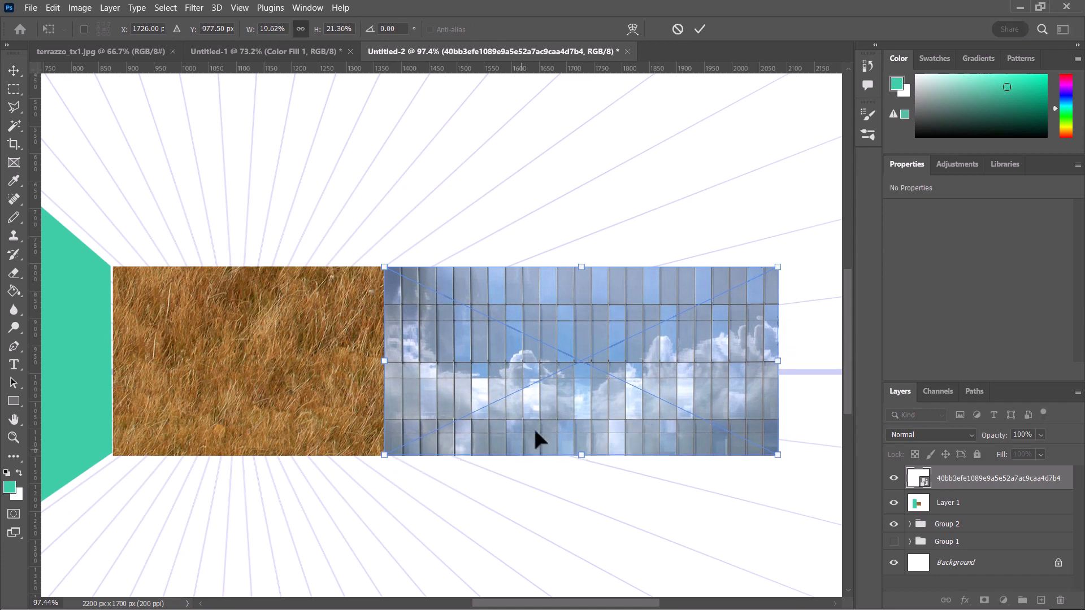
click(699, 30)
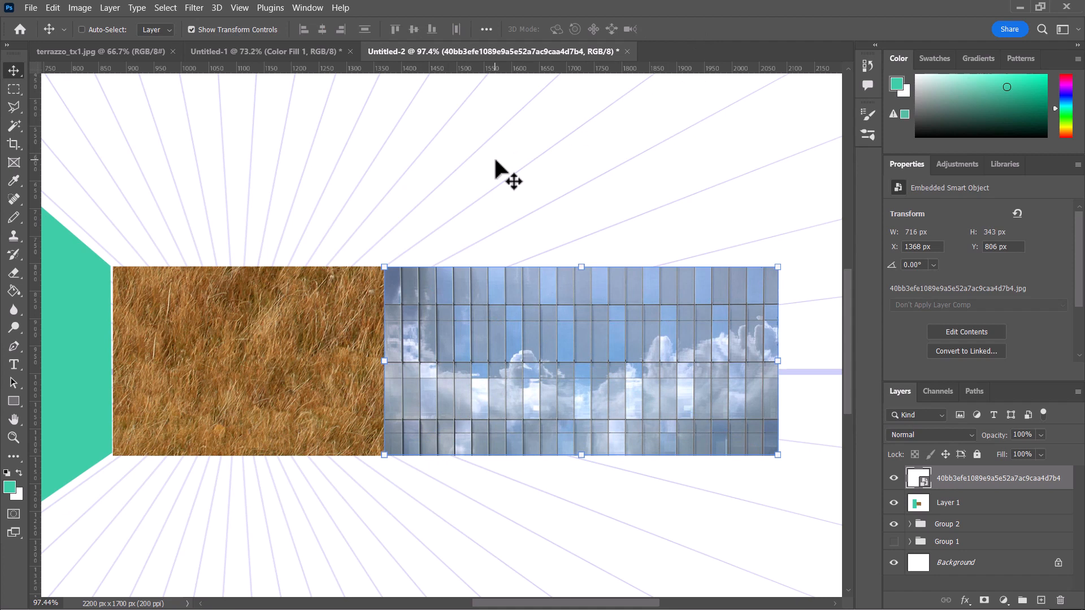
Narrow the glass facade image to about 517 px wide, keeping its inner edge against the grass rectangle
scroll(427, 228, down, 1)
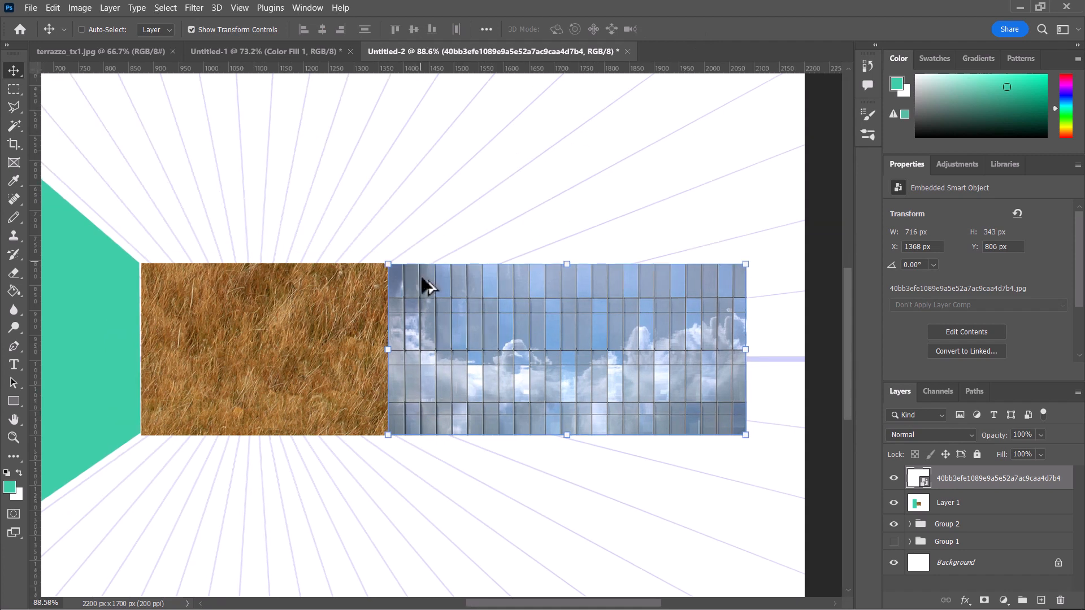
key(space)
drag(371, 322, 429, 355)
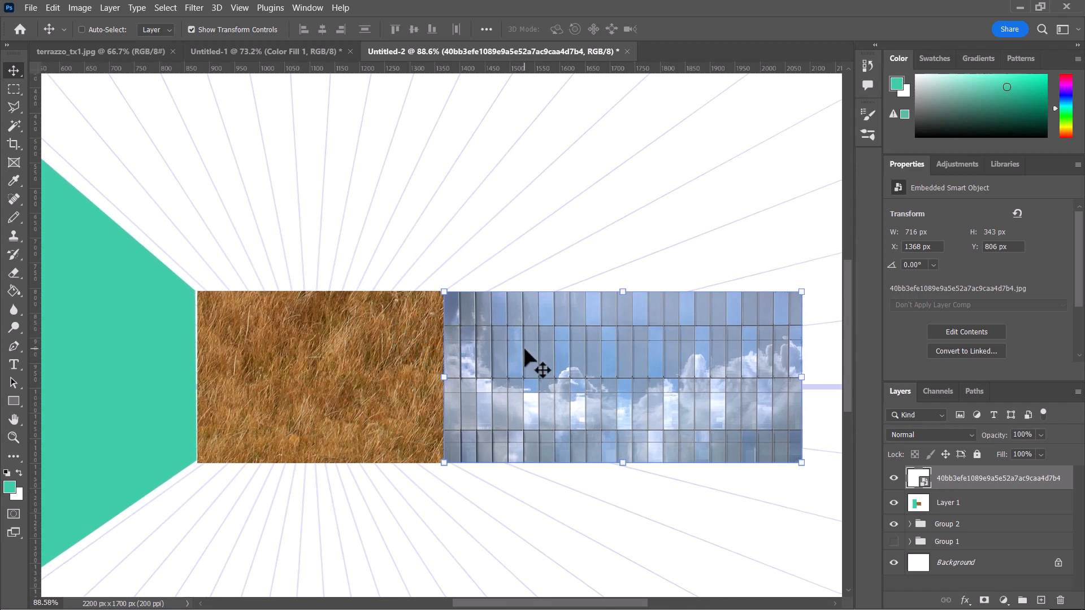
drag(801, 378, 701, 384)
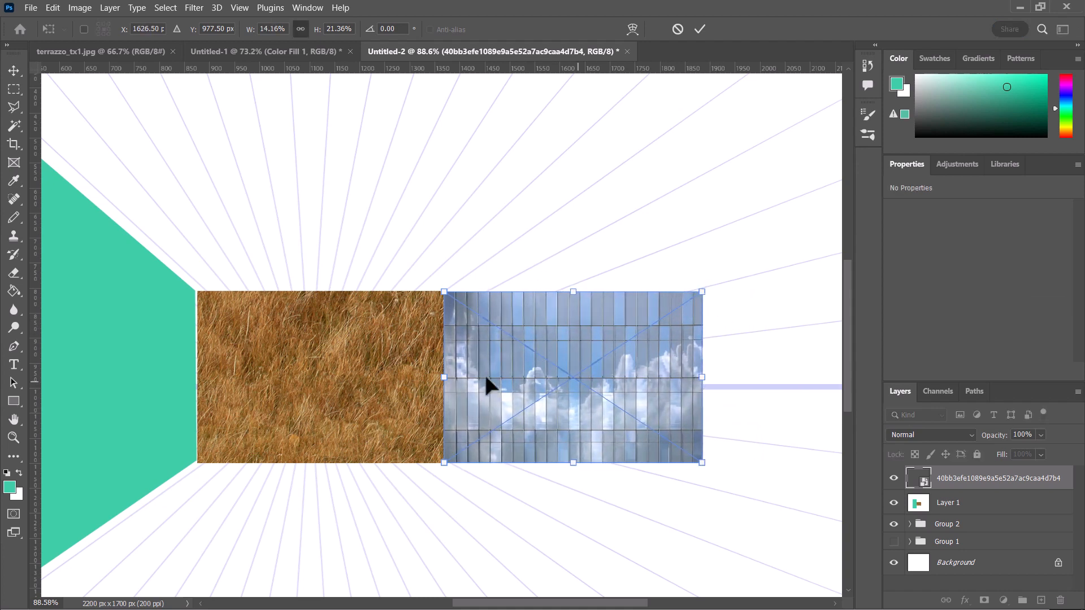
click(699, 28)
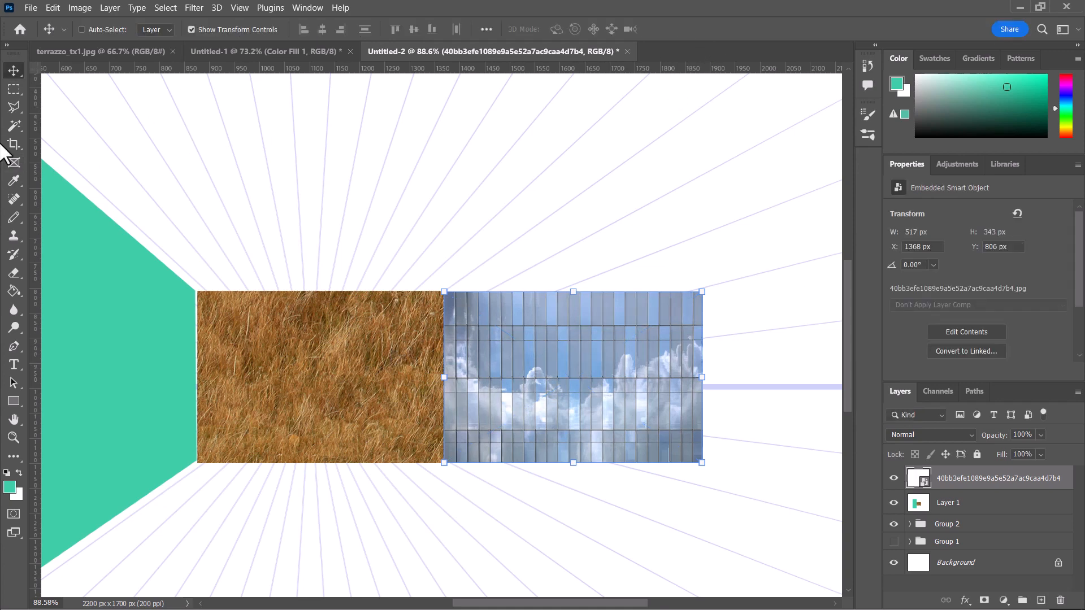
Apply a Perspective transform to the glass facade, flaring its outer edge vertically so it recedes toward the grass wall as the right wall
click(52, 8)
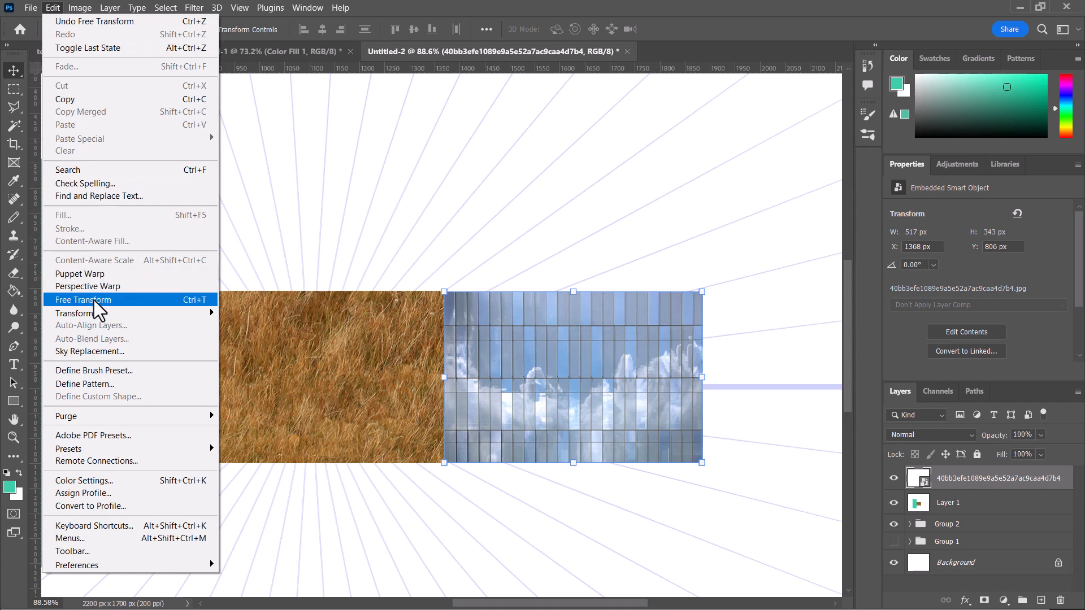
mouse_move(100, 313)
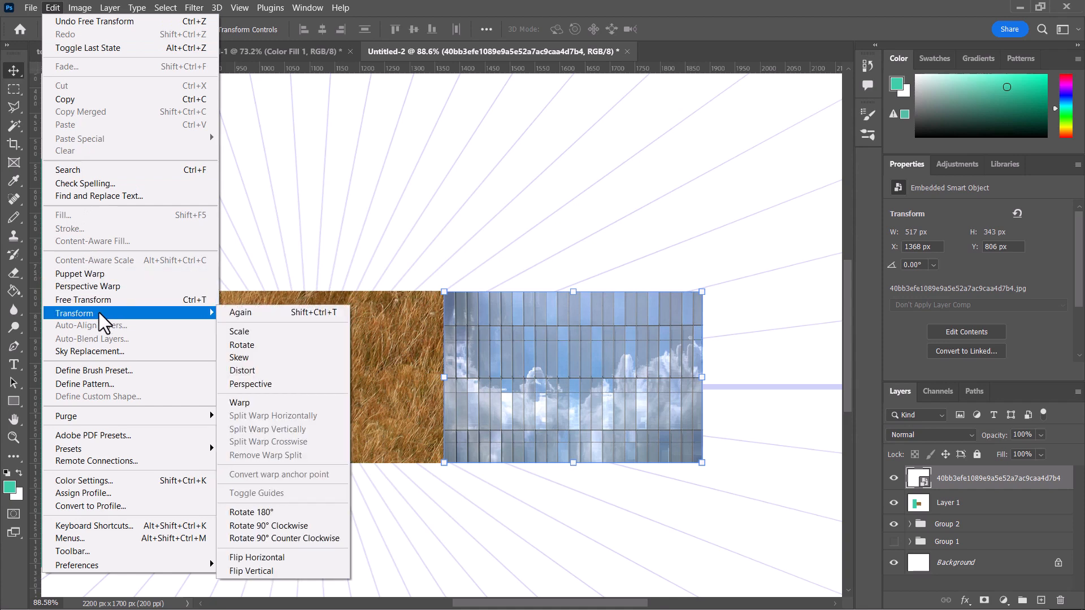
click(275, 385)
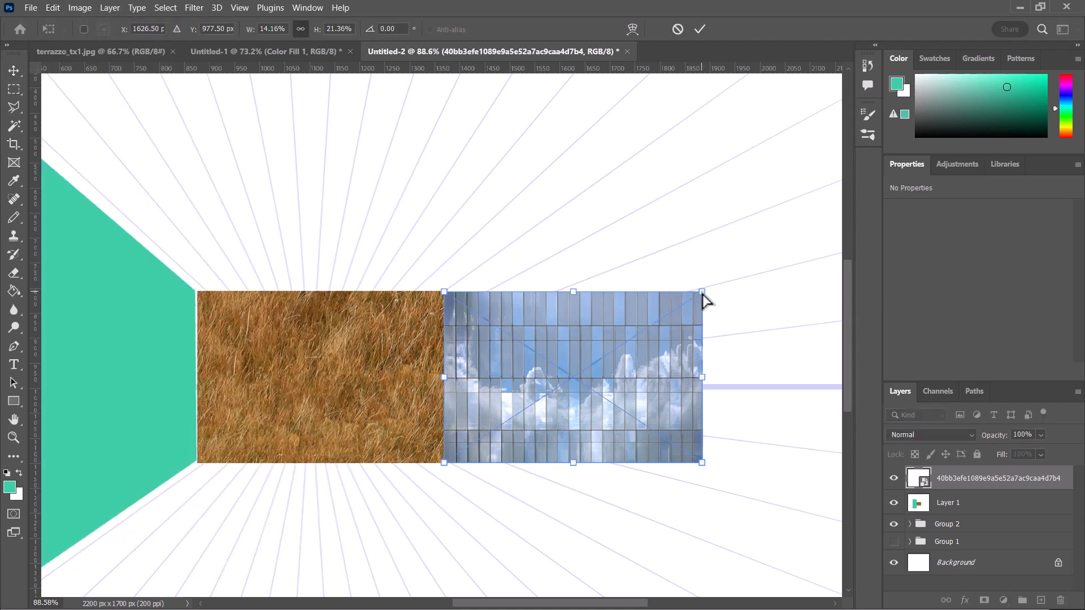
drag(702, 292, 608, 104)
scroll(807, 388, down, 3)
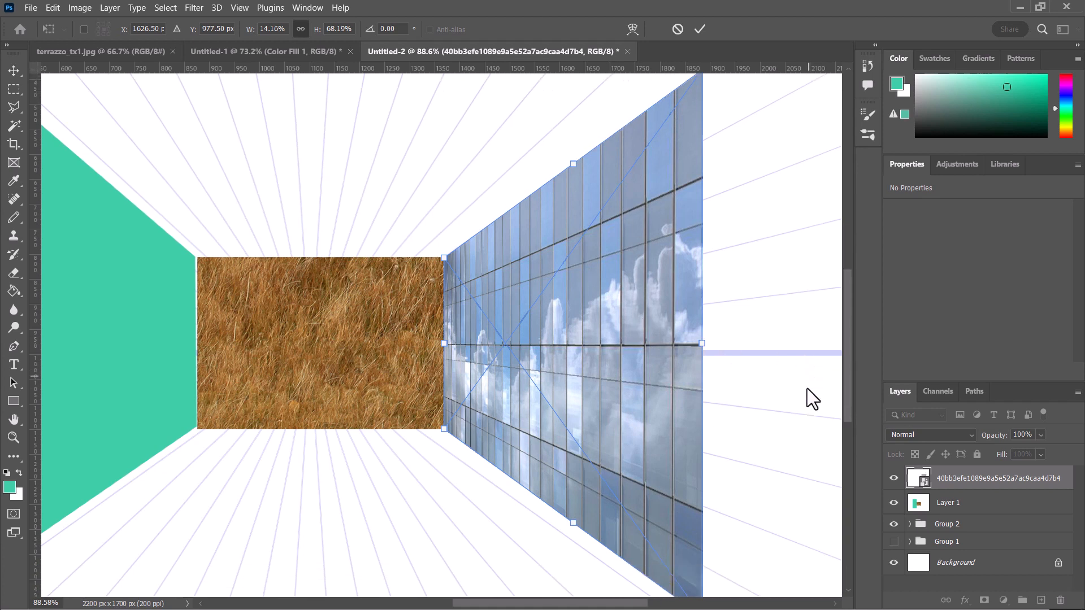
scroll(802, 390, down, 1)
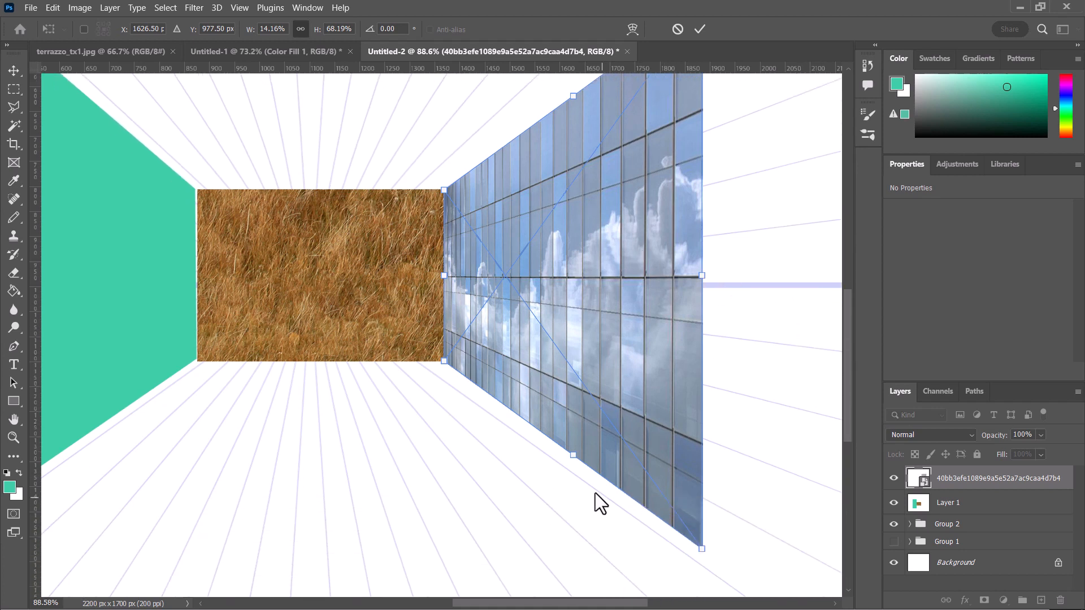
scroll(613, 473, up, 3)
scroll(614, 476, down, 2)
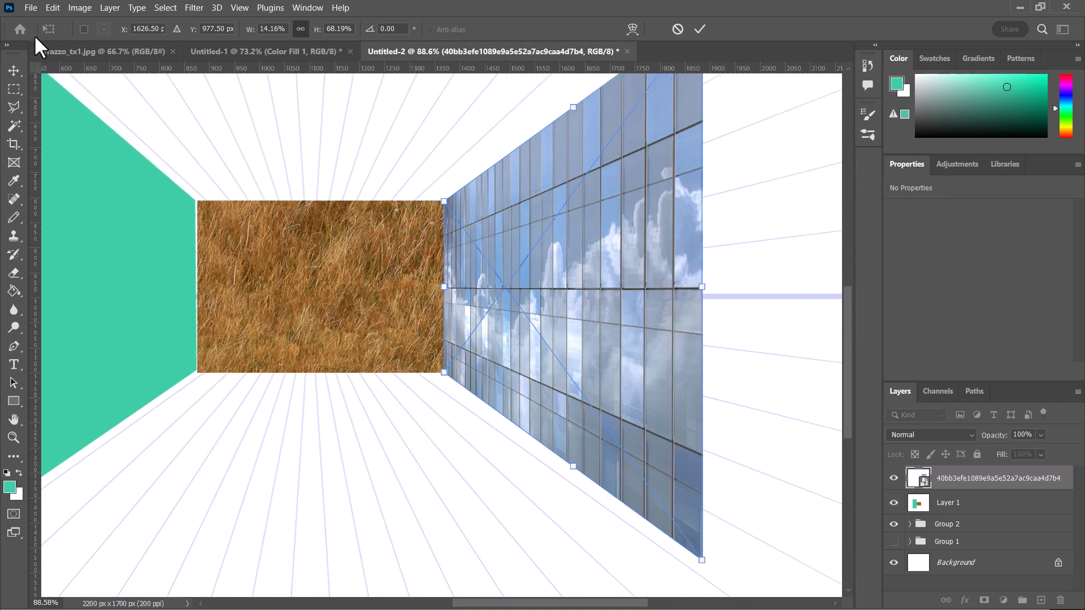
Distort the glass facade by pulling its lower outer corner slightly up and inward, and place a vertical guide along its outer edge
click(52, 9)
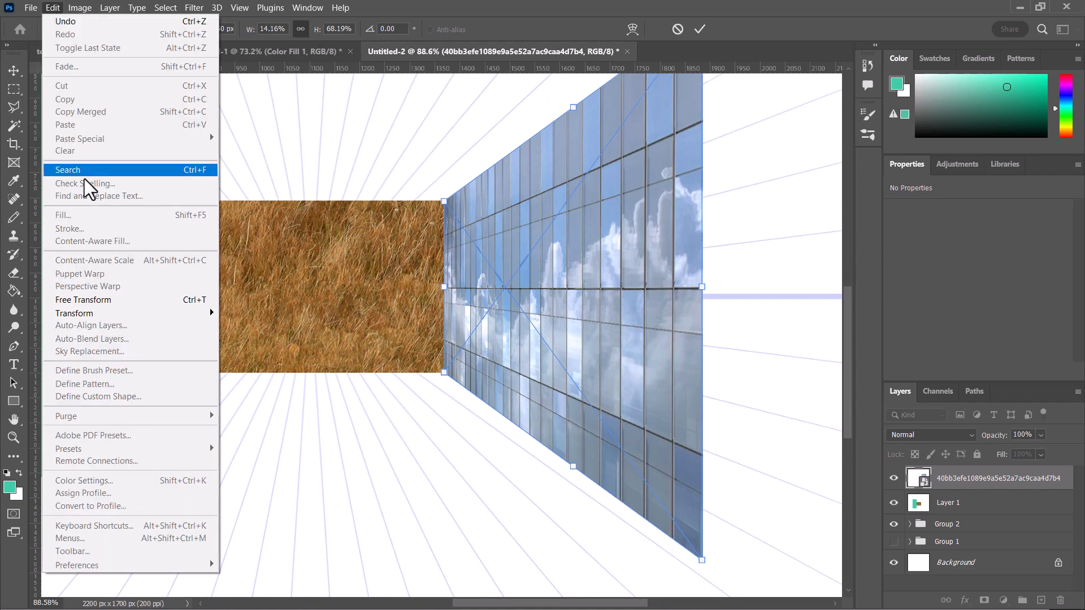
mouse_move(147, 311)
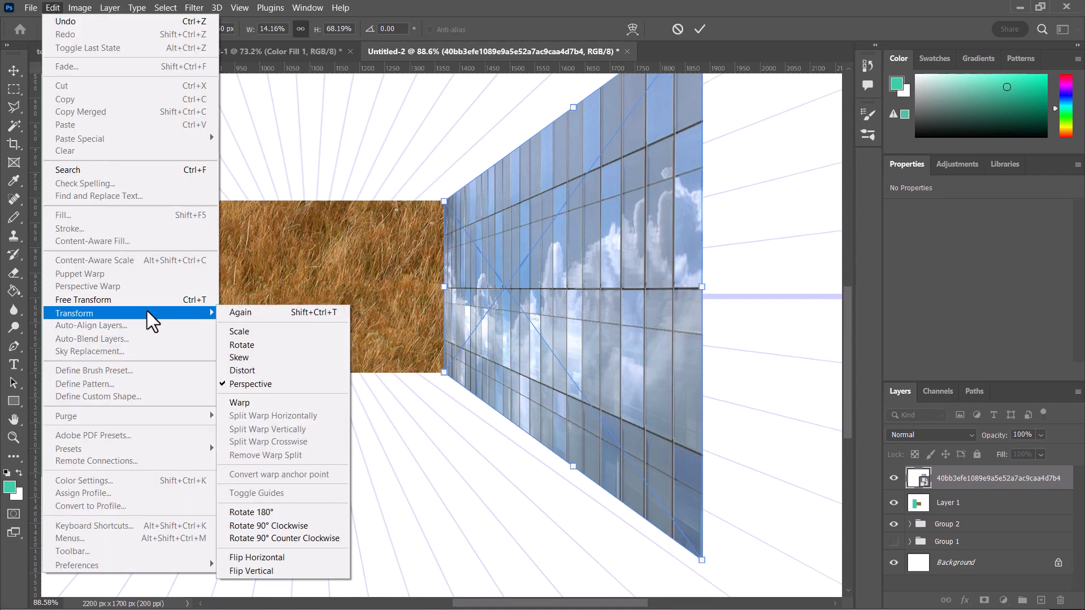
click(267, 371)
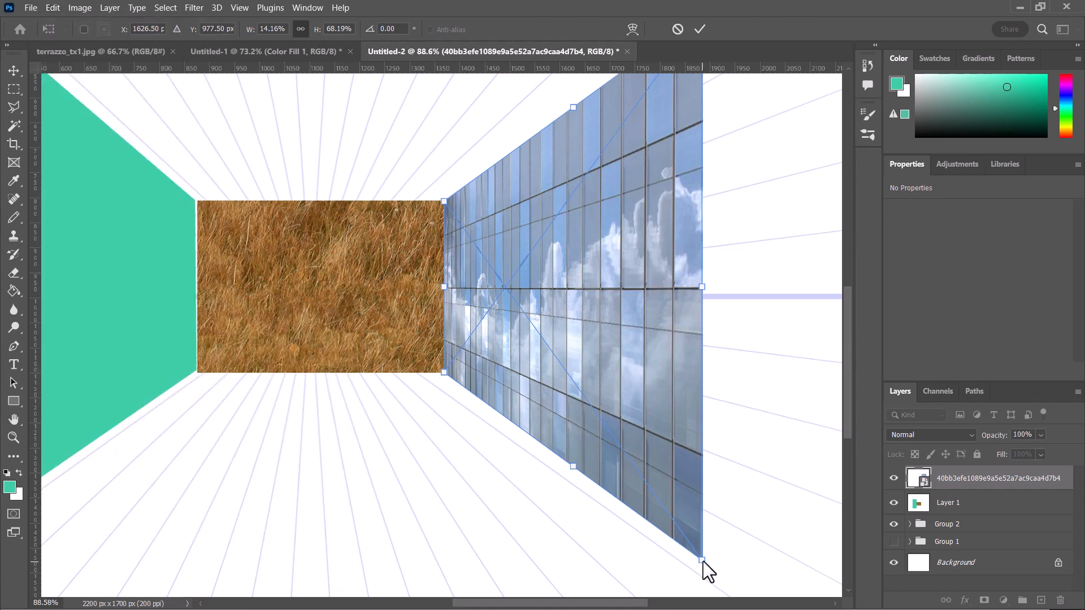
drag(703, 562, 697, 531)
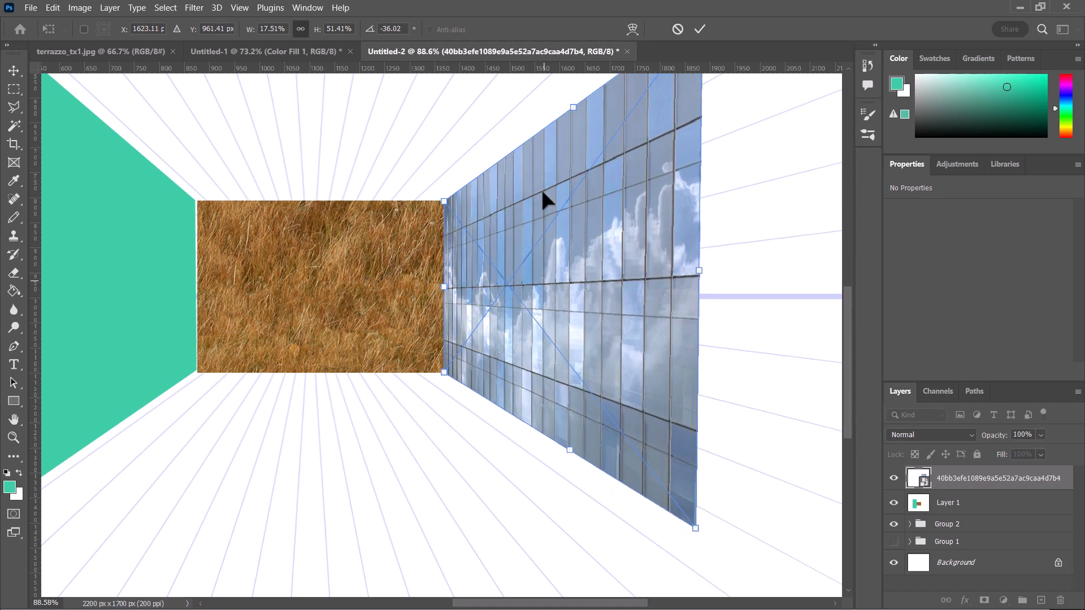
click(702, 29)
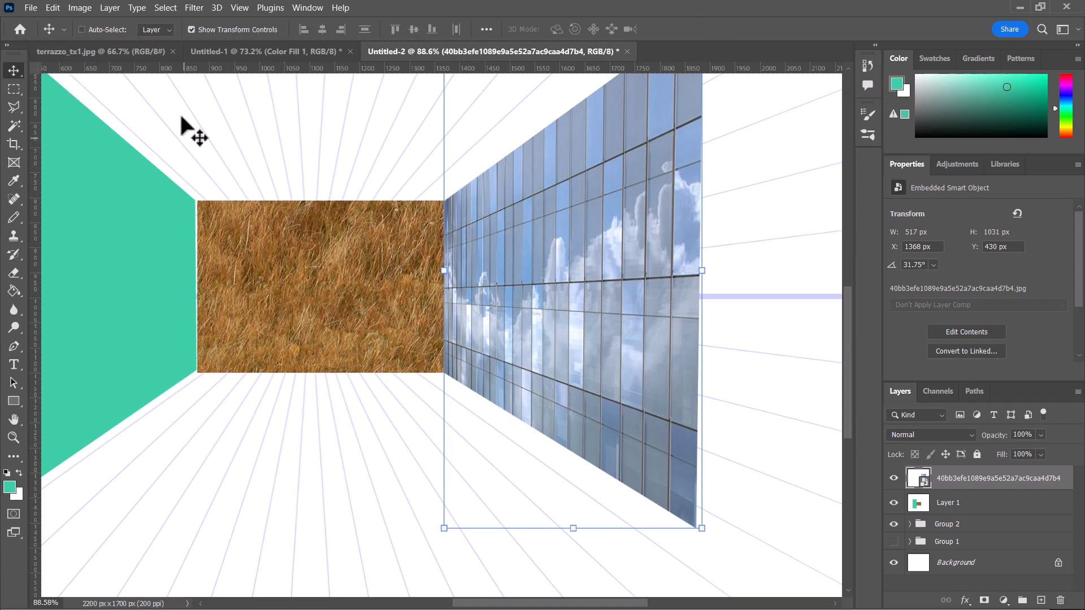
scroll(528, 181, up, 3)
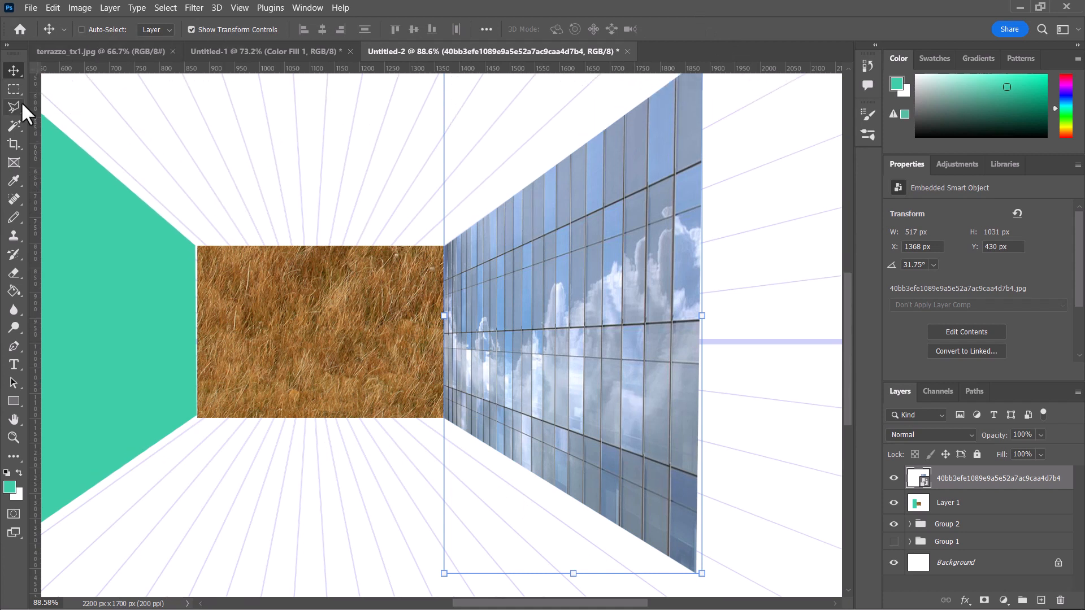
drag(639, 120, 702, 109)
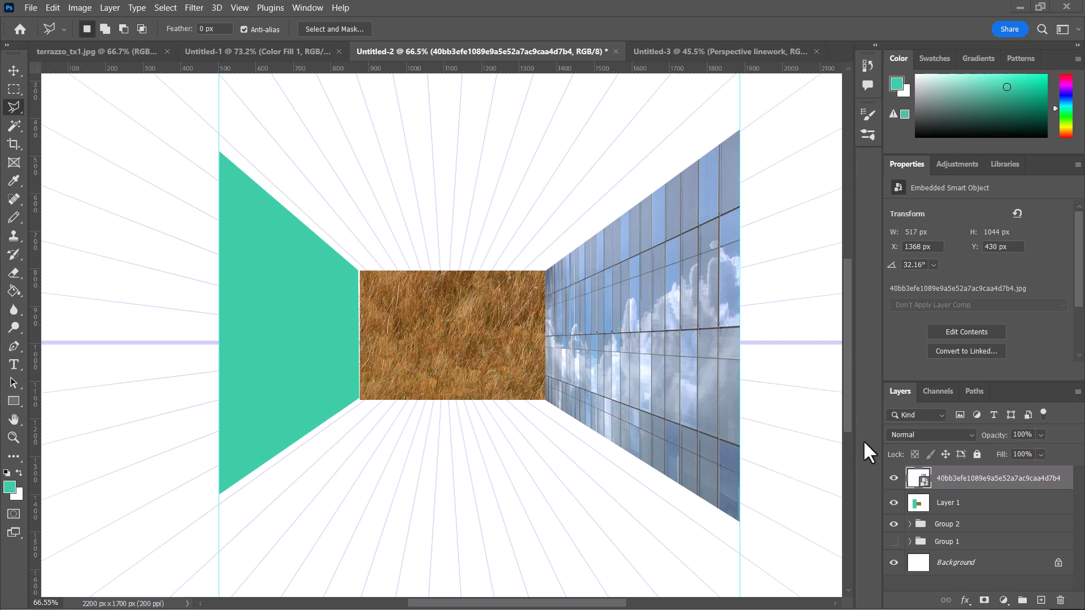
Add a pattern fill layer above the glass facade using the terrazzo pattern at 15% scale
click(1004, 602)
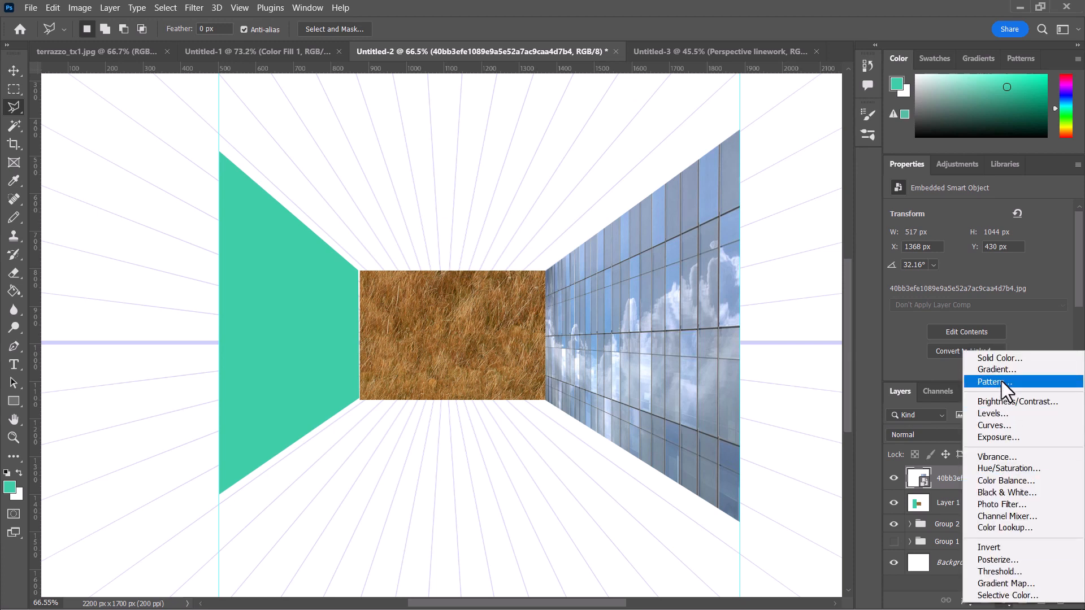
click(1002, 381)
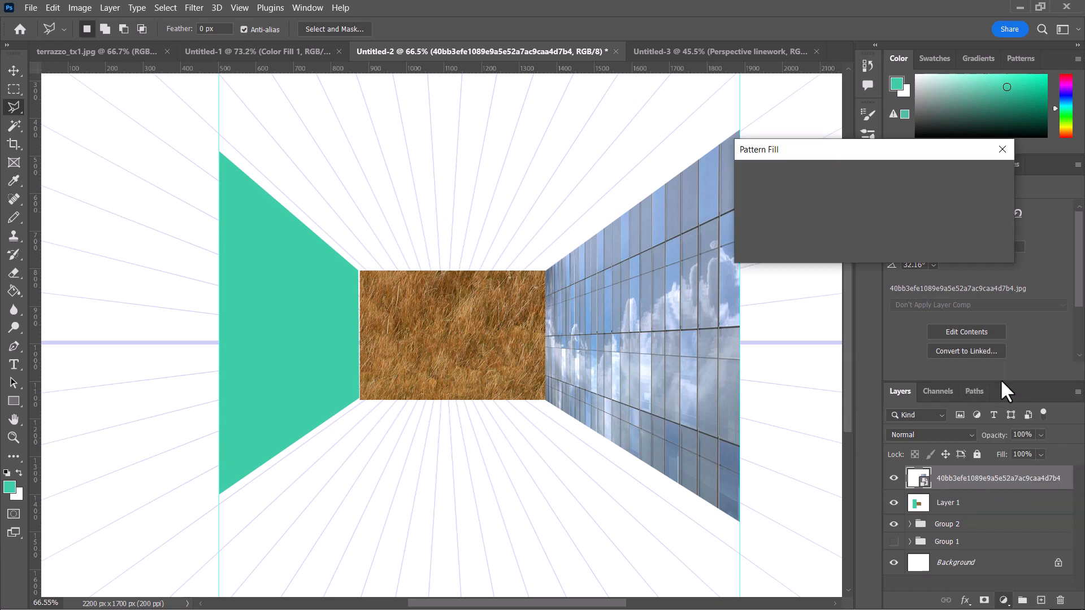
click(786, 193)
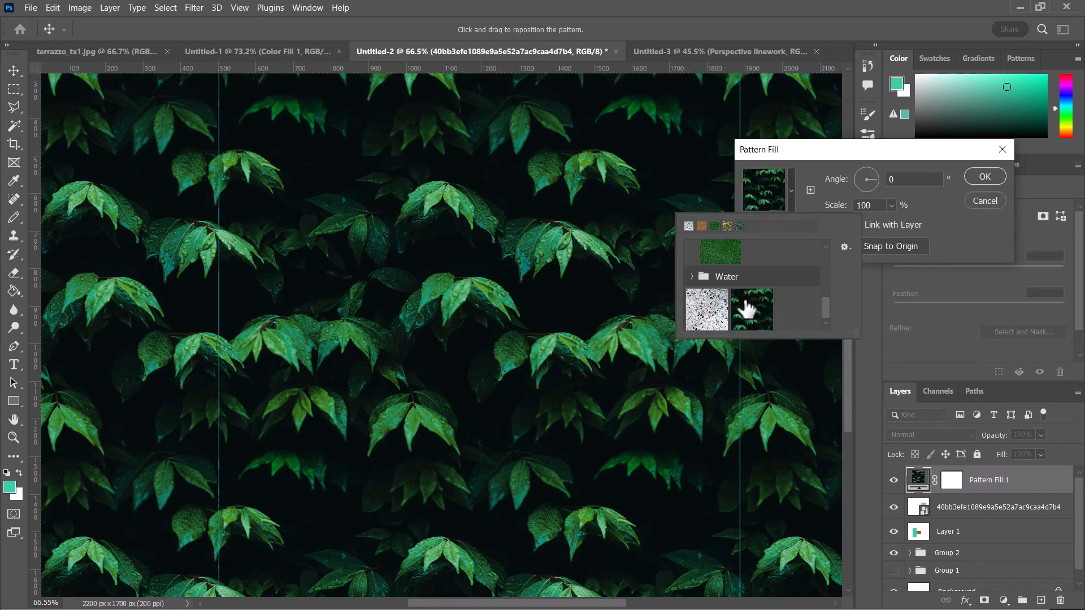
click(709, 314)
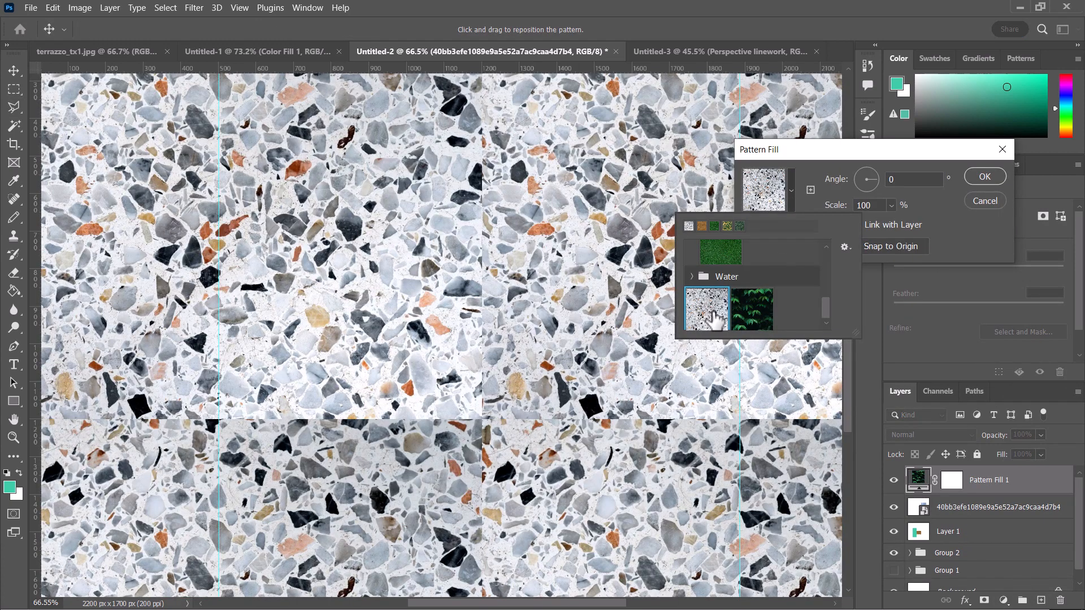
click(871, 208)
key(BackSpace)
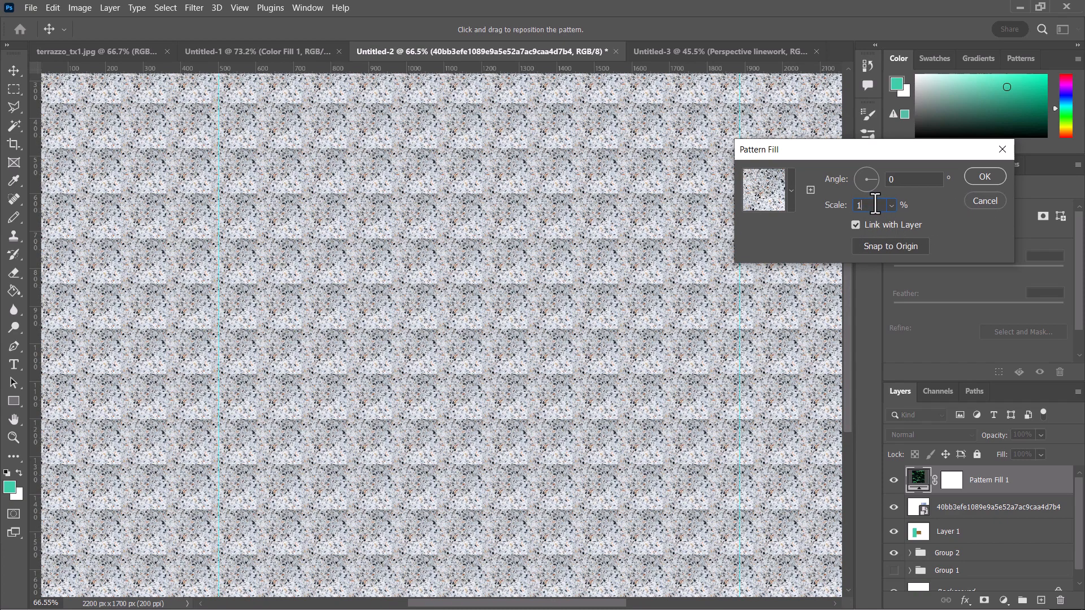
text(5)
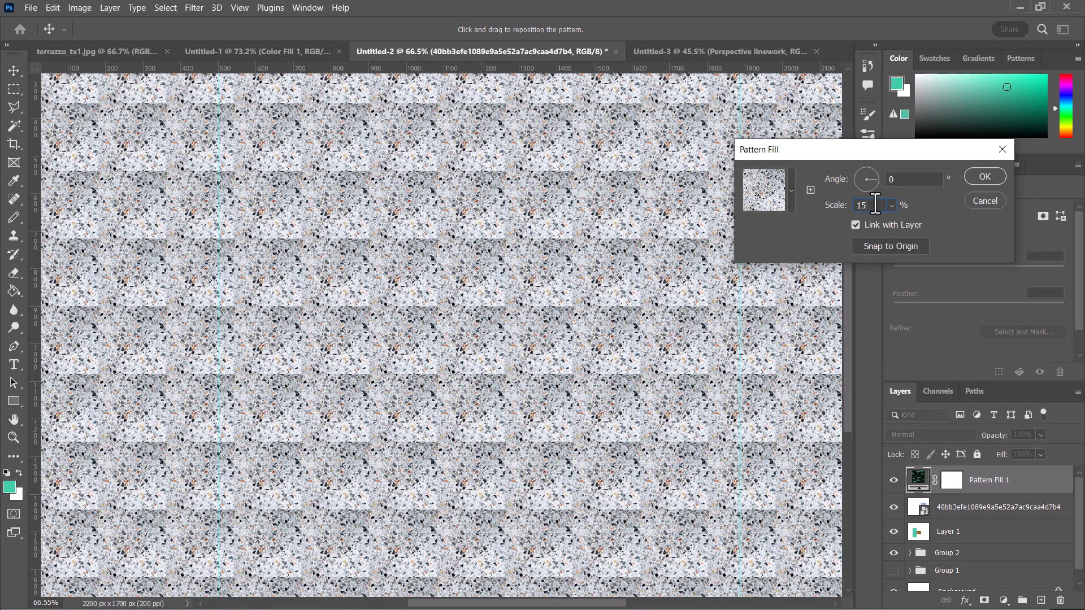
click(983, 177)
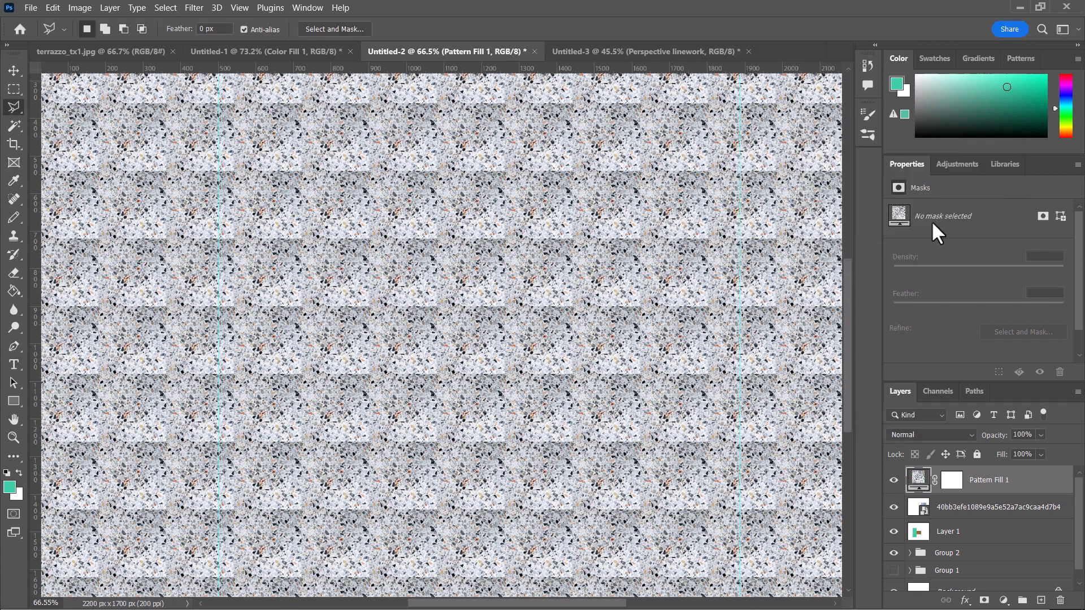
Rasterize the terrazzo pattern fill layer
scroll(625, 373, down, 2)
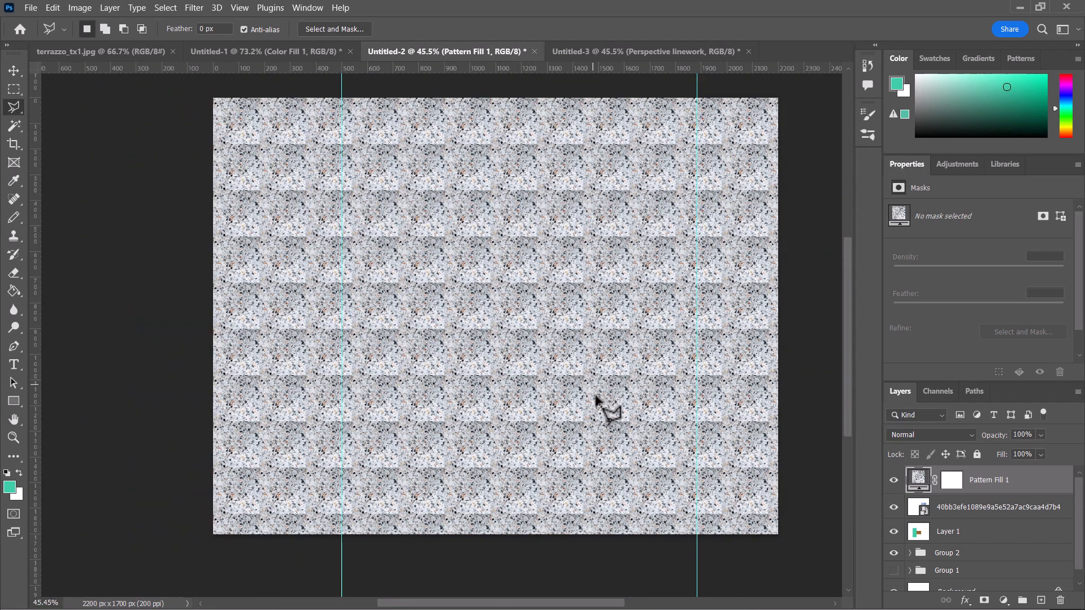
scroll(626, 413, up, 2)
scroll(628, 414, down, 3)
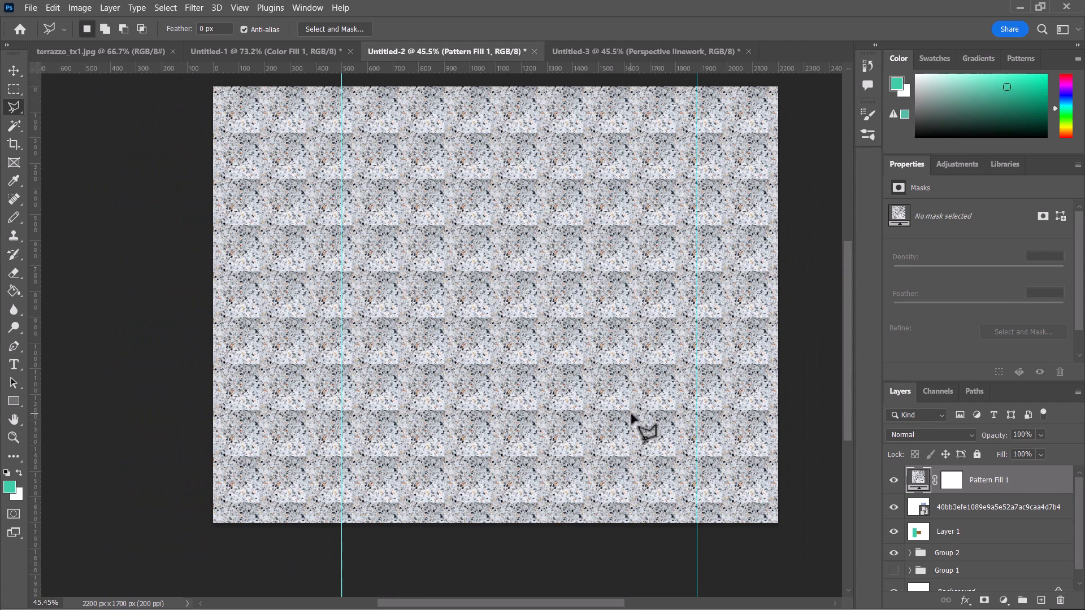
scroll(631, 416, up, 1)
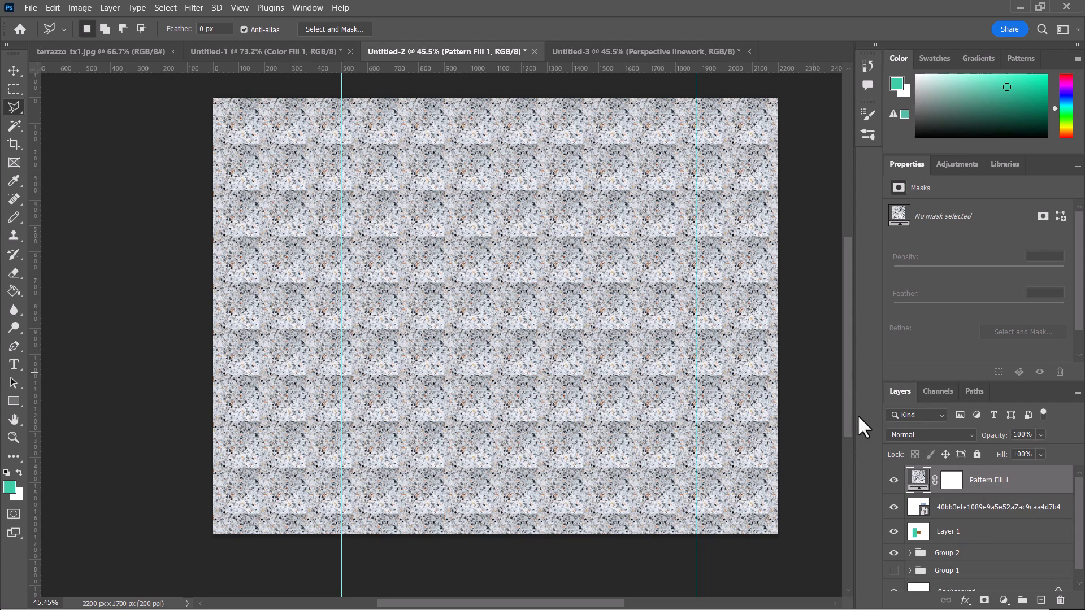
right_click(996, 483)
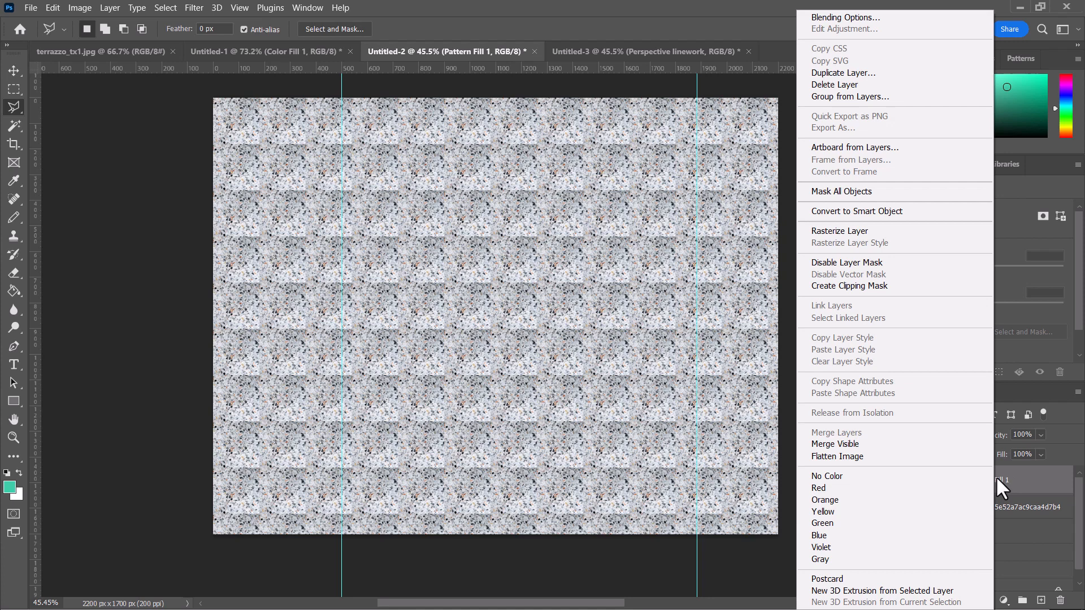
click(849, 228)
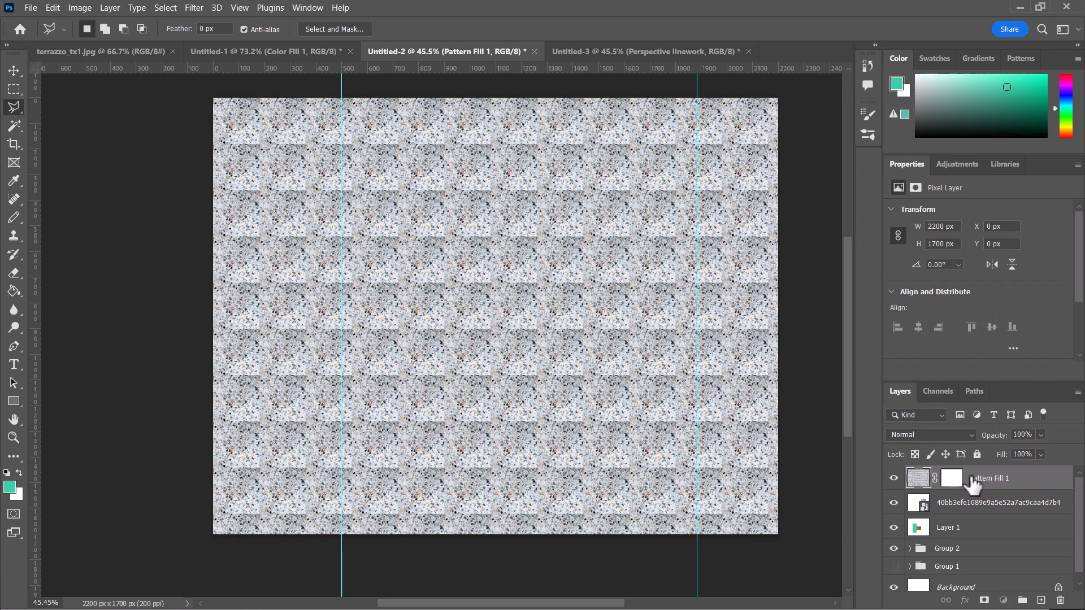
Move the terrazzo layer beneath Layer 1 and bring the perspective-line Group 2 to the top of the layer stack
drag(970, 485, 969, 537)
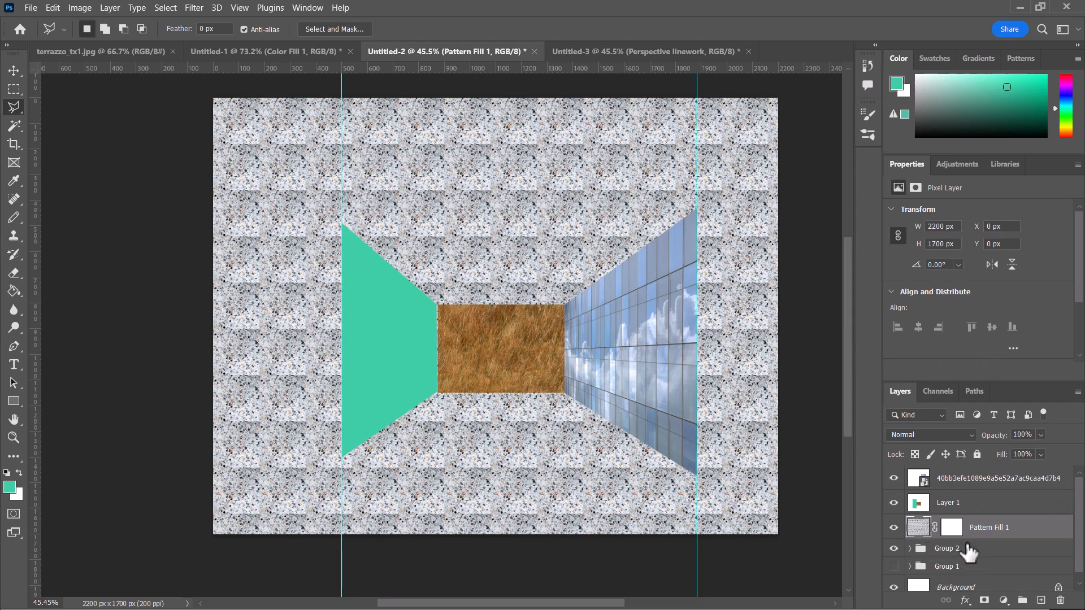
drag(969, 553, 938, 475)
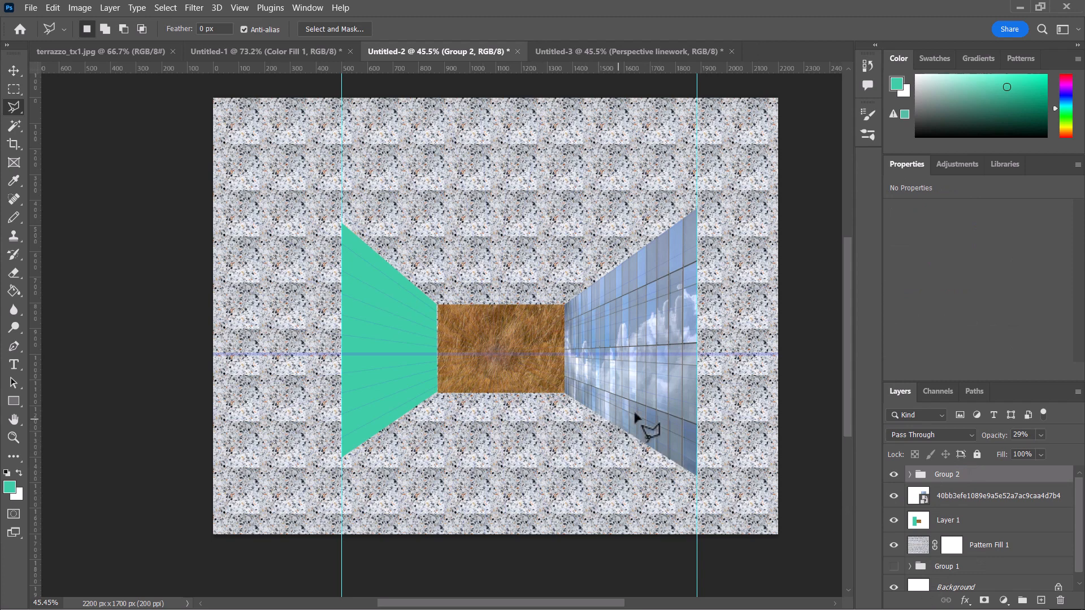
Transform the terrazzo layer into a floor, fitting its corners to the grass wall's lower corners and the side walls' lower outer corners
click(986, 546)
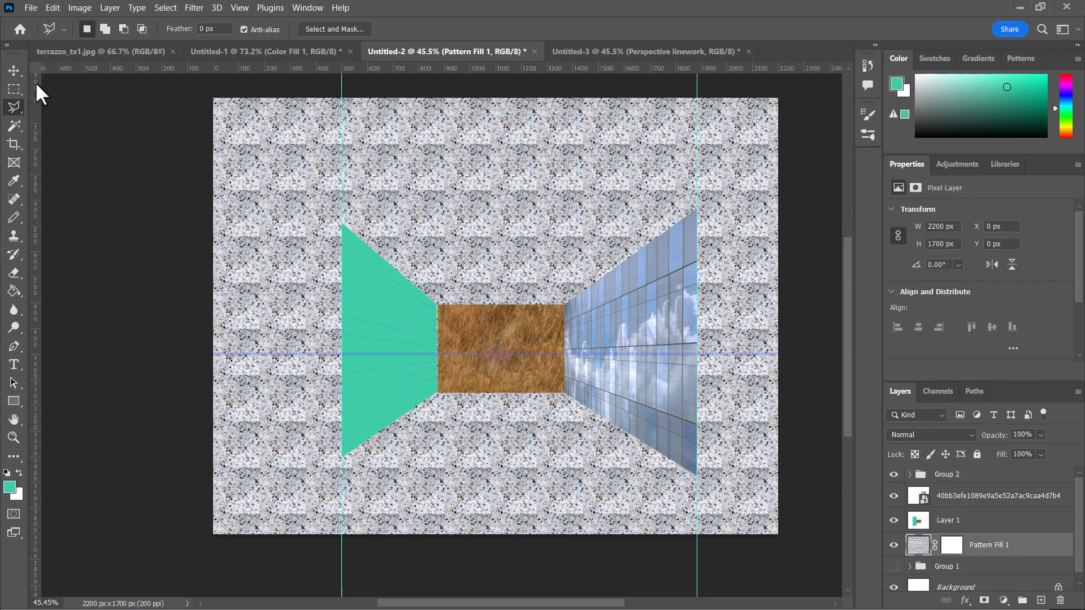
click(53, 8)
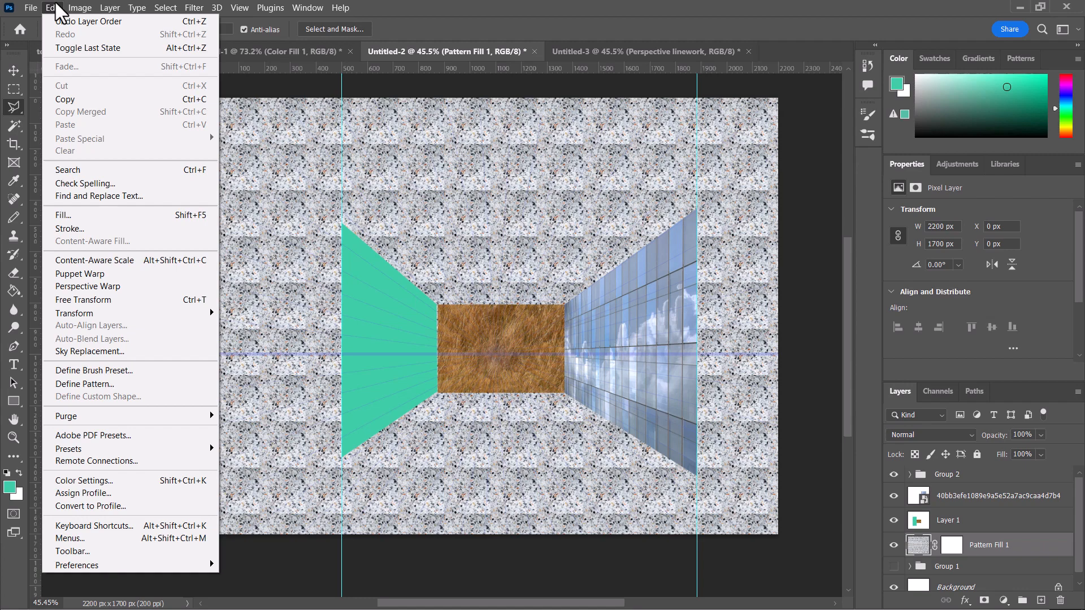
mouse_move(165, 8)
key(Escape)
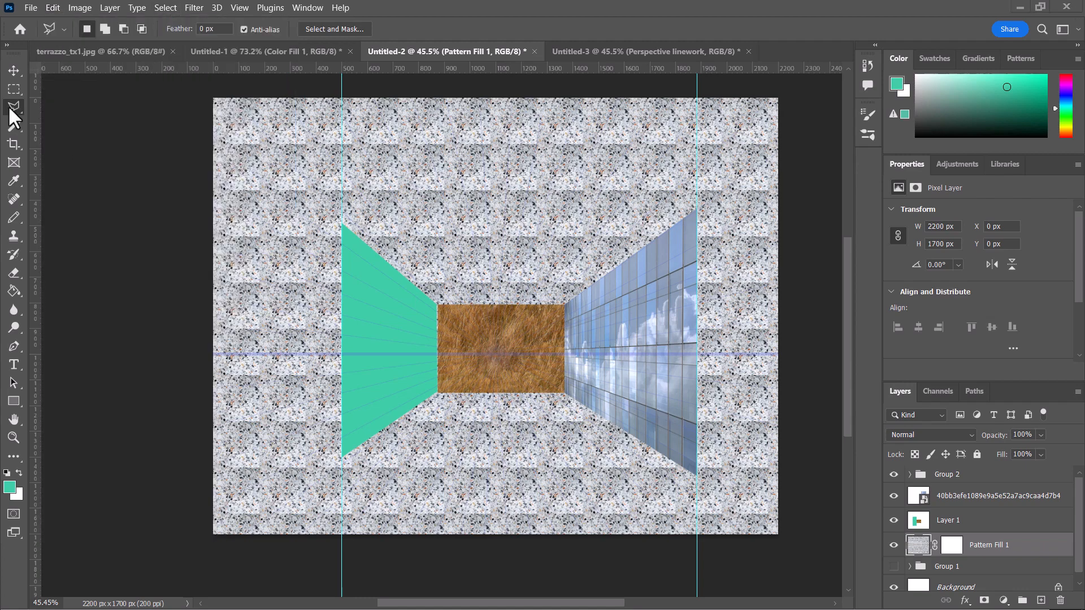
click(52, 8)
click(121, 306)
drag(213, 98, 438, 393)
drag(213, 534, 342, 459)
drag(779, 534, 675, 462)
drag(778, 98, 565, 393)
Pull the terrazzo floor's near right corner outward and down, and apply the transform
scroll(501, 402, up, 6)
scroll(557, 456, right, 2)
drag(735, 508, 783, 540)
key(Return)
key(l)
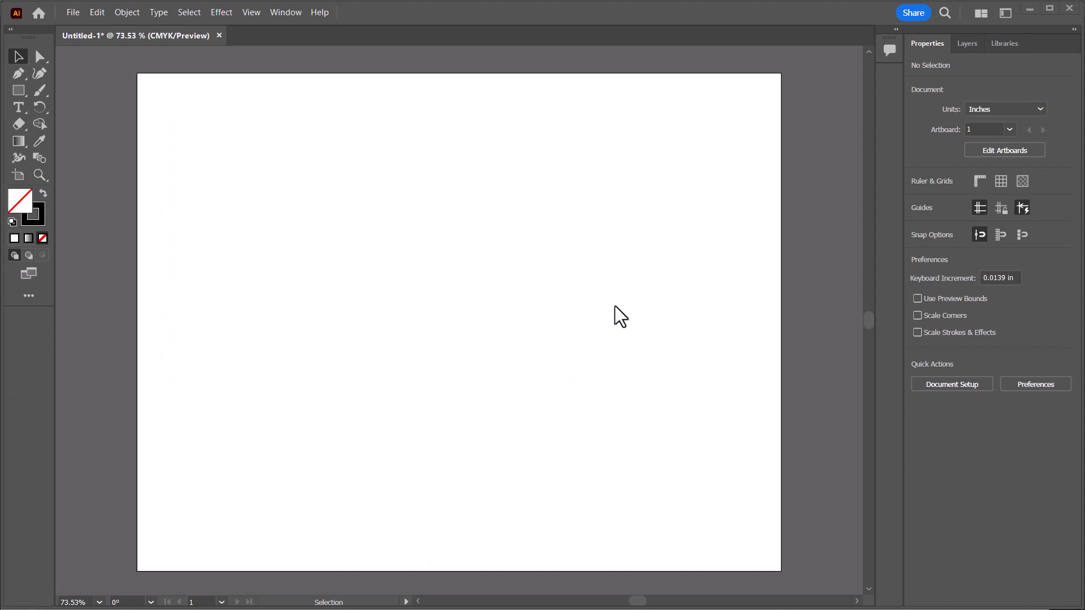
Show the default perspective grid on the blank Illustrator artboard
click(283, 12)
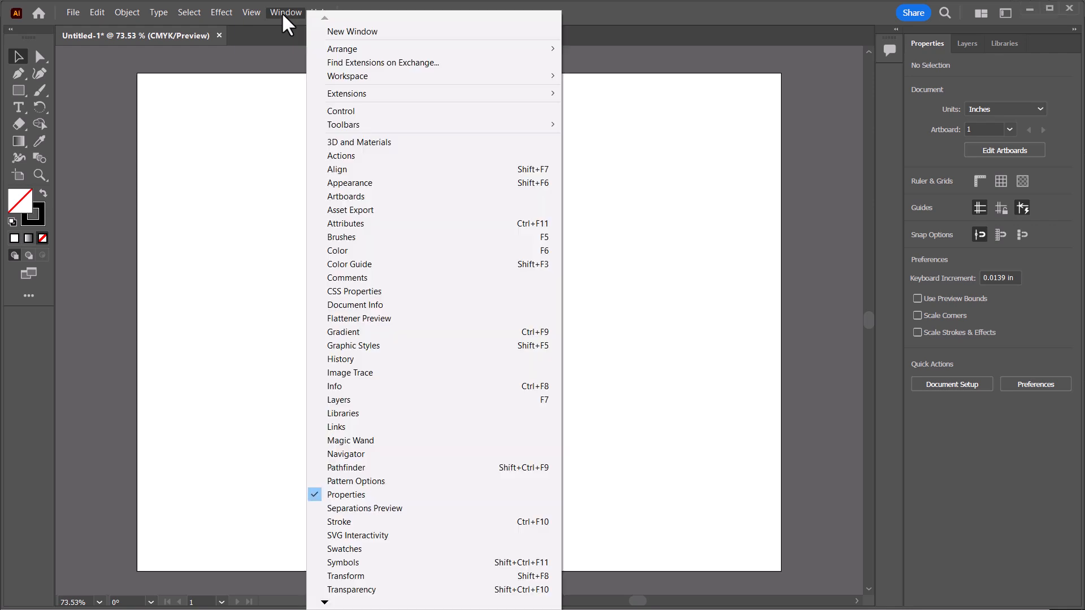
mouse_move(246, 8)
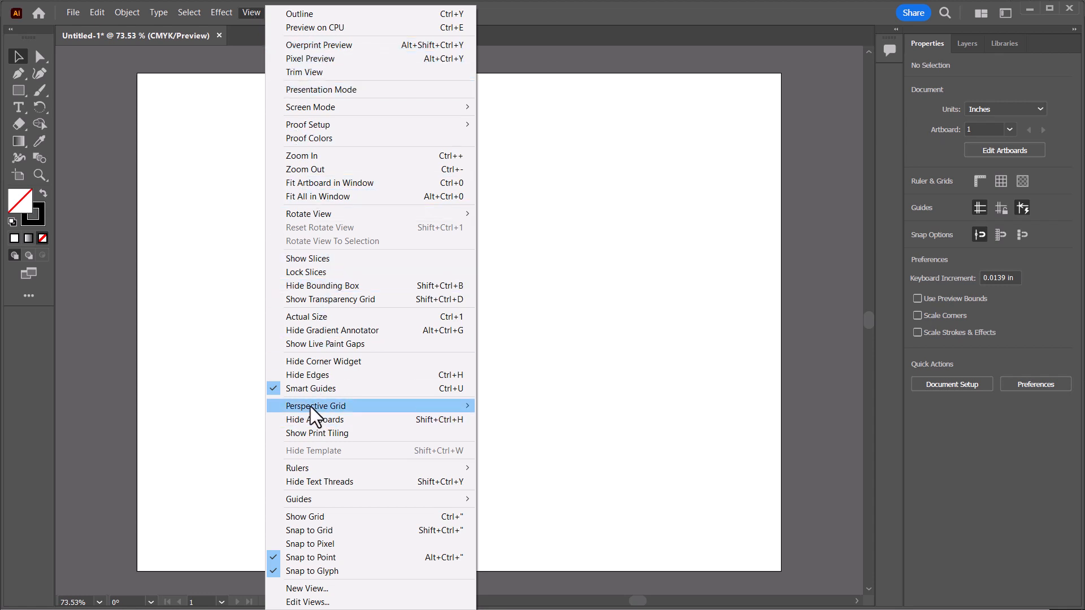
mouse_move(311, 408)
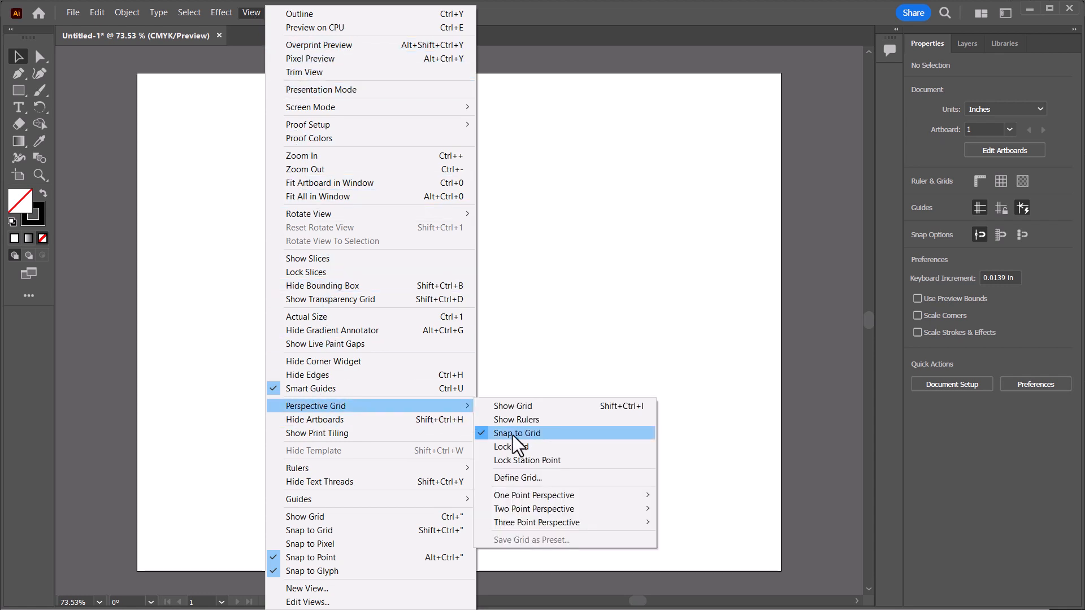
mouse_move(372, 409)
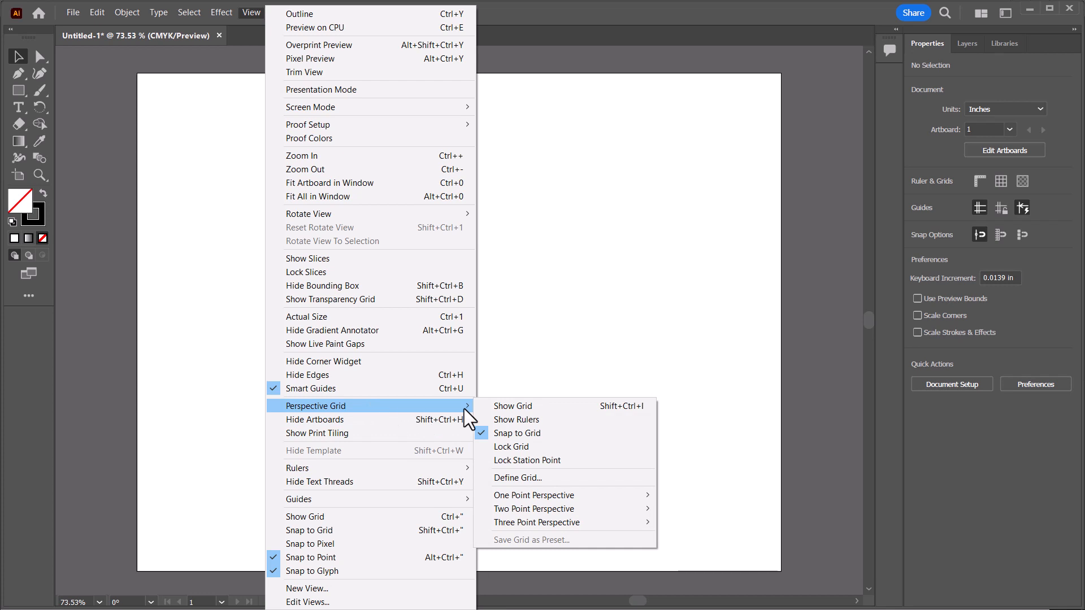
click(505, 406)
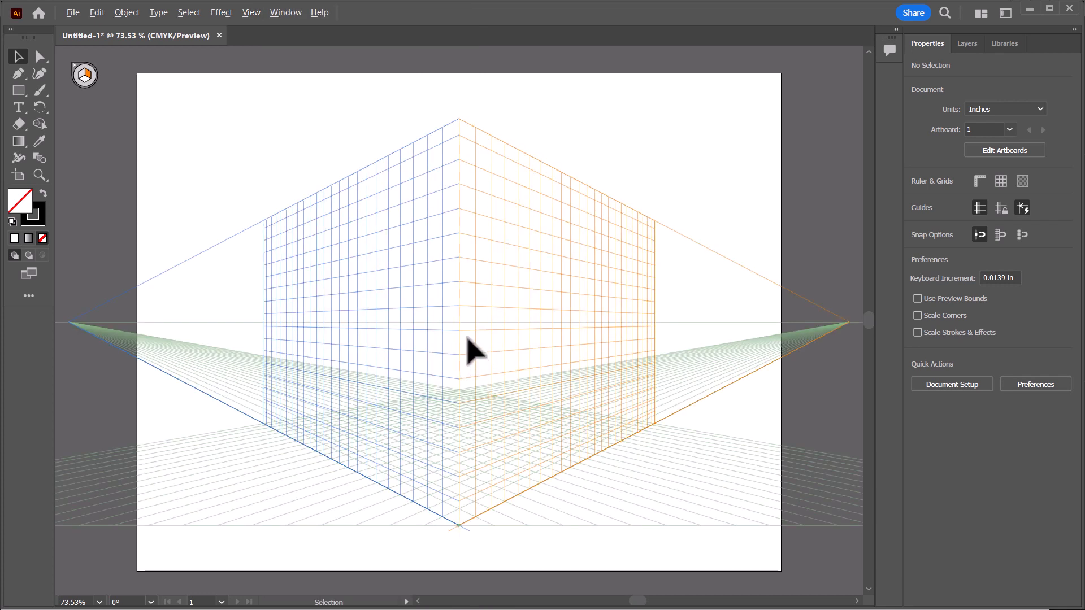
Try the one-point perspective preset [1P-Normal View] on the grid and undo it
key(ctrl+minus)
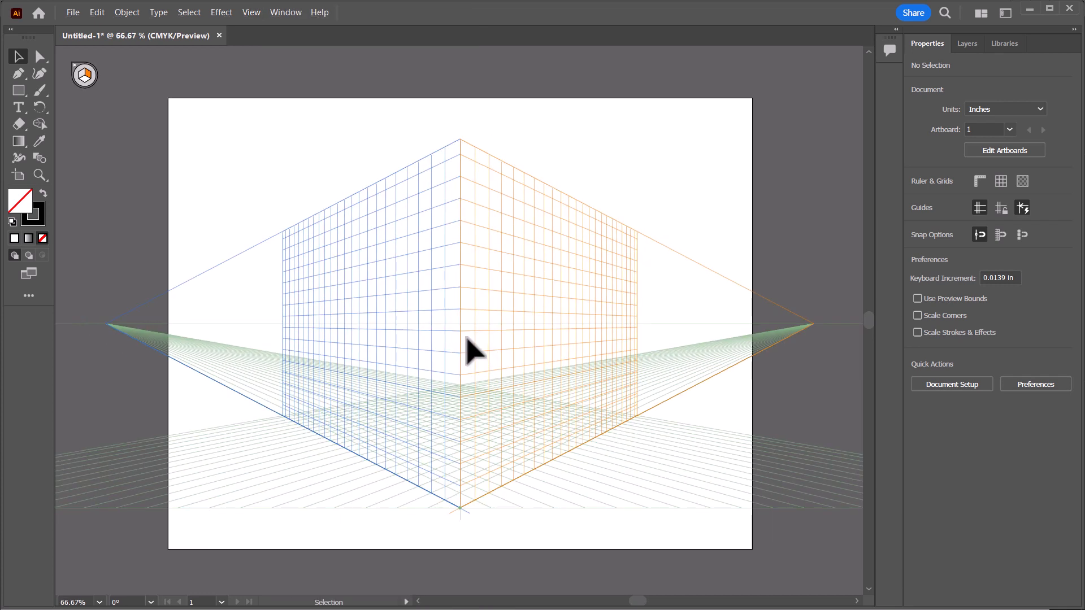
click(246, 10)
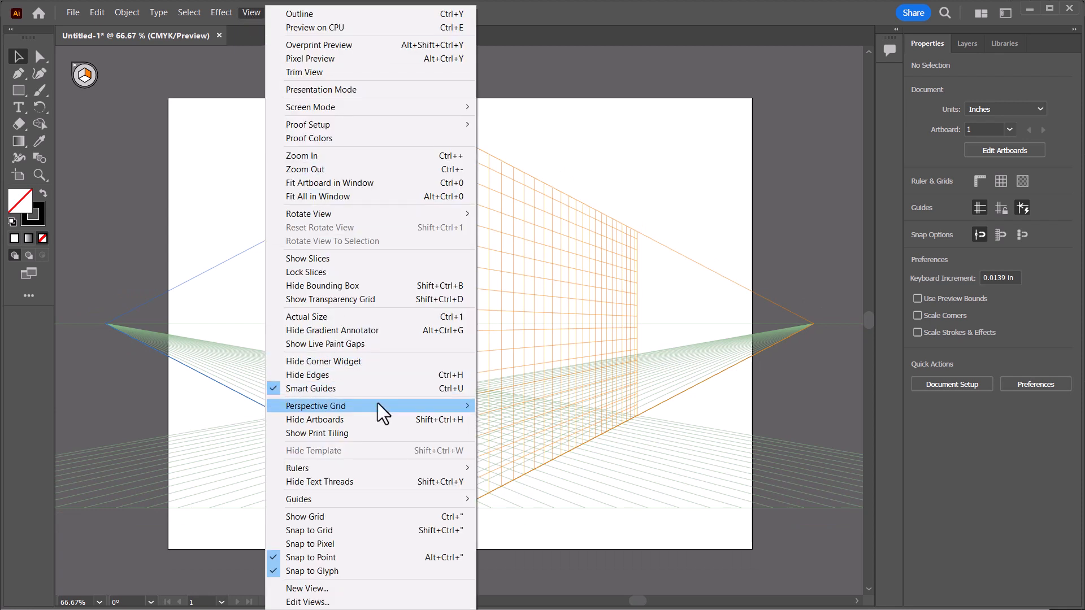
mouse_move(379, 406)
mouse_move(543, 499)
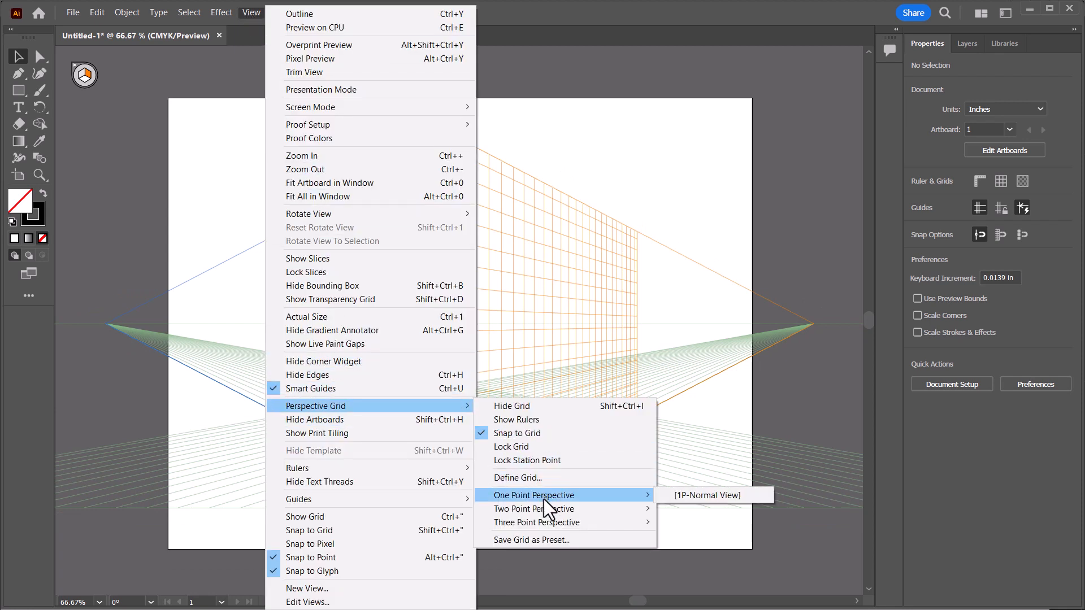
click(677, 495)
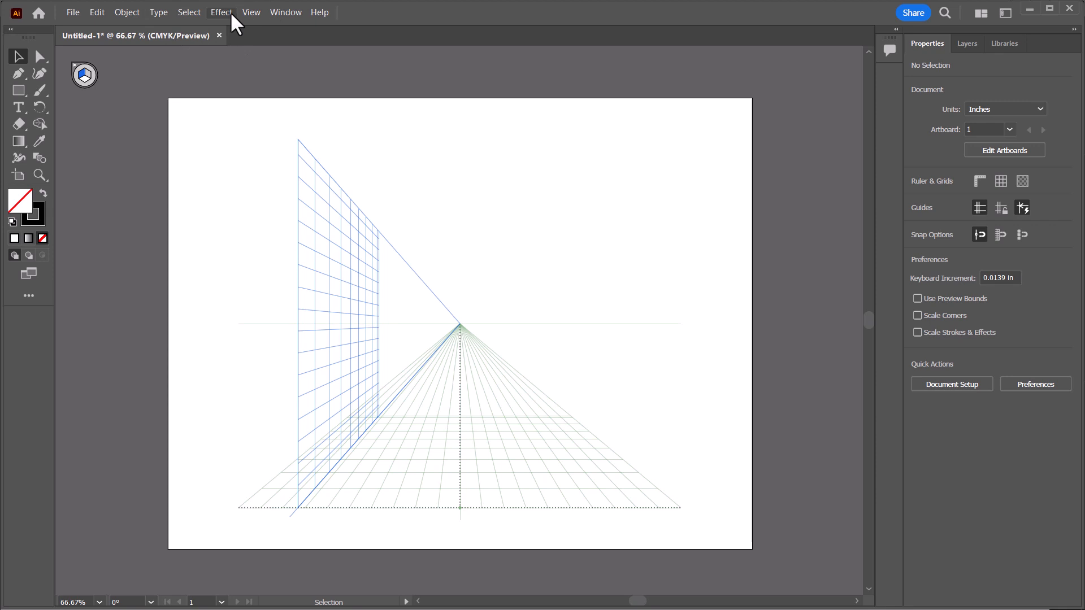
key(ctrl+z)
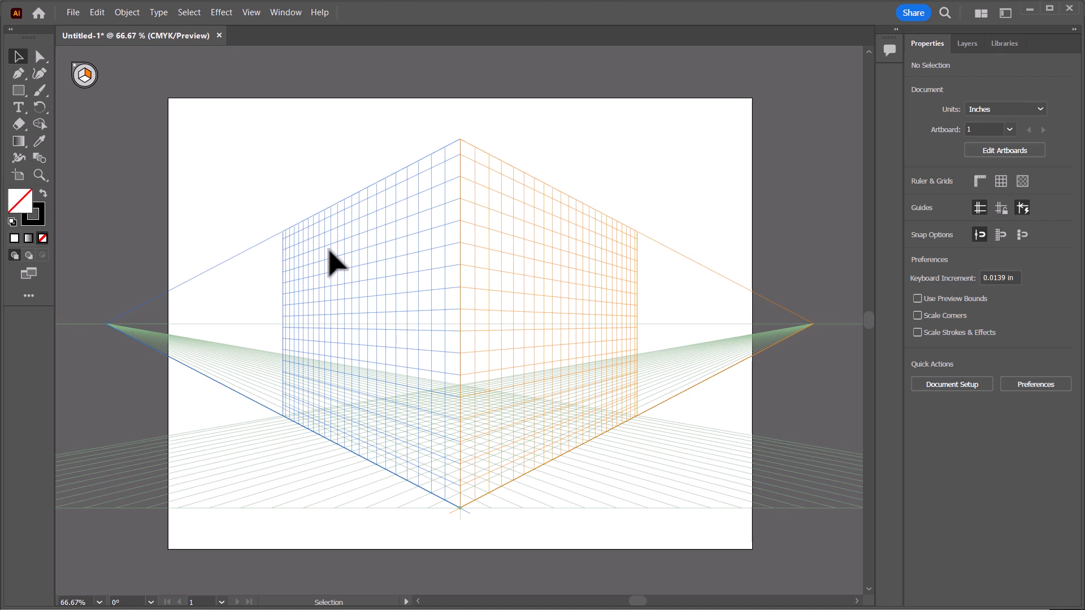
With the Perspective Grid tool, raise the grid's height toward the artboard's upper edge and move the left vanishing point inward to the artboard's edge
key(shift+p)
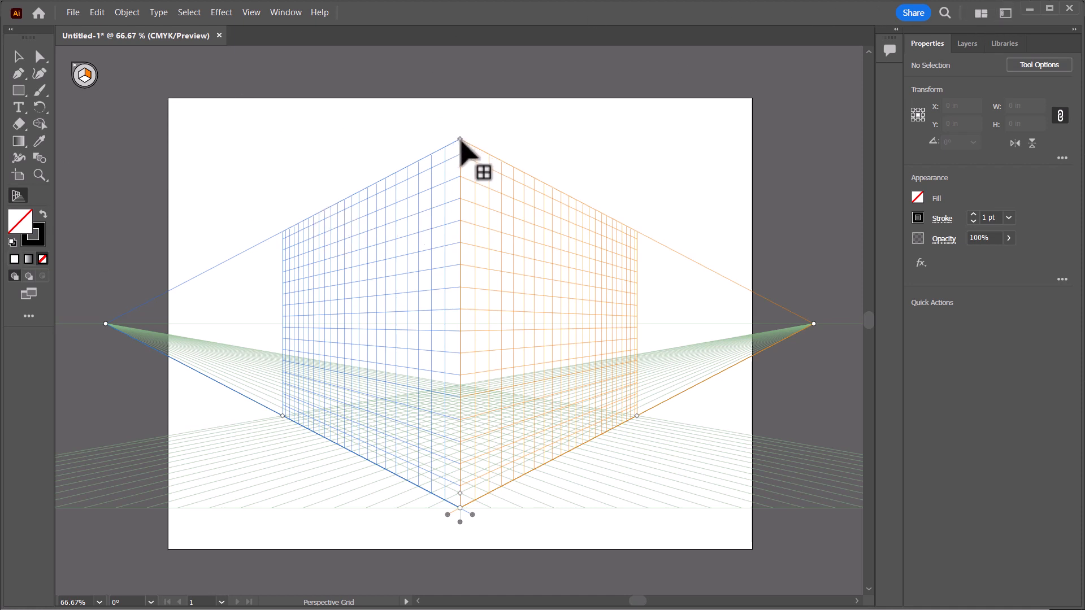
drag(460, 139, 469, 112)
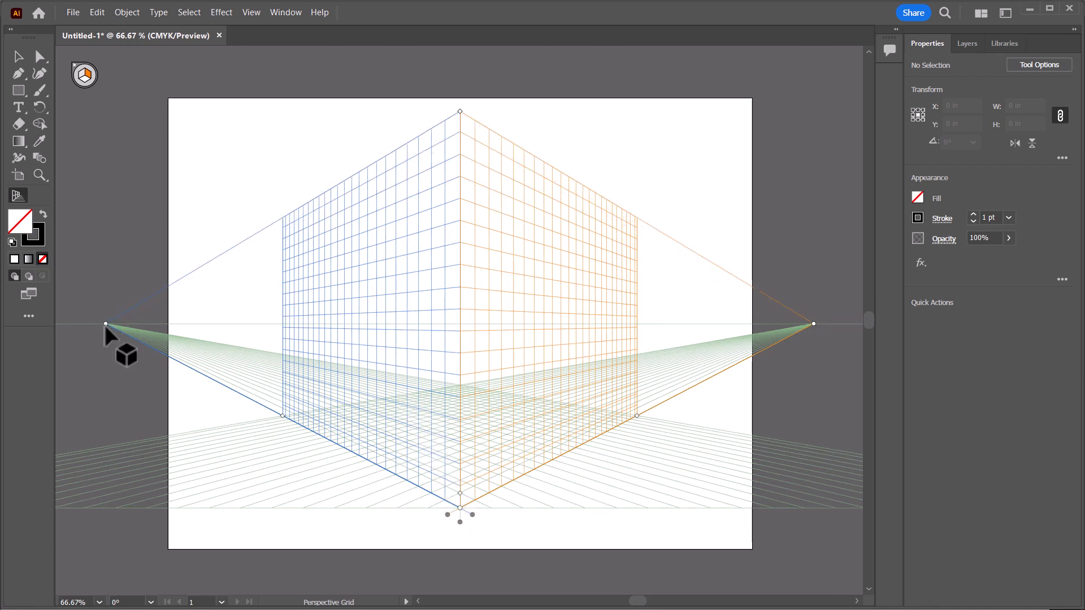
drag(107, 324, 172, 324)
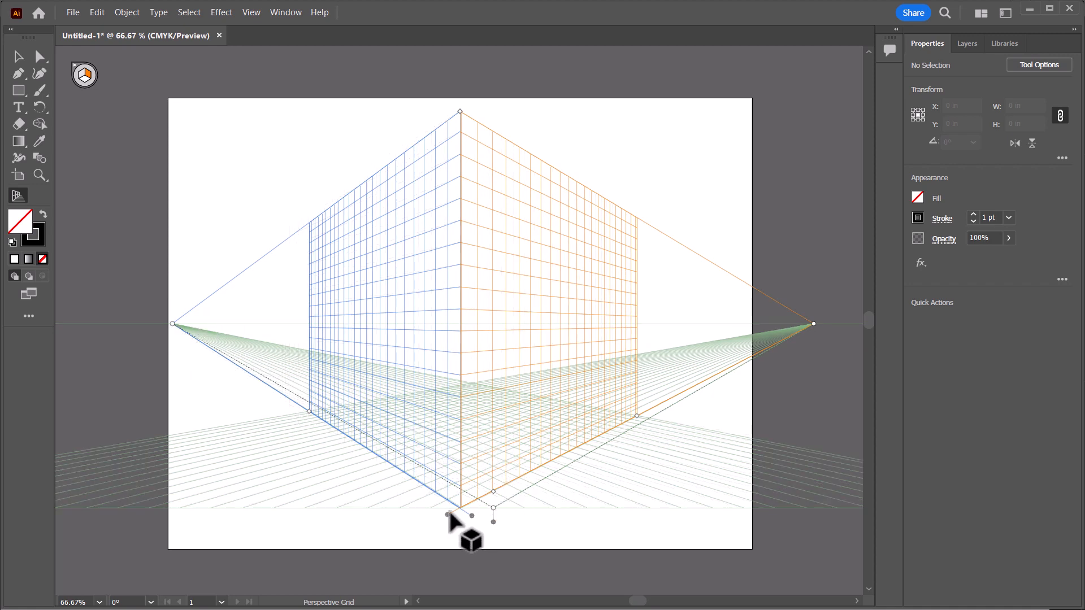
Slide the orange grid plane left beyond the artboard's edge and raise the grid height to the artboard's upper edge
drag(444, 513, 130, 389)
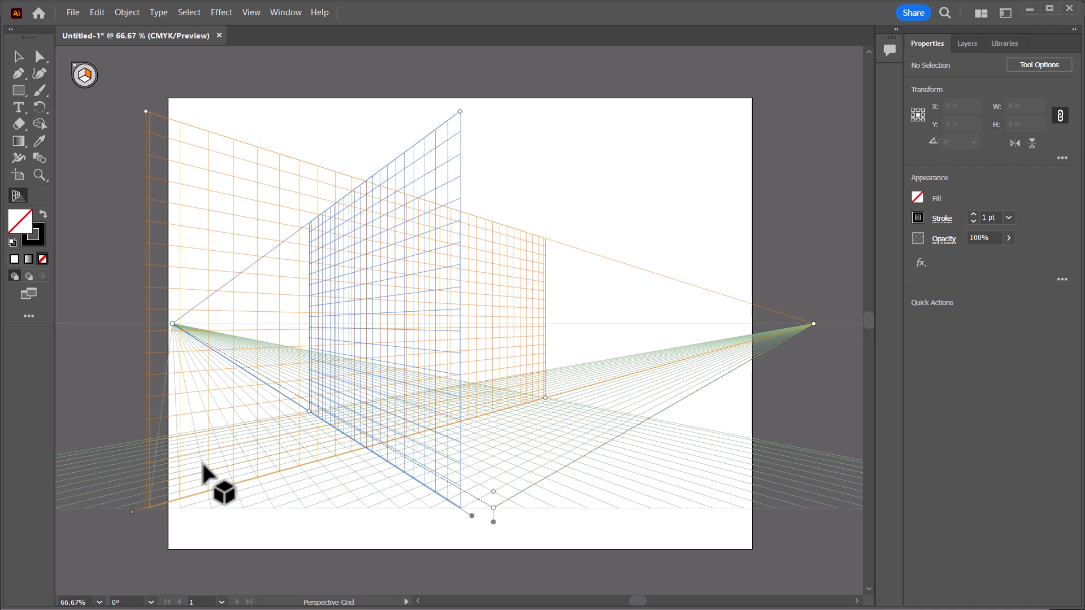
drag(144, 113, 202, 109)
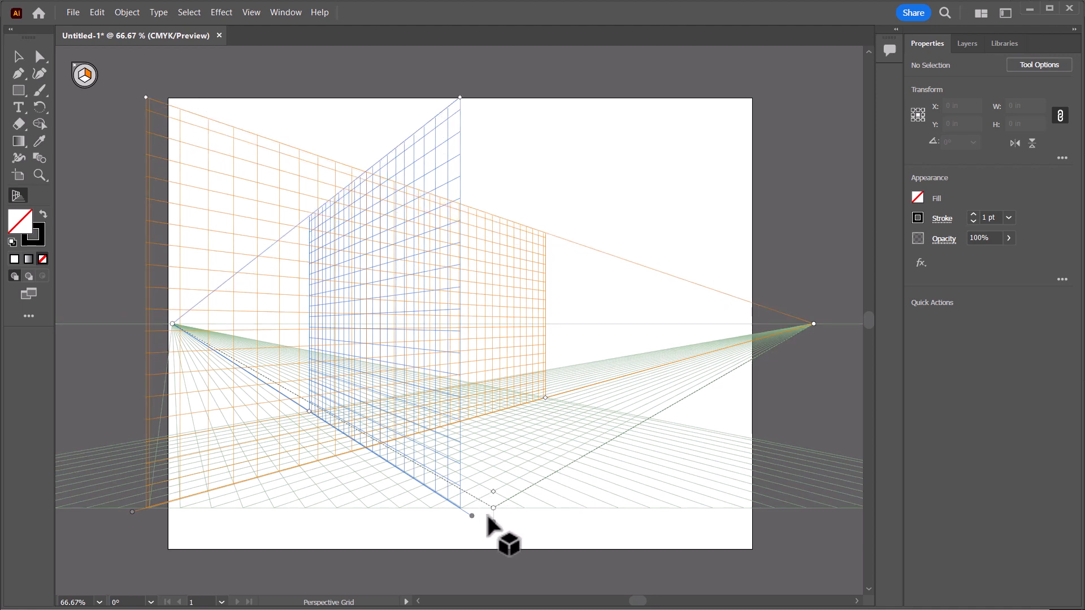
Slide the blue grid plane toward the artboard's right edge and shorten its far extent to meet the orange plane's ground line
drag(473, 513, 713, 460)
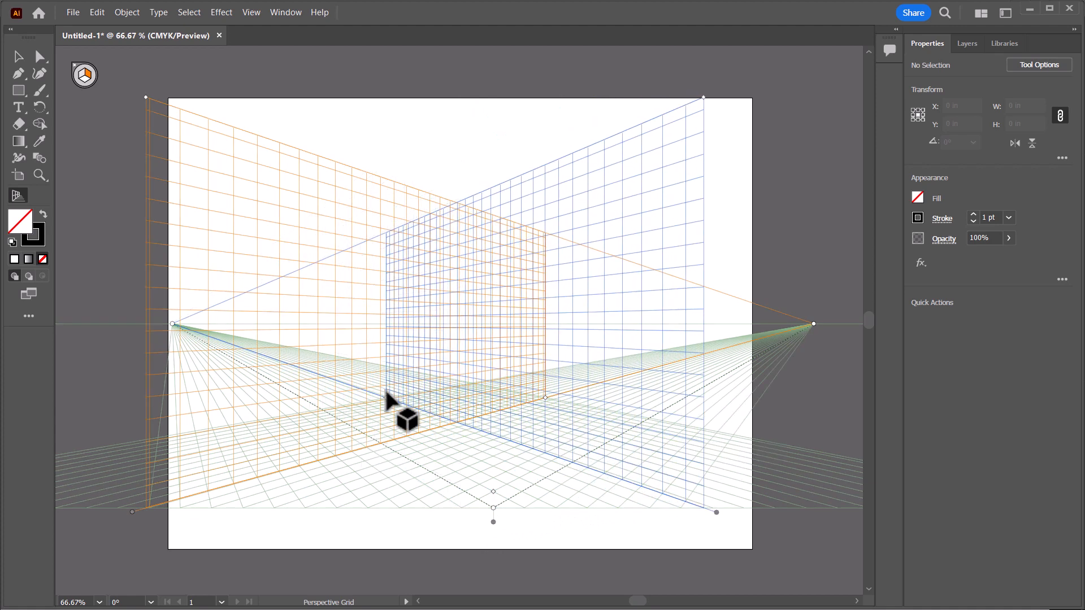
drag(389, 399, 457, 422)
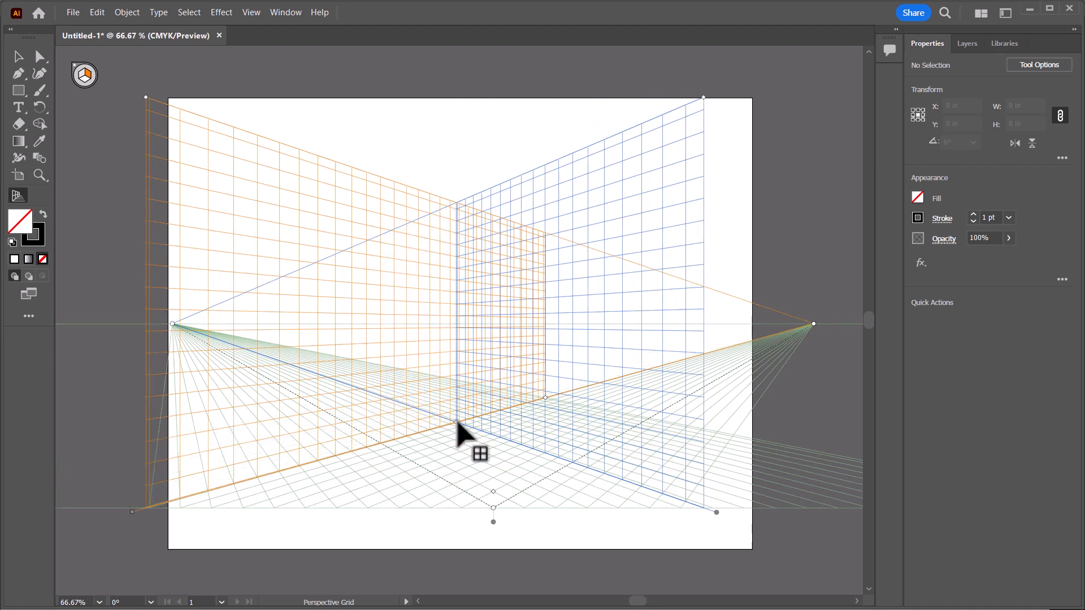
Shorten the orange grid plane's far extent to meet the blue plane at the room's back corner
drag(544, 399, 479, 437)
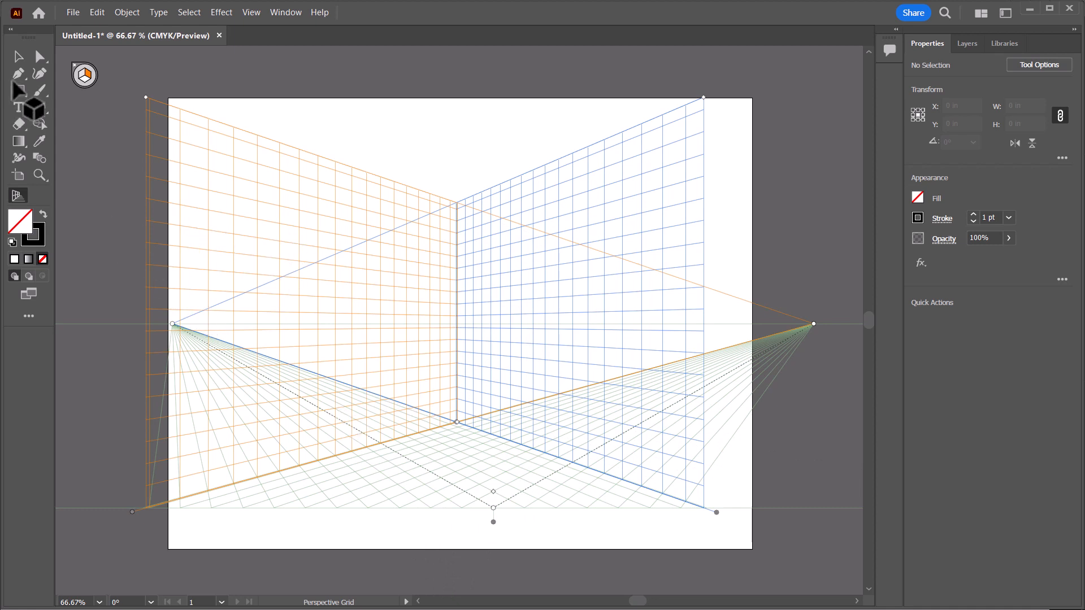
click(18, 56)
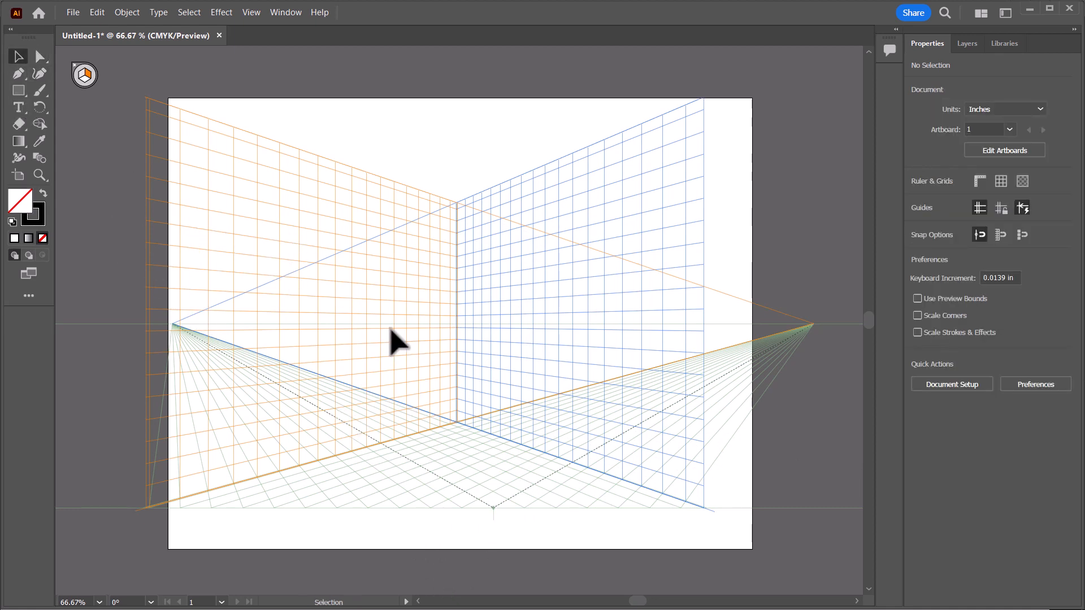
key(shift+p)
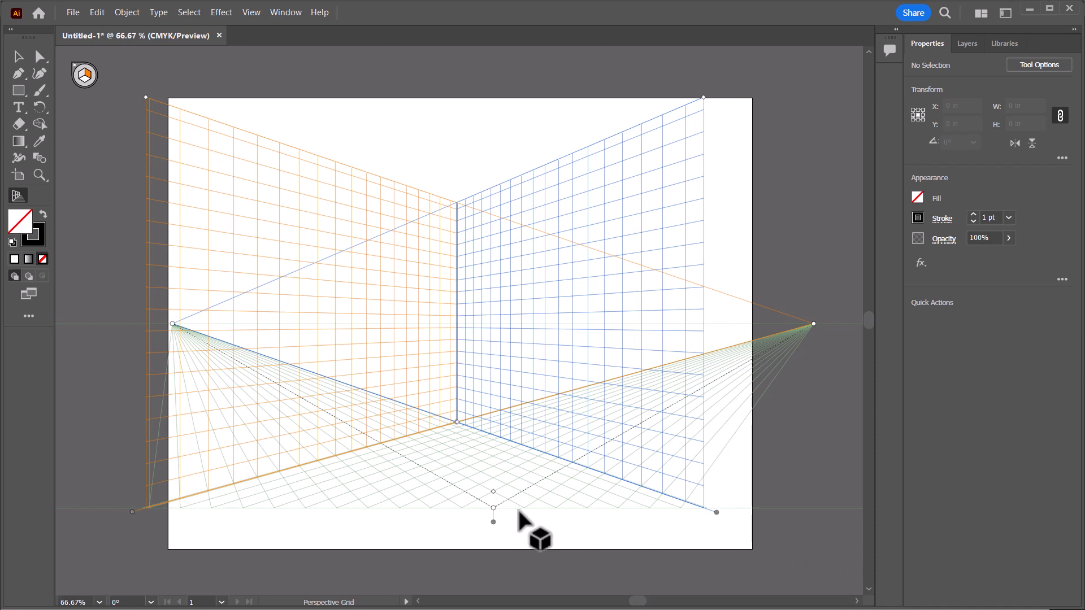
Lower the perspective grid's horizon and shift the grid right to fit the artboard, keeping both planes meeting at the back corner
key(ctrl+minus)
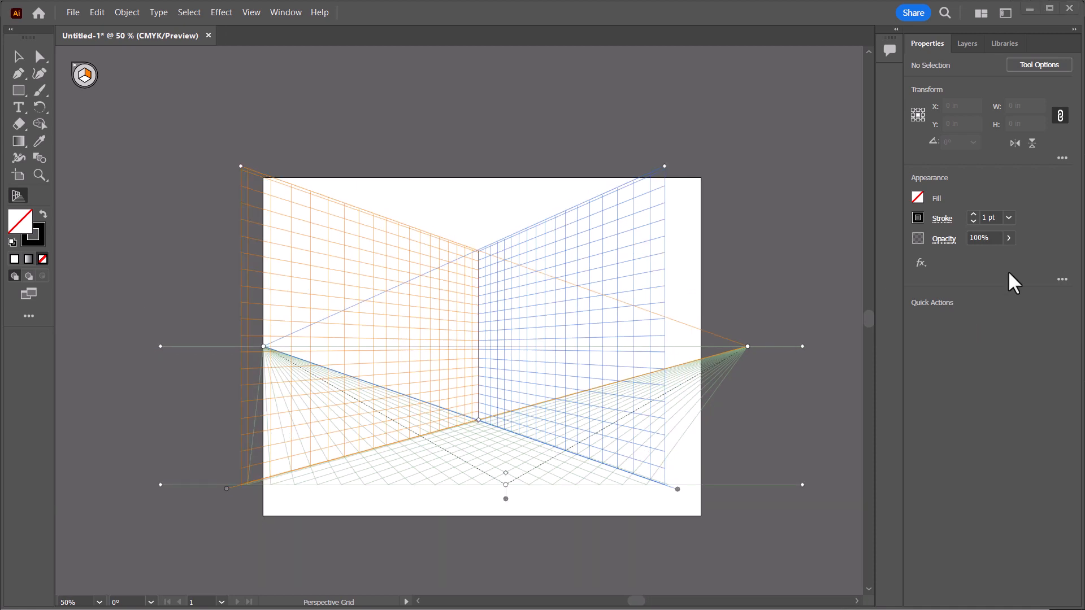
mouse_move(802, 347)
mouse_down()
mouse_move(809, 394)
mouse_move(799, 312)
mouse_move(807, 360)
mouse_up()
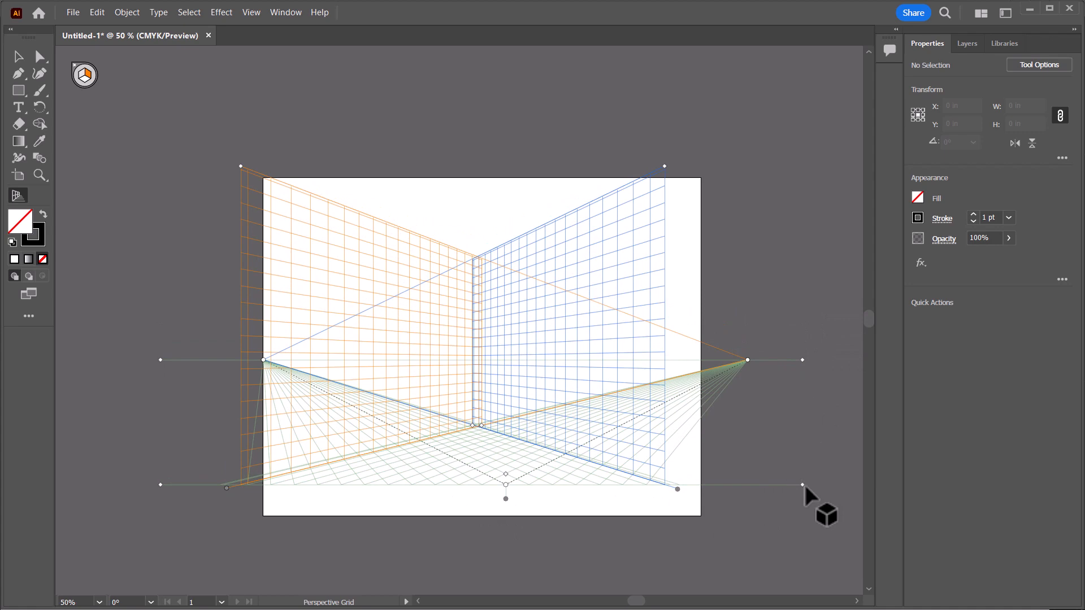
drag(803, 485, 832, 484)
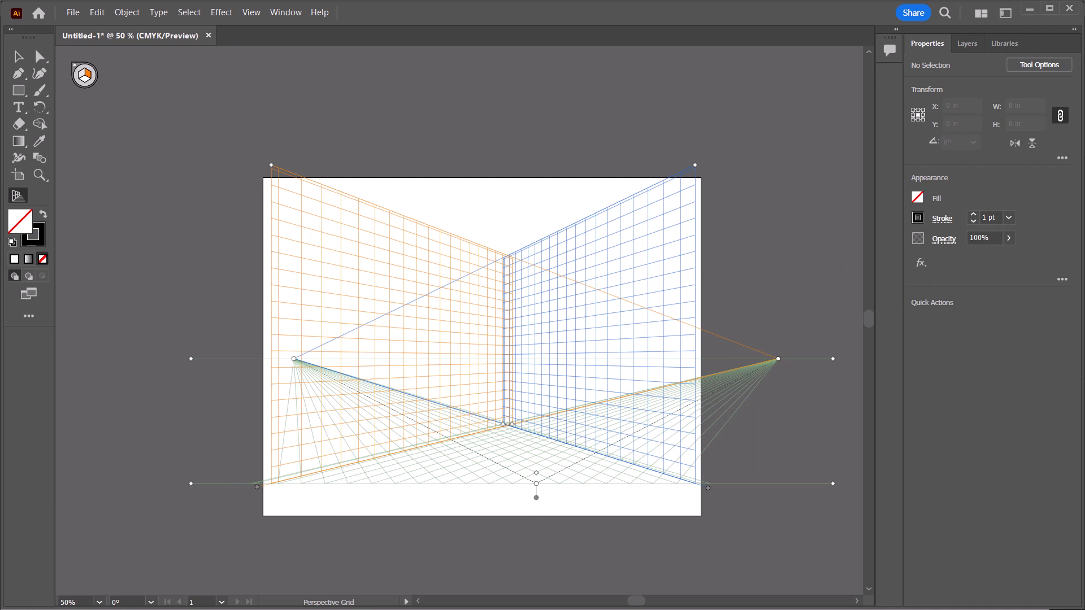
drag(512, 425, 506, 425)
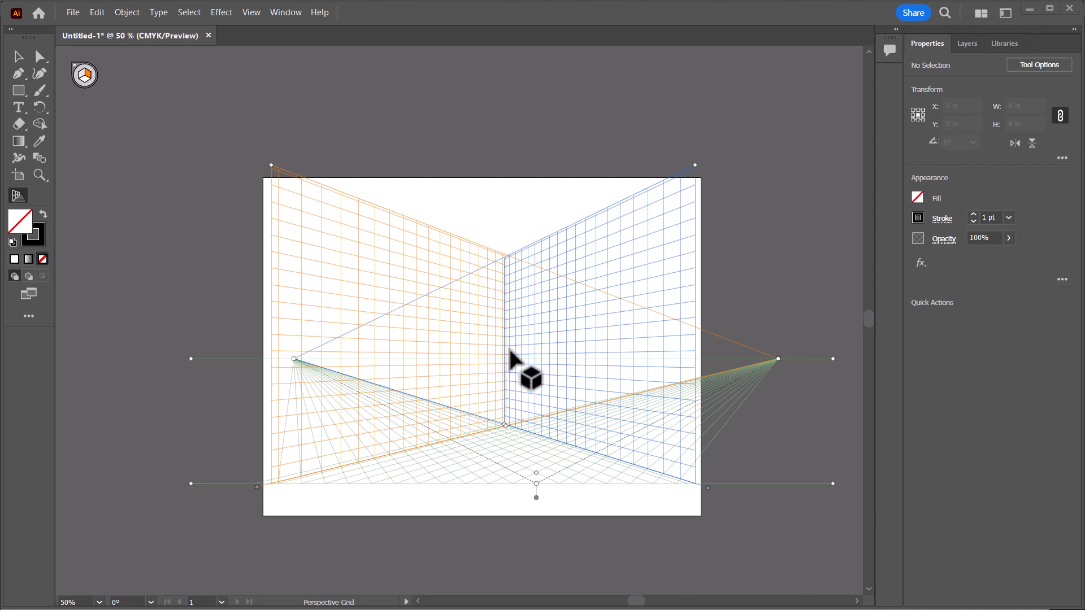
With the Left Grid active, draw a wall rectangle about 6.30 by 6.67 in on the blue plane from the back corner
scroll(513, 356, up, 2)
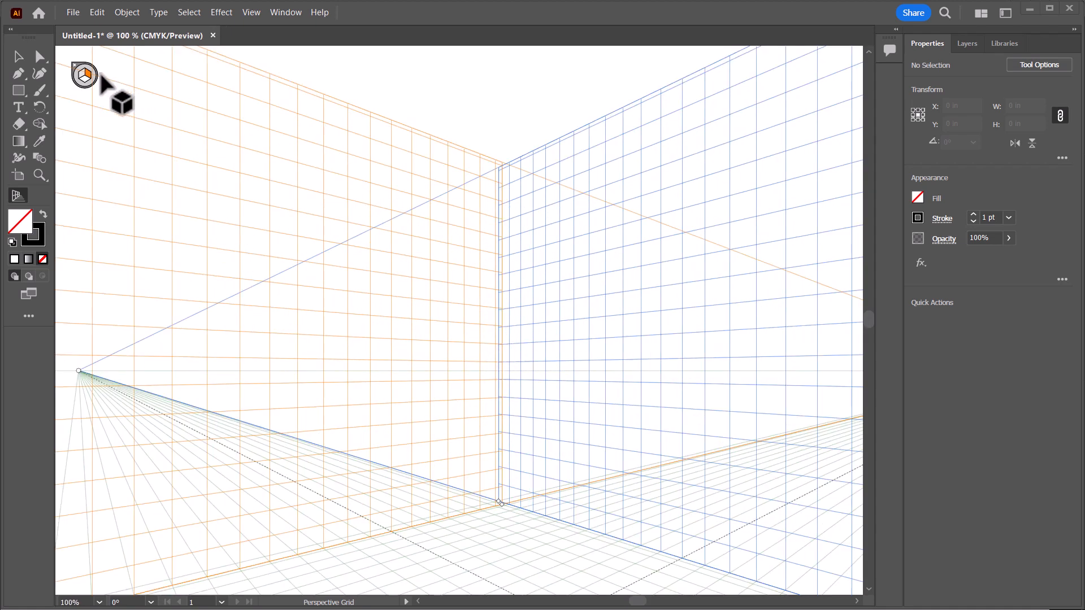
click(83, 74)
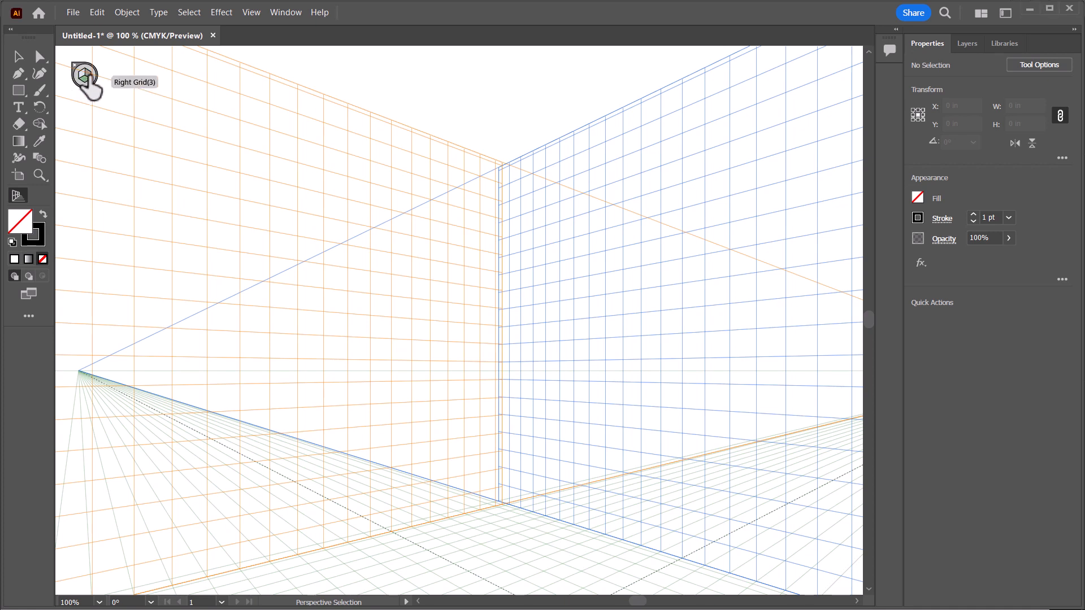
click(85, 74)
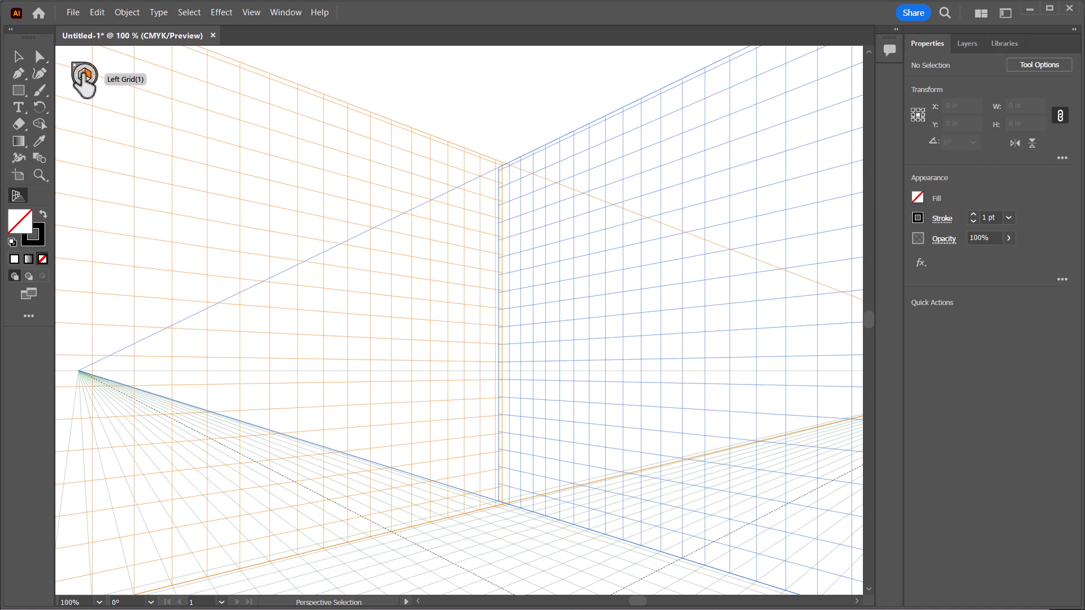
click(82, 74)
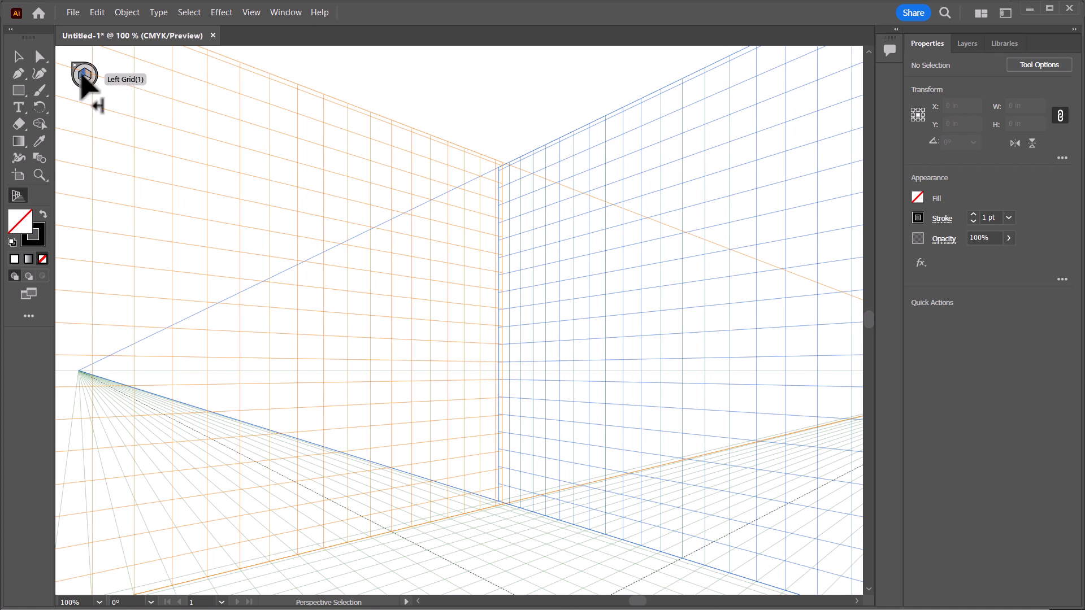
click(18, 90)
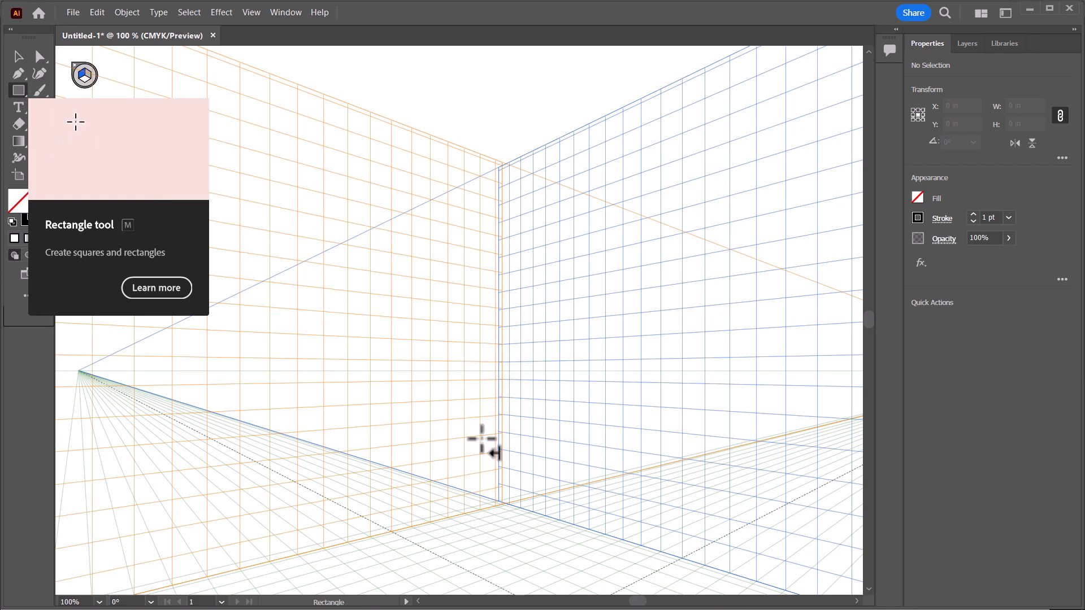
click(499, 502)
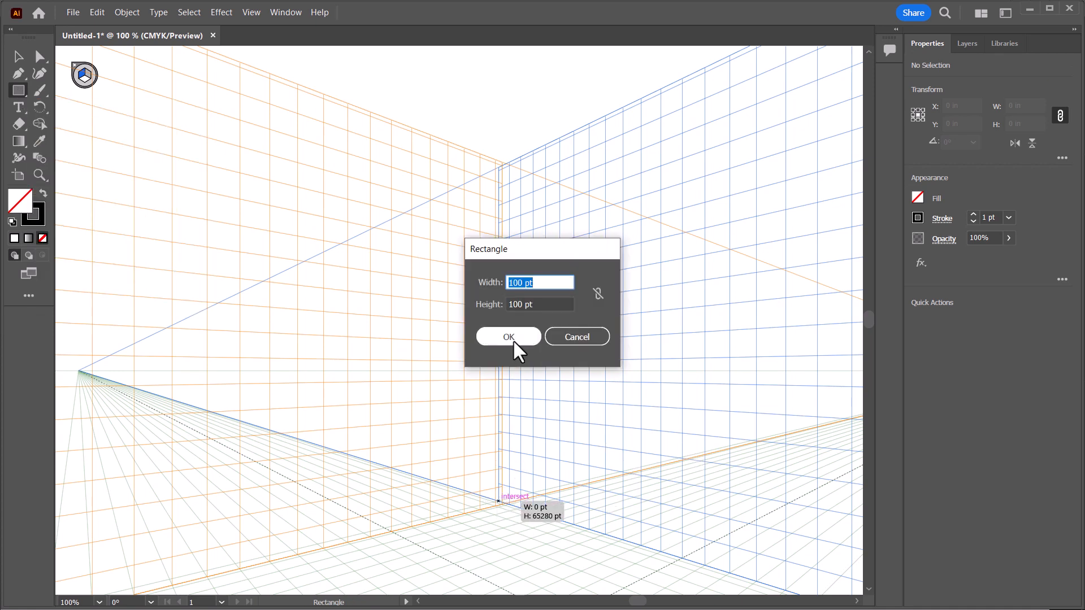
click(571, 351)
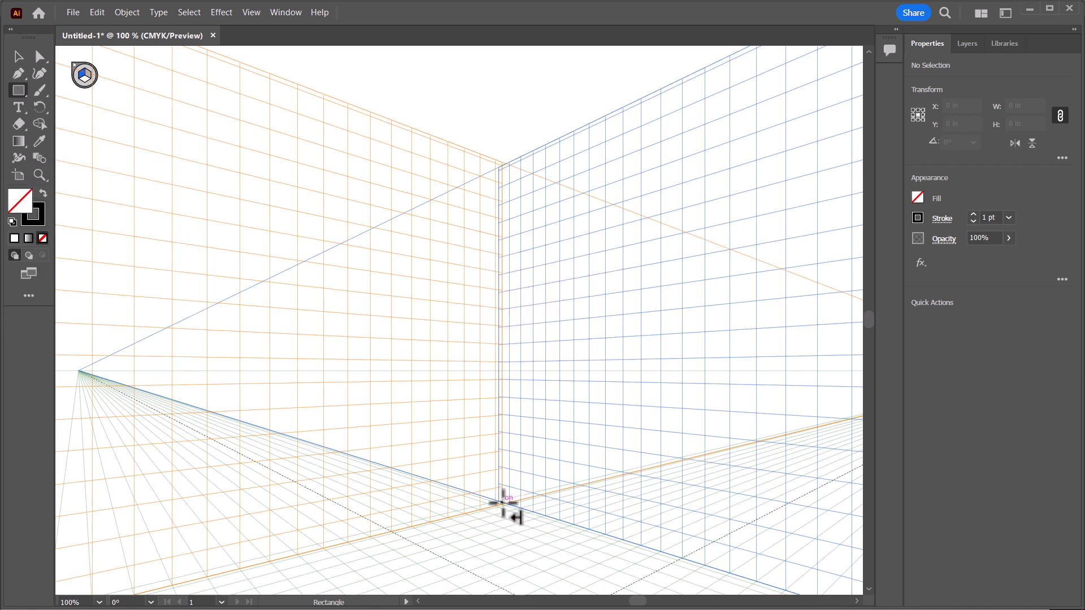
drag(502, 502, 770, 128)
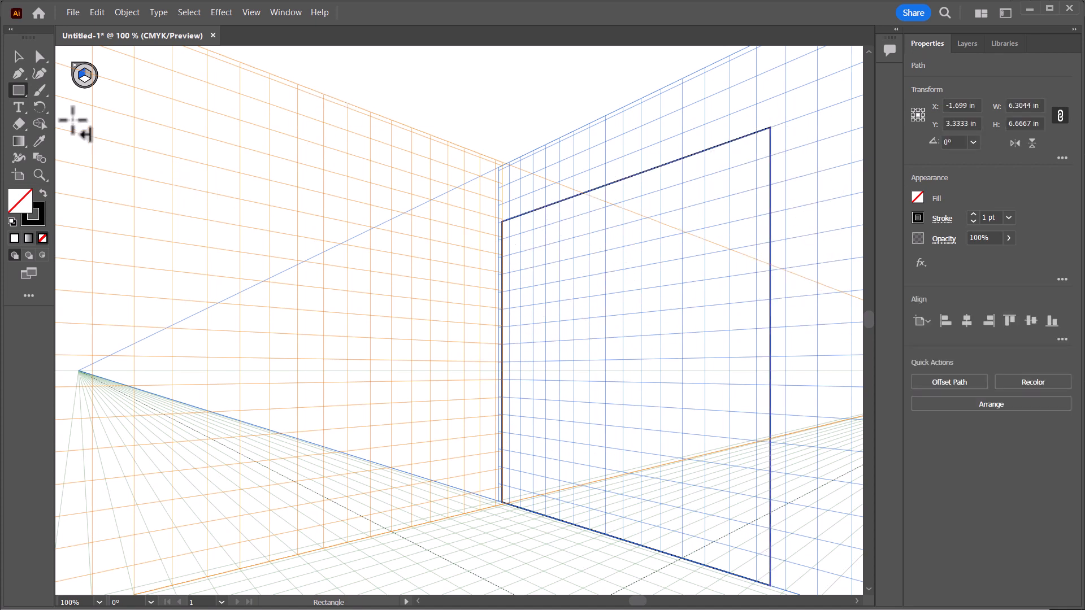
With the Right Grid active, draw a wall rectangle about 6.62 by 6.54 in on the orange plane from the back corner
click(87, 73)
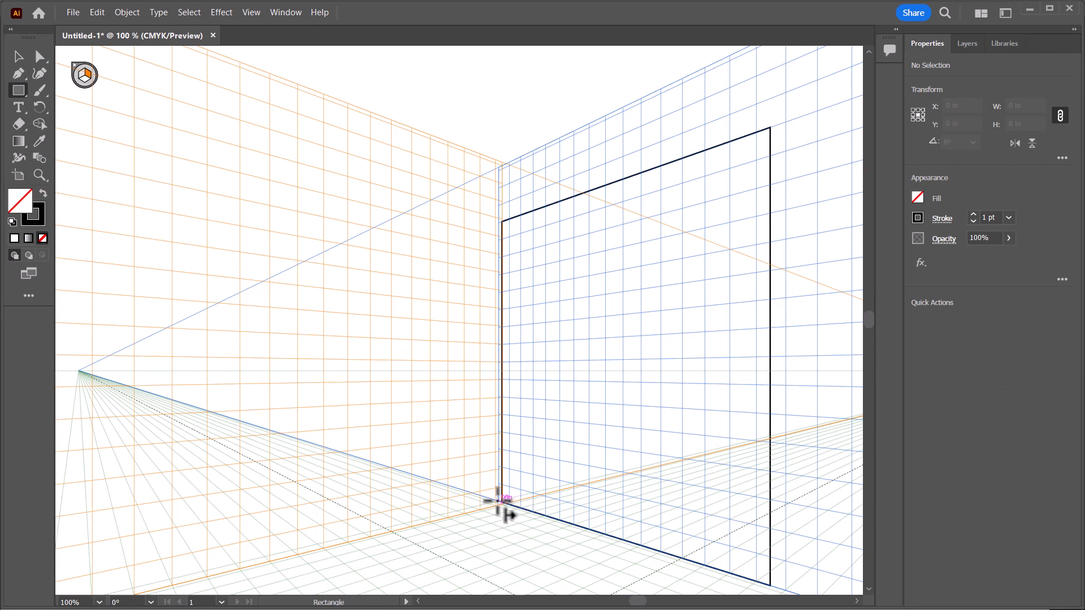
drag(501, 502, 117, 115)
scroll(406, 257, down, 2)
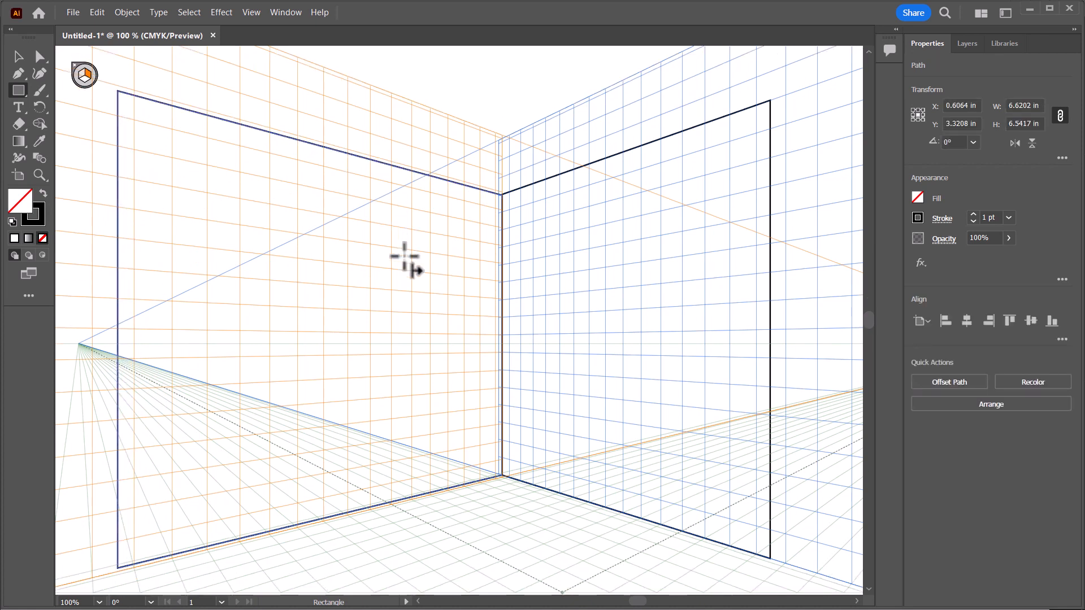
With the ground plane active, draw a floor rectangle about 6.37 by 6.57 in from the back corner toward the viewer
scroll(406, 257, down, 3)
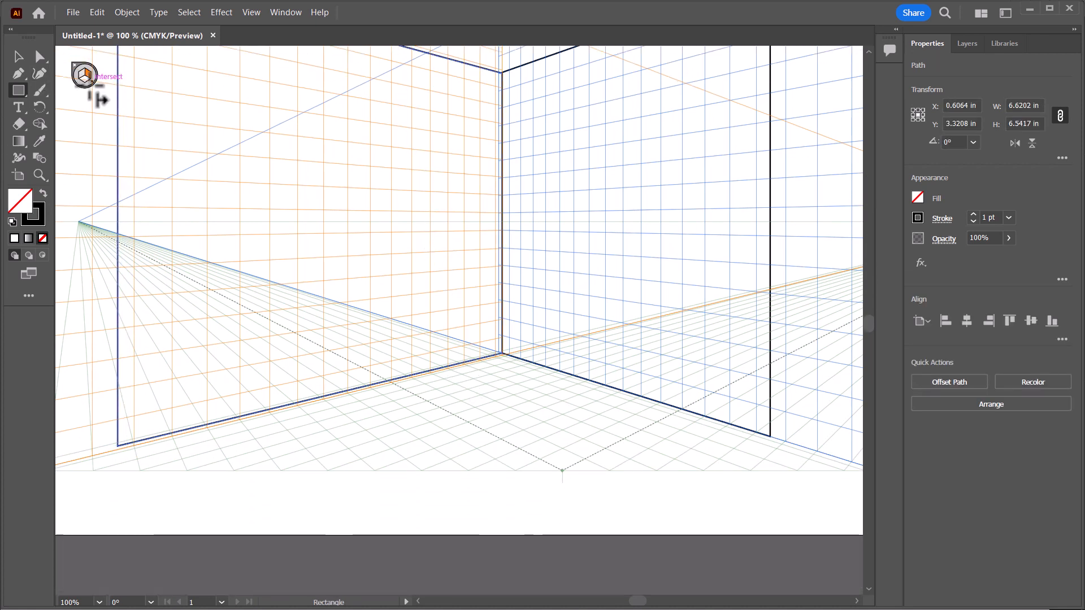
click(84, 80)
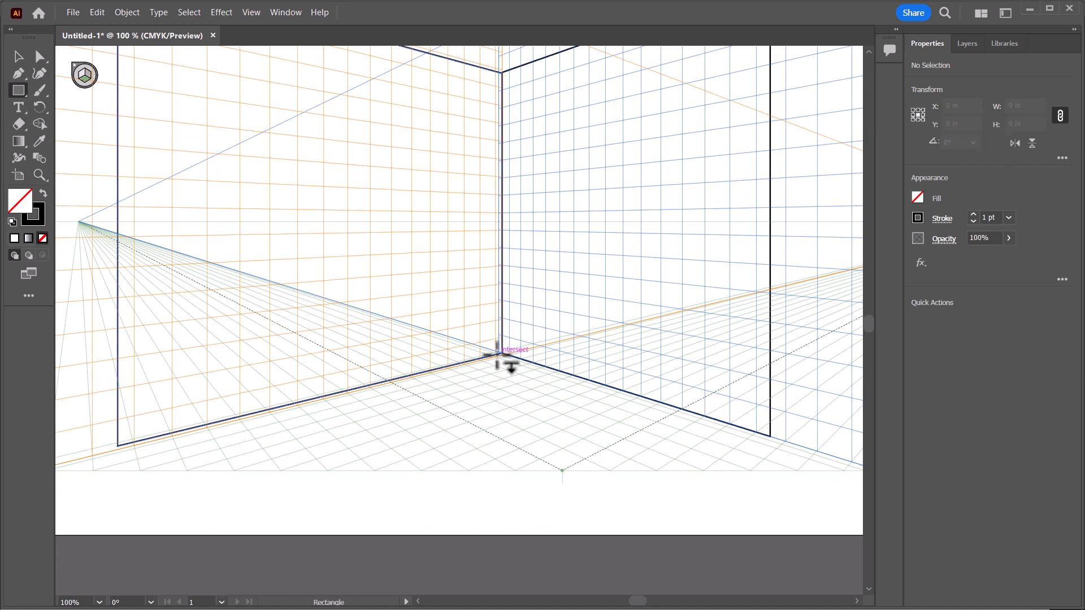
drag(503, 353, 237, 523)
Draw a smaller floor rectangle about 4.15 by 2.99 in on the ground plane, starting at the back corner
scroll(388, 395, up, 6)
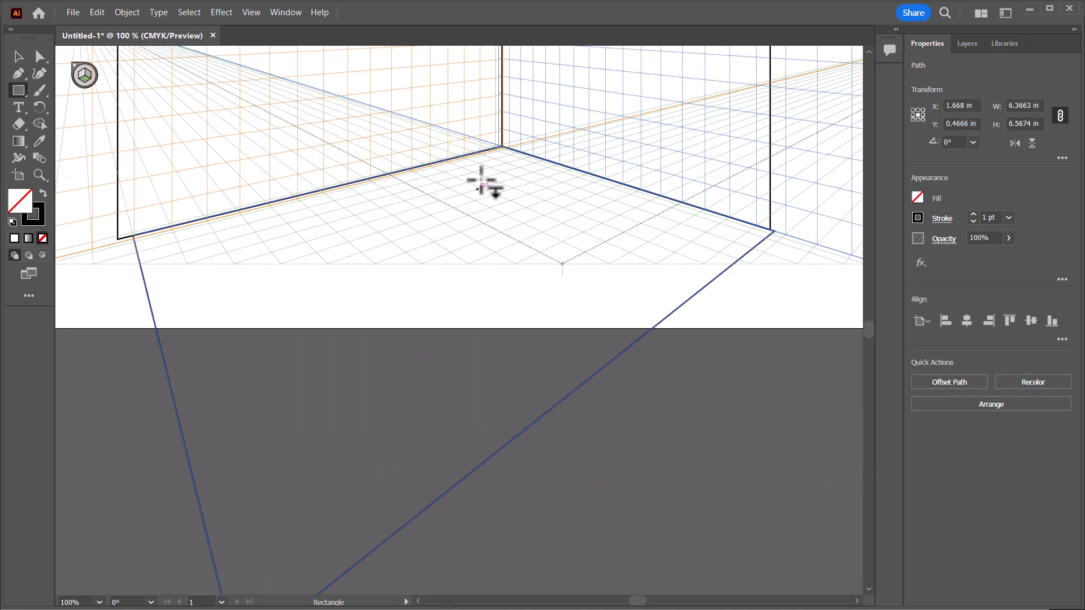
drag(501, 146, 517, 249)
scroll(520, 253, up, 1)
scroll(520, 252, up, 14)
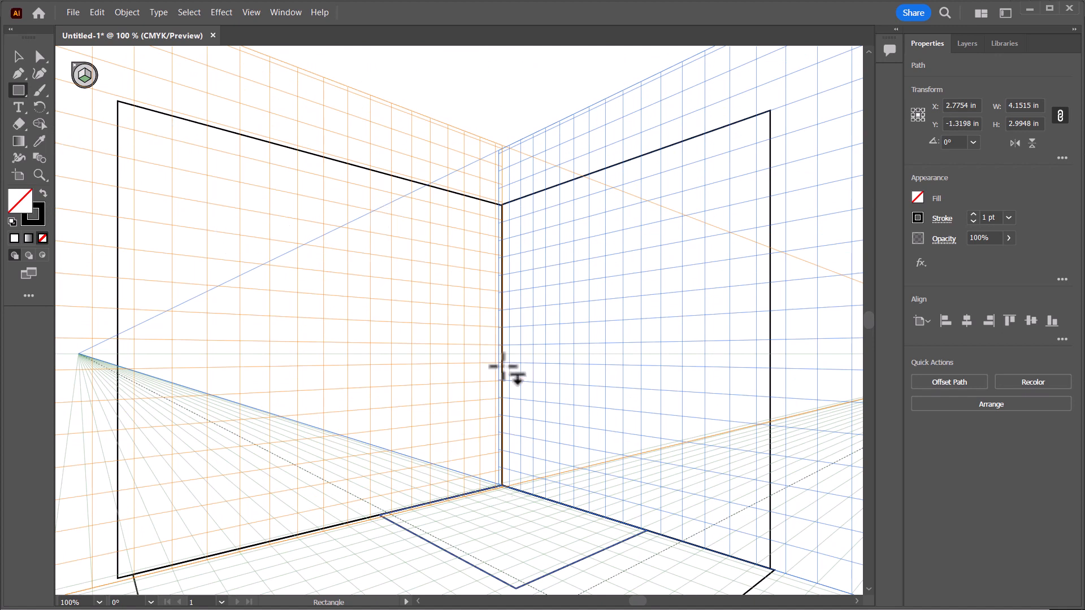
With the Left Grid active, draw a rectangle about 82.02 by 25.54 in rising from the large floor rectangle's left edge
scroll(375, 392, down, 8)
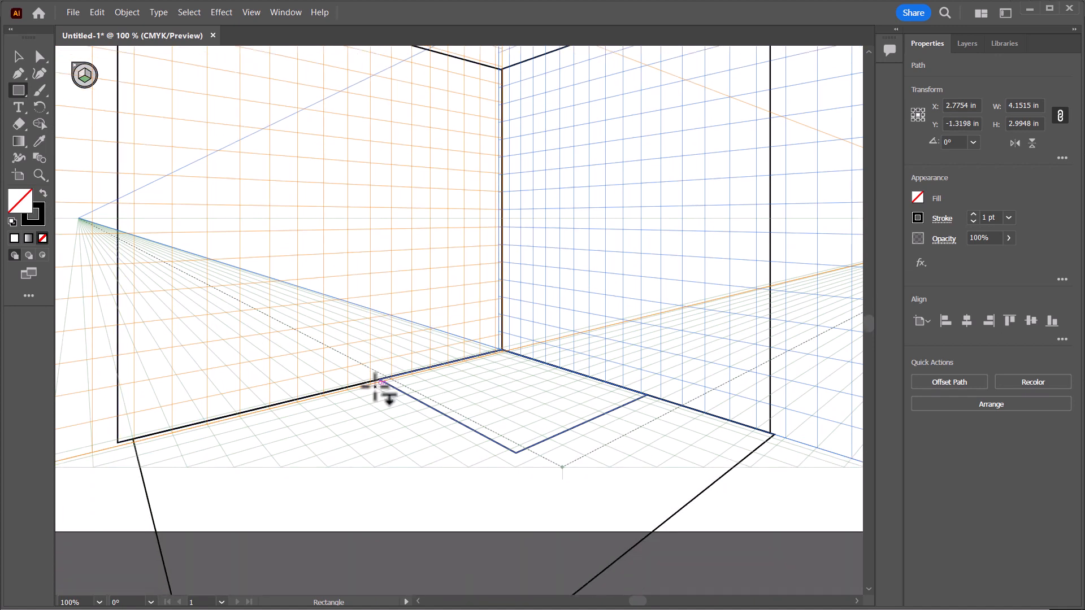
scroll(346, 363, down, 2)
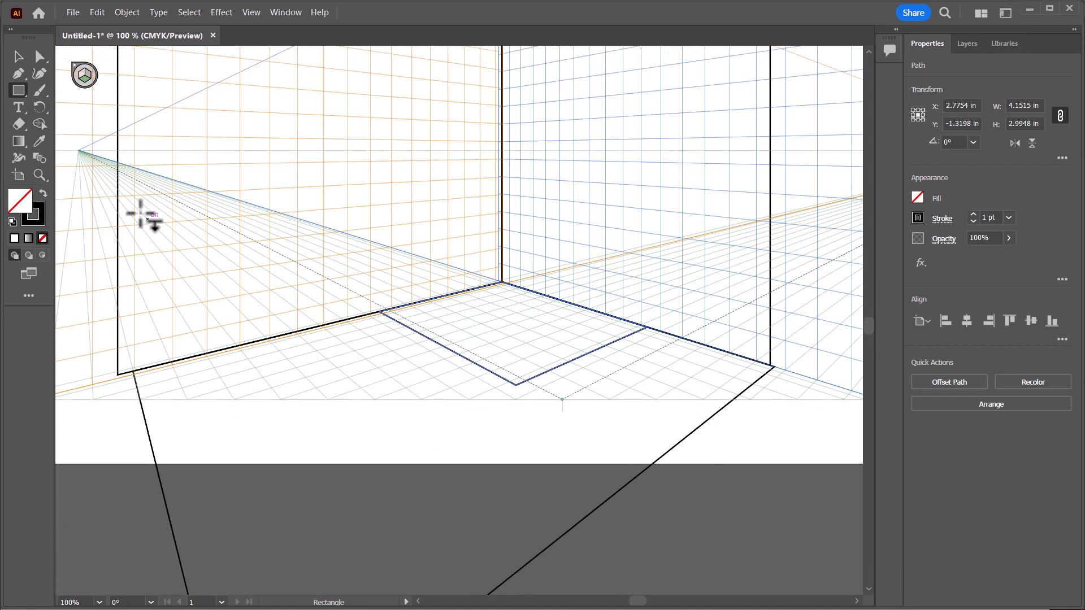
scroll(255, 303, down, 2)
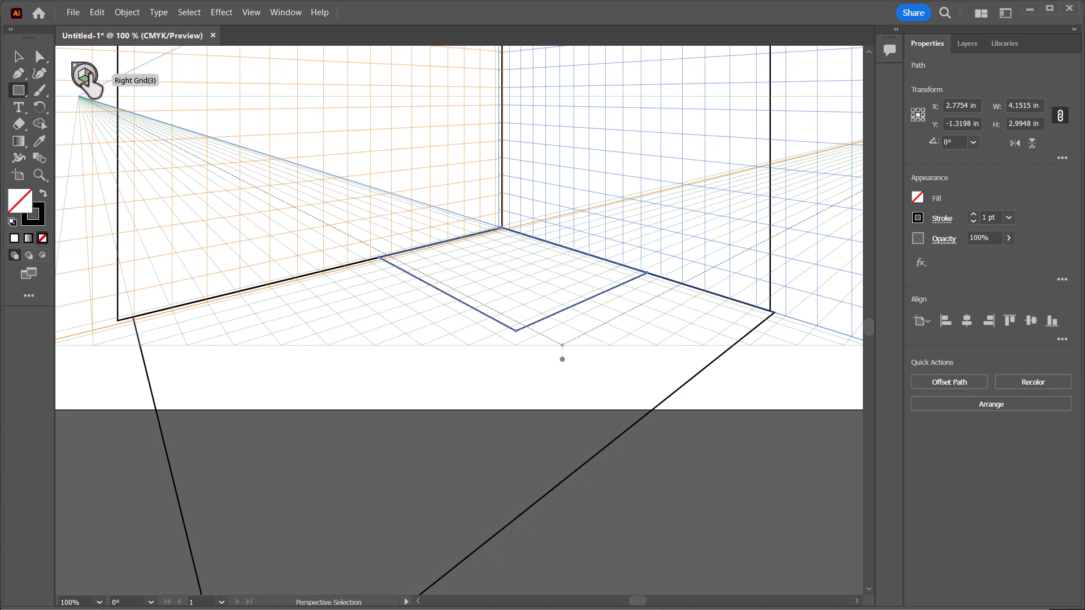
click(88, 76)
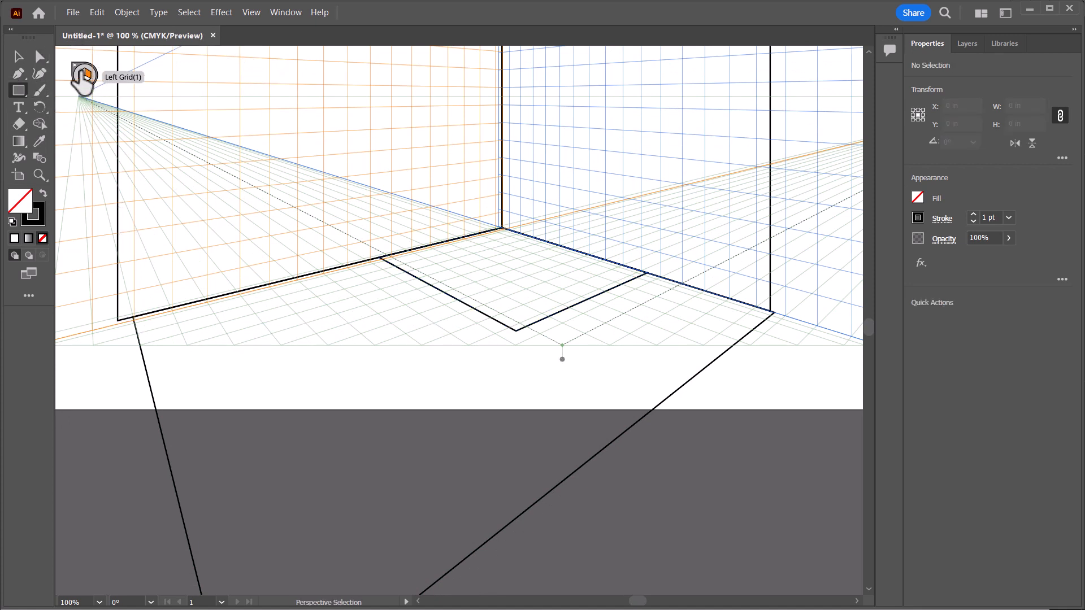
click(81, 74)
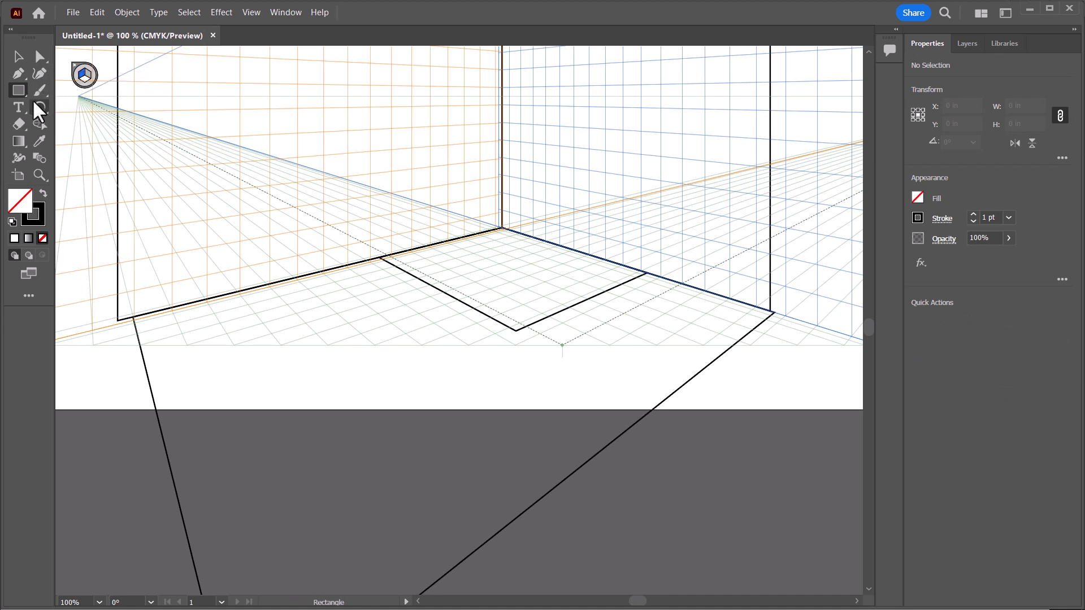
drag(133, 320, 243, 343)
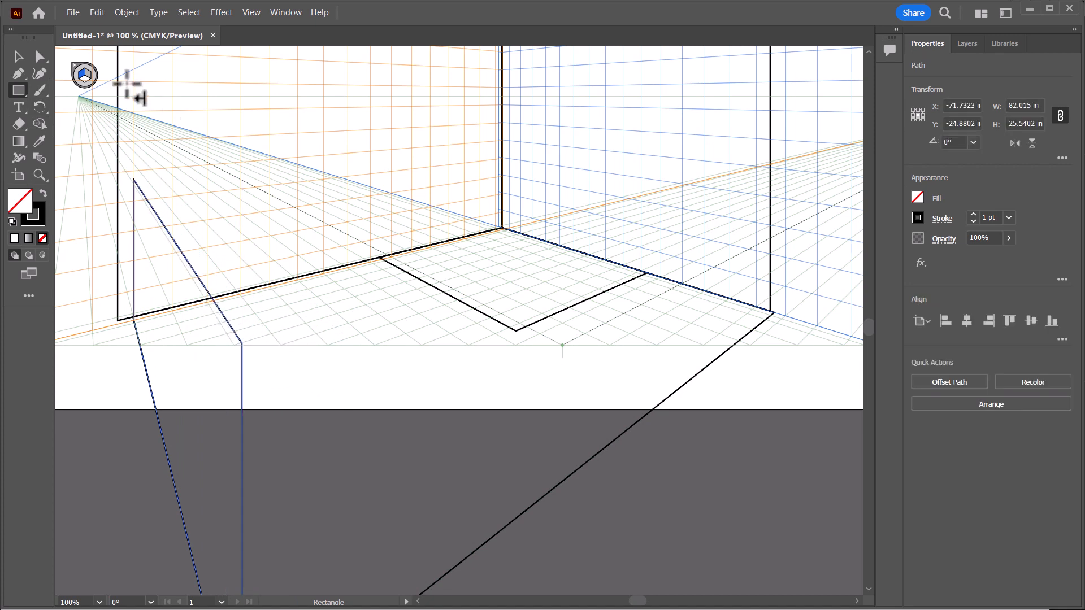
With the Right Grid active, draw a rectangle about 20.19 by 6.58 in along the large floor rectangle's front right edge
click(80, 86)
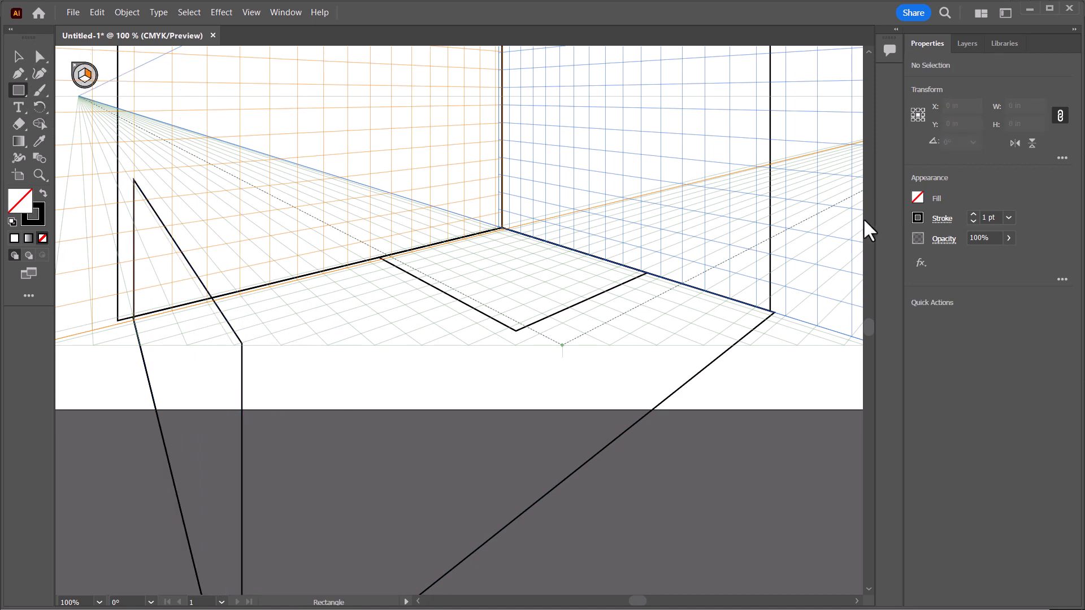
scroll(291, 441, down, 5)
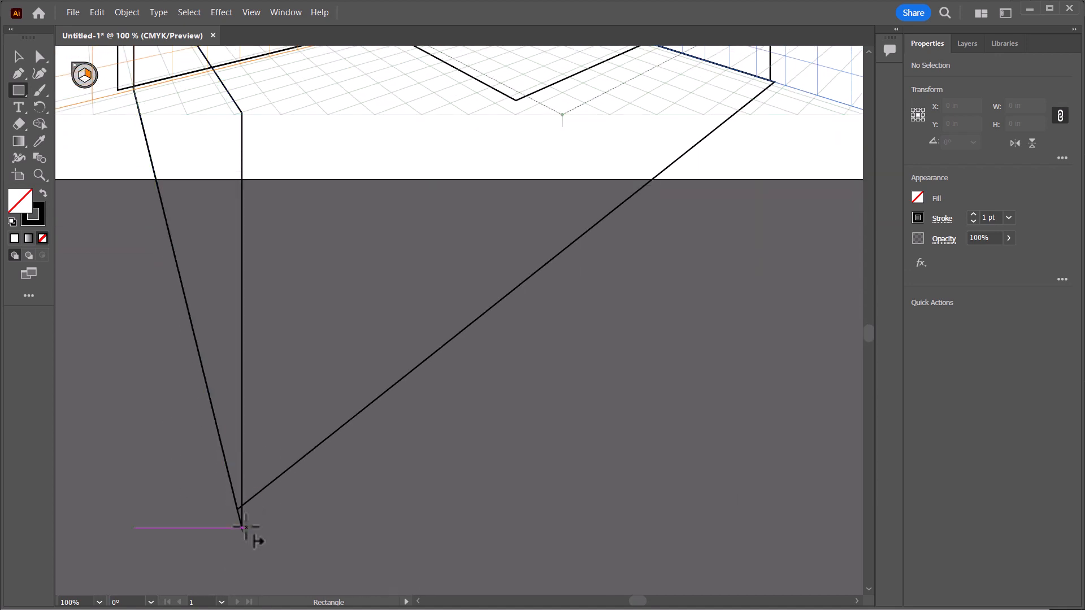
drag(243, 527, 767, 124)
scroll(379, 182, up, 3)
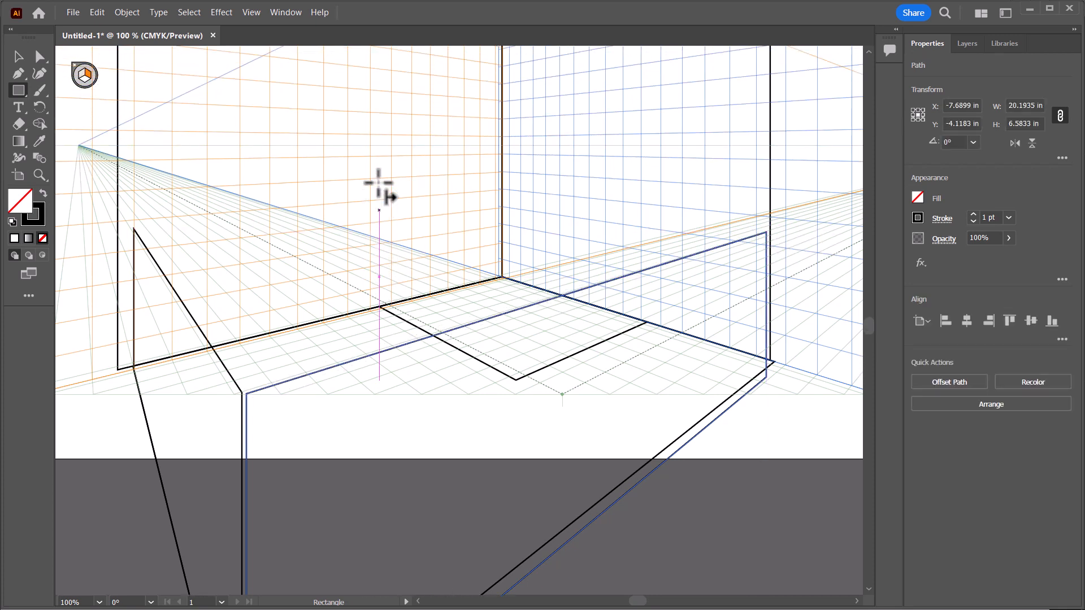
scroll(379, 183, up, 2)
scroll(381, 182, up, 1)
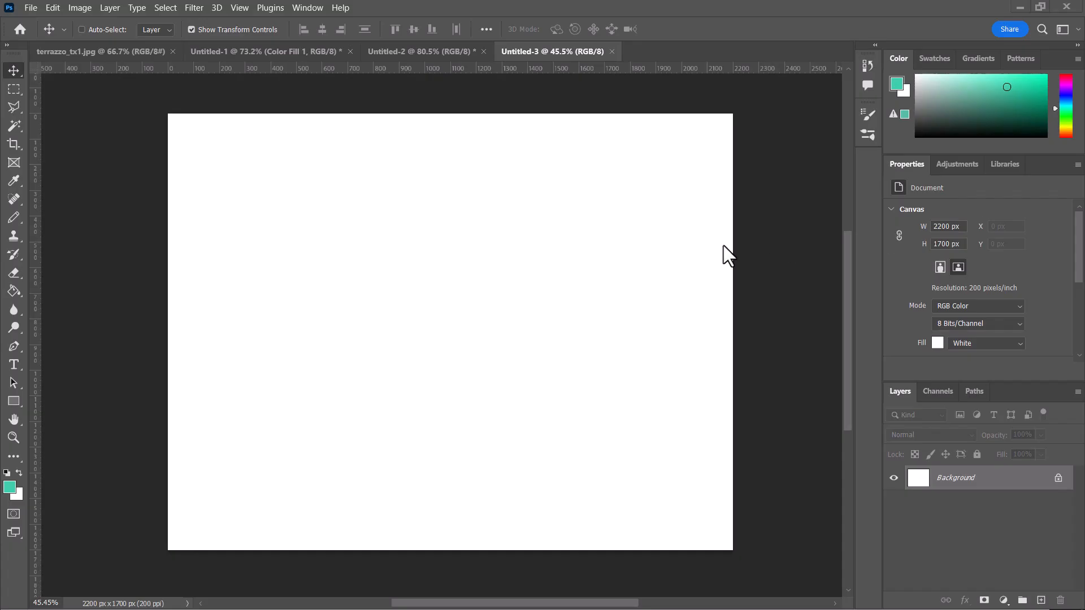
Place Perspective linework.ai as an embedded smart object in the blank document, cropped to its bounding box
click(32, 7)
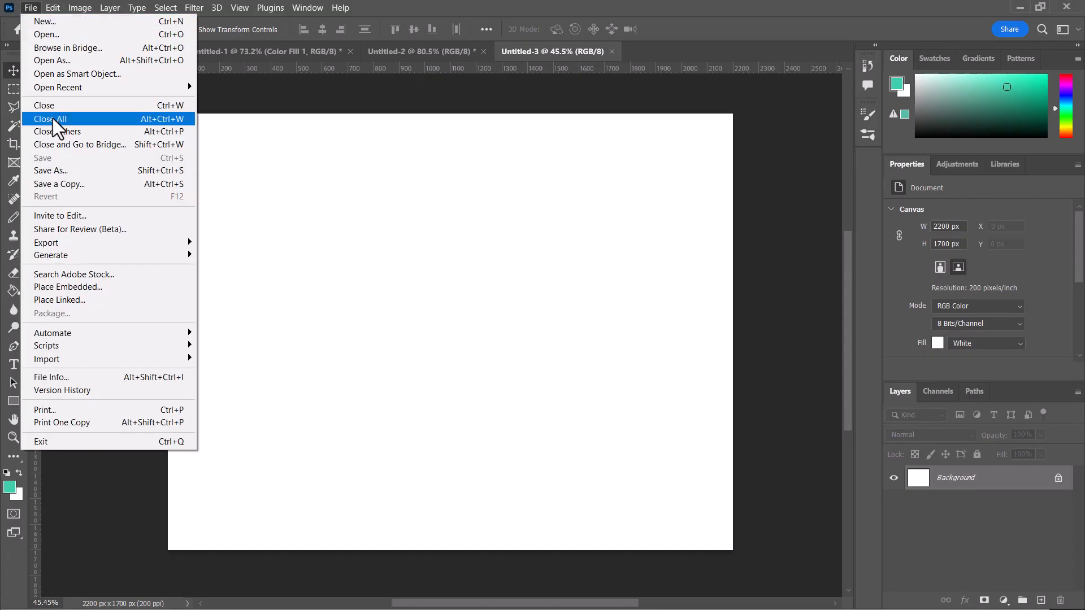
click(82, 287)
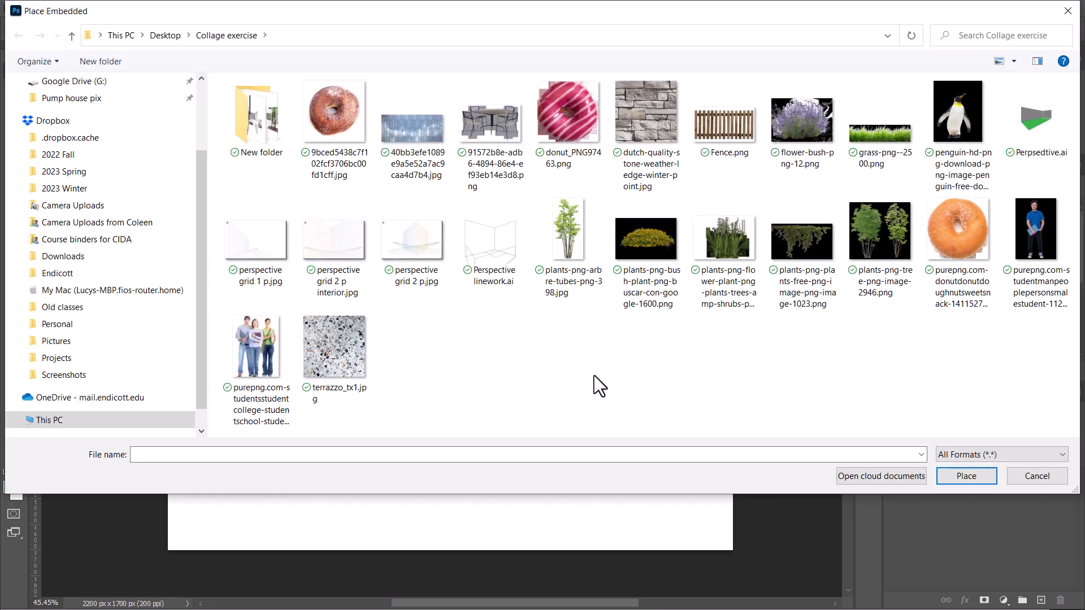
click(496, 272)
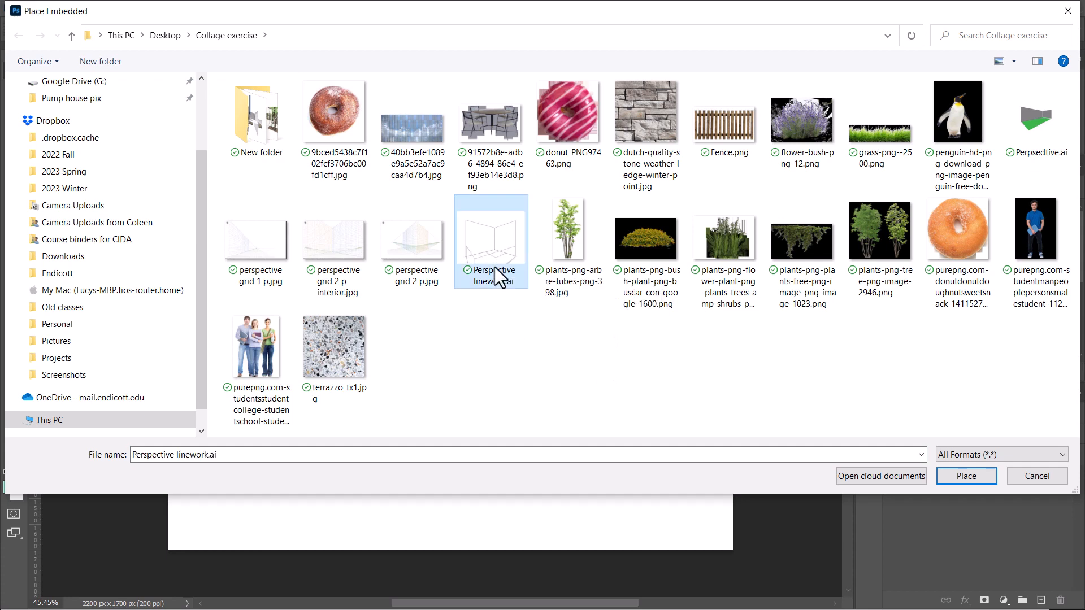
click(960, 478)
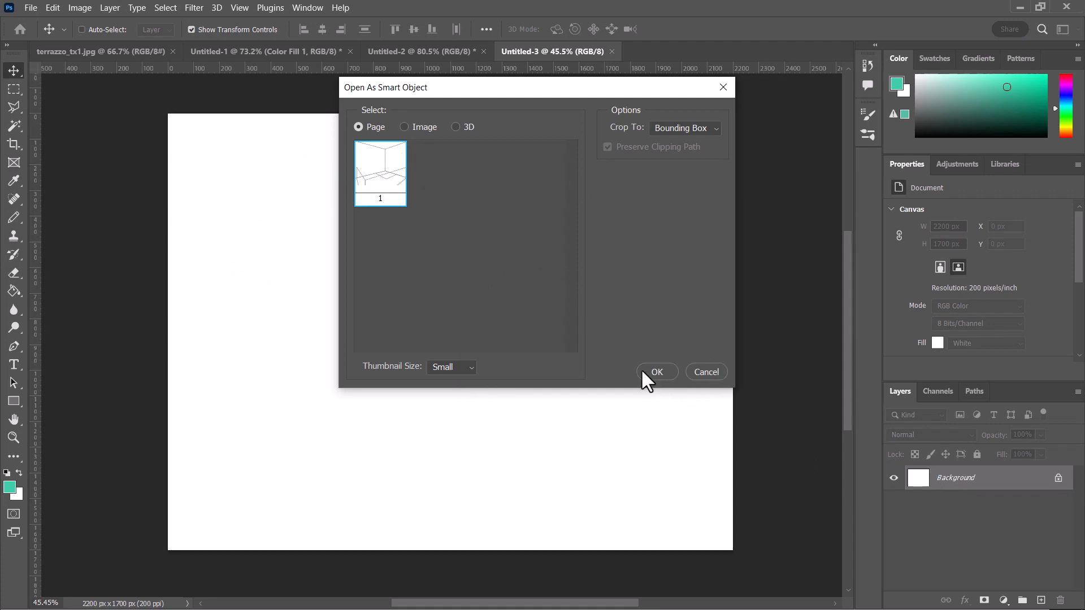
click(658, 372)
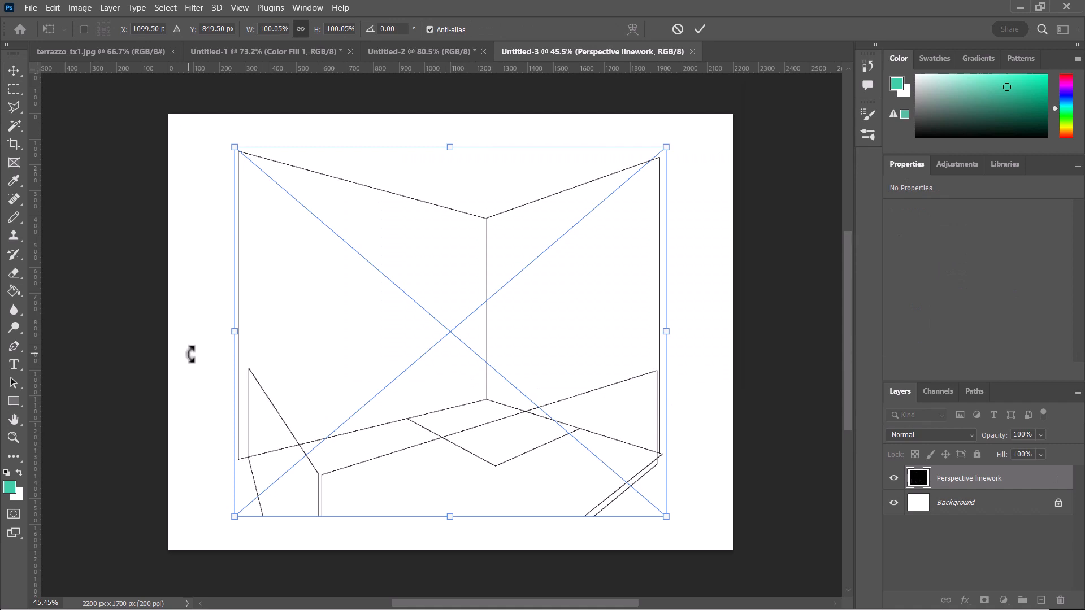
click(700, 29)
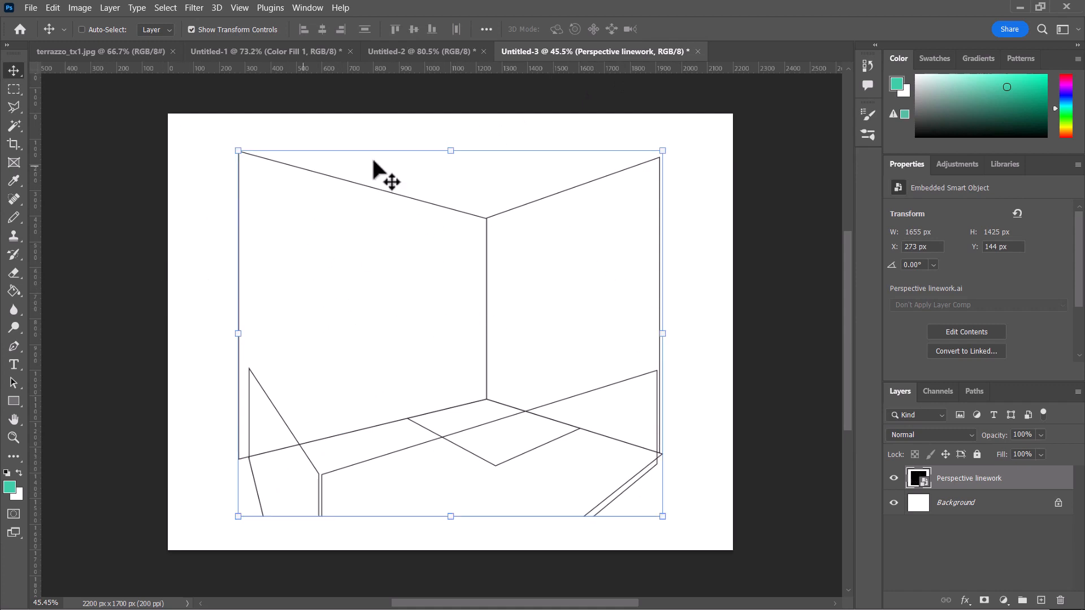
Scale the placed linework proportionally to about 1944 by 1675 px so it nearly fills the canvas height
drag(237, 153, 195, 114)
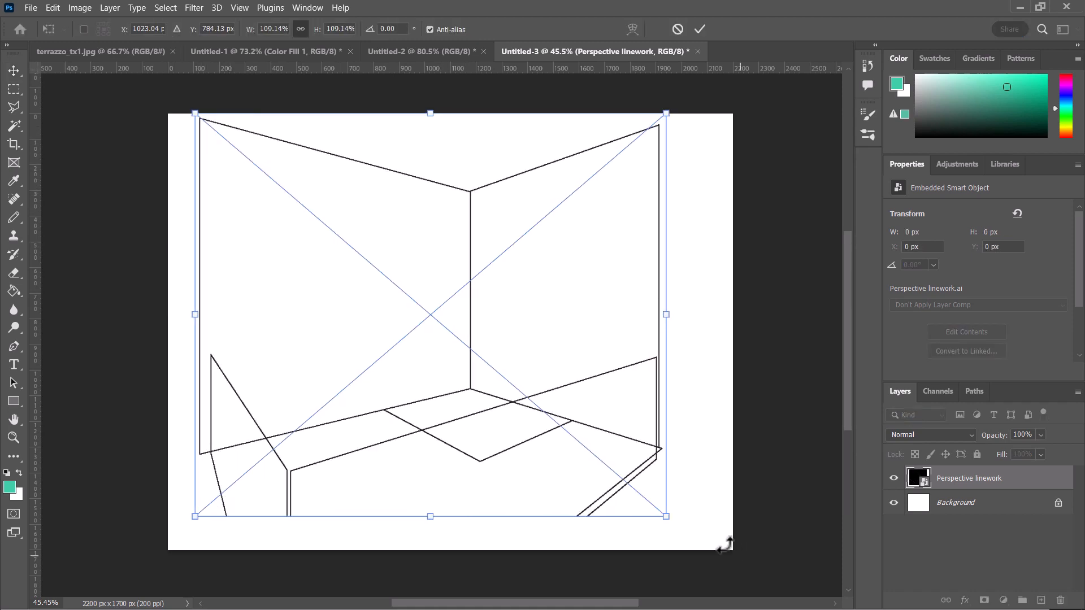
drag(665, 516, 702, 548)
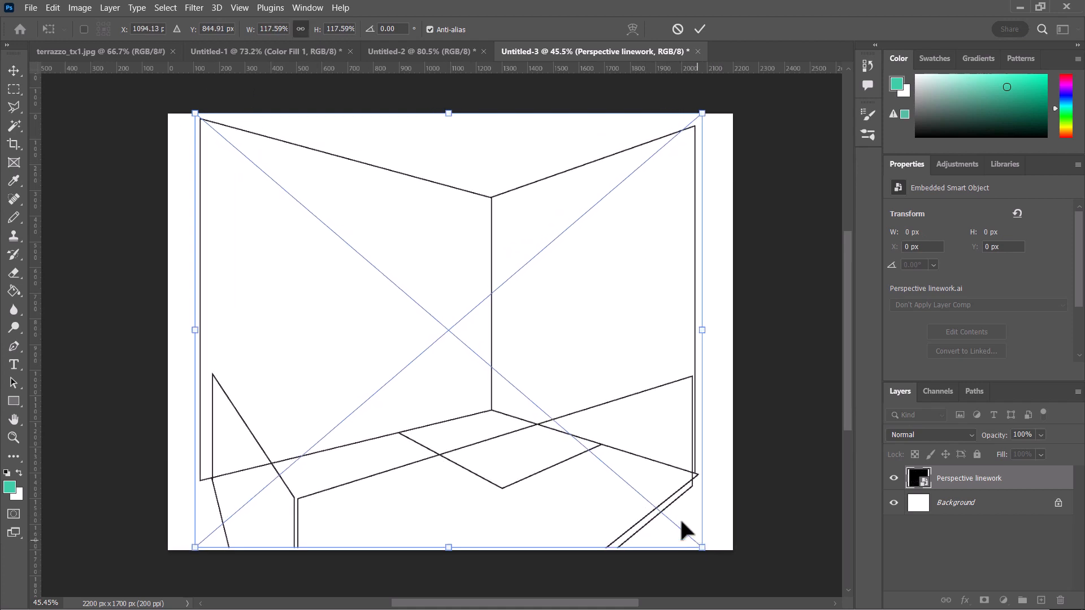
click(697, 28)
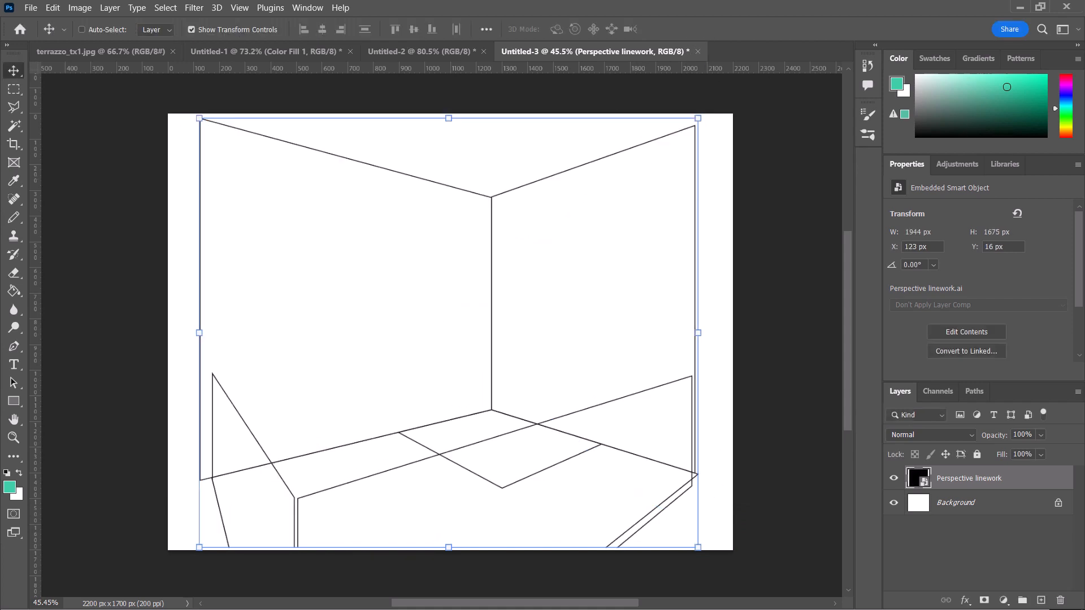
On a new layer, select the left wall area of the linework with the Magic Wand set to sample all layers
key(w)
key(ctrl+shift+alt+n)
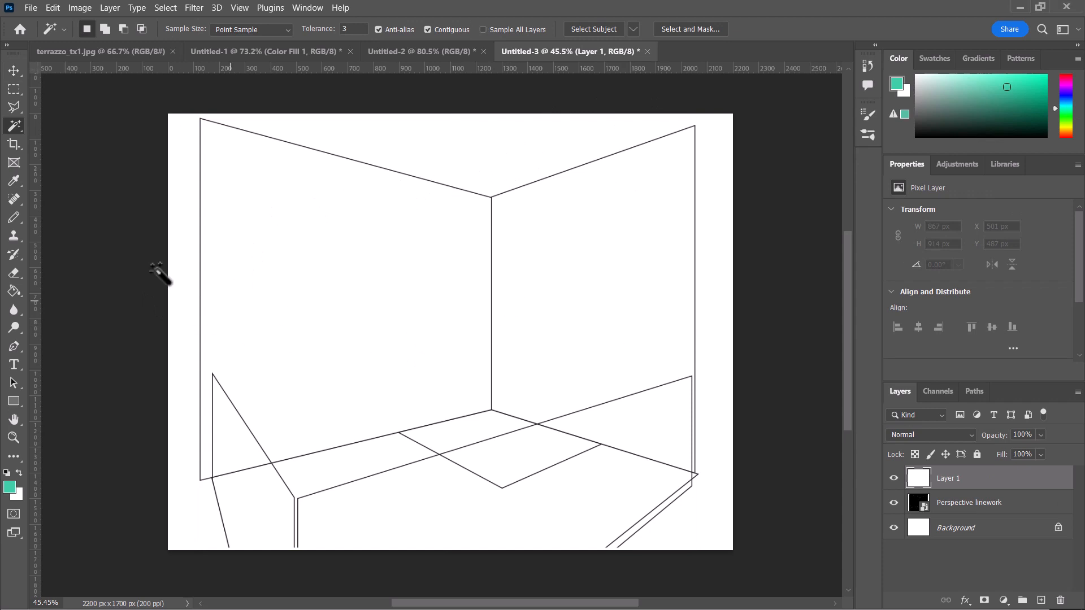
click(350, 236)
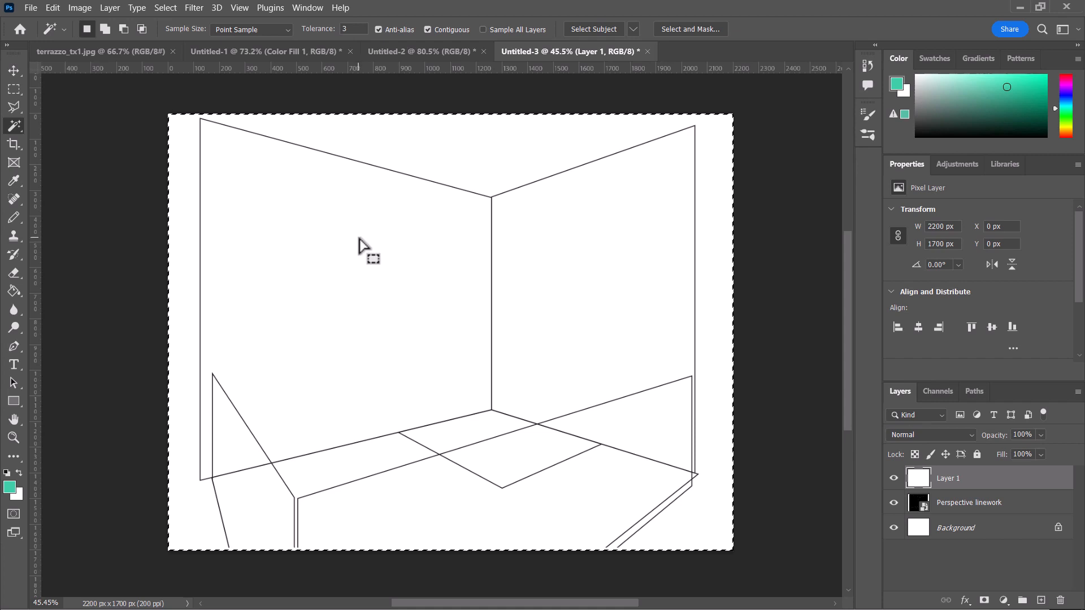
click(983, 510)
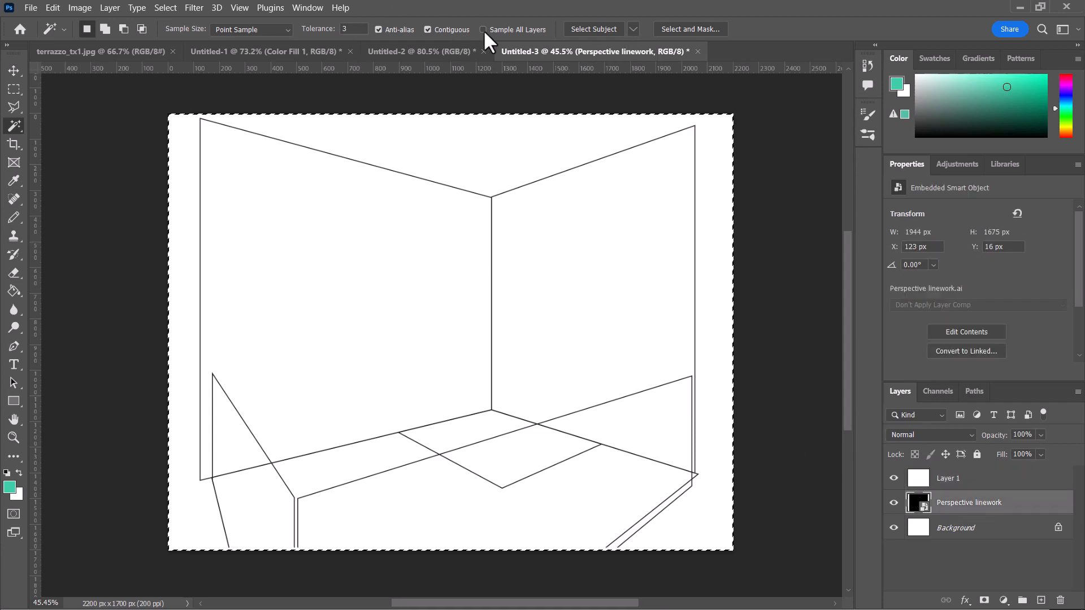
click(483, 30)
click(968, 479)
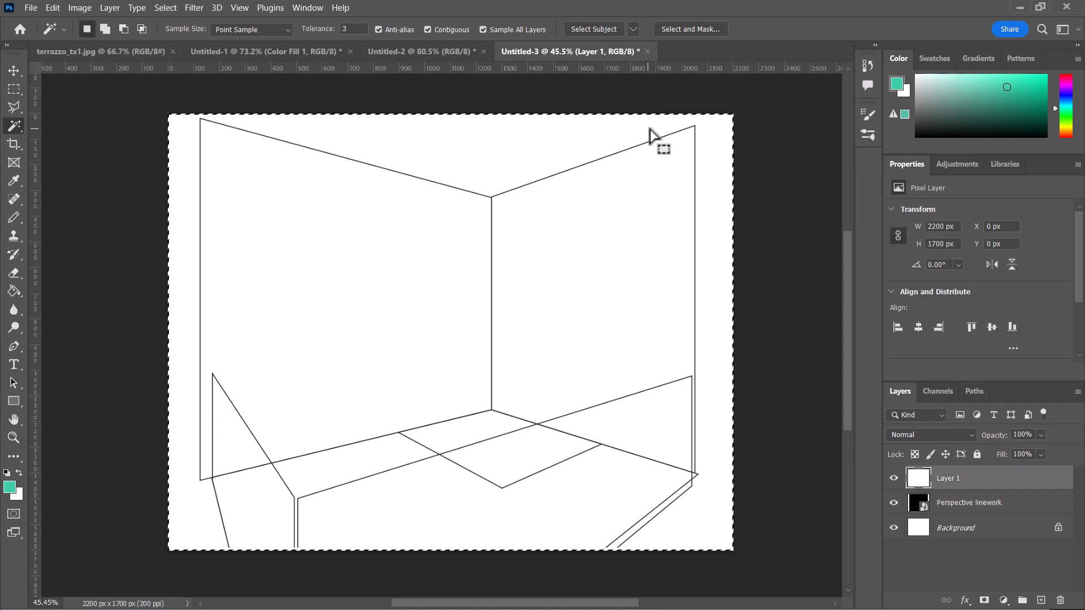
click(344, 254)
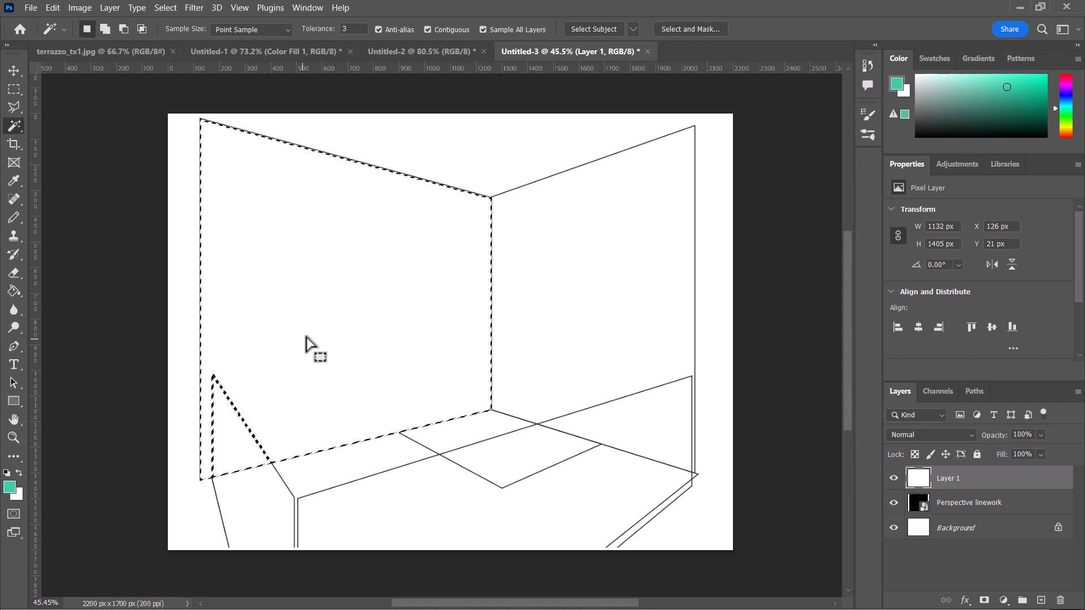
Fill the selected left wall with the brown grass pattern in Normal mode at 100% opacity and deselect it
click(52, 7)
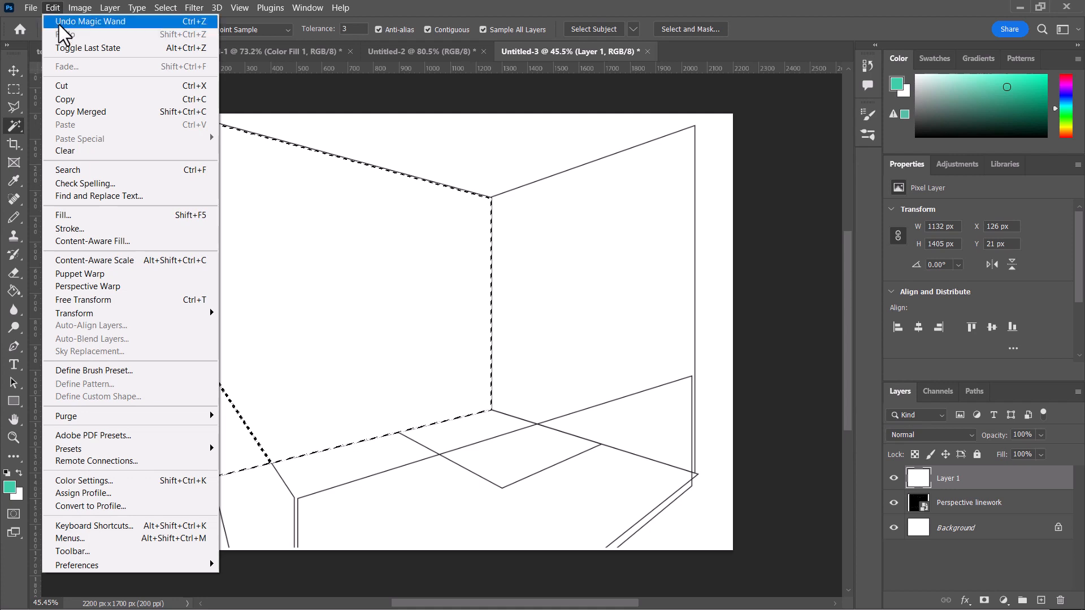
click(64, 216)
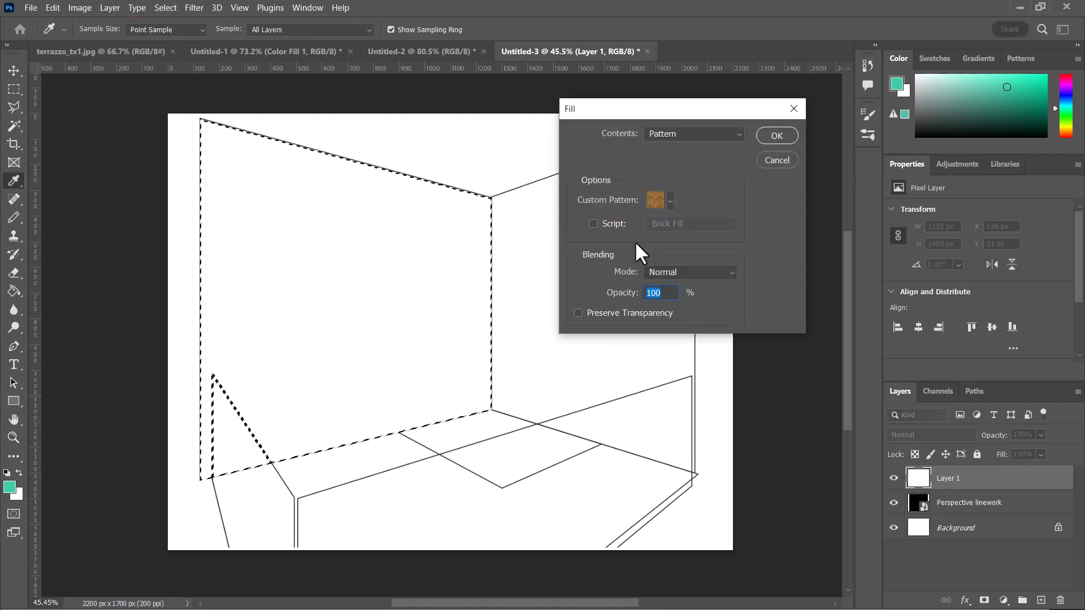
click(768, 136)
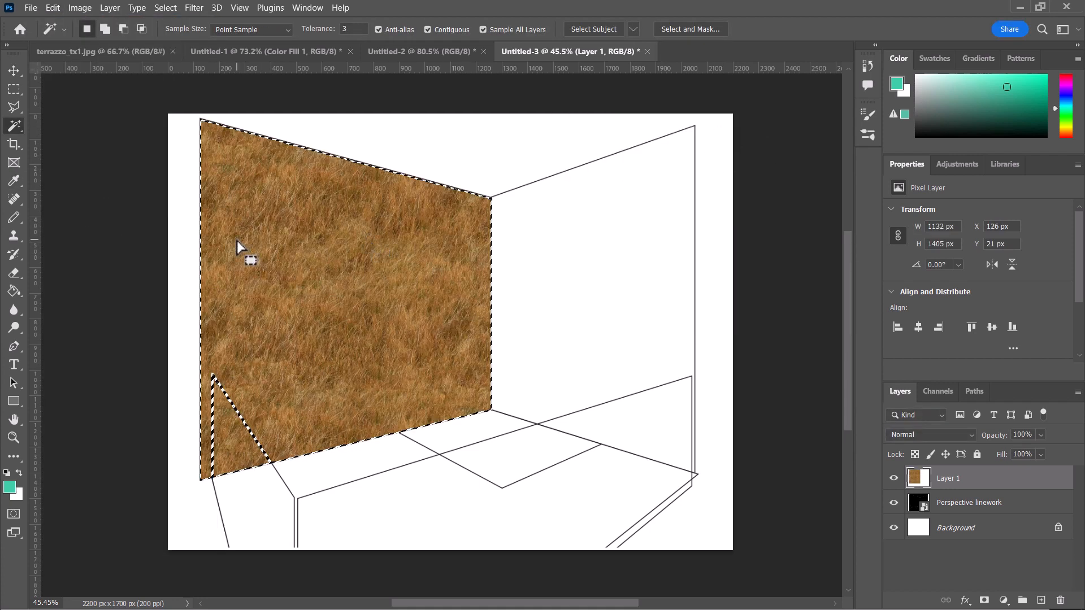
key(ctrl+d)
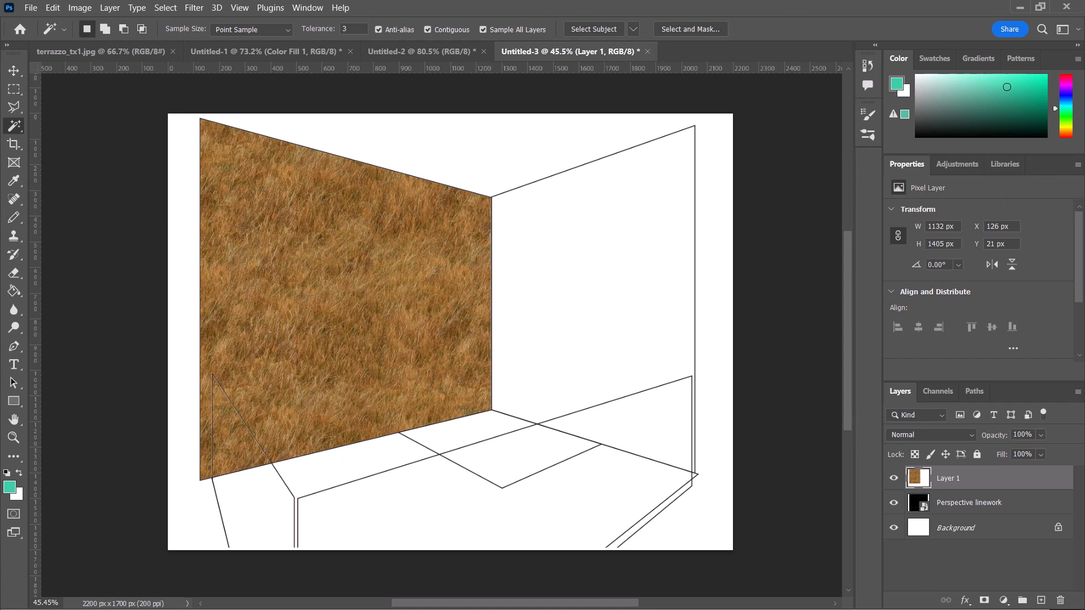
Open the Perspective linework smart object's contents in Illustrator, discarding outside changes to preserve editing capabilities
key(v)
click(989, 502)
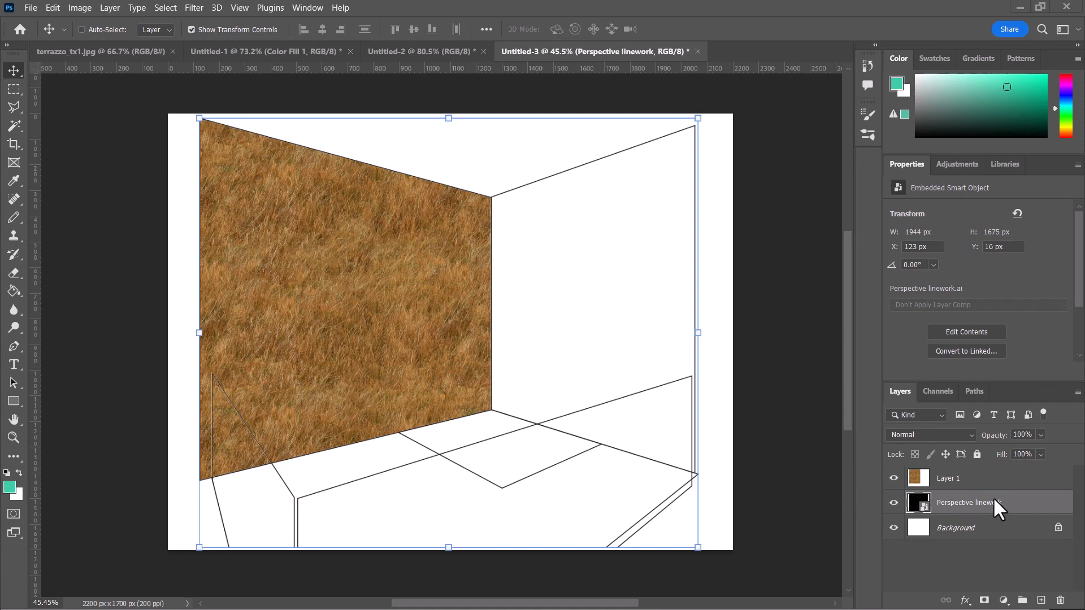
right_click(993, 499)
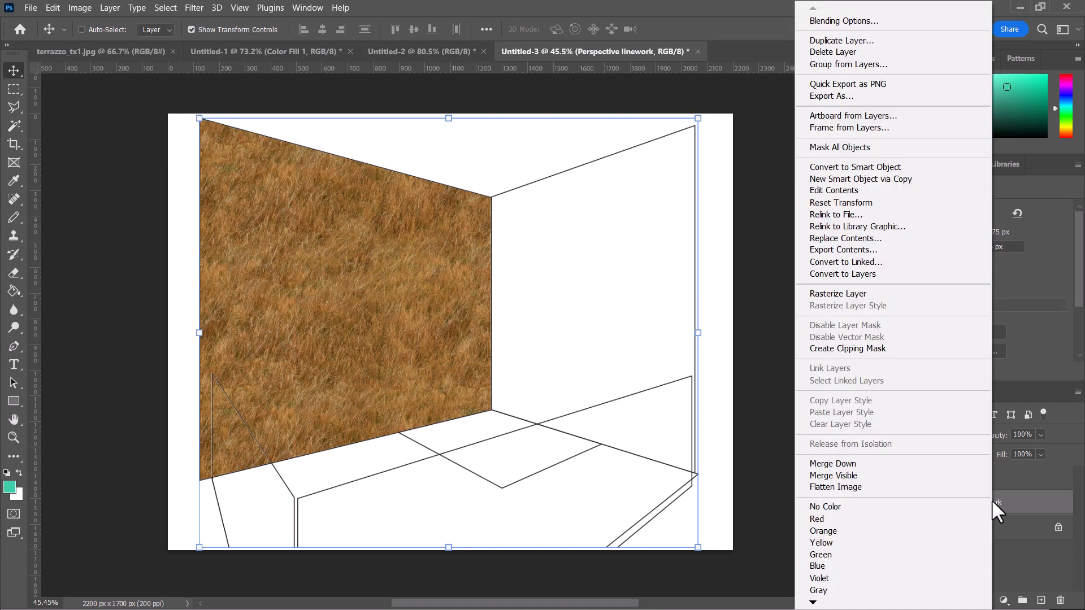
click(867, 191)
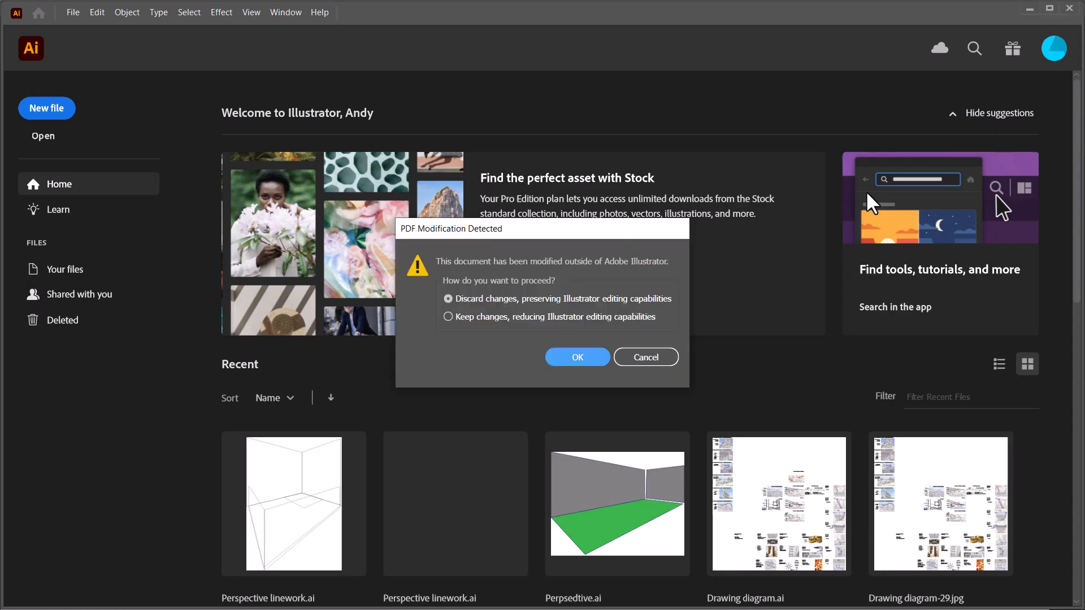
click(582, 368)
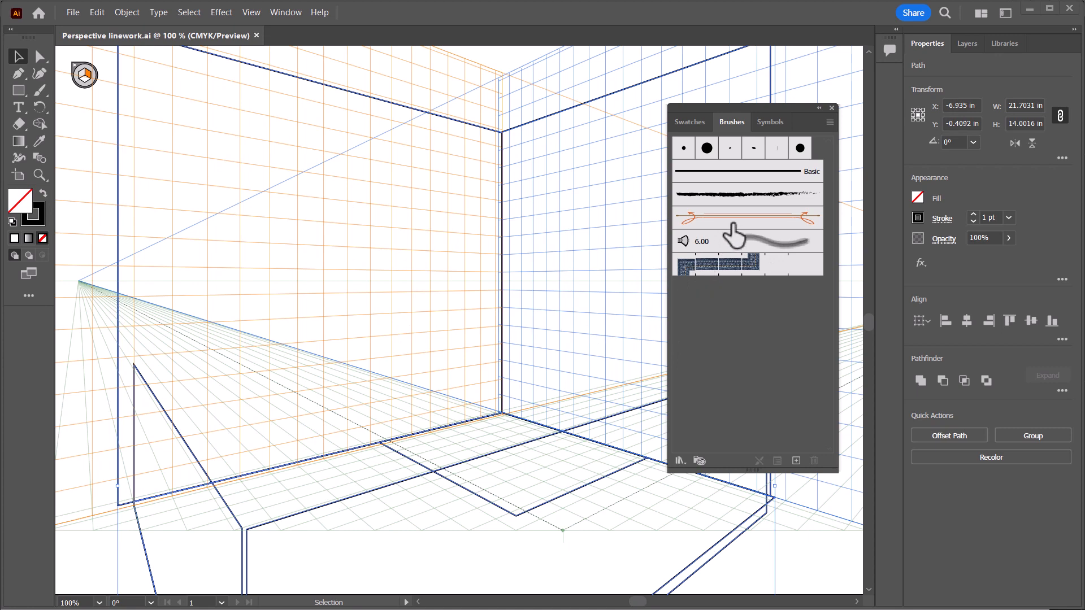
Load the Artistic_Paintbrush library and apply one of its rough dry brushes to all the linework paths at 1 pt stroke
click(734, 195)
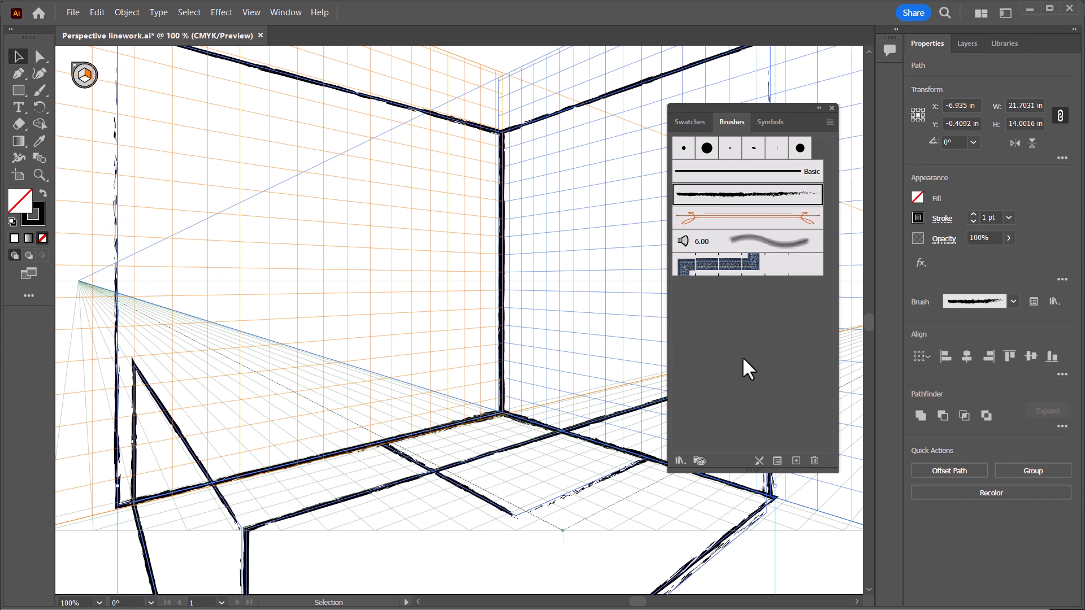
click(681, 461)
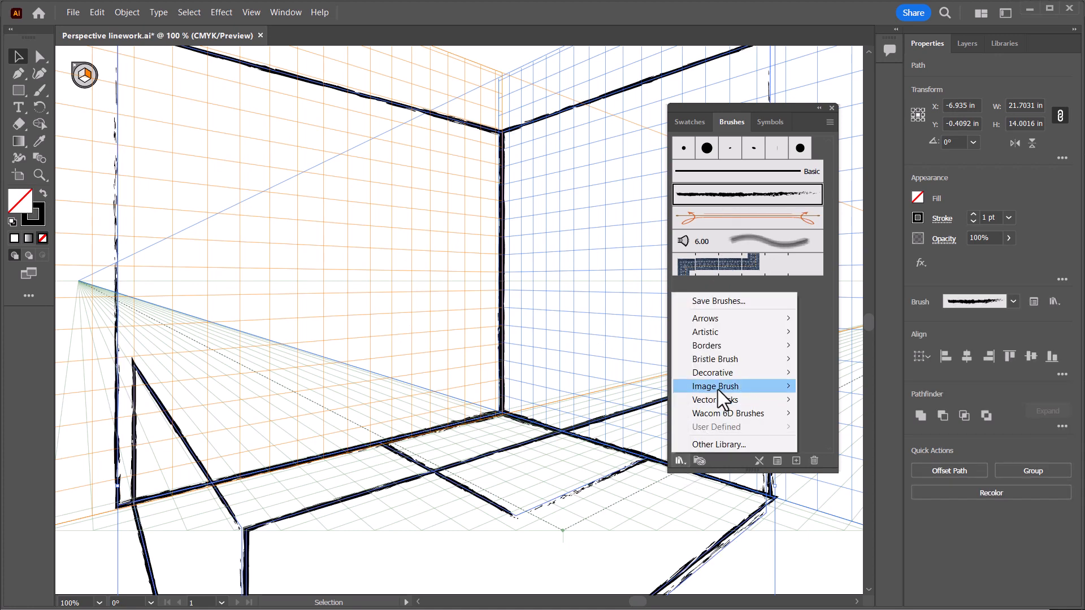
mouse_move(737, 335)
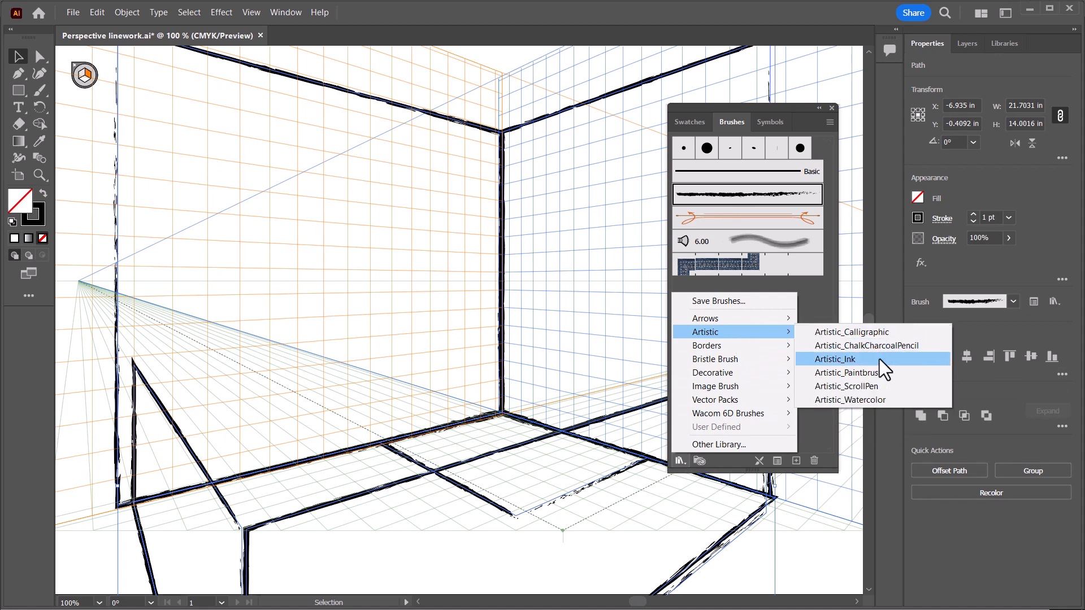
click(884, 373)
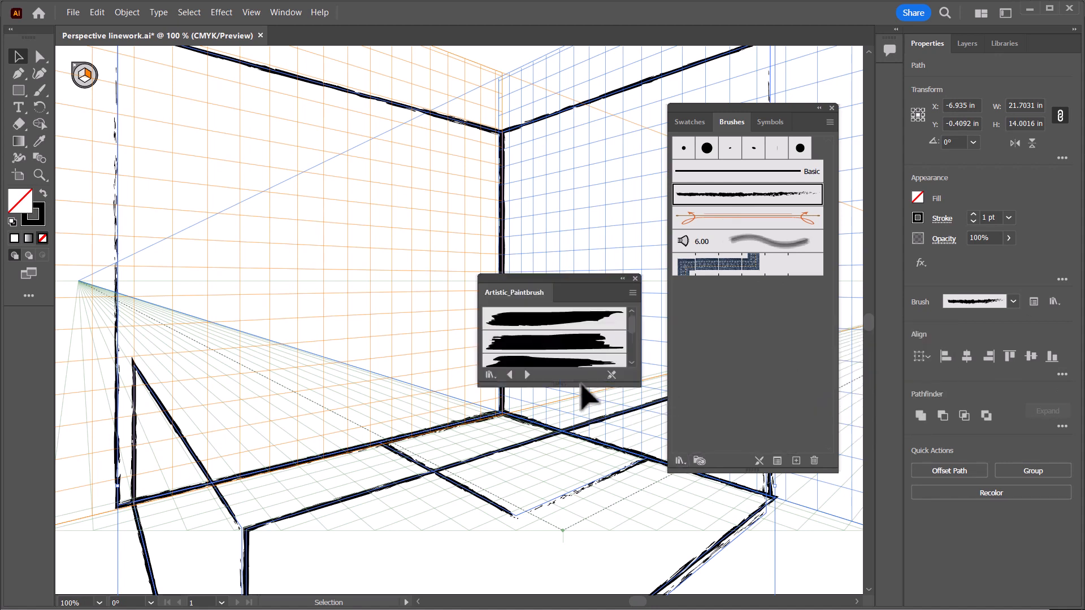
drag(586, 390, 591, 531)
click(557, 418)
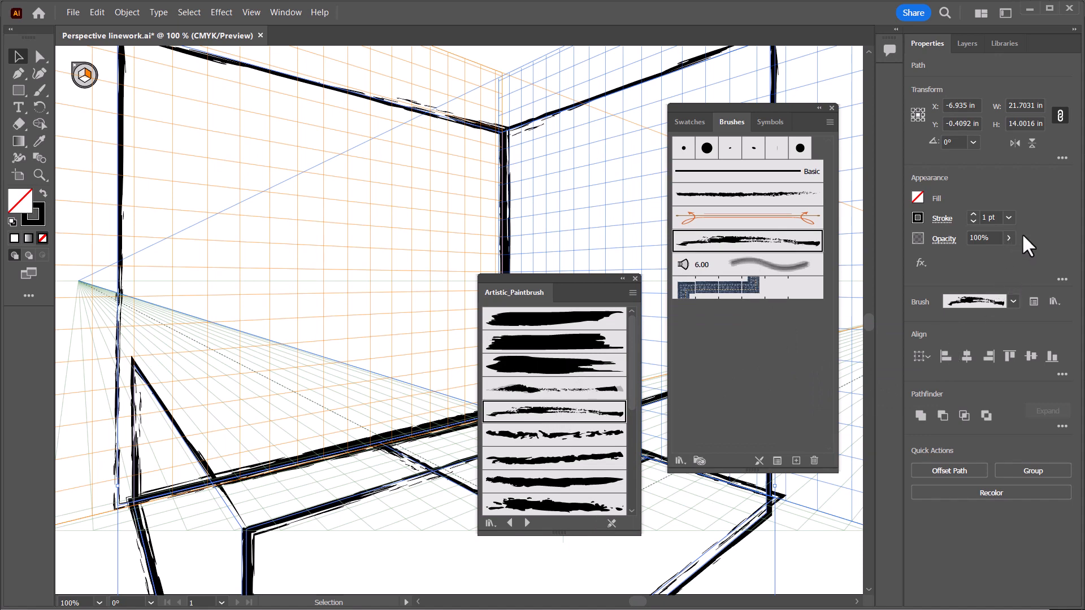
click(635, 279)
click(832, 107)
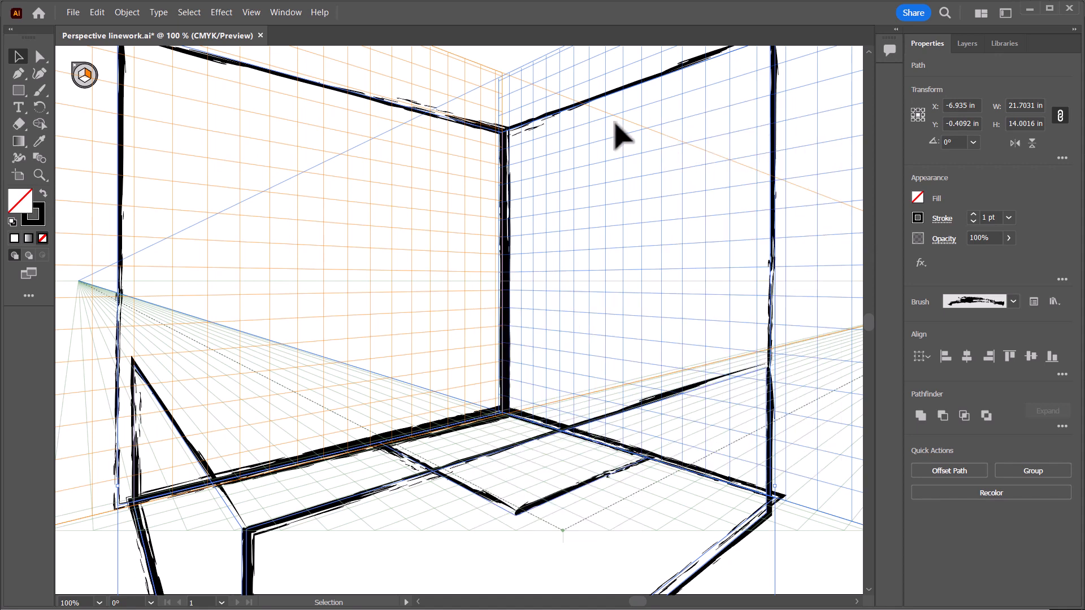
Save and close the linework in Illustrator, then in Photoshop move the Perspective linework layer above Layer 1
key(ctrl+s)
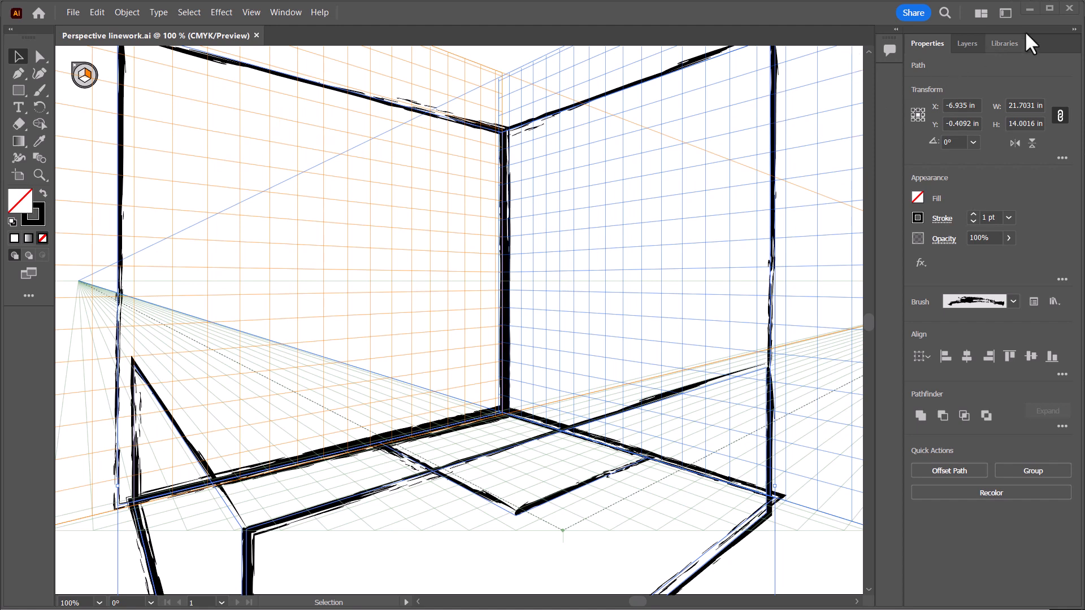
click(256, 35)
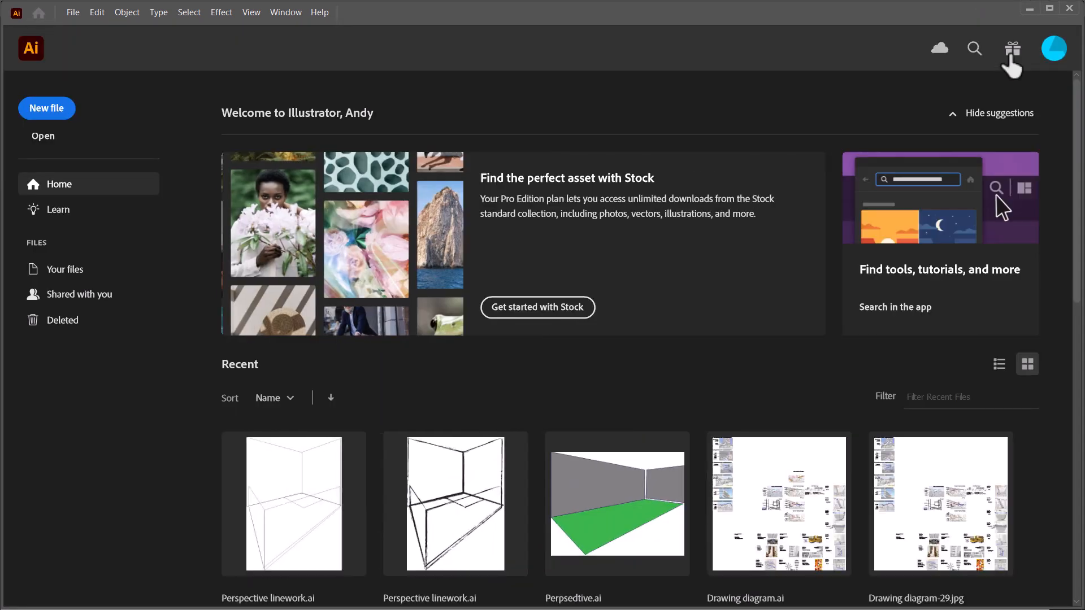
click(1069, 8)
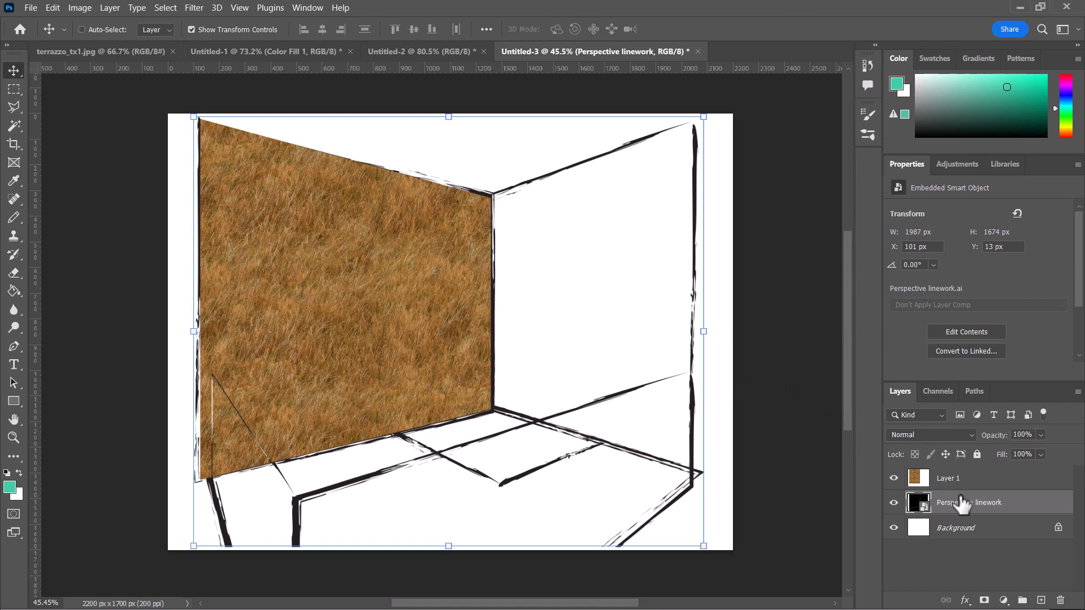
drag(959, 502, 953, 470)
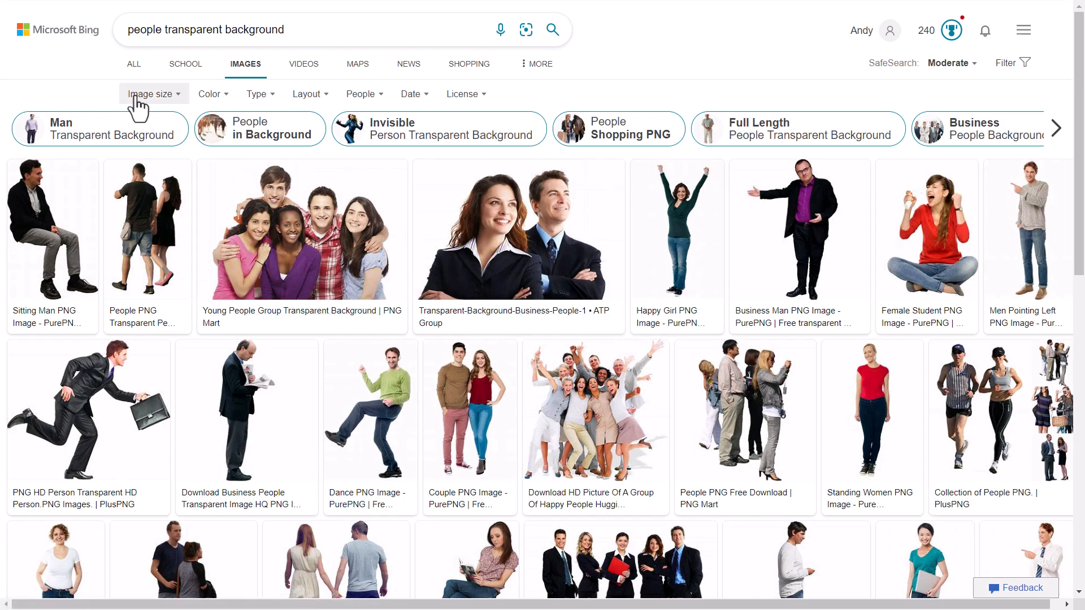
Filter the Bing "people transparent background" images to Extra large and open the standing businessman reading a newspaper
click(173, 103)
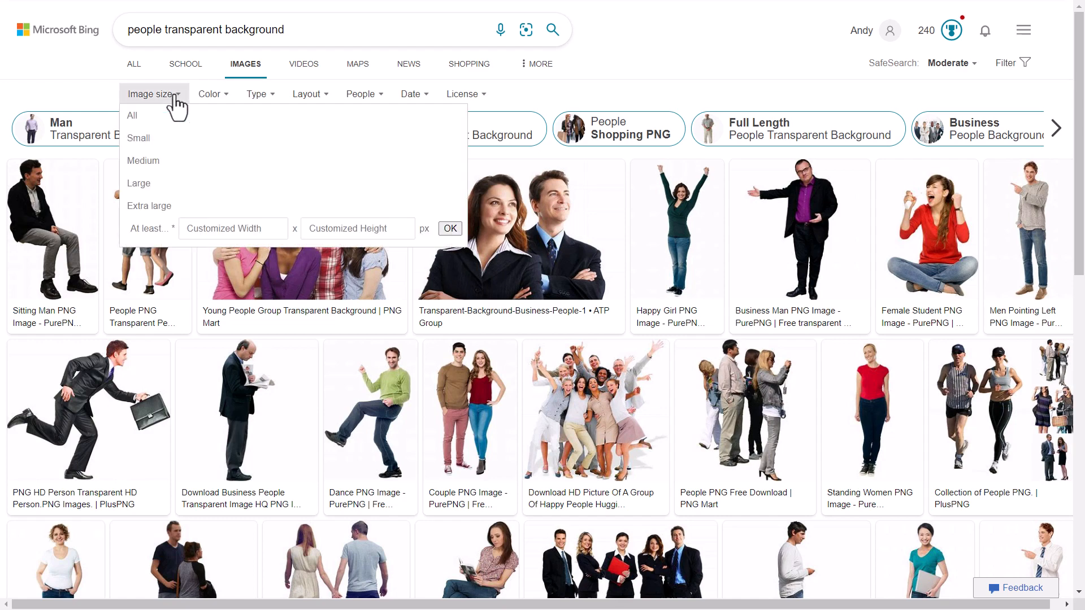
click(166, 207)
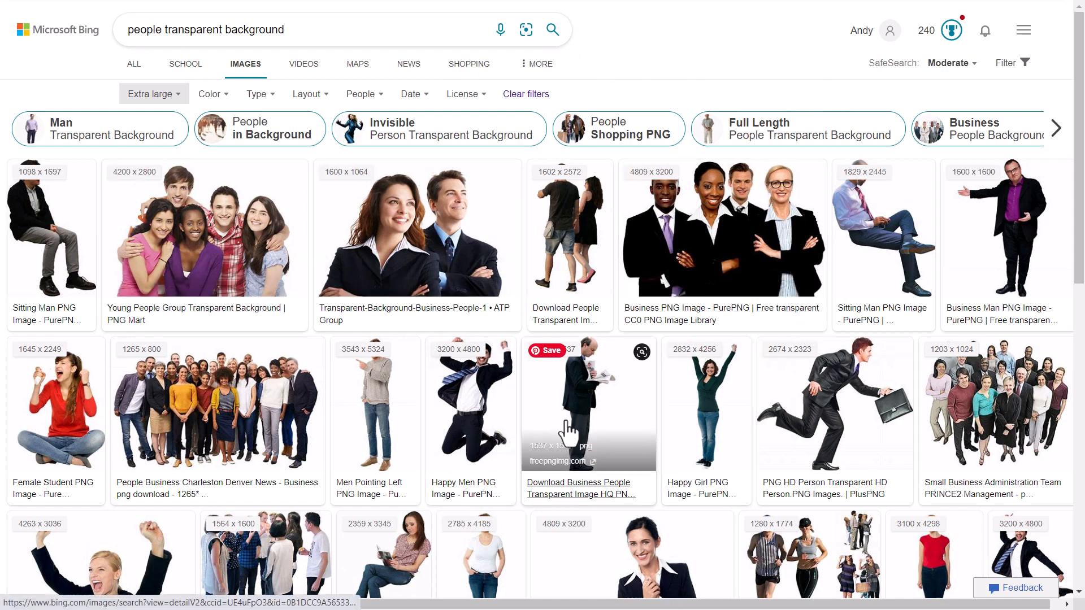
click(612, 403)
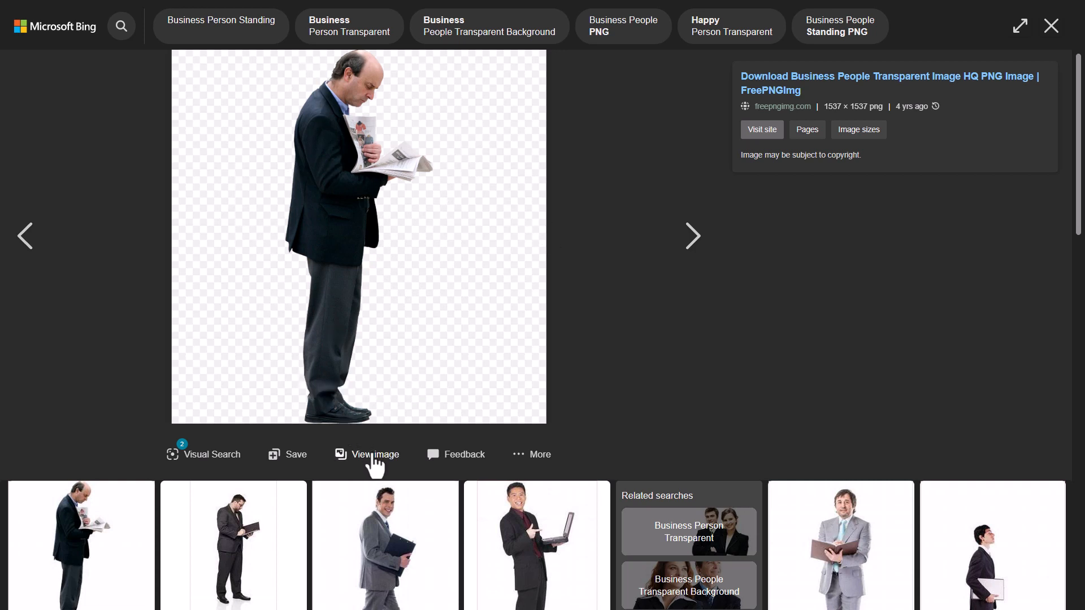
Copy the full-size image of the newspaper-reading businessman and paste it into the Untitled-2 room document in Photoshop
click(372, 455)
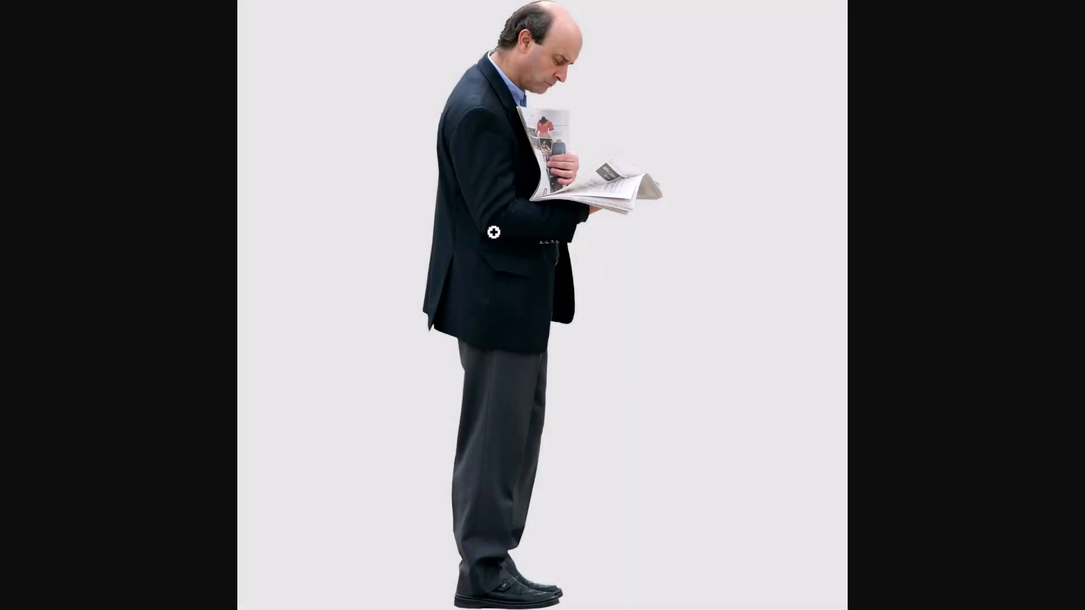
right_click(530, 207)
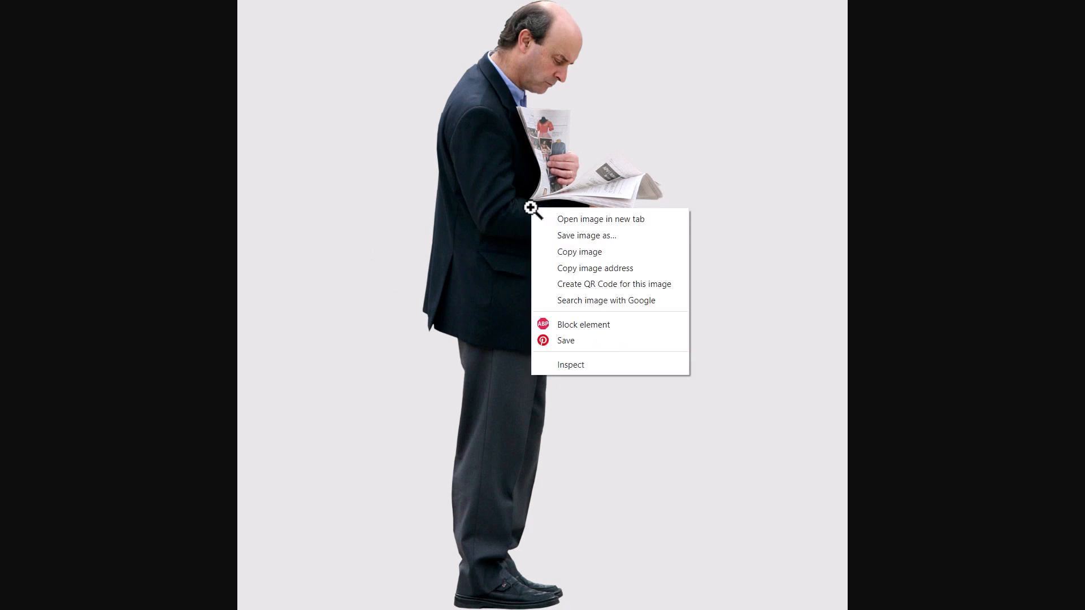
click(562, 253)
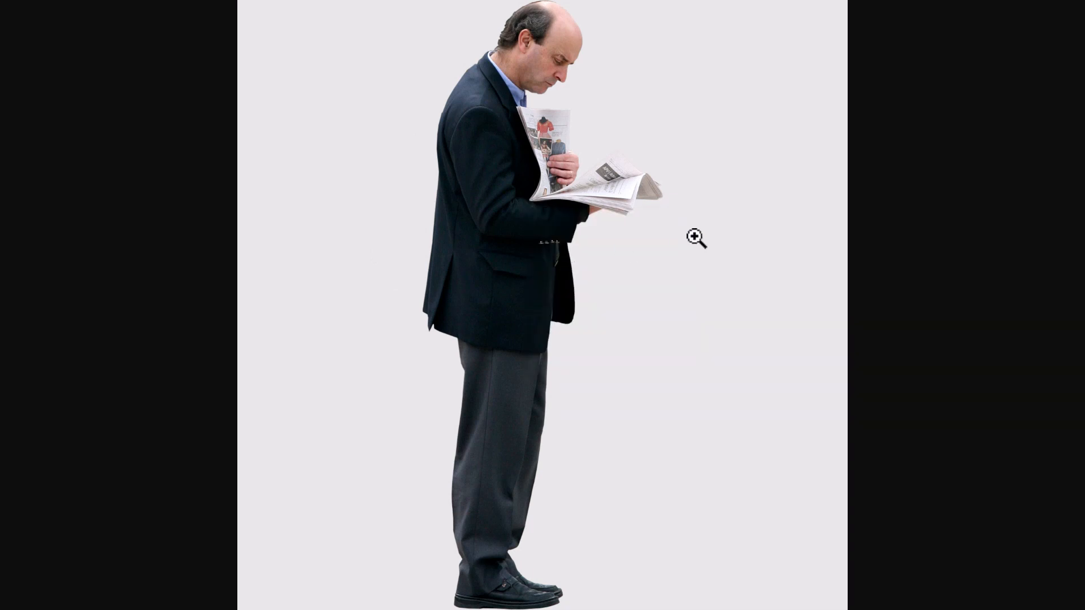
key(alt+Tab)
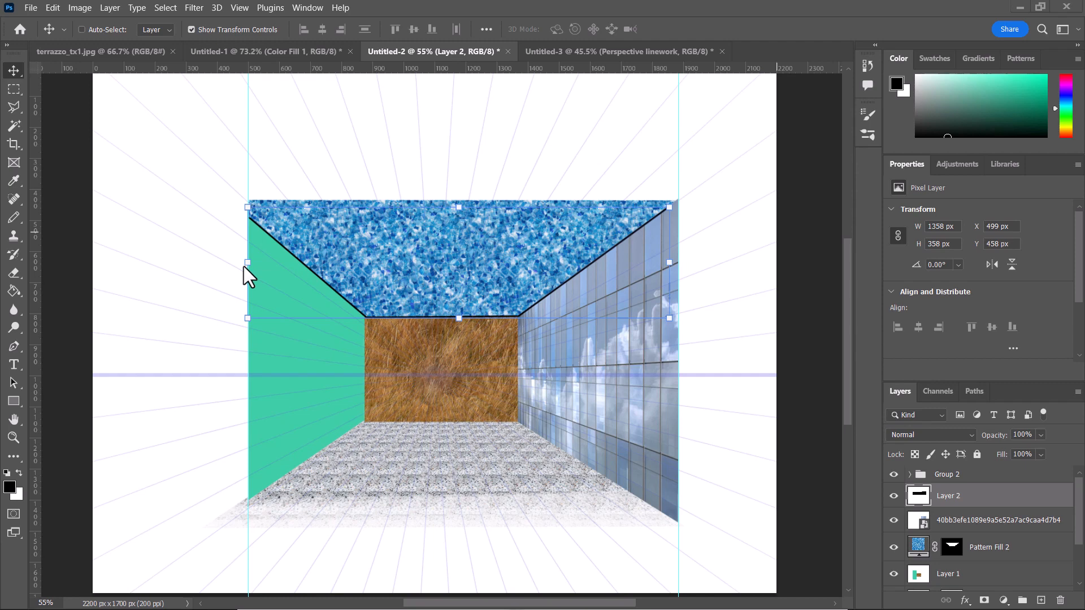
key(ctrl+v)
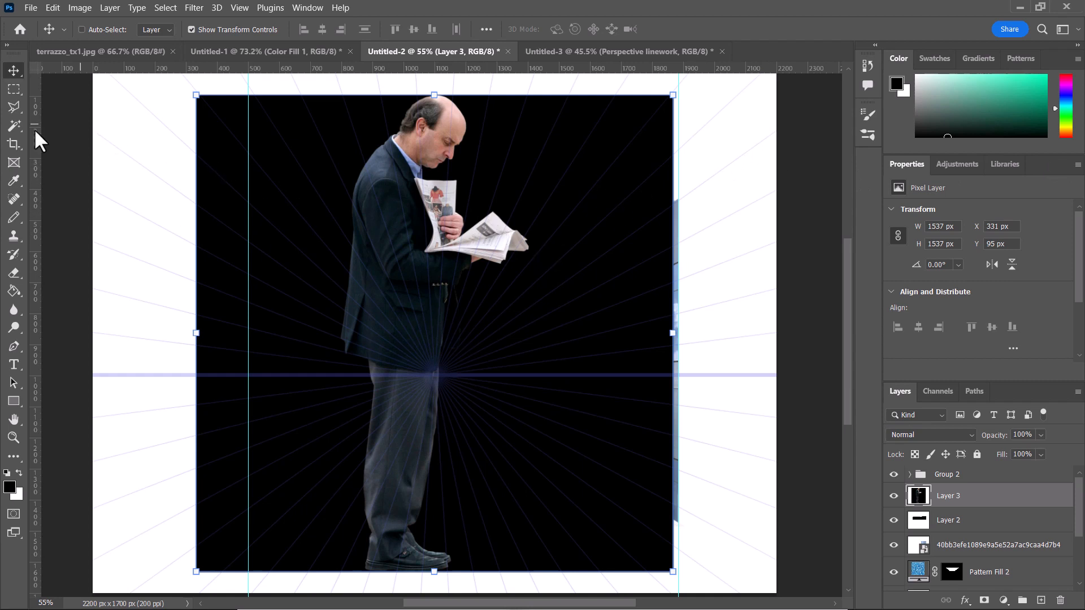
With the Magic Wand sampling only the current layer, select the black background on both sides of the businessman
click(15, 127)
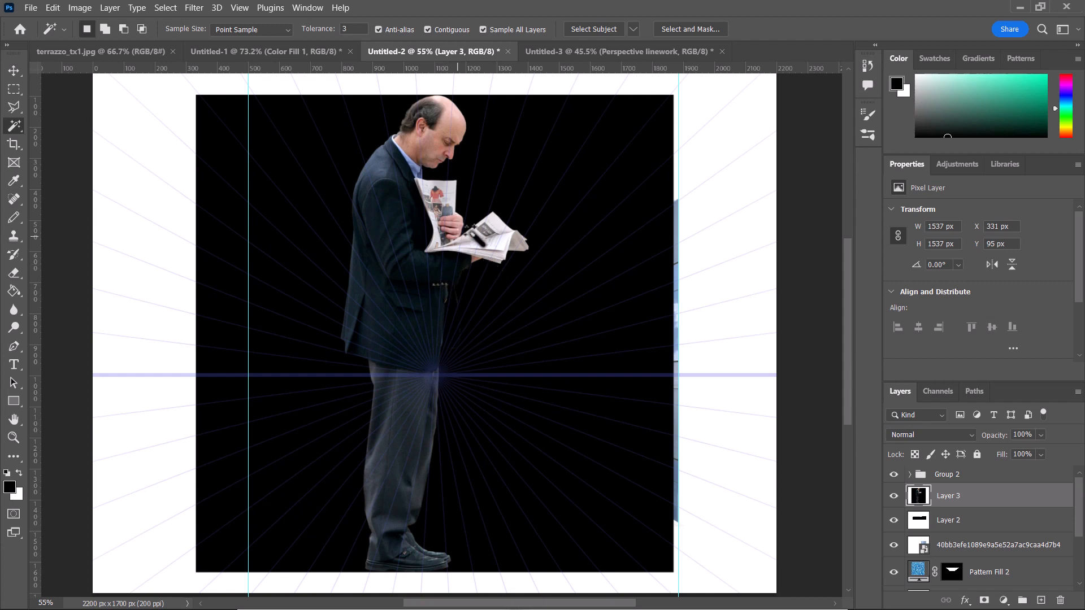
click(319, 182)
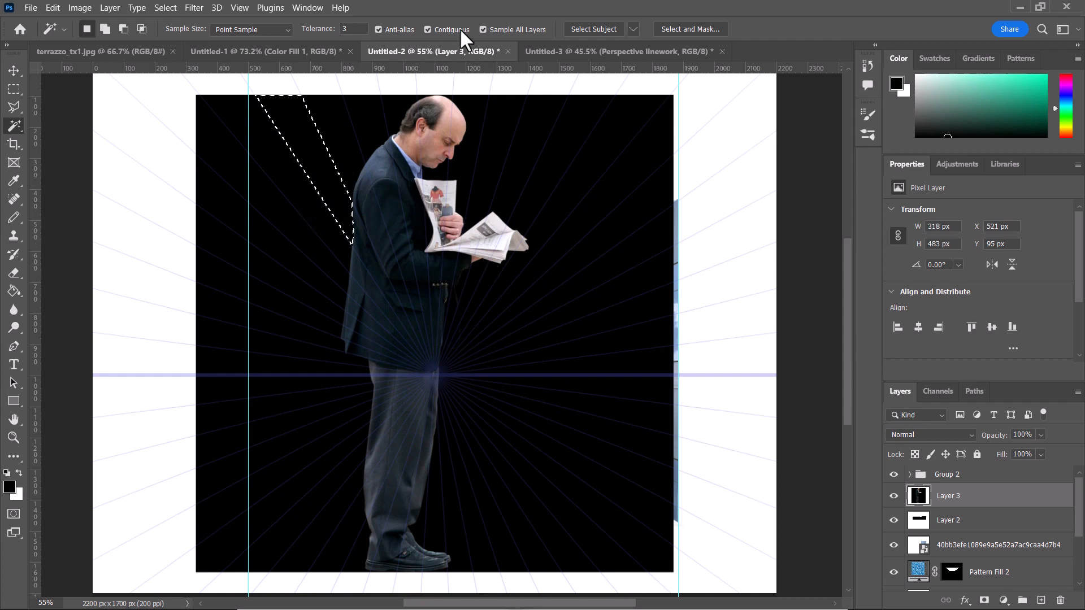
click(484, 30)
click(356, 146)
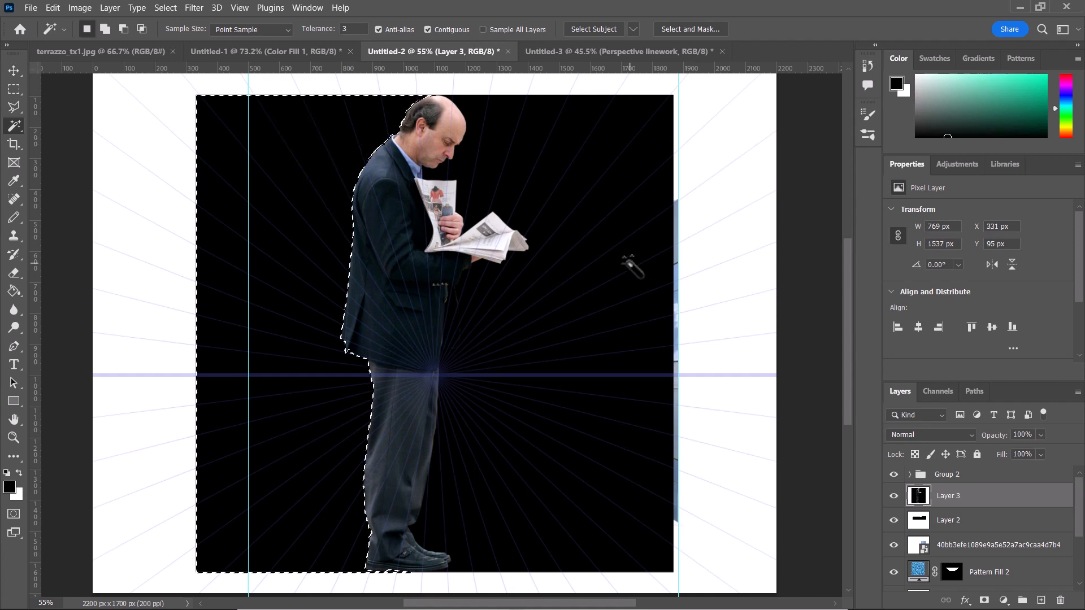
shift+click(576, 175)
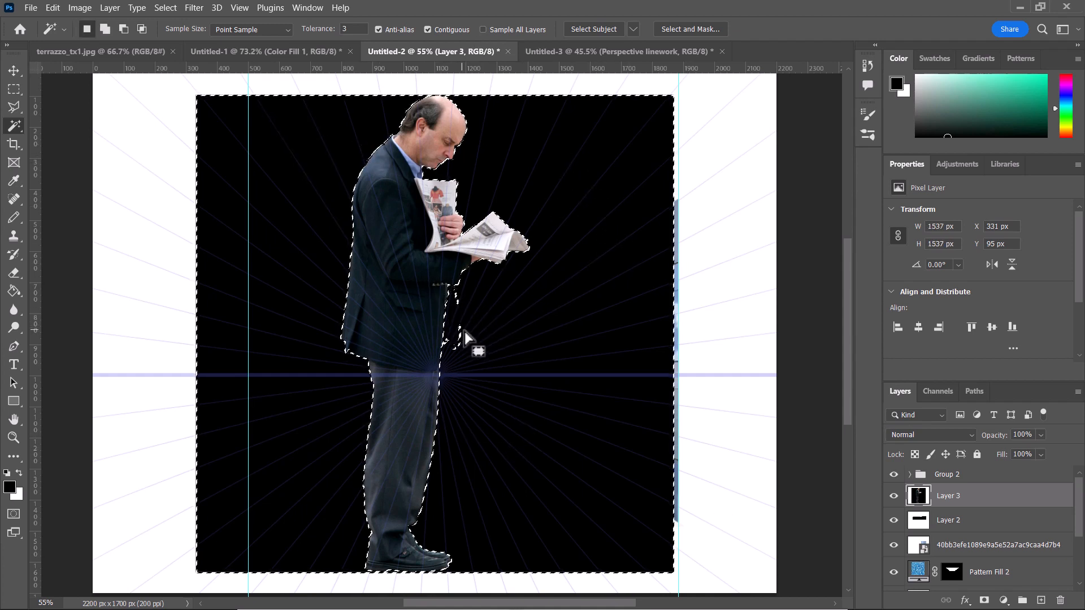
Reselect the black background on both sides of the businessman at a Magic Wand tolerance of 1, delete it and deselect
click(355, 29)
key(BackSpace)
text(1)
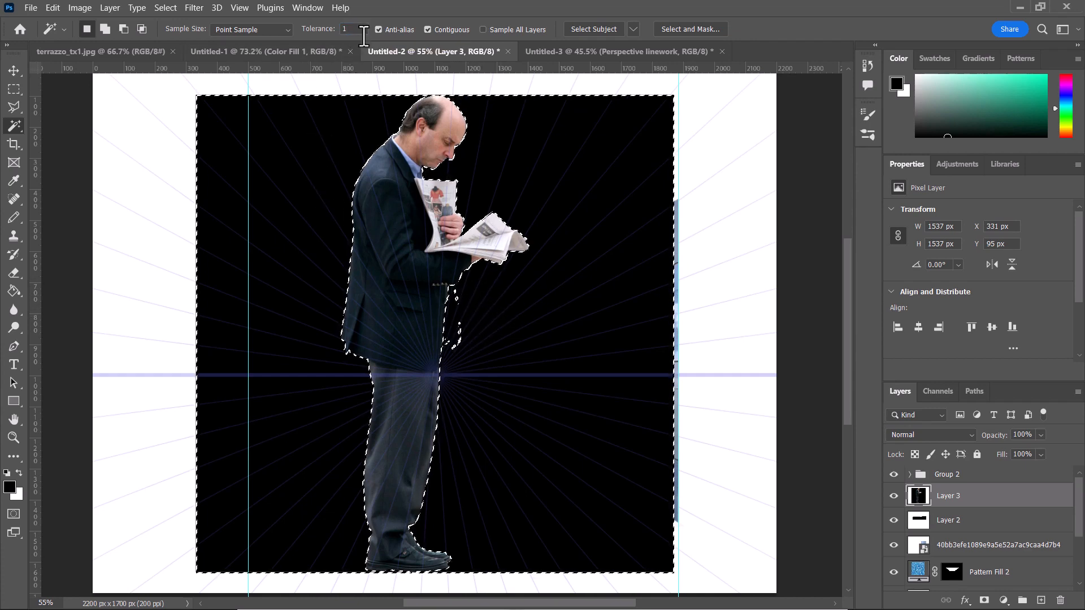
click(327, 161)
click(327, 163)
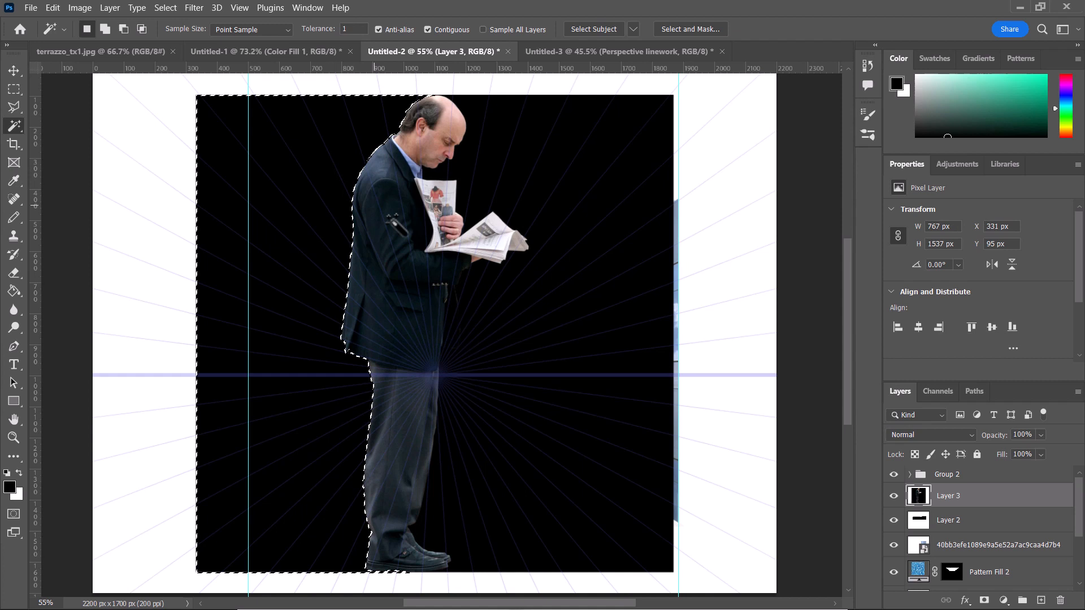
shift+click(525, 178)
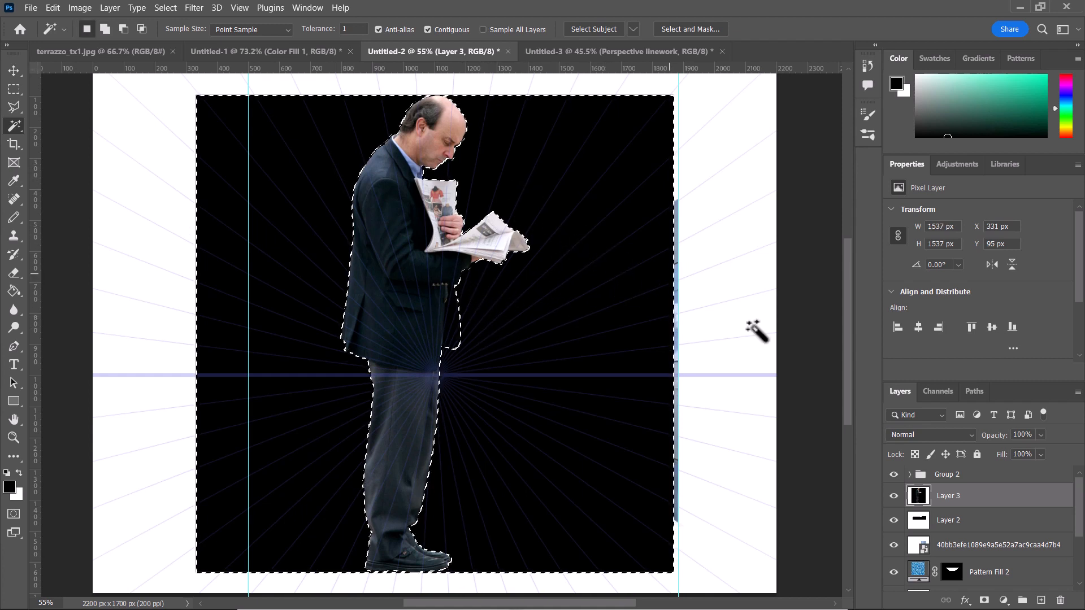
key(Delete)
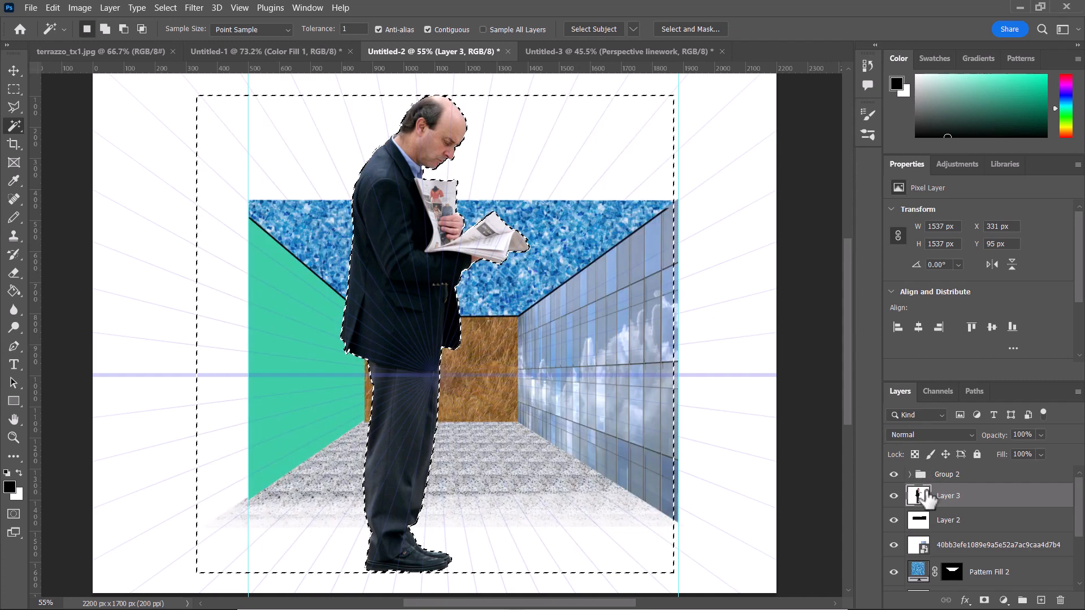
key(ctrl+d)
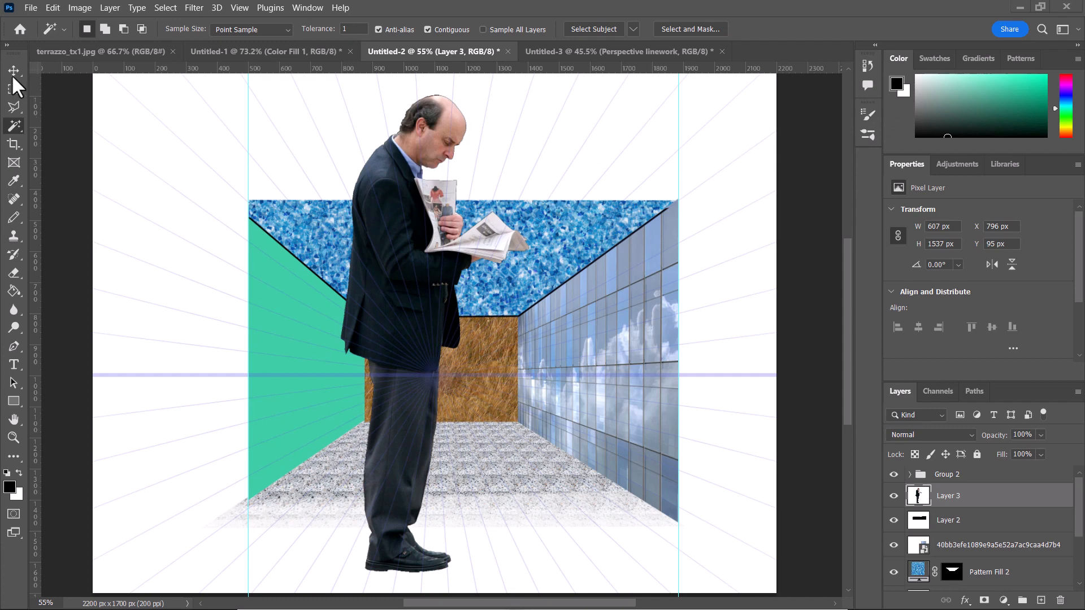
Select the whole of Layer 3 and move the businessman so his feet stand on the terrazzo floor near the glass wall
click(383, 184)
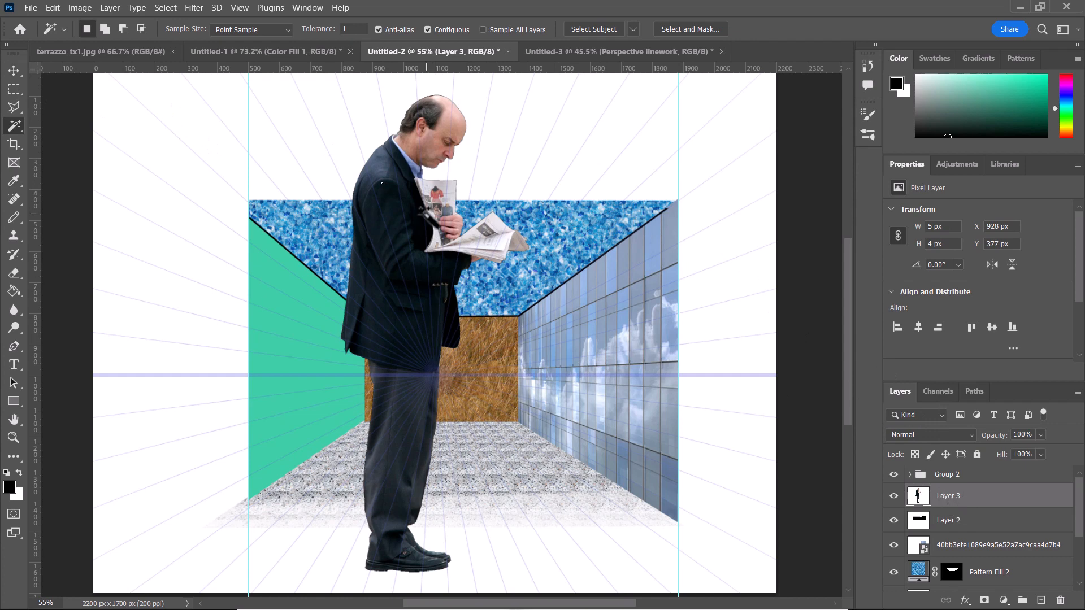
key(ctrl+a)
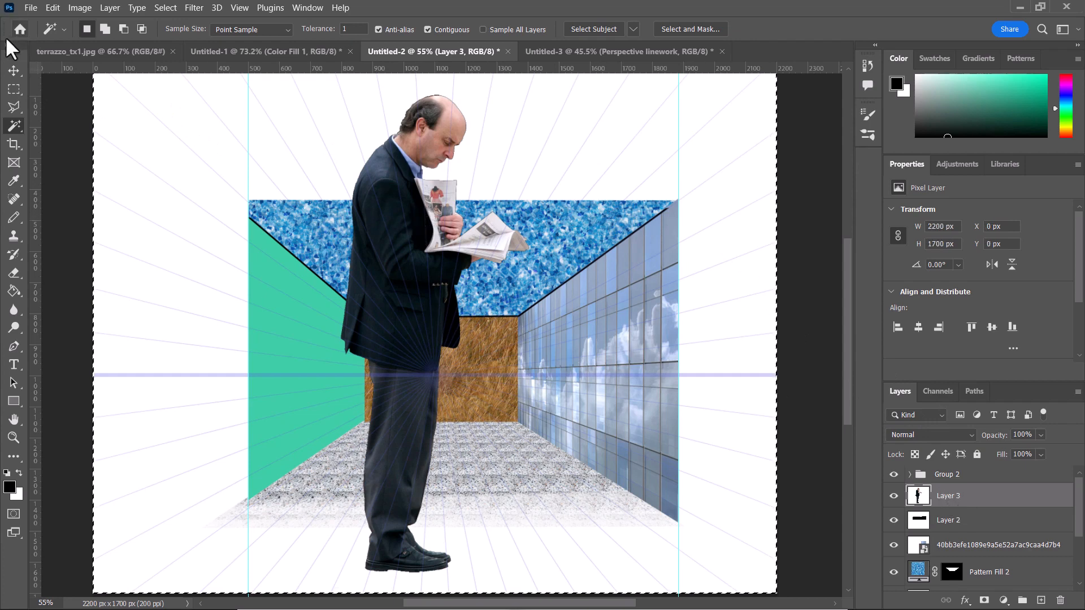
click(14, 71)
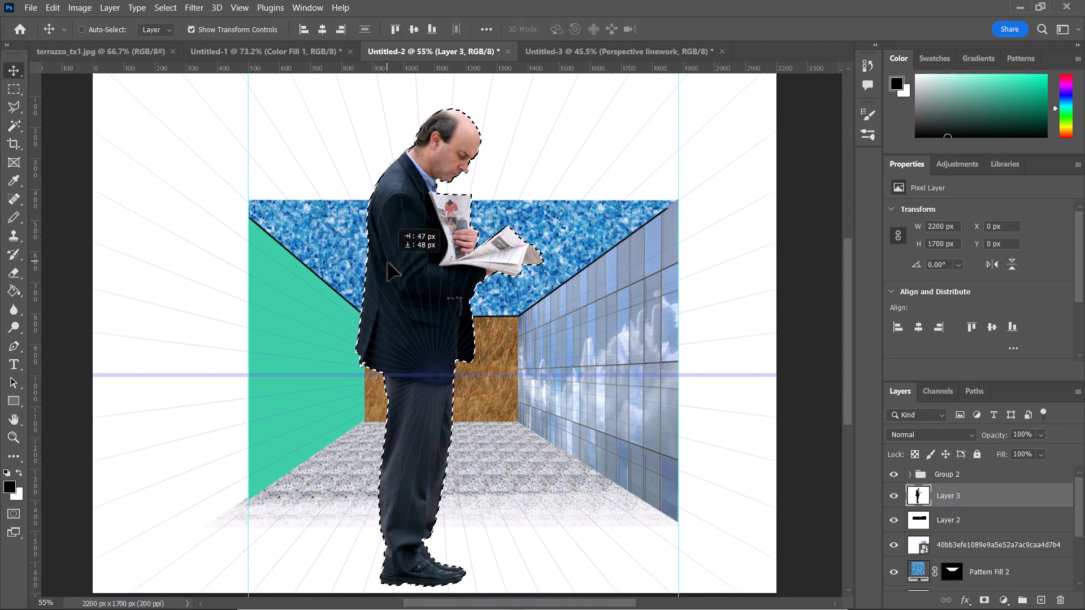
drag(390, 261, 426, 257)
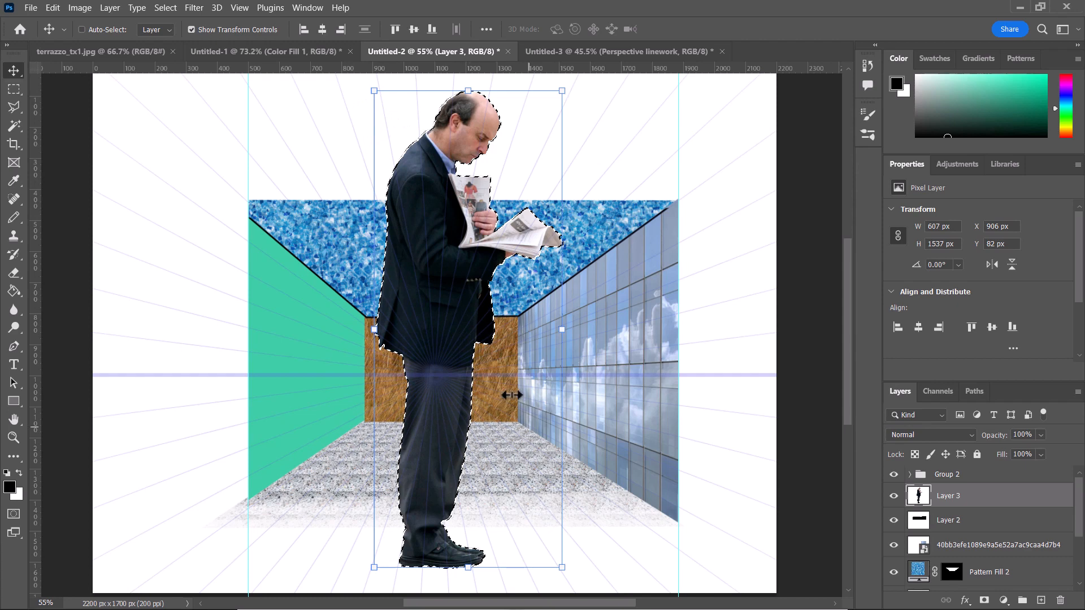
scroll(592, 426, up, 1)
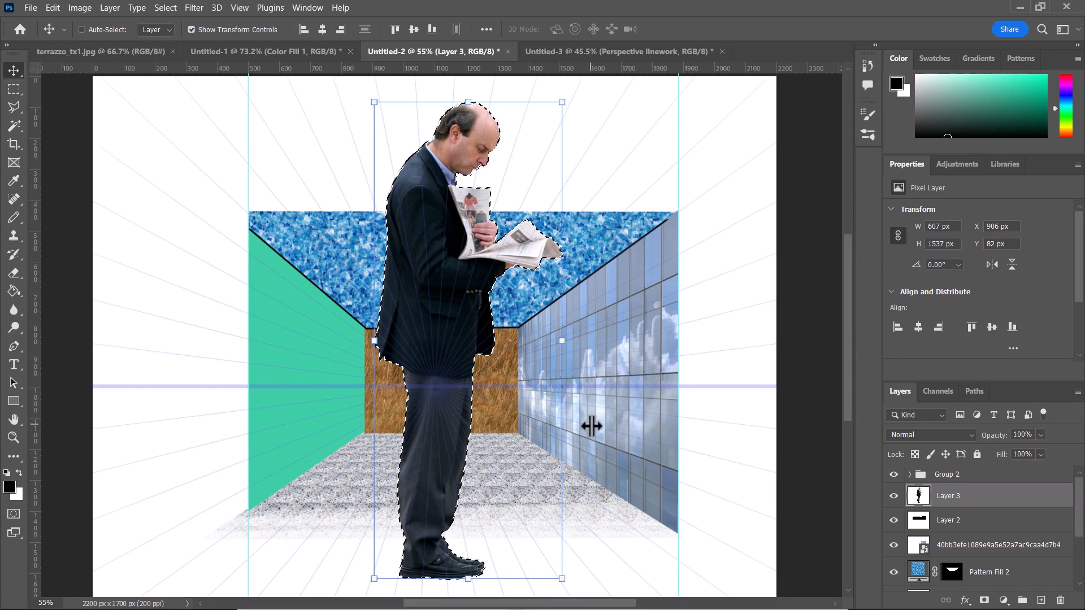
scroll(592, 427, down, 1)
drag(445, 485, 490, 406)
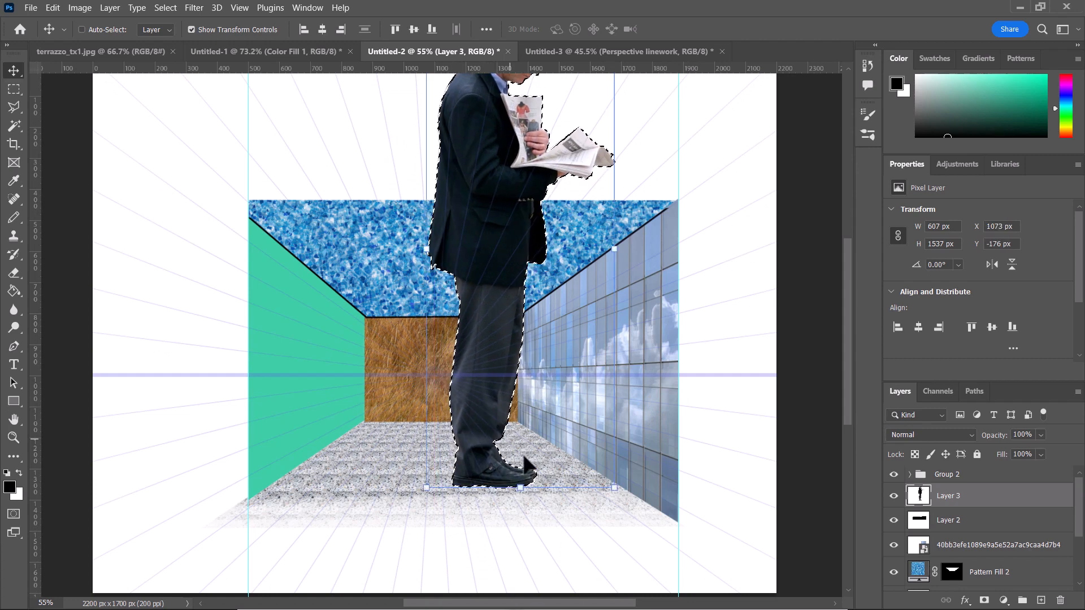
Scale the businessman proportionally to about 29.5% with his feet kept on the floor, and apply the transform
scroll(509, 446, up, 8)
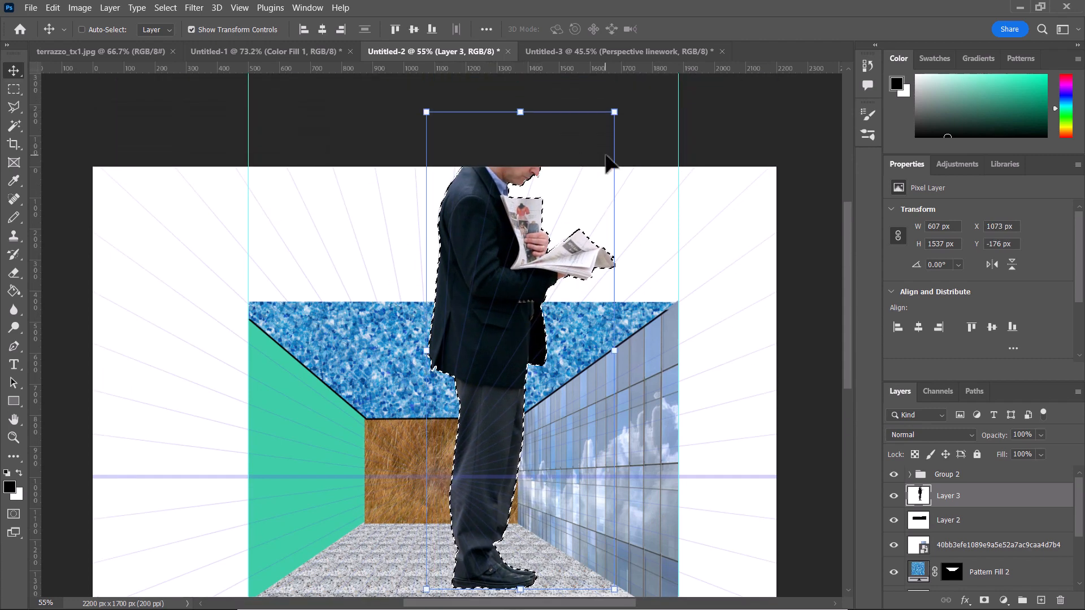
drag(614, 113, 478, 443)
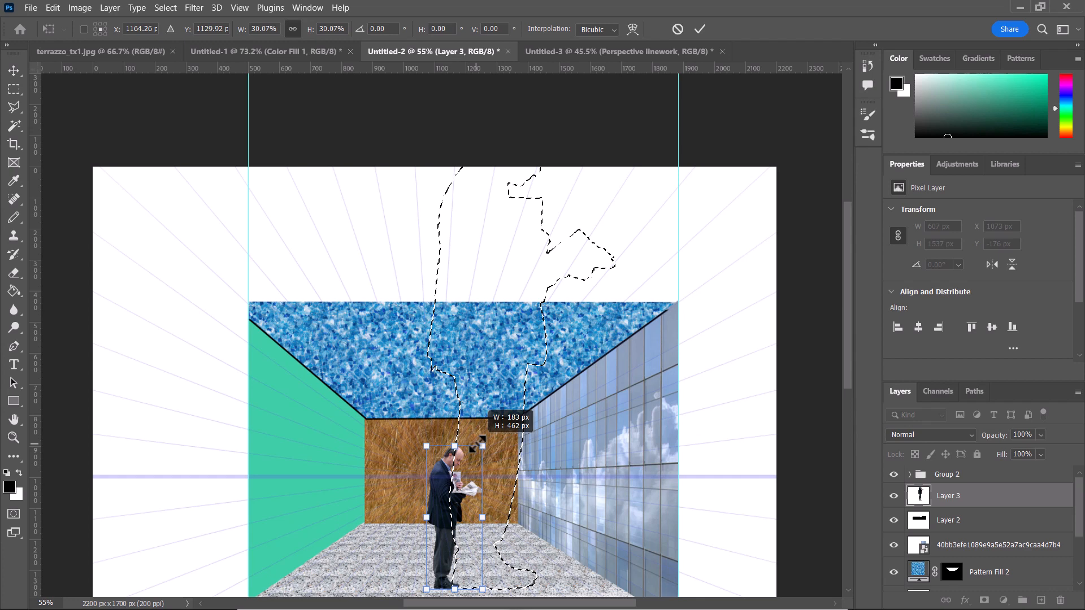
mouse_move(478, 442)
mouse_down()
mouse_move(471, 464)
mouse_move(486, 446)
mouse_up()
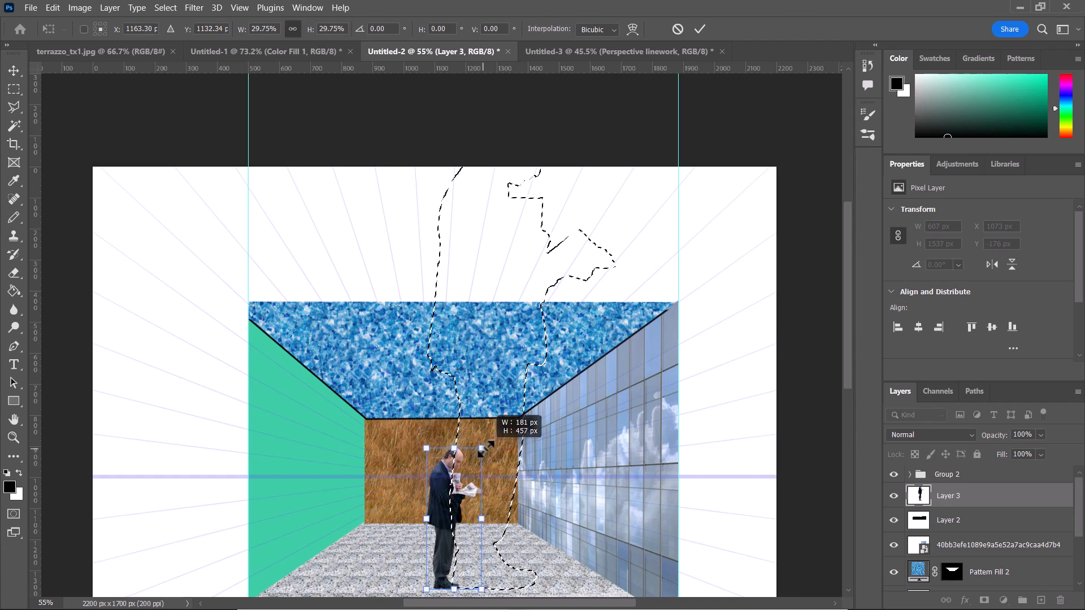
drag(484, 448, 485, 450)
scroll(576, 431, down, 3)
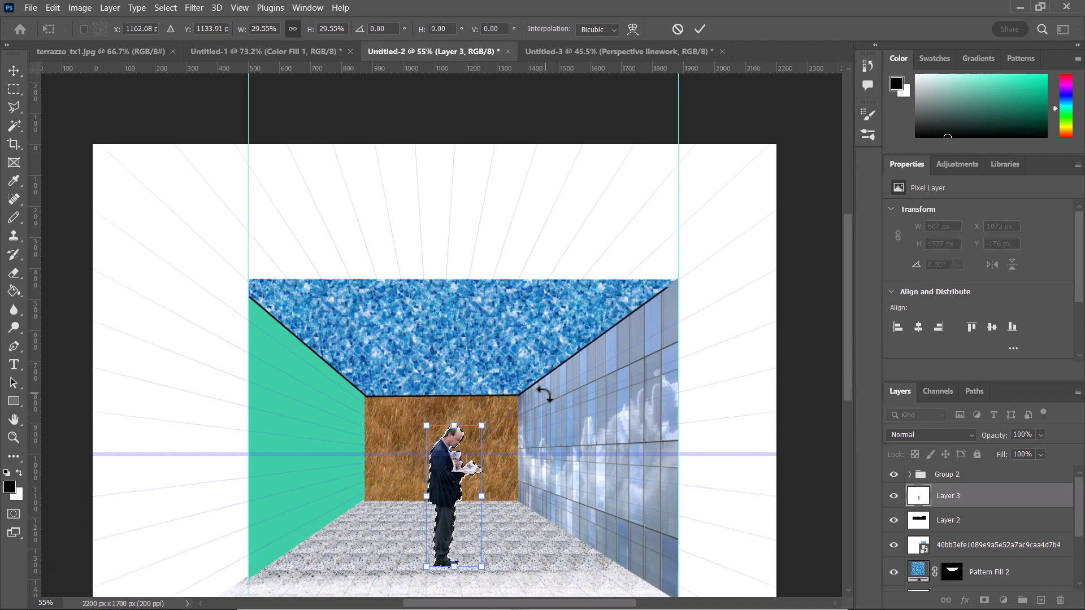
click(700, 29)
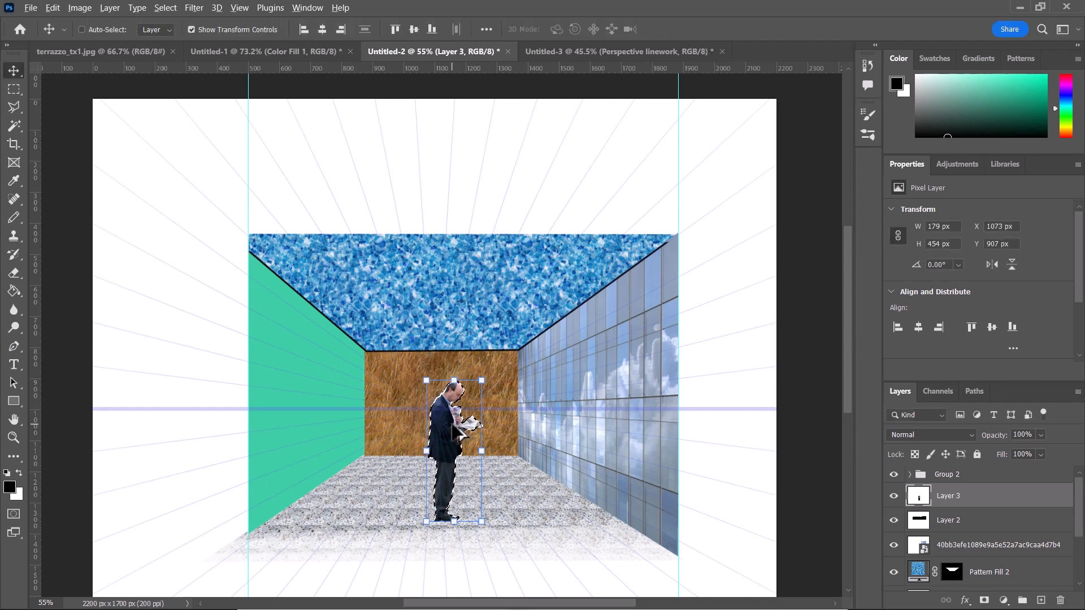
Duplicate the businessman toward the green wall, enlarge the copy to about 233% as a foreground figure, and apply the transform
drag(450, 427, 384, 434)
scroll(377, 496, up, 1)
scroll(395, 463, down, 5)
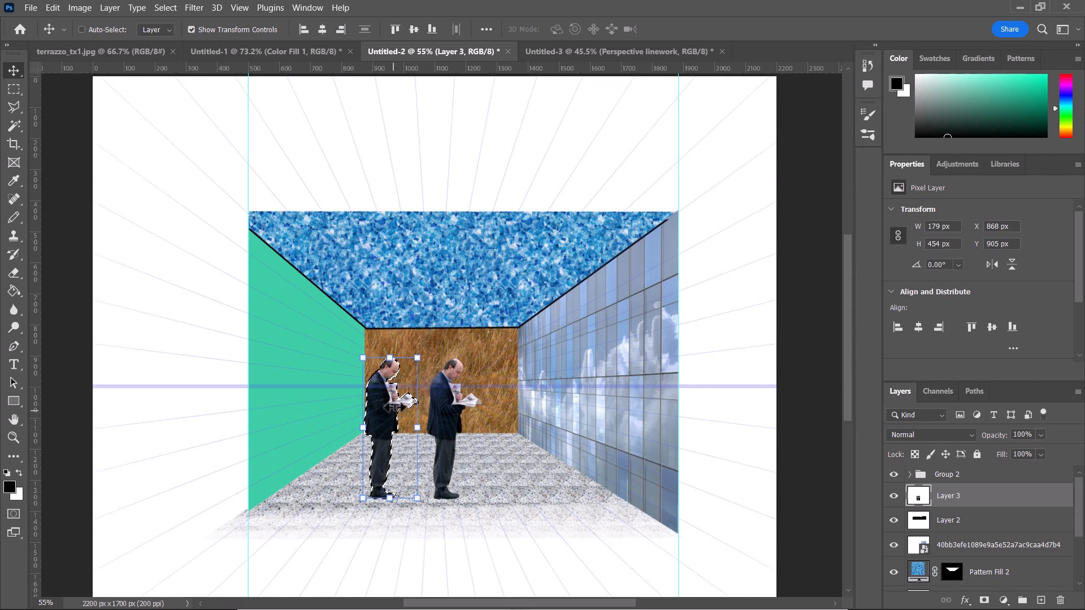
drag(419, 408, 338, 373)
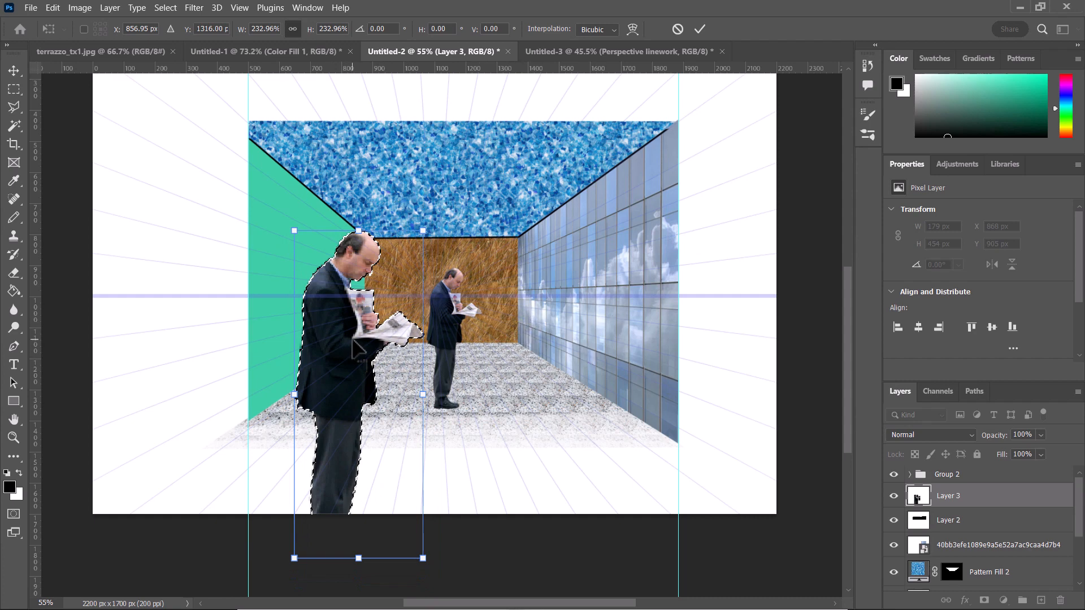
drag(355, 348, 332, 348)
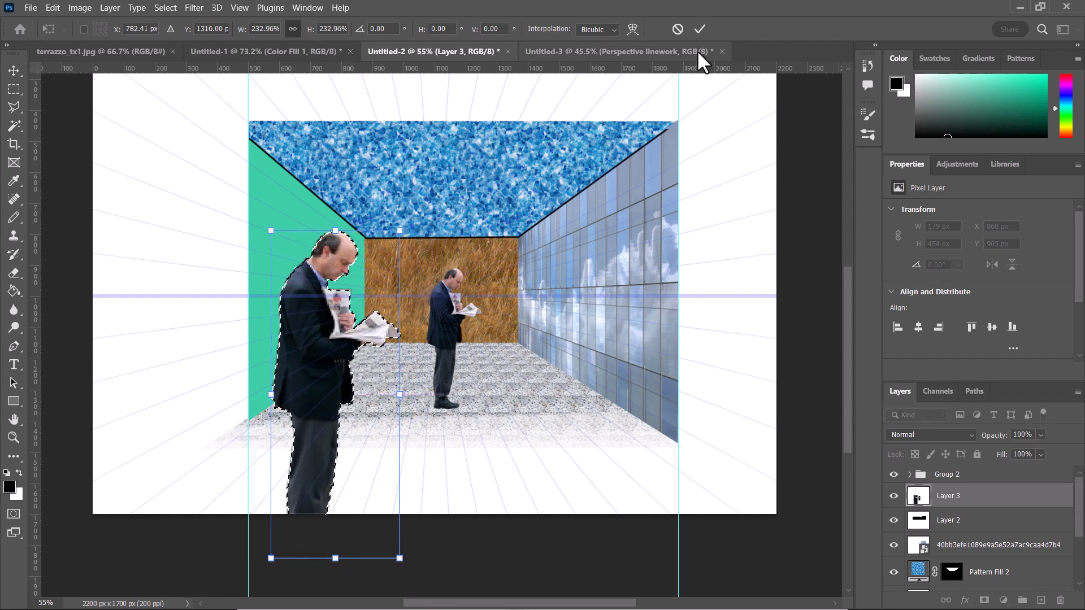
click(700, 28)
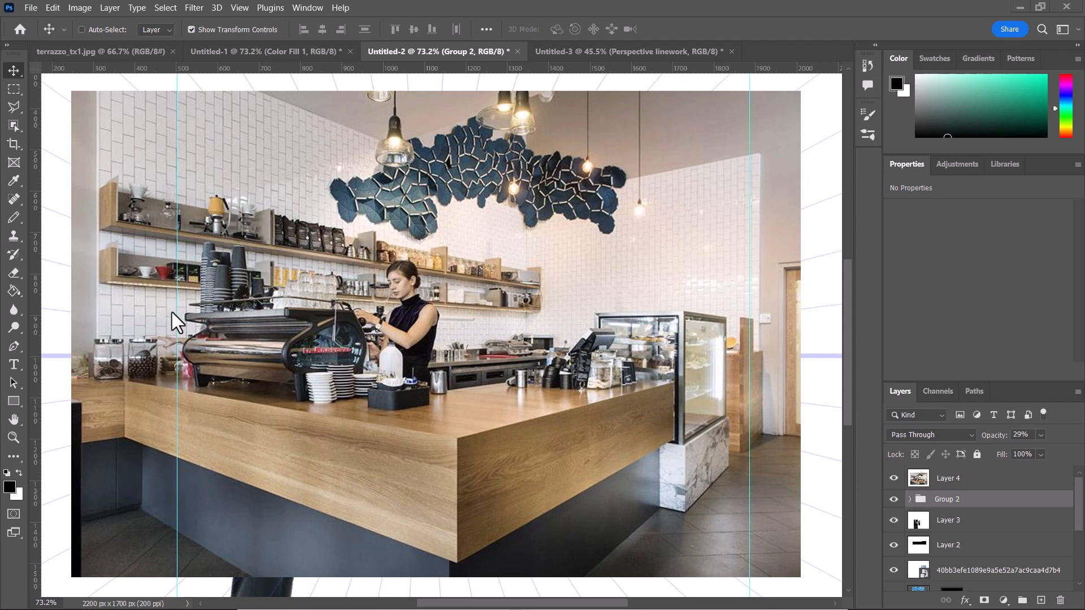
Try to select the wooden countertop in the café photo on Layer 4 with the Magic Wand at tolerance 1
click(13, 106)
click(14, 106)
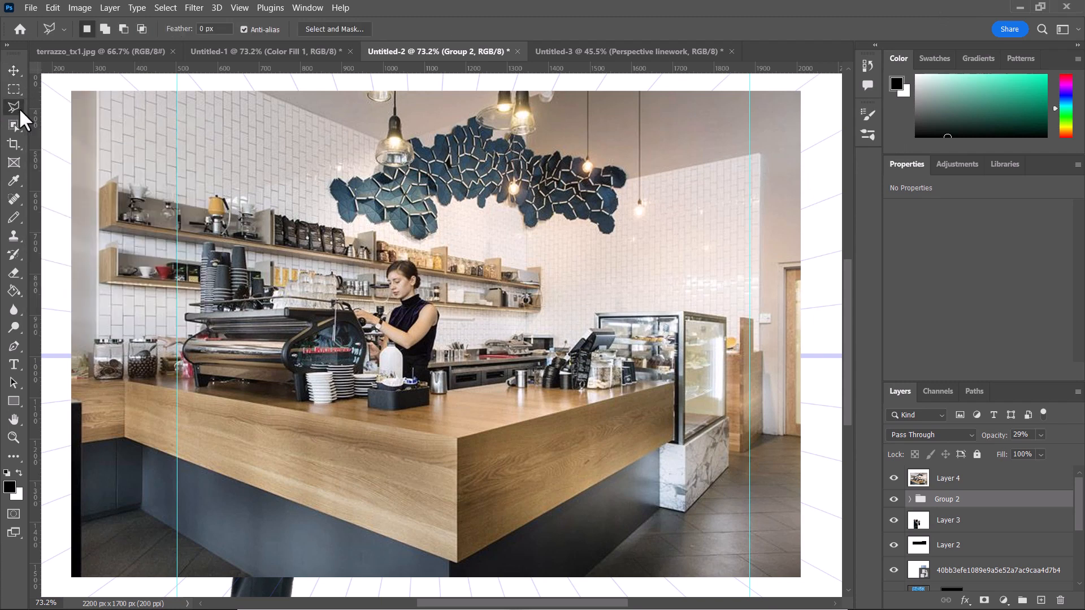
click(15, 126)
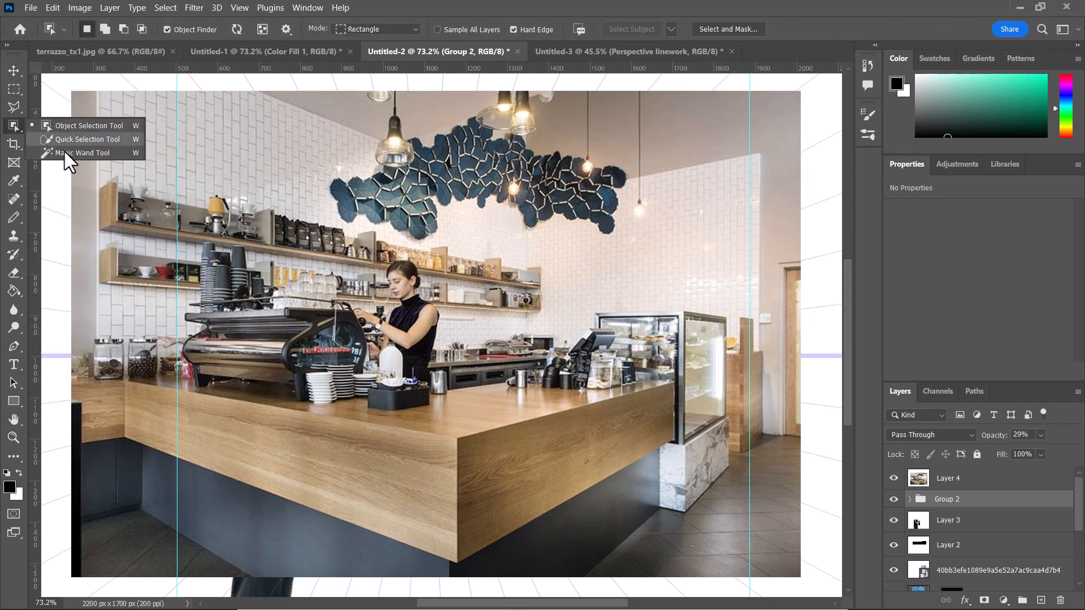
click(69, 156)
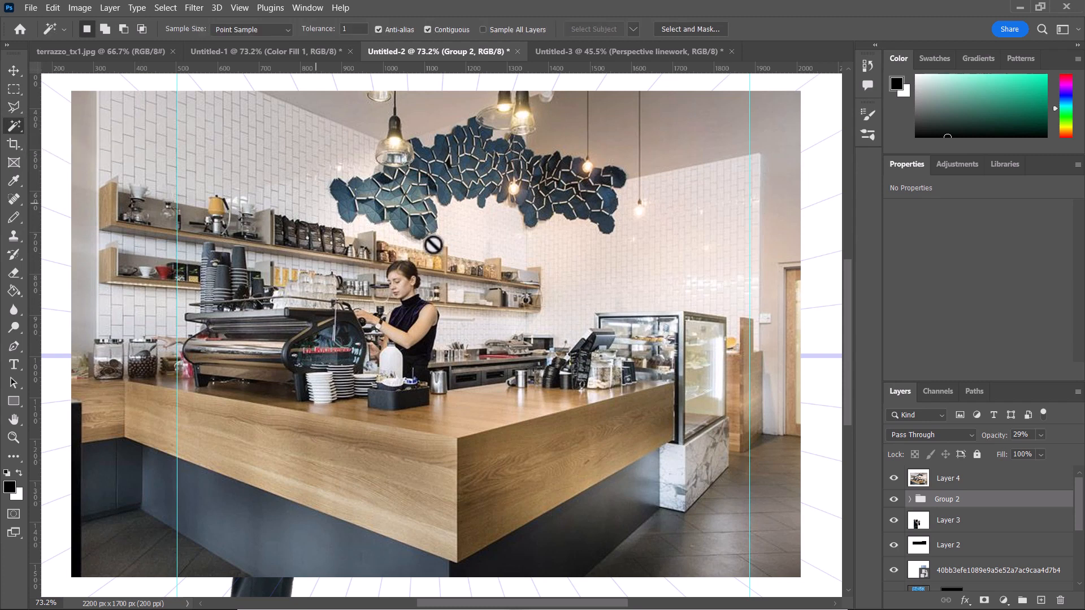
click(490, 382)
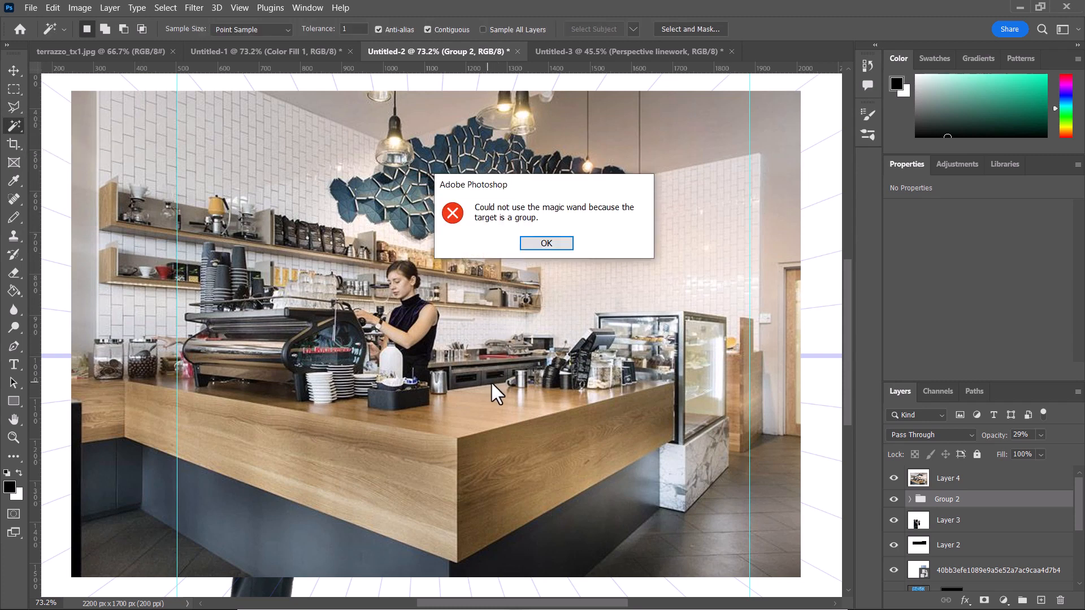
click(546, 244)
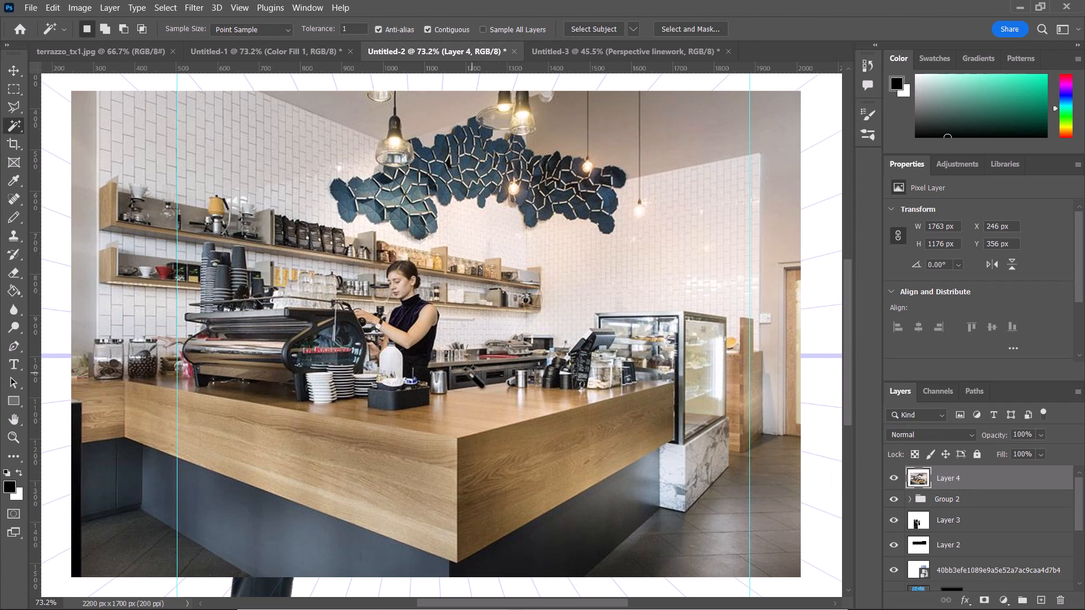
click(462, 391)
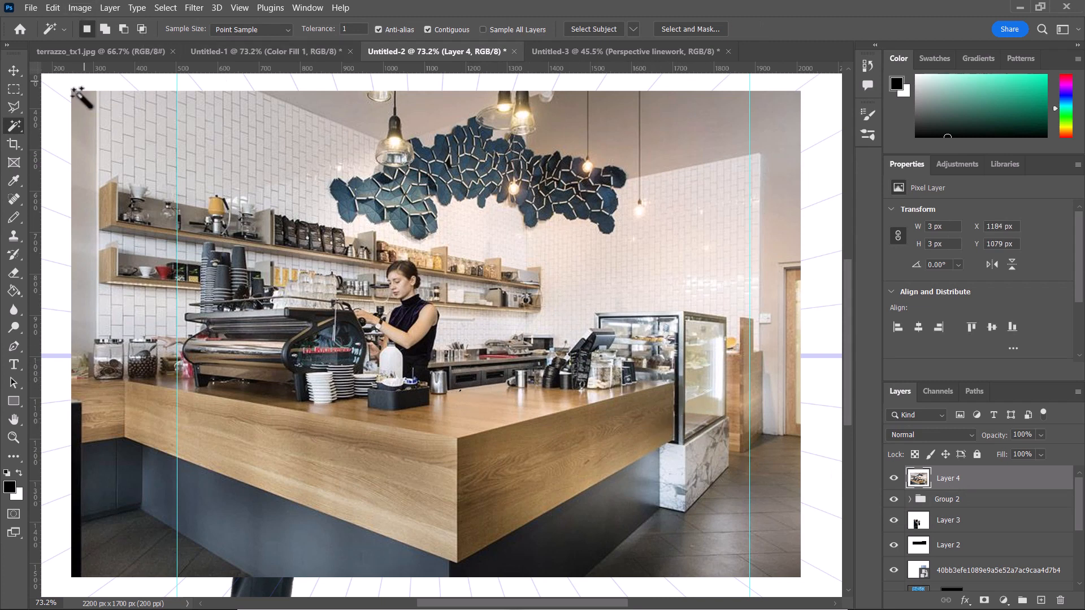
Select the wooden counter in the café photo with the Quick Selection tool at brush size 30, and clear the selection
right_click(12, 126)
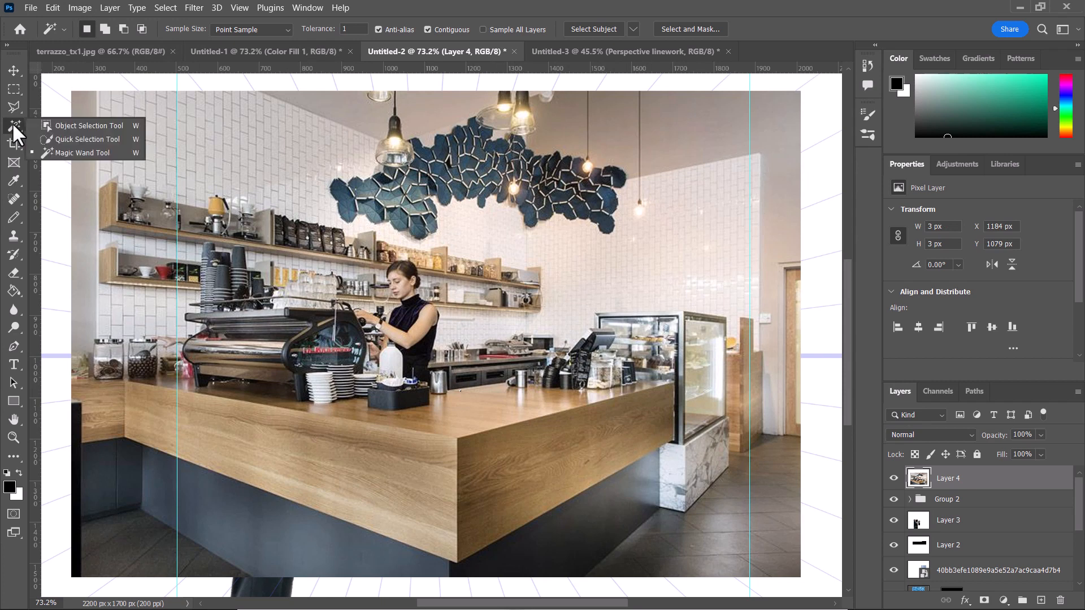
click(61, 139)
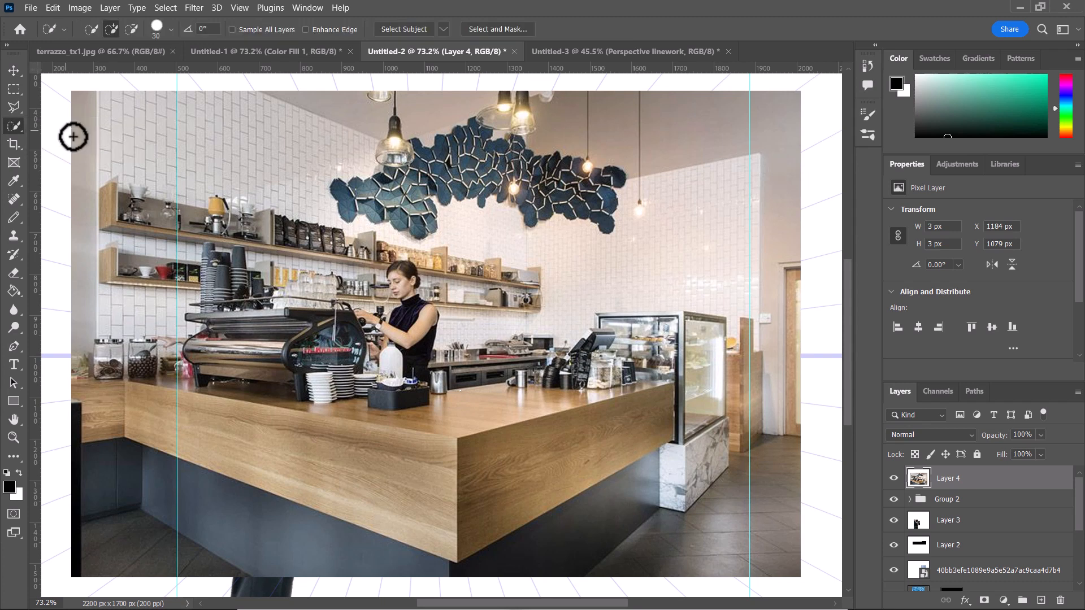
click(623, 380)
mouse_move(624, 408)
mouse_down()
mouse_move(488, 461)
mouse_move(388, 458)
mouse_move(335, 480)
mouse_move(213, 393)
mouse_up()
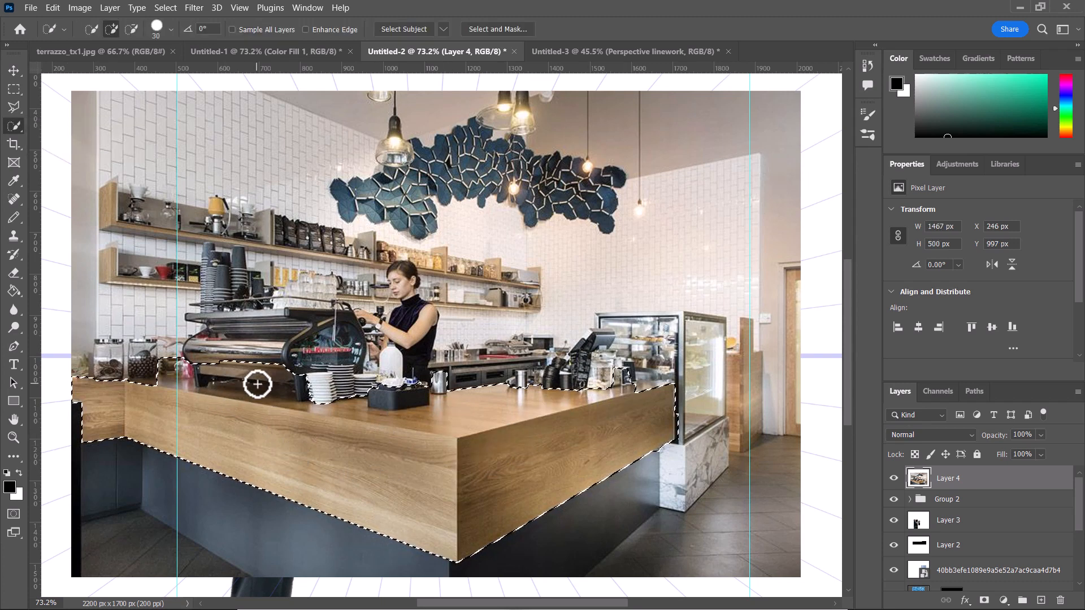
key(ctrl+d)
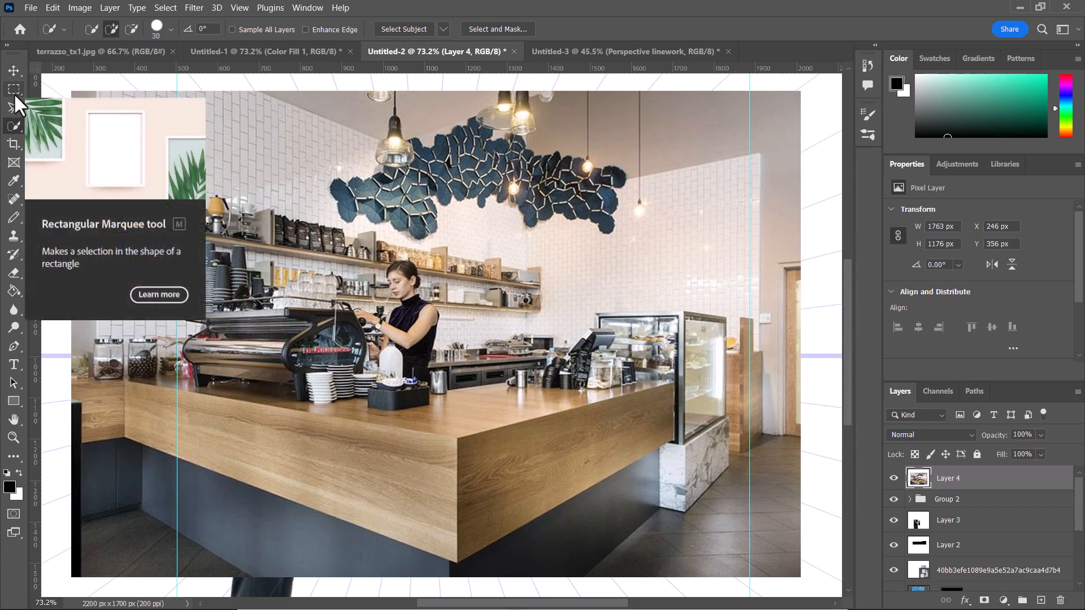
Select the wooden counter in the café photo with the Object Selection tool
right_click(14, 125)
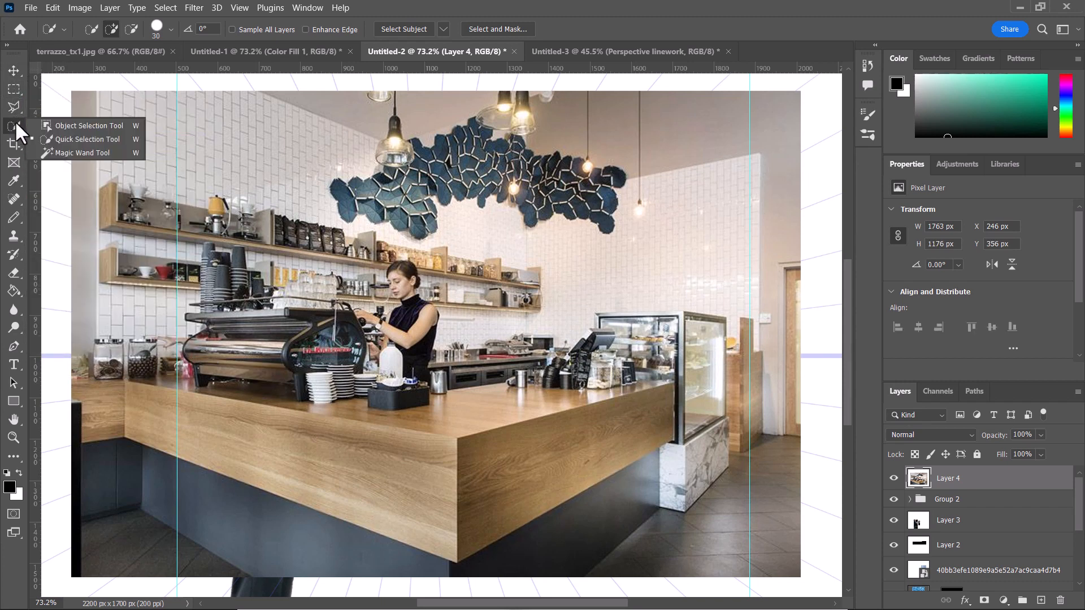
click(48, 124)
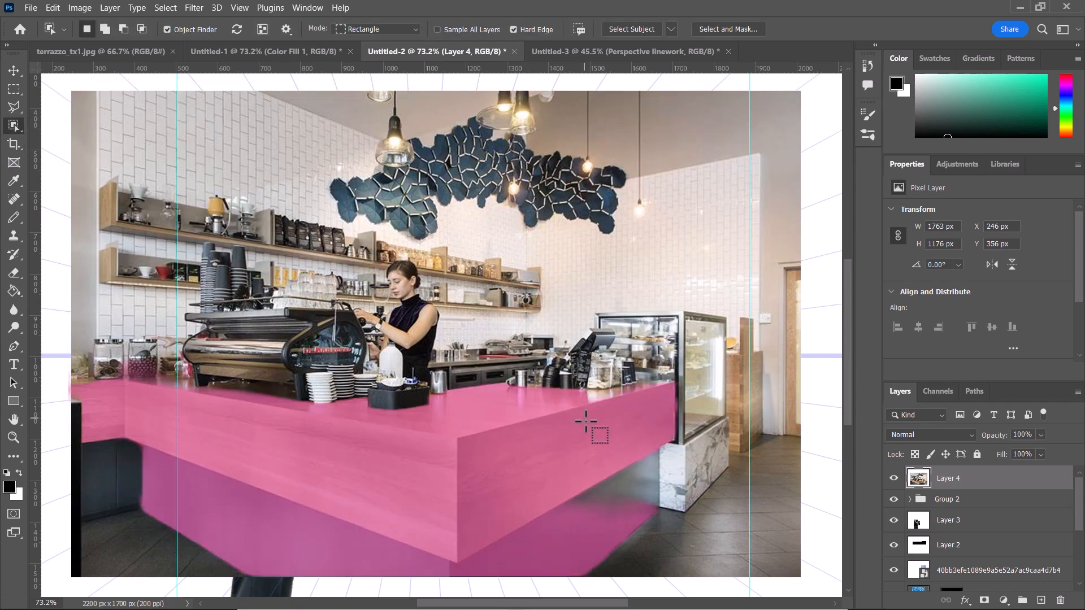
click(558, 461)
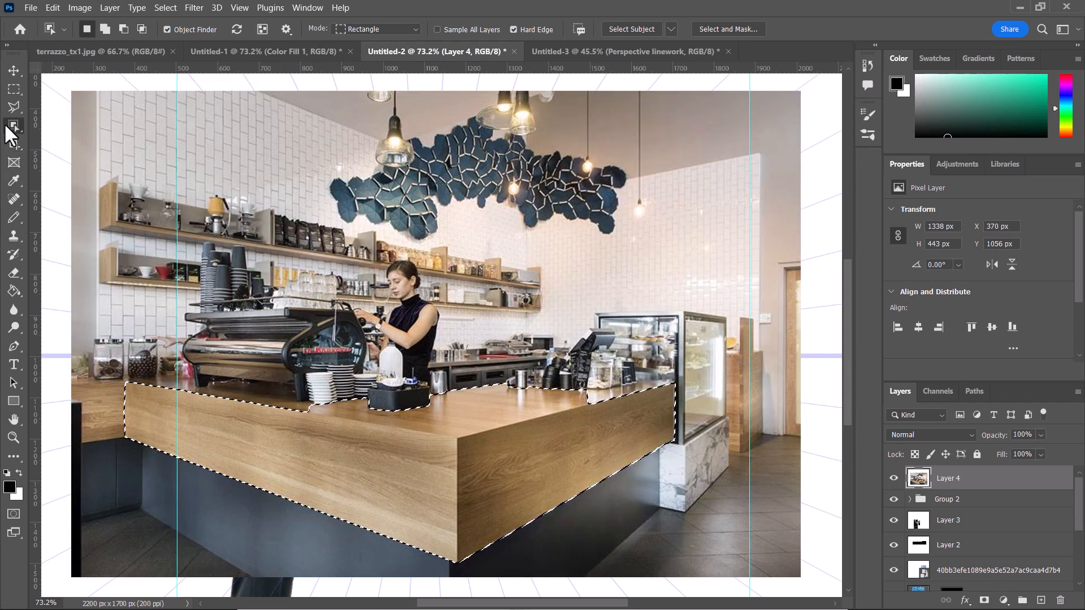
Extend the selection with the Quick Selection tool to the dark counter base, the glass jars, the espresso machine and the items beside it
right_click(5, 123)
click(84, 140)
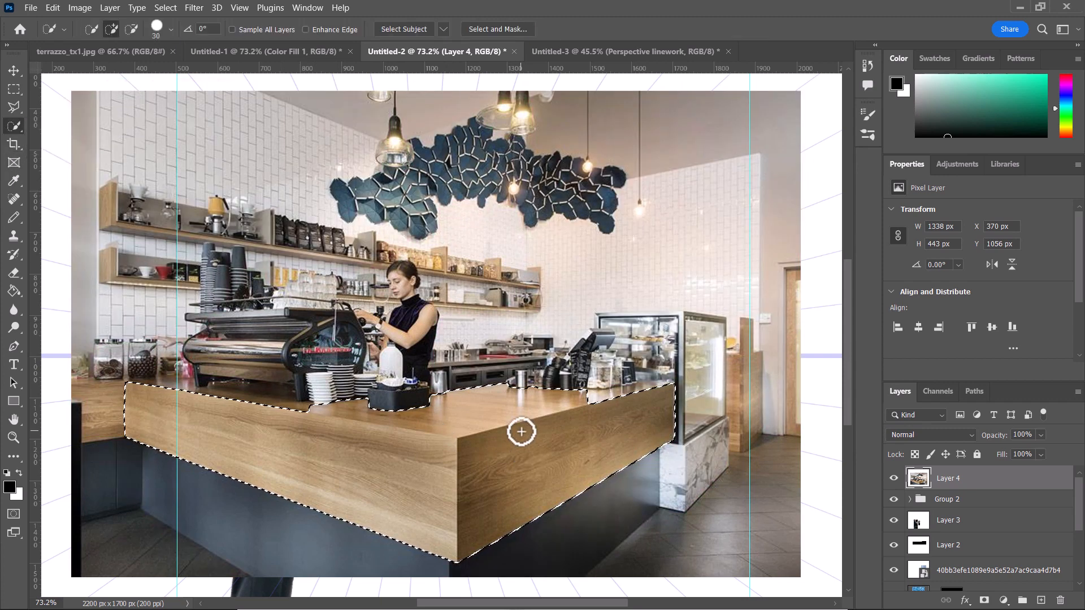
mouse_move(521, 432)
mouse_down()
mouse_move(597, 463)
mouse_move(616, 492)
mouse_move(574, 503)
mouse_up()
mouse_move(371, 535)
mouse_down()
mouse_move(279, 512)
mouse_move(122, 445)
mouse_move(92, 405)
mouse_move(144, 370)
mouse_move(112, 375)
mouse_move(104, 343)
mouse_move(153, 345)
mouse_up()
mouse_move(218, 359)
mouse_down()
mouse_move(282, 410)
mouse_move(288, 379)
mouse_move(388, 402)
mouse_move(378, 388)
mouse_move(387, 378)
mouse_move(342, 379)
mouse_move(284, 338)
mouse_move(230, 325)
mouse_move(422, 386)
mouse_move(432, 399)
mouse_move(346, 370)
mouse_move(342, 330)
mouse_move(353, 356)
mouse_move(317, 421)
mouse_up()
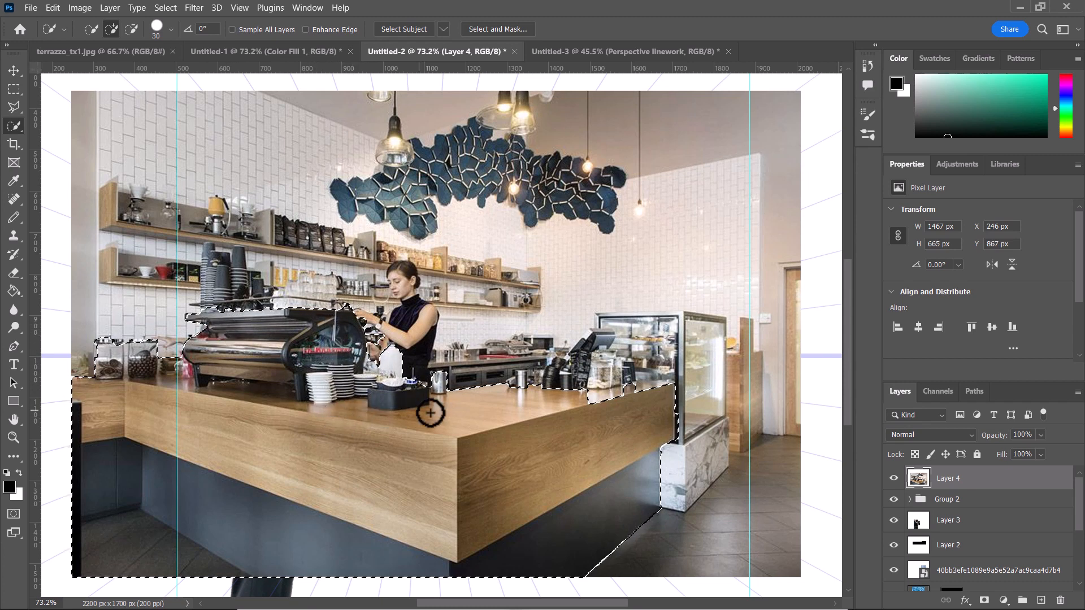
click(185, 347)
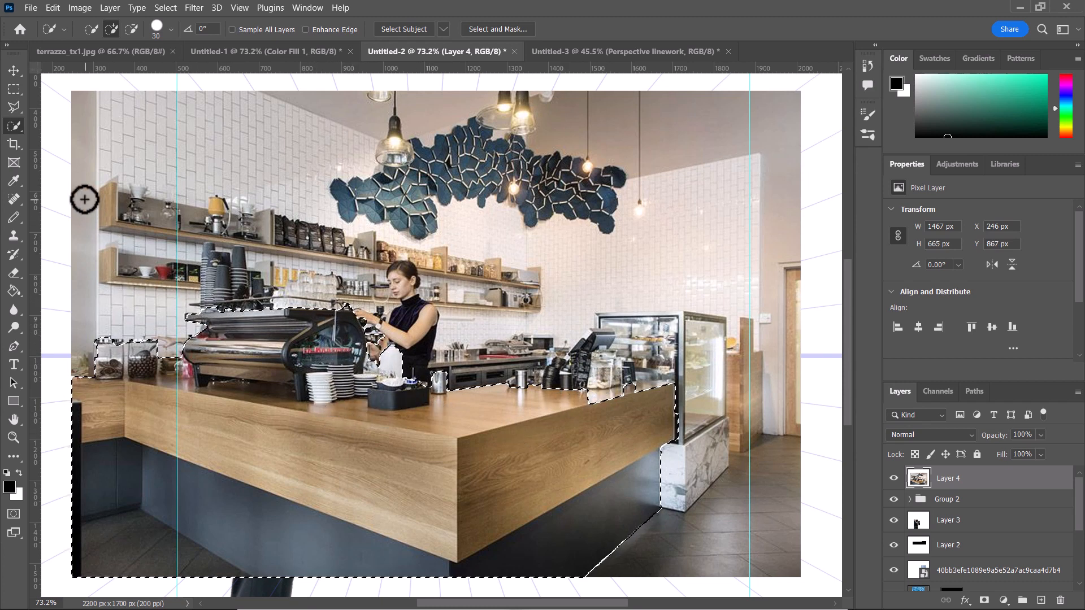
Add the cash register and the jars at the counter's far end to the selection with the Quick Selection tool
click(14, 107)
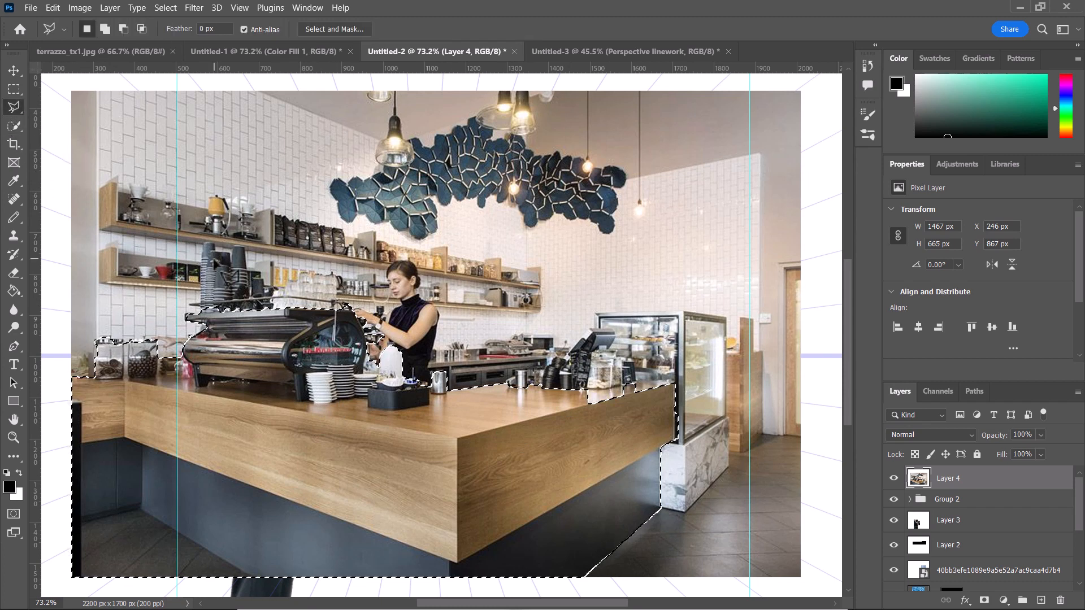
key(shift)
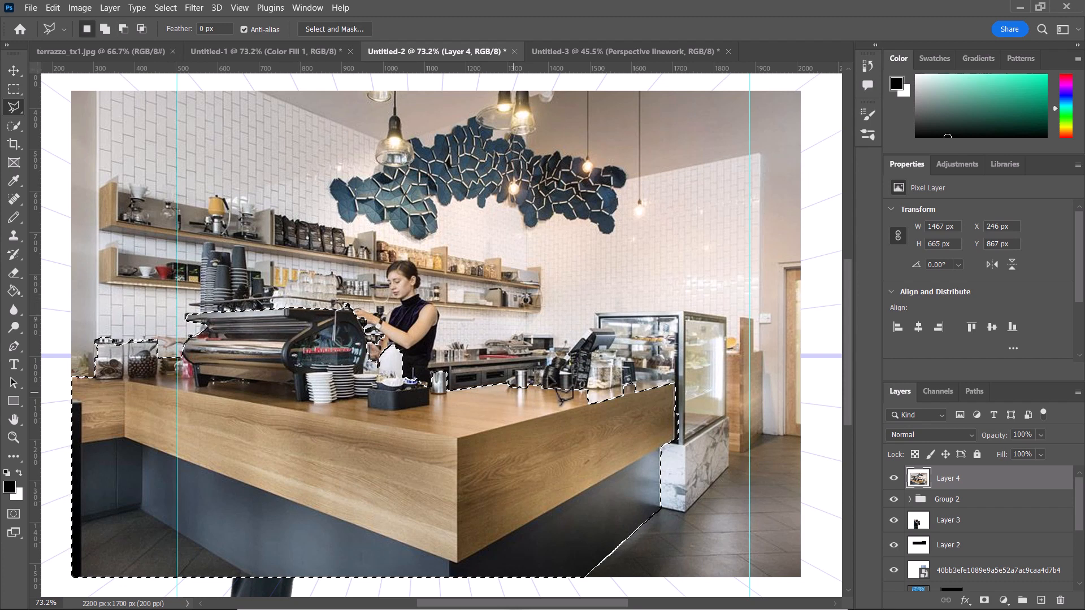
click(14, 125)
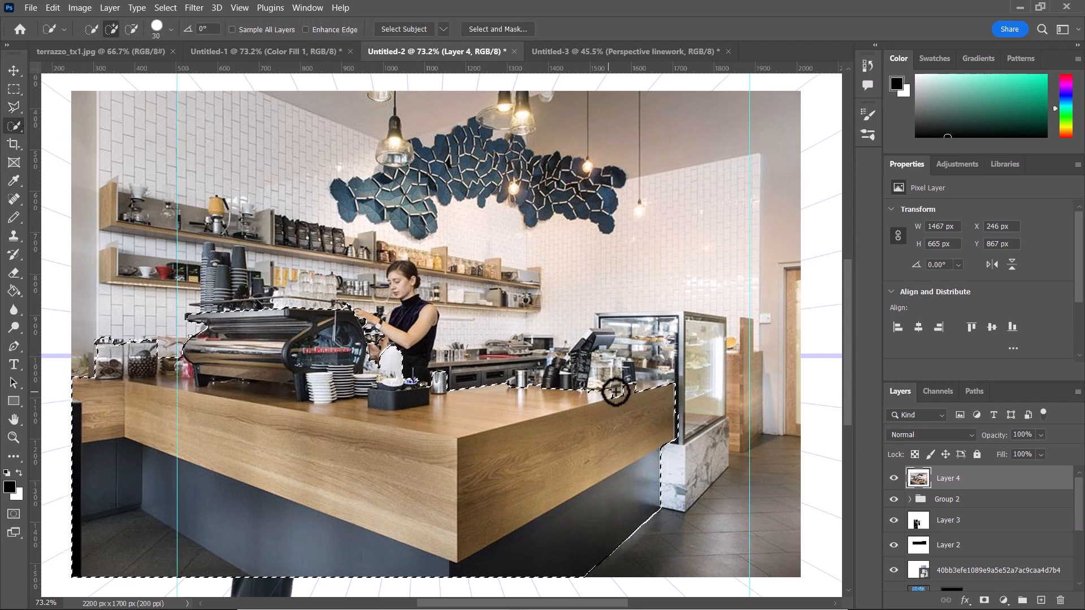
mouse_move(615, 390)
mouse_down()
mouse_move(635, 383)
mouse_move(535, 375)
mouse_move(510, 385)
mouse_up()
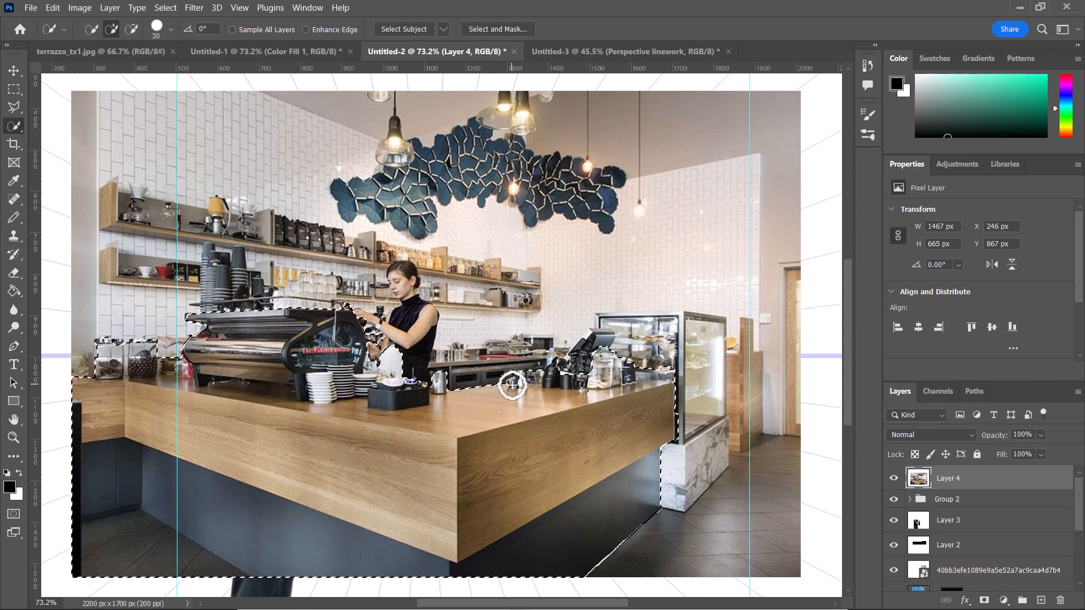
scroll(577, 355, up, 6)
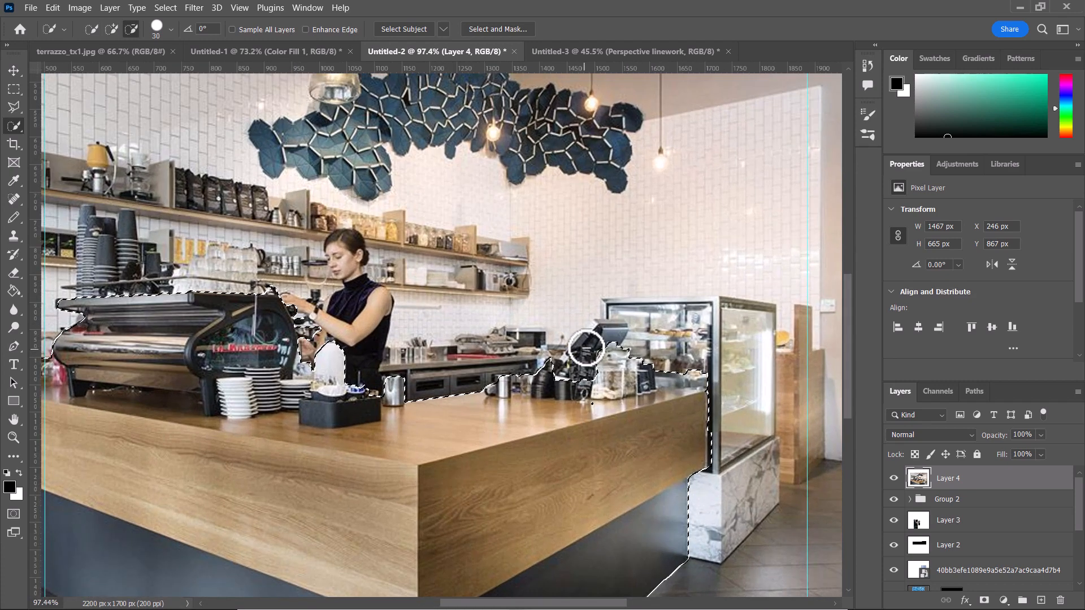
drag(594, 343, 619, 338)
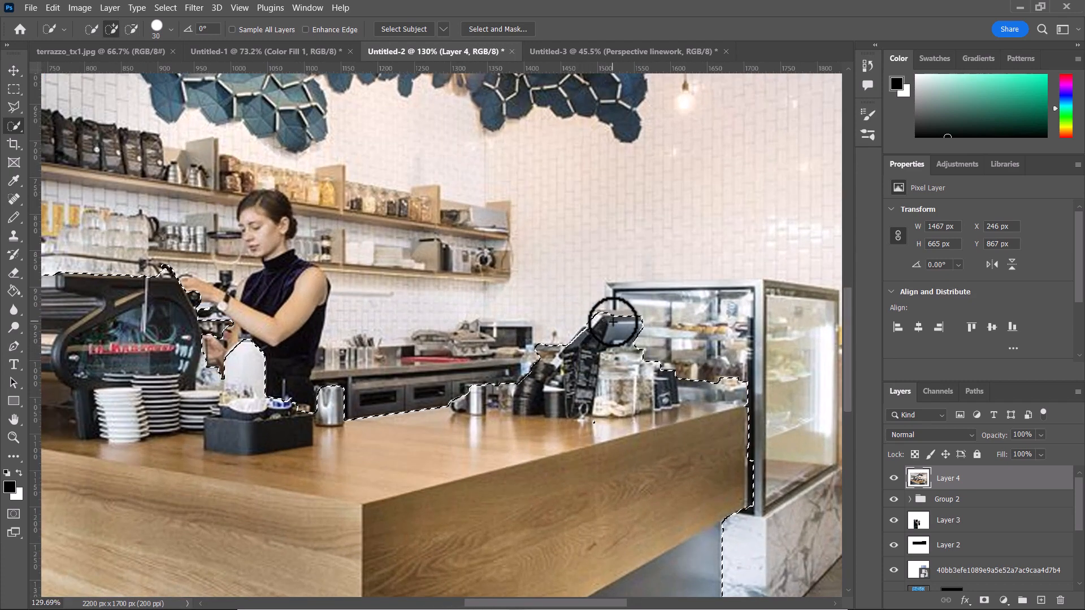
scroll(466, 376, down, 3)
scroll(466, 376, down, 5)
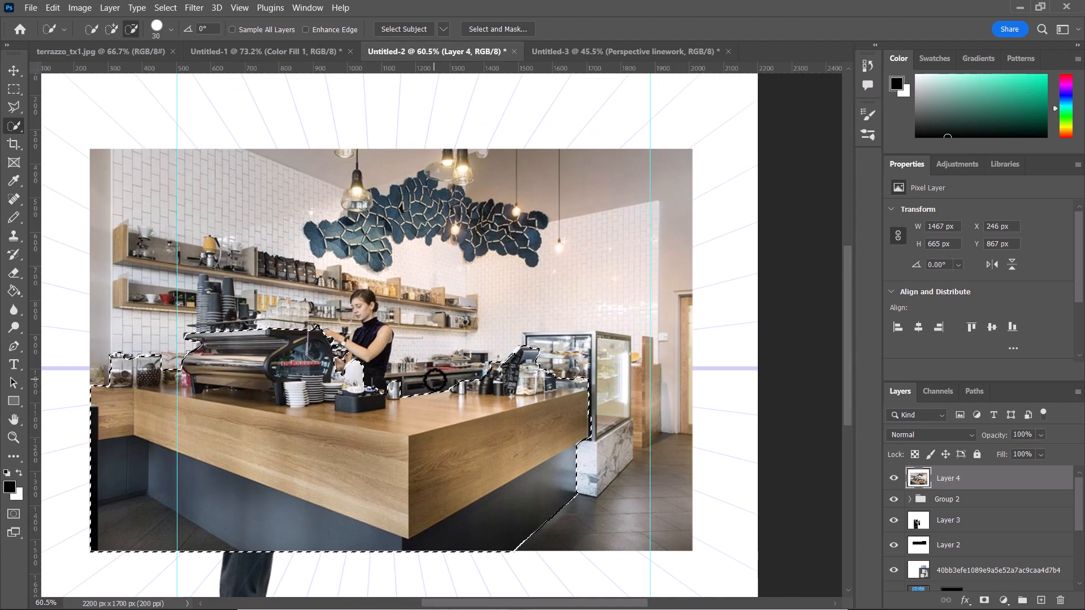
scroll(443, 380, up, 2)
scroll(420, 406, up, 2)
scroll(418, 390, down, 6)
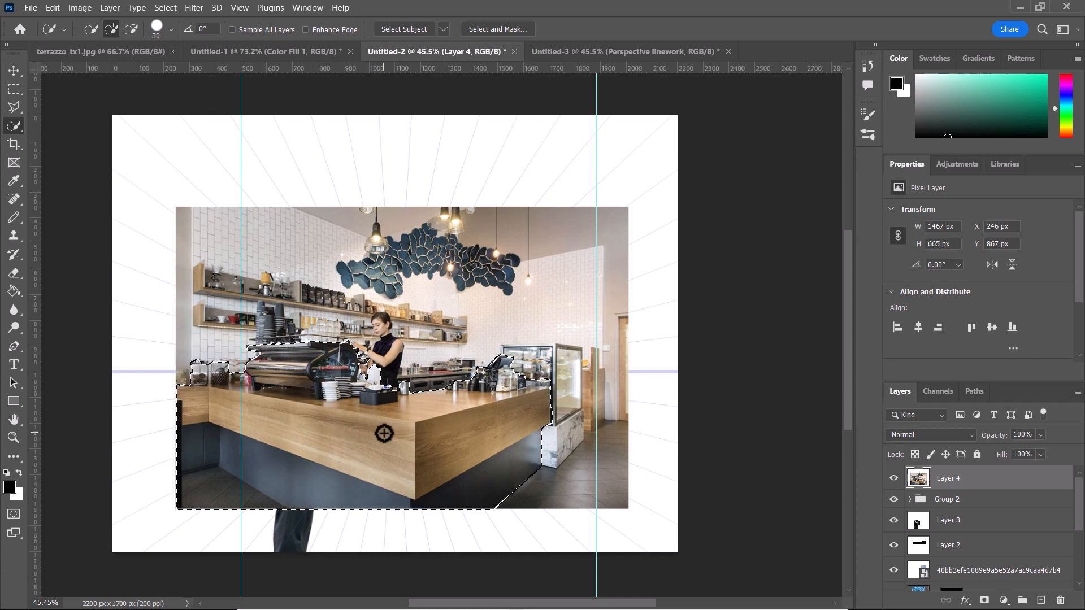
Copy the selected counter onto its own layer, and check the cut-out by toggling the visibility of Layer 4 and the new layer
key(ctrl+j)
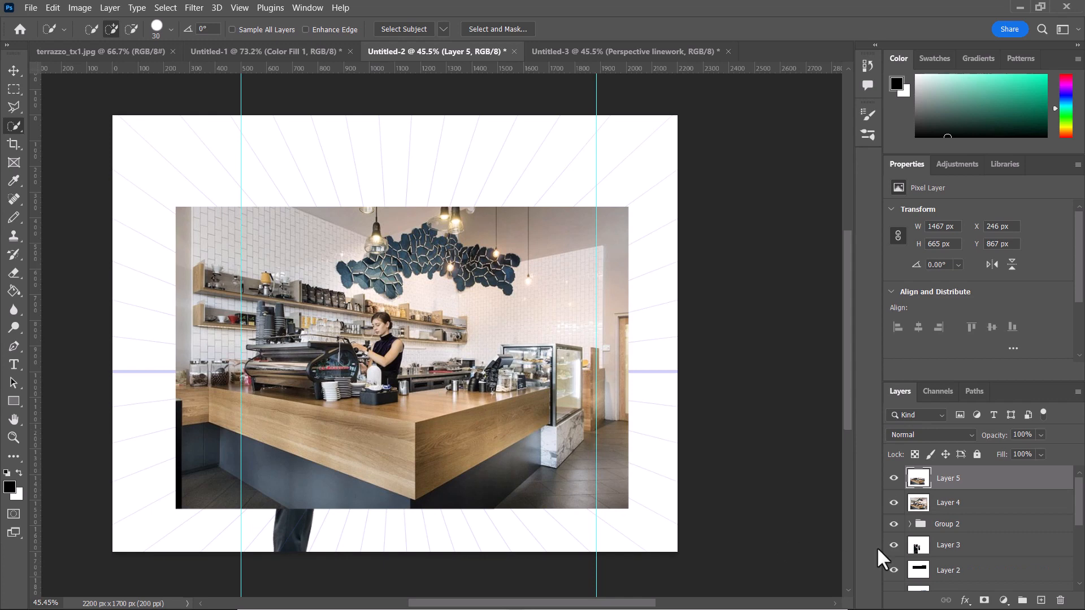
click(895, 505)
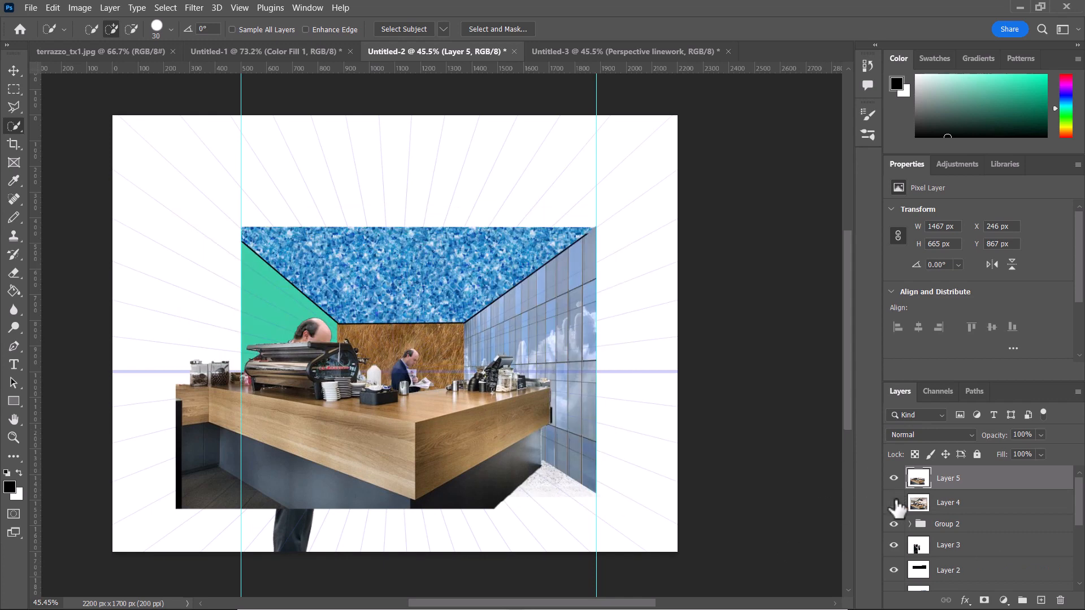
click(895, 503)
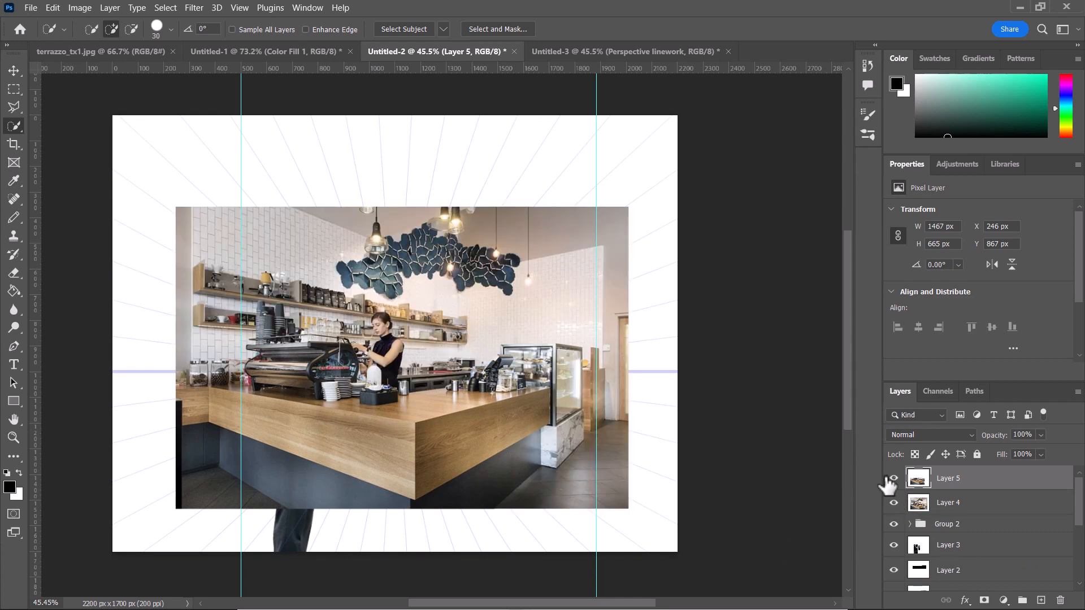
click(891, 480)
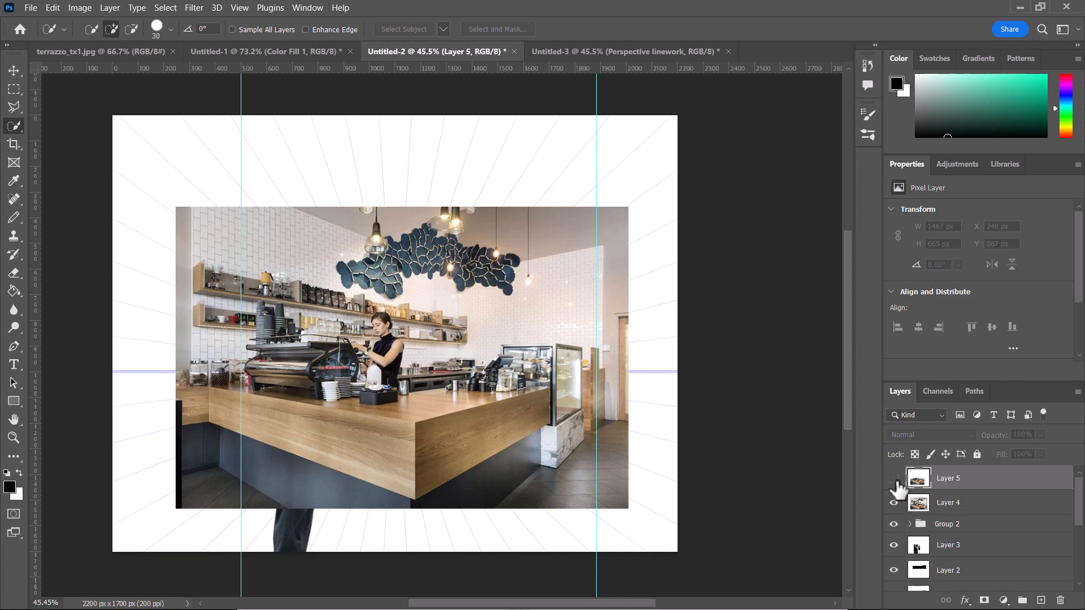
click(894, 479)
click(894, 503)
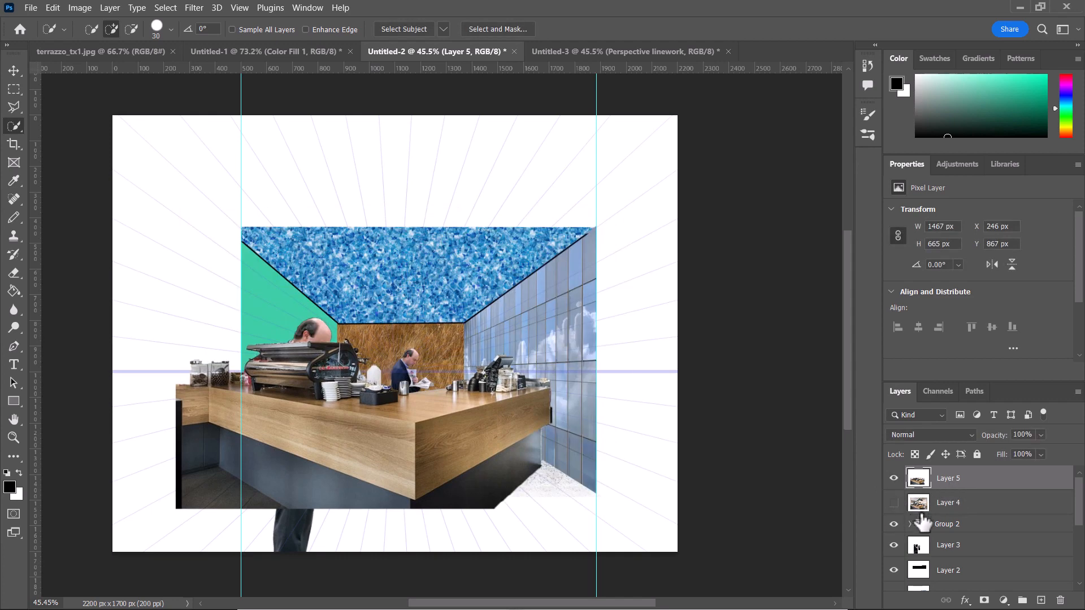
click(895, 503)
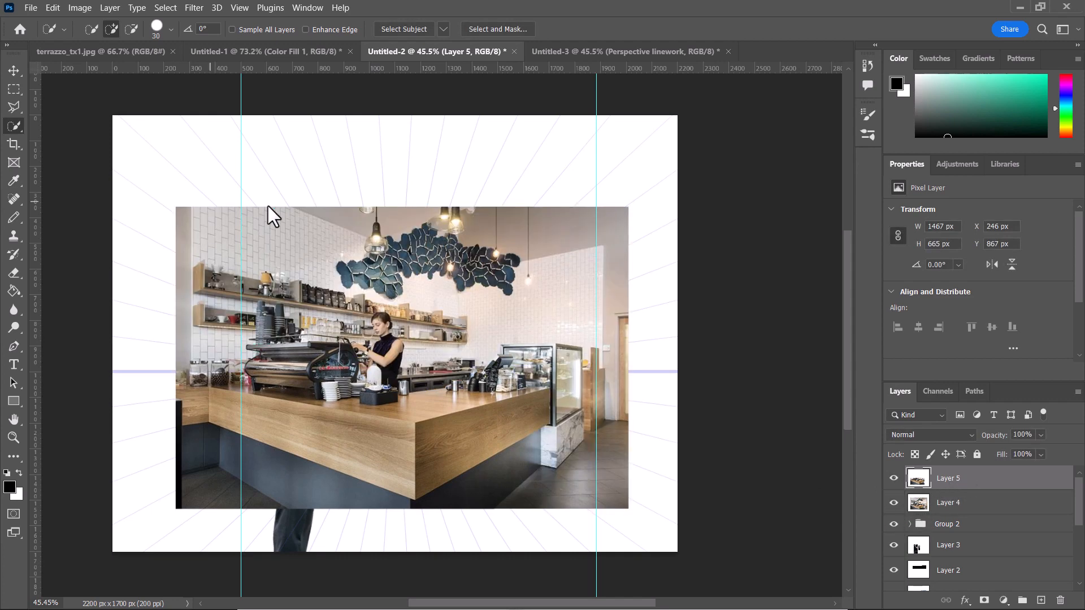
Restore the previous counter selection and invert it
click(204, 7)
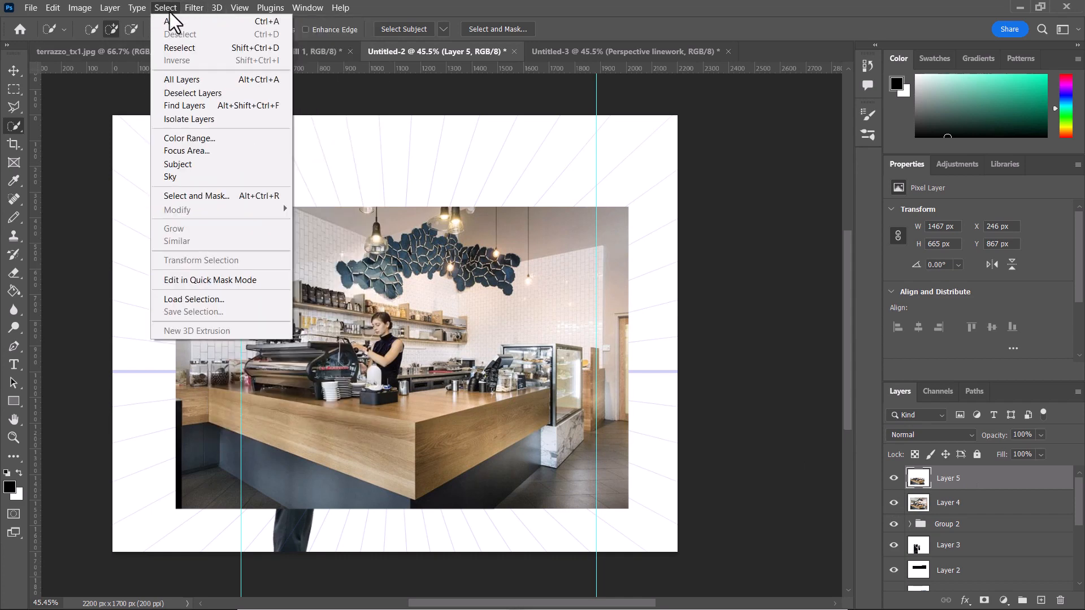
click(182, 47)
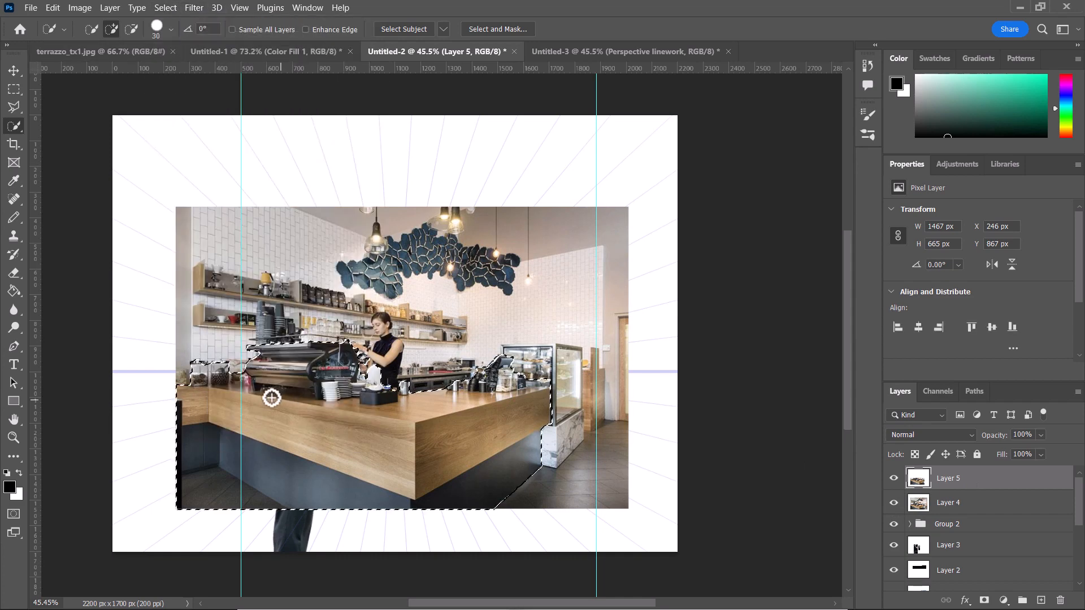
right_click(302, 425)
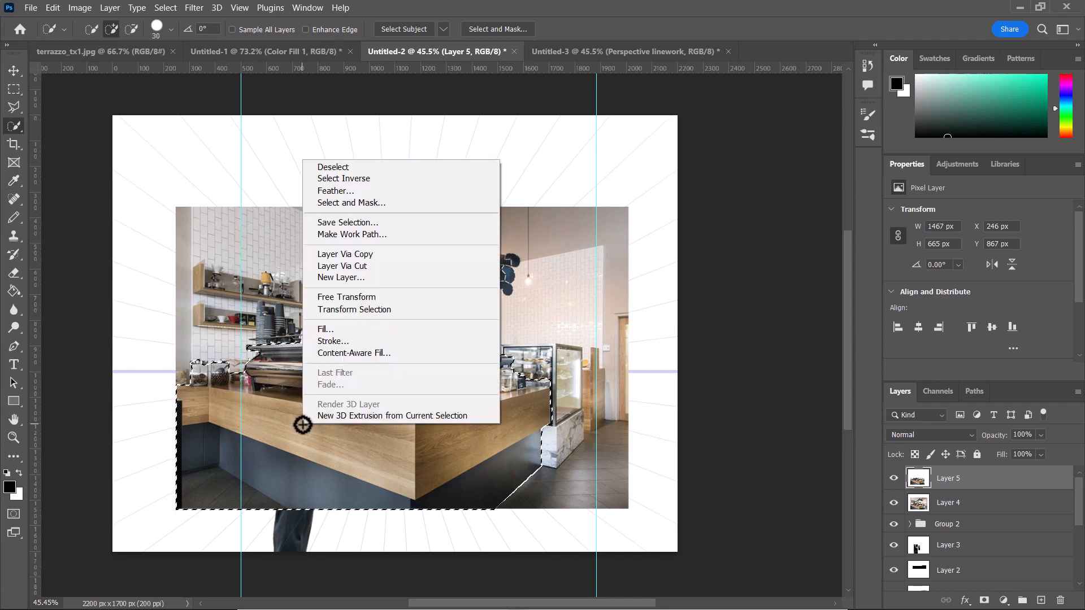
click(357, 180)
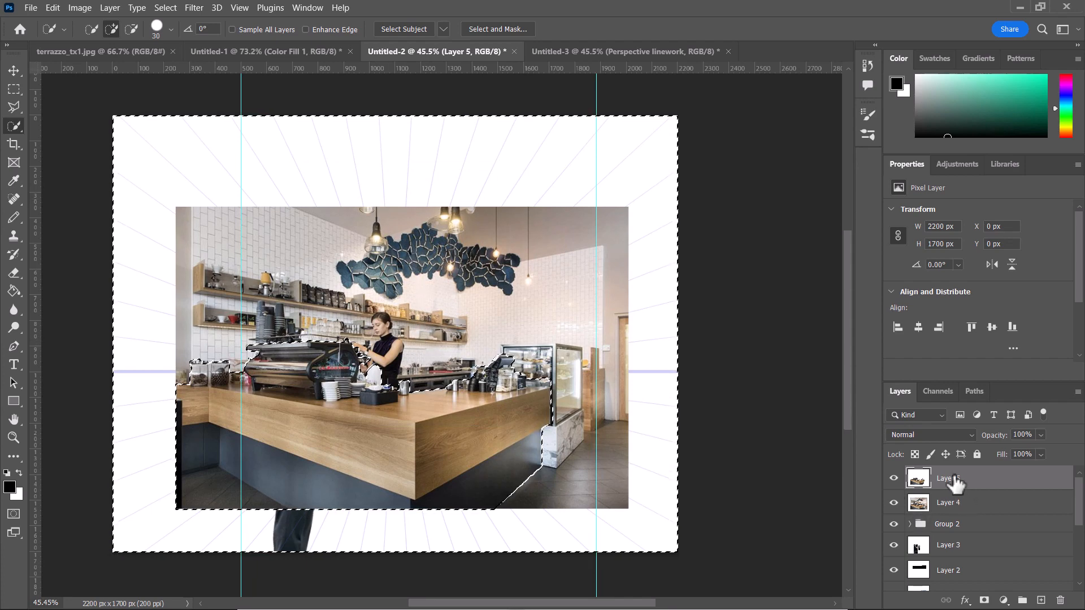
Hide Layer 4 and, with the selection cleared, move the Layer 5 counter cut-out to about X 350 px, Y 944 px
click(894, 503)
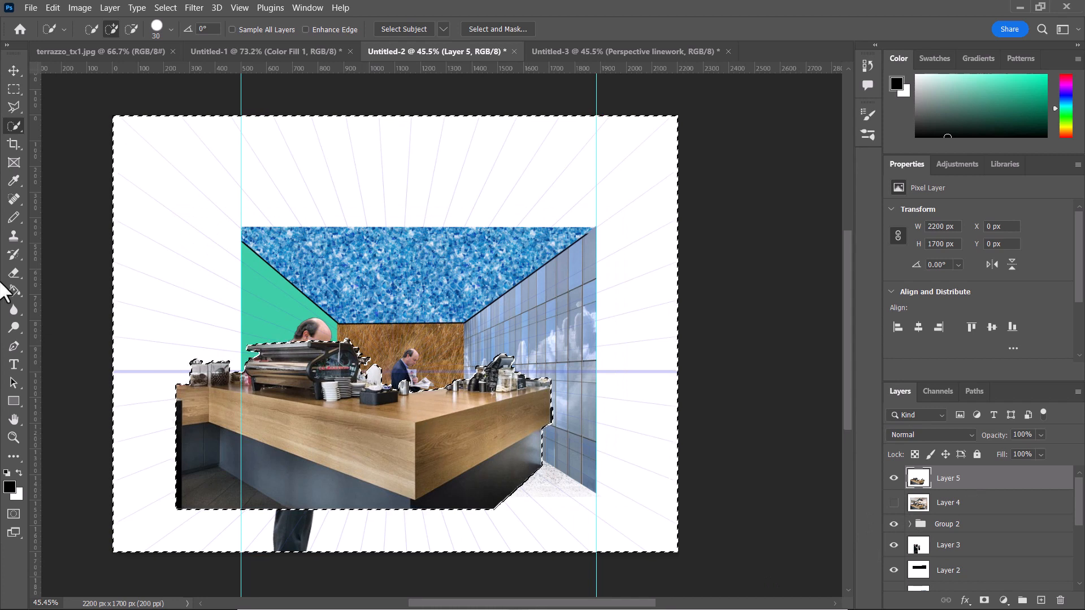
key(ctrl+d)
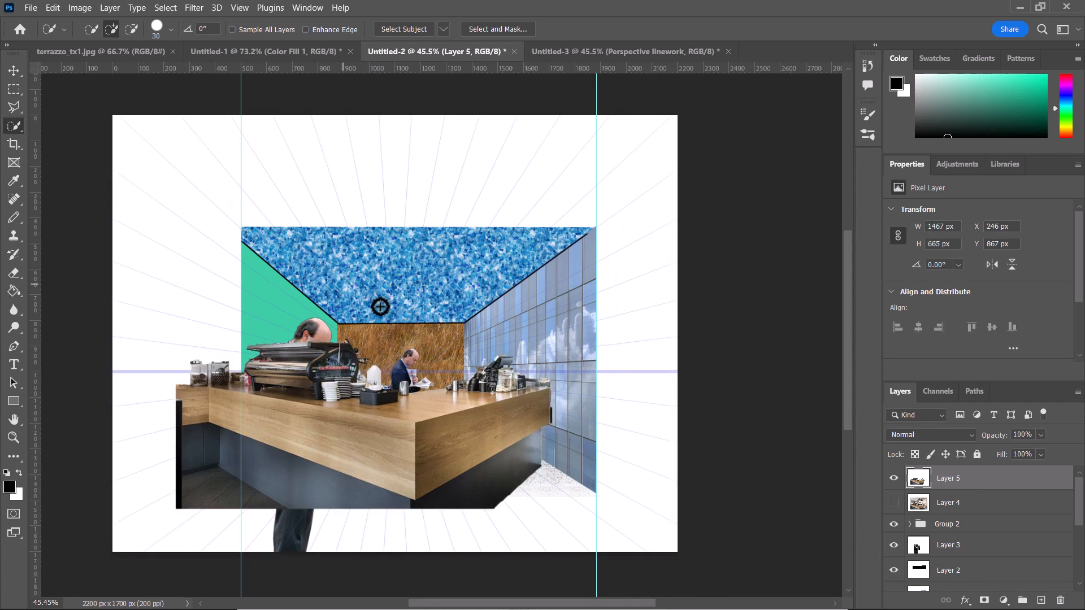
click(10, 72)
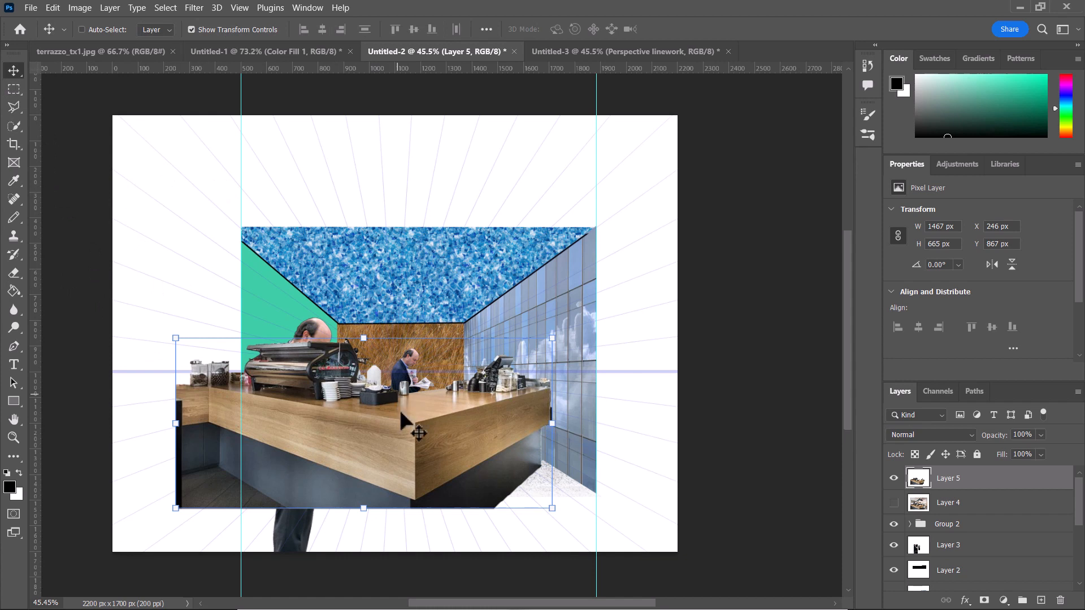
drag(420, 428, 449, 452)
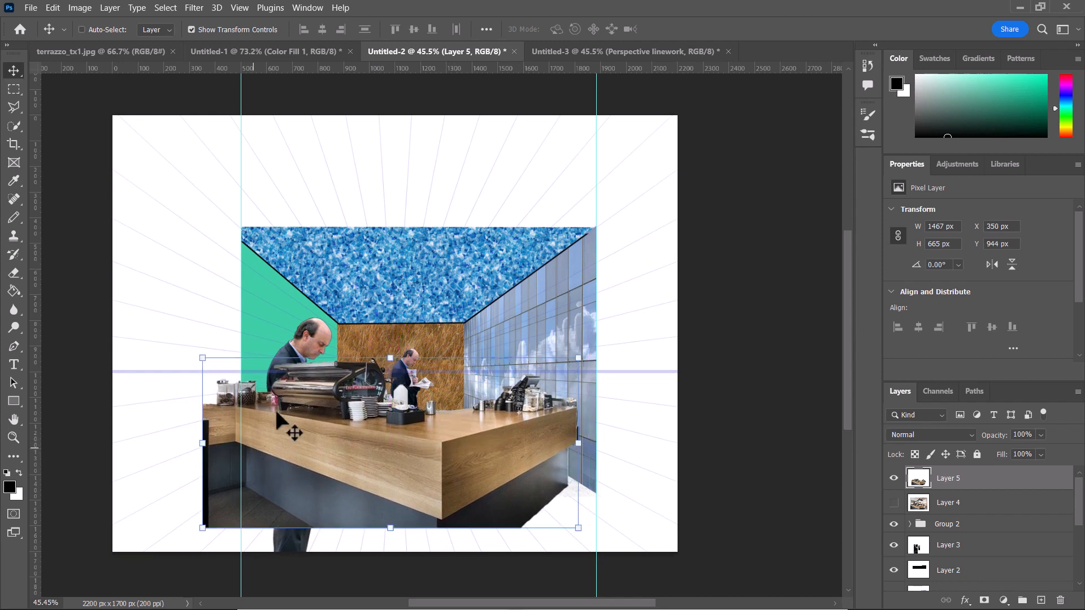
Scale the Layer 5 counter to 45.5%, position it at about X 766 px, Y 997 px, and place its layer below Layer 3
drag(203, 358, 355, 428)
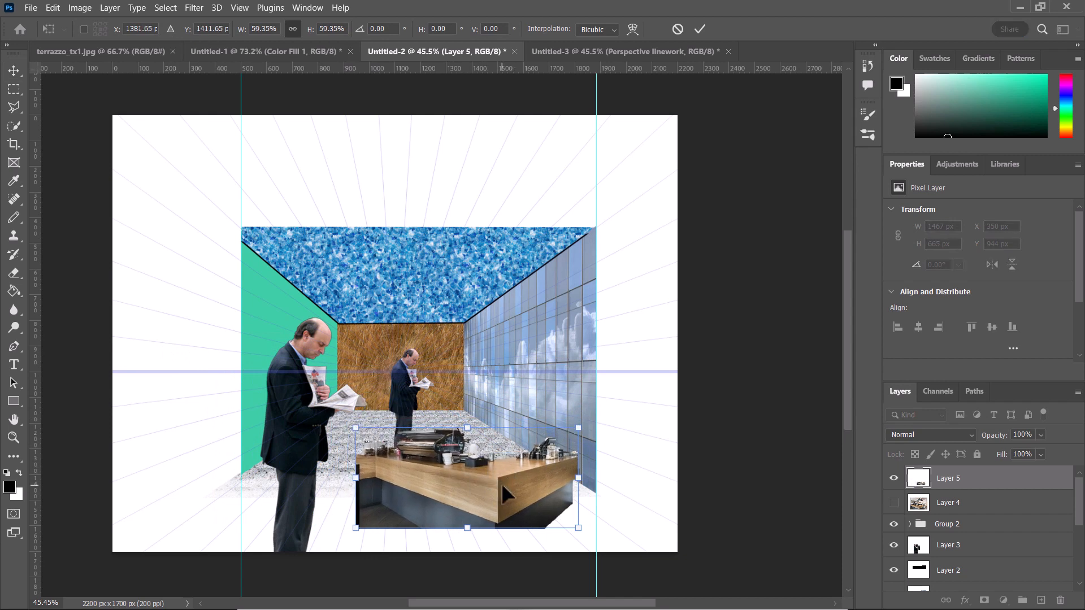
drag(502, 485, 443, 417)
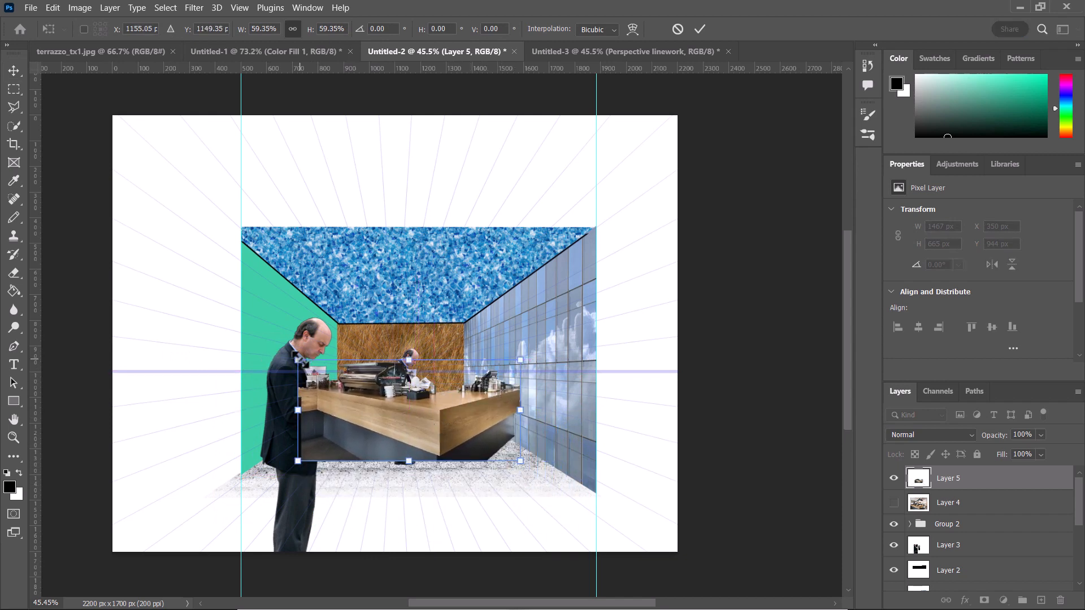
drag(298, 359, 350, 382)
drag(435, 425, 393, 421)
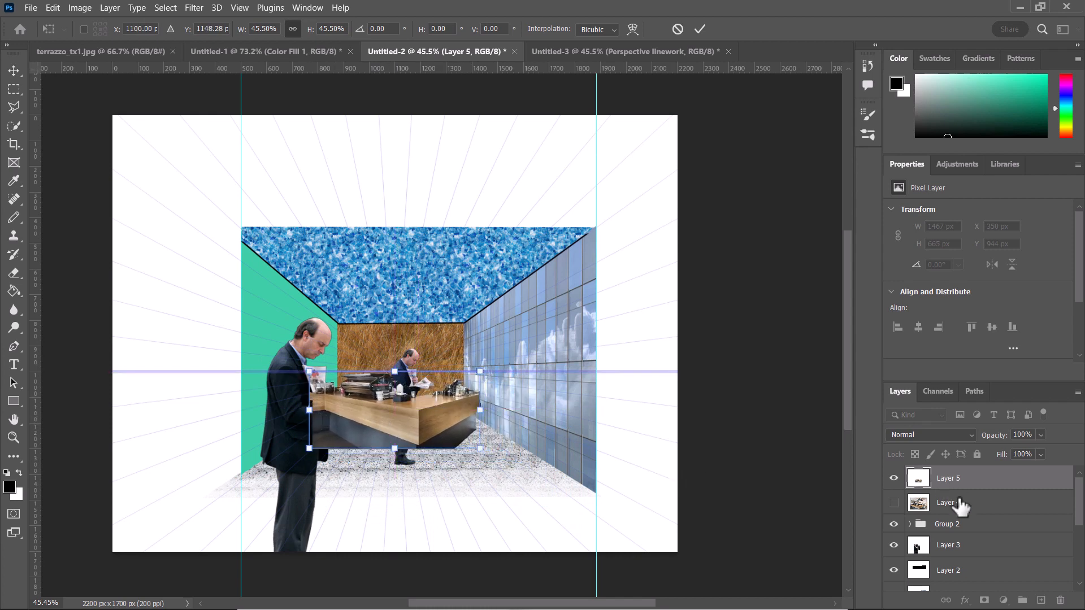
drag(955, 486, 952, 516)
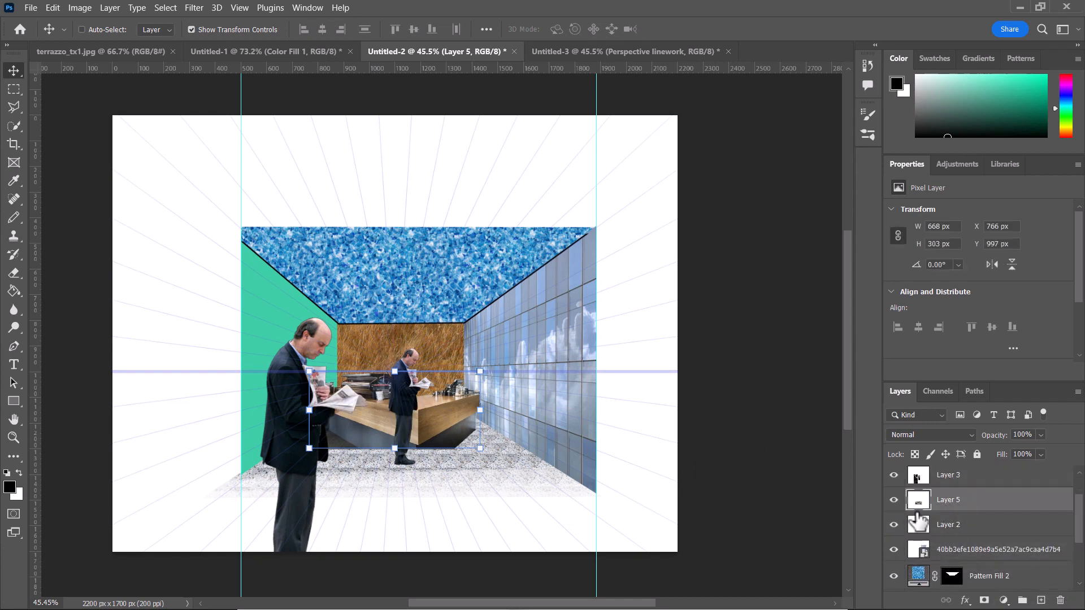
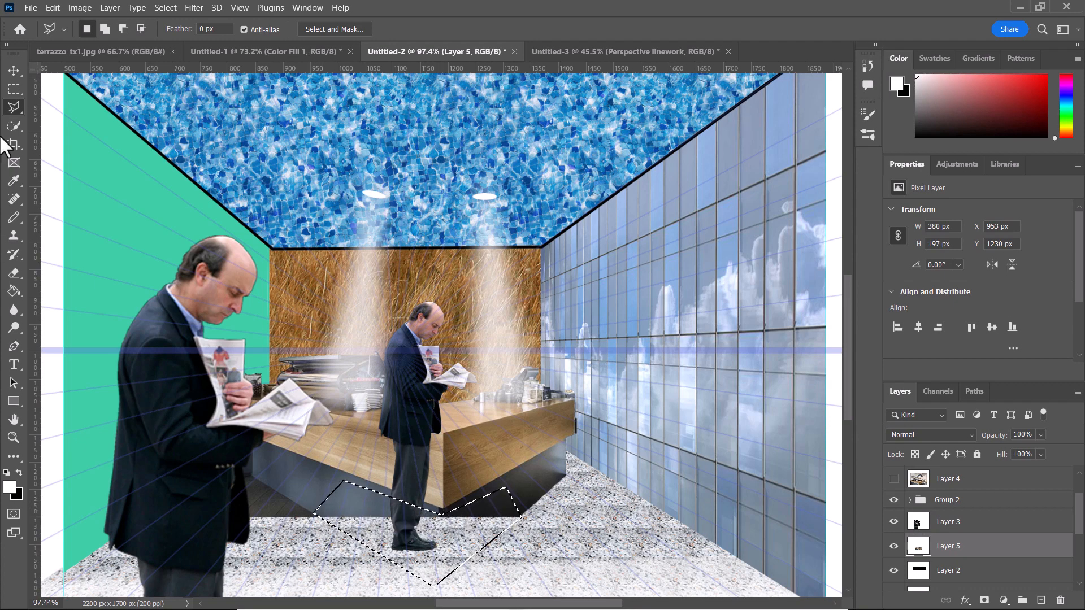
Fill the selected area beneath the counter's front corner using Content-Aware with Color Adaptation in Normal mode at 100% opacity, and clear the selection
click(32, 8)
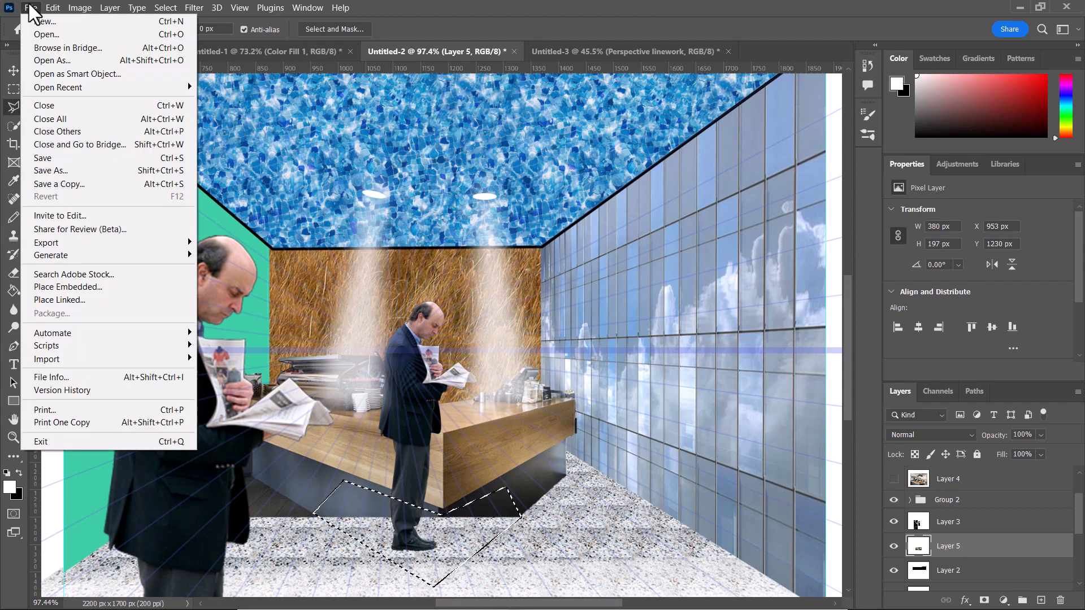
mouse_move(50, 7)
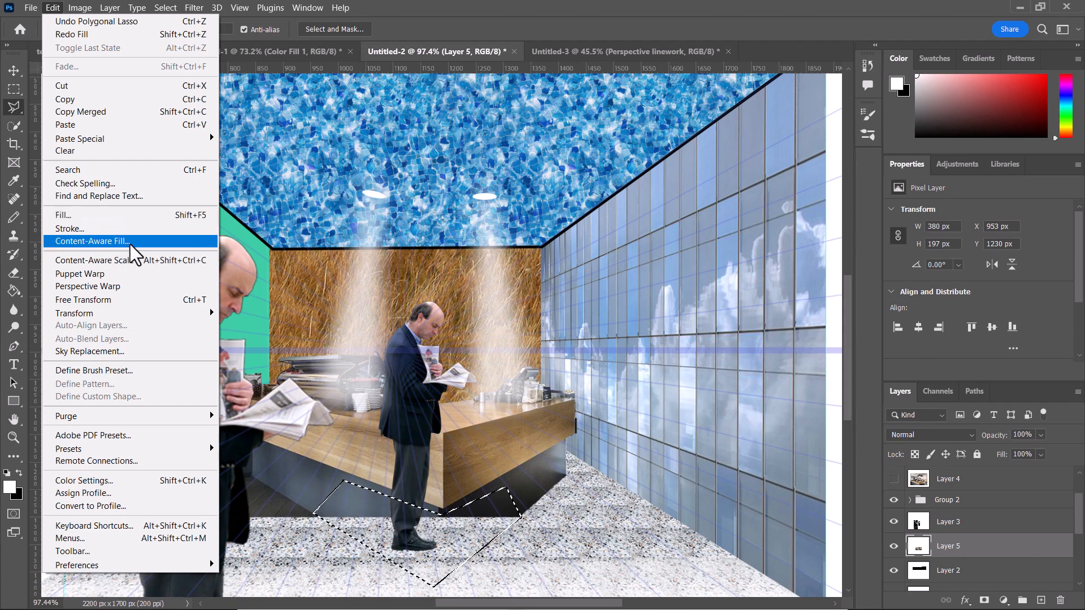
click(117, 216)
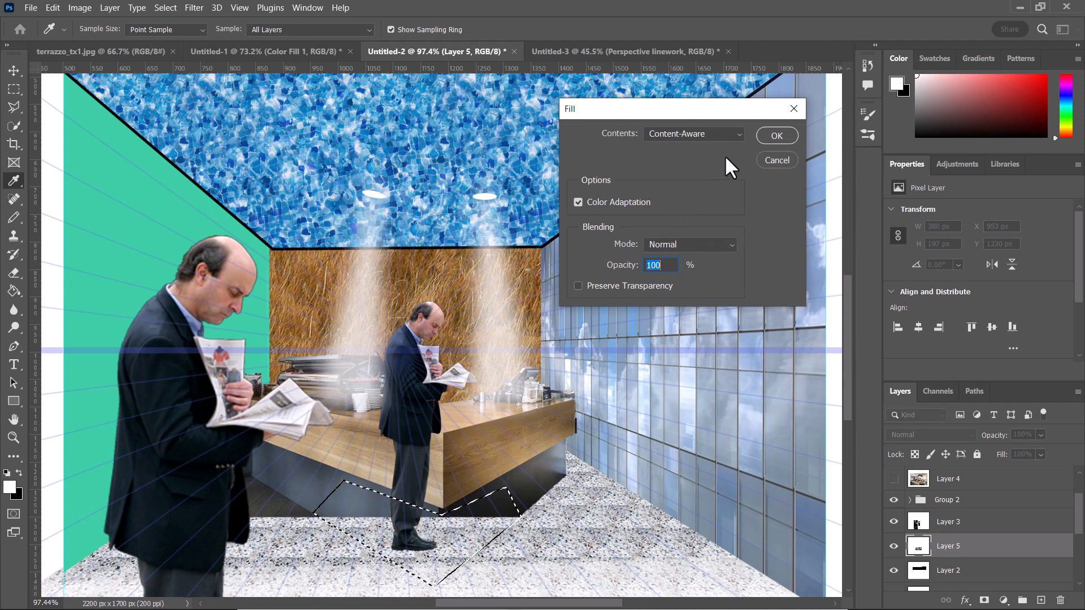
drag(618, 119, 624, 133)
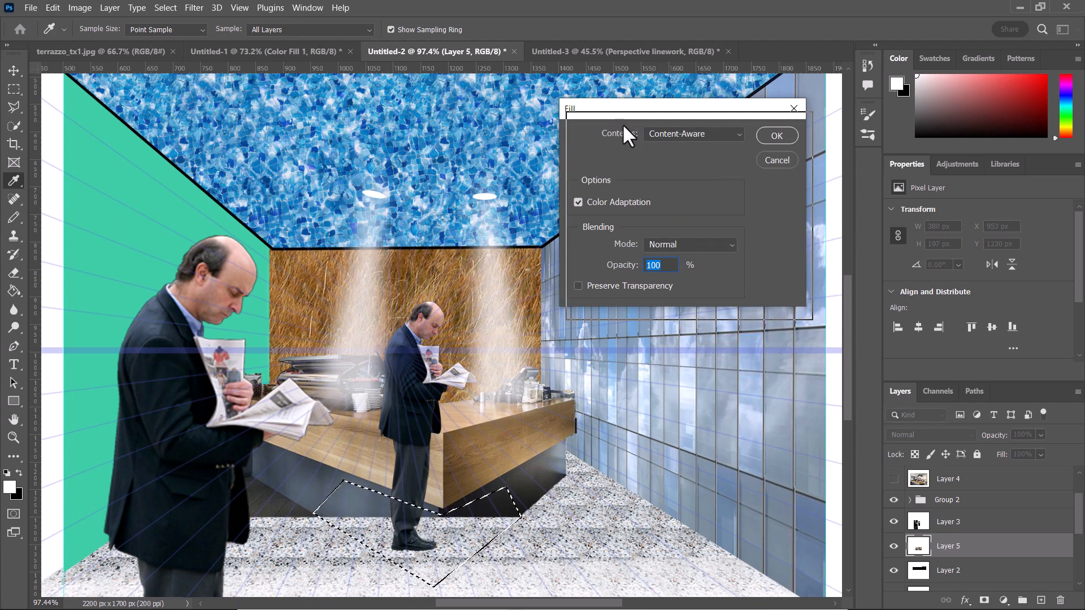
click(701, 147)
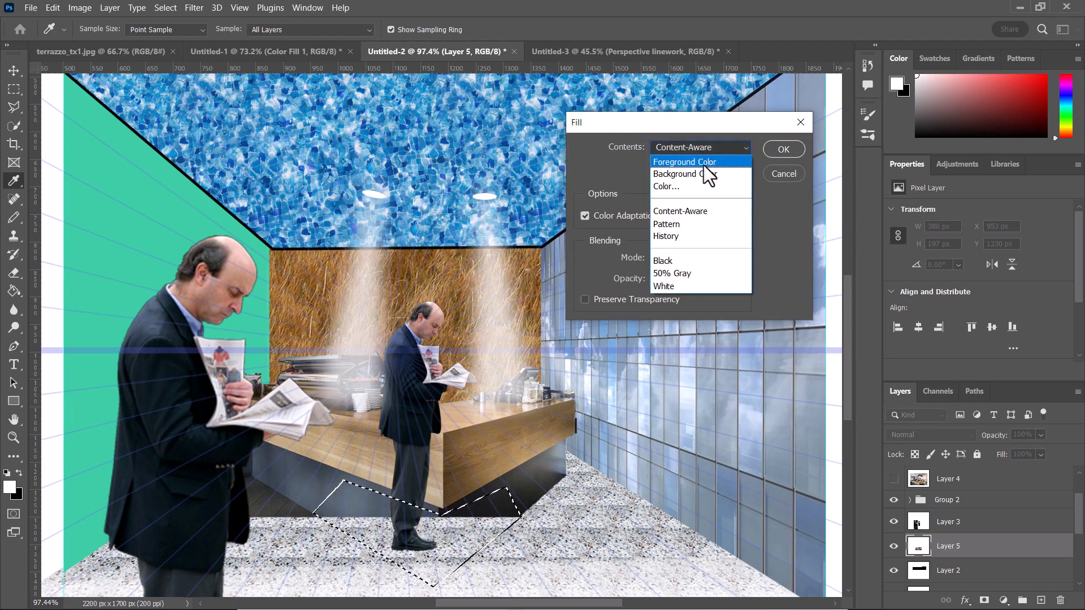
click(705, 214)
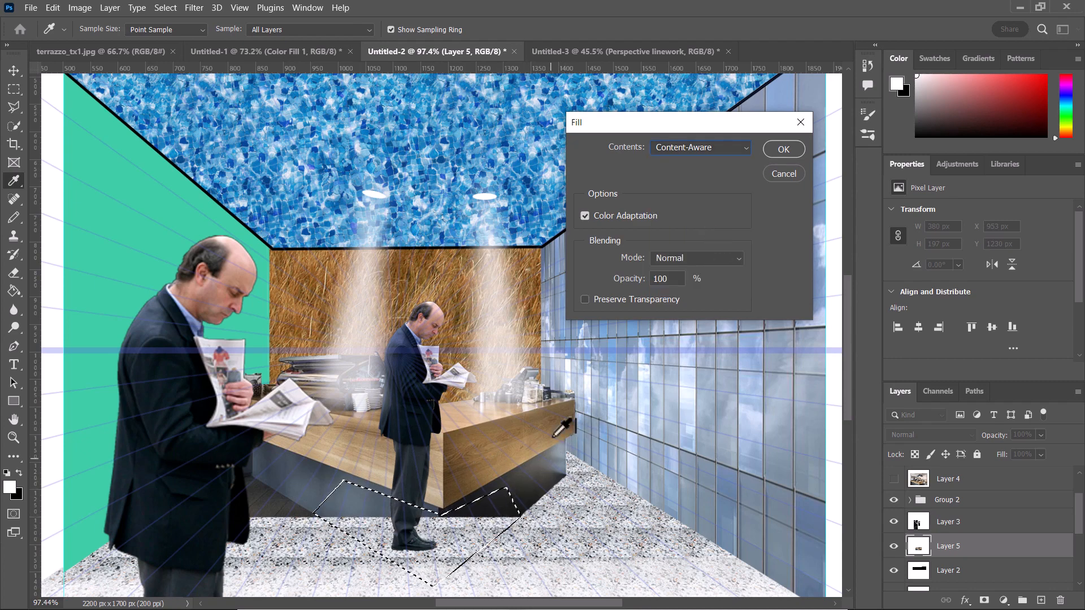
click(781, 149)
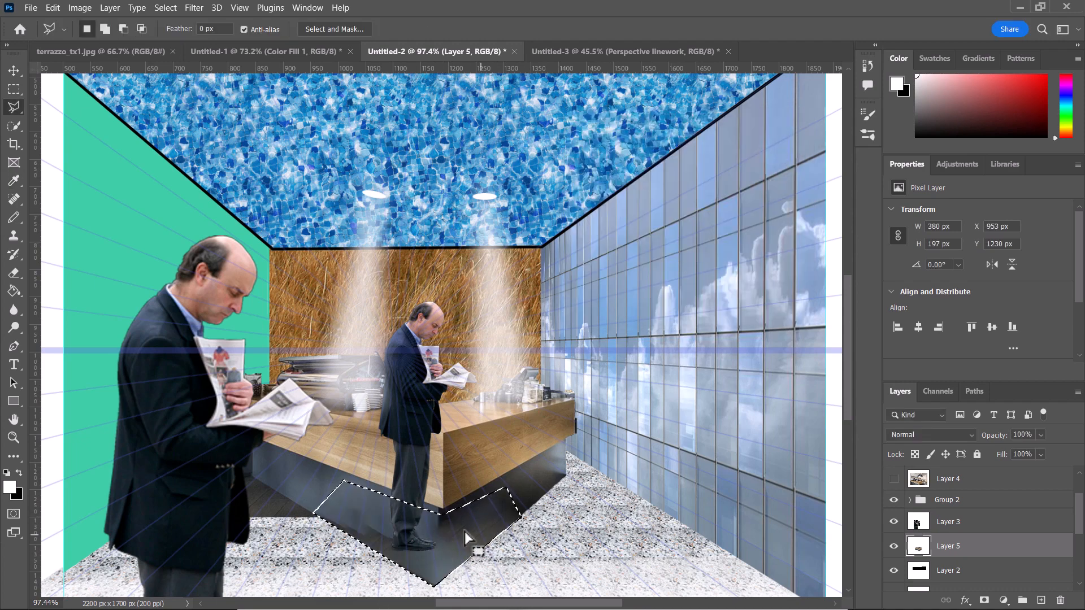
key(ctrl+d)
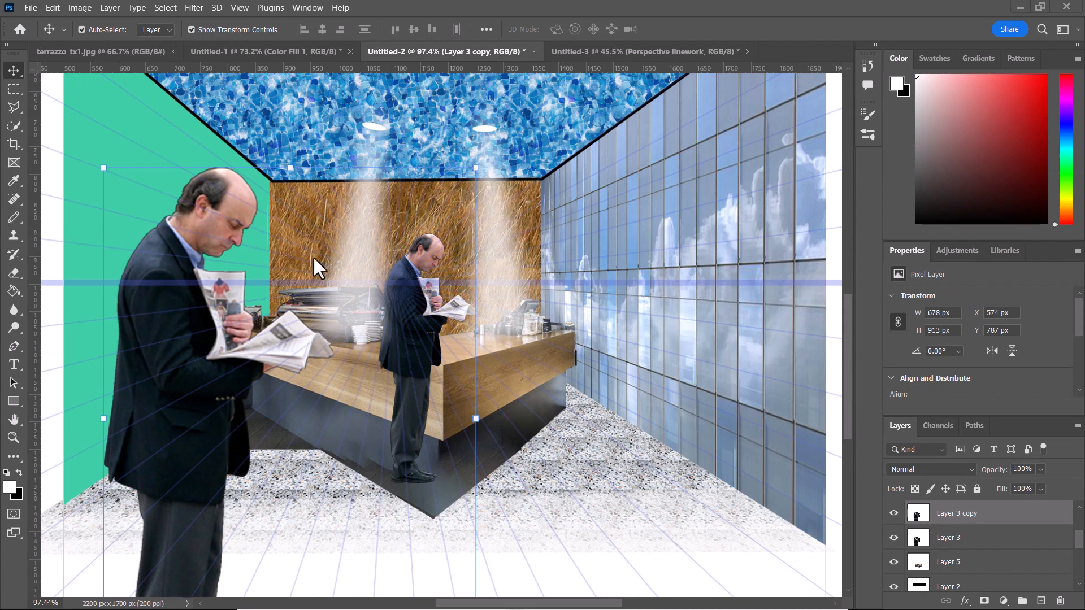
Open the Filter Gallery for Layer 3 copy and preview the Spatter effect on both standing men
scroll(353, 316, down, 3)
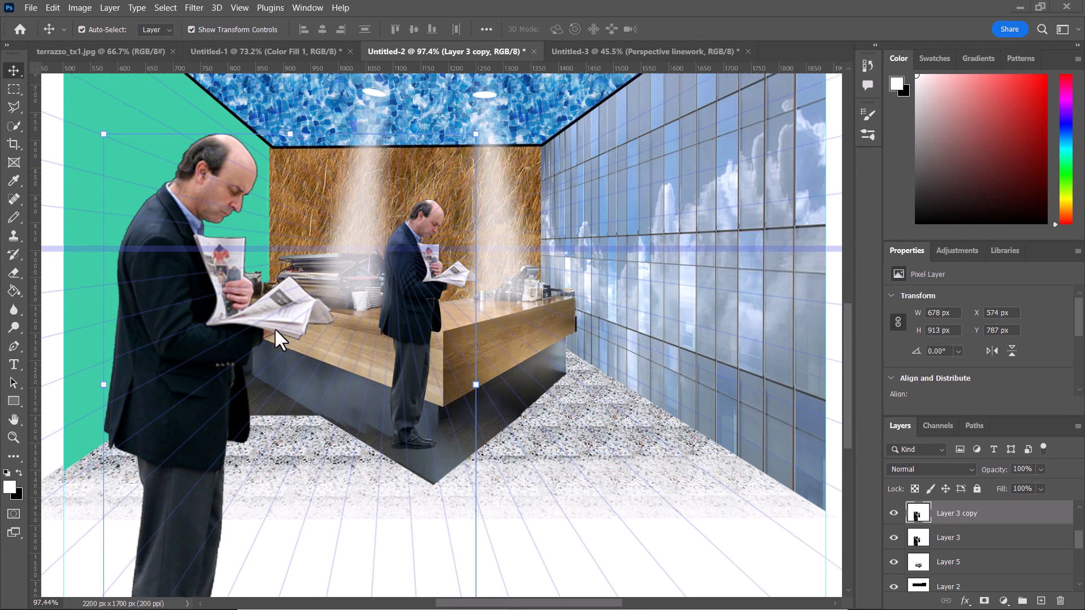
scroll(276, 330, up, 1)
scroll(276, 330, down, 1)
scroll(275, 331, down, 1)
scroll(276, 331, up, 1)
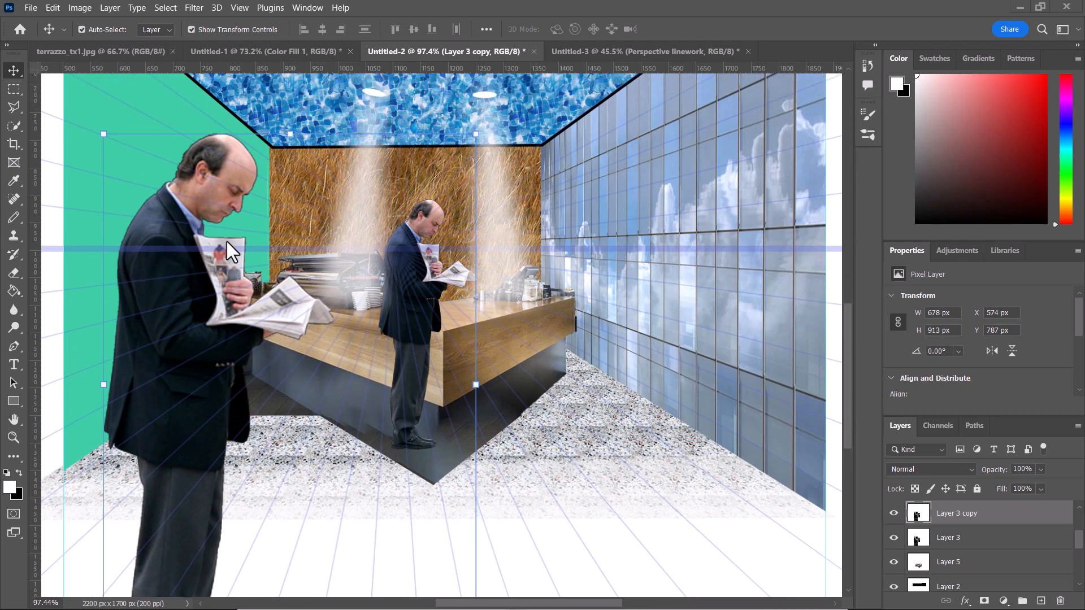
click(260, 6)
mouse_move(250, 11)
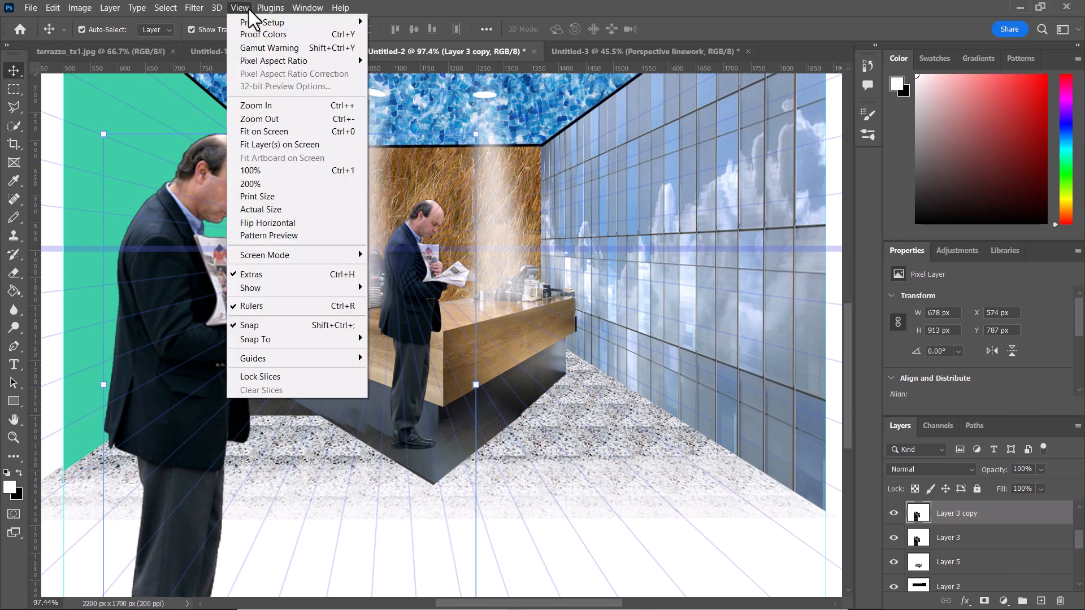
mouse_move(185, 10)
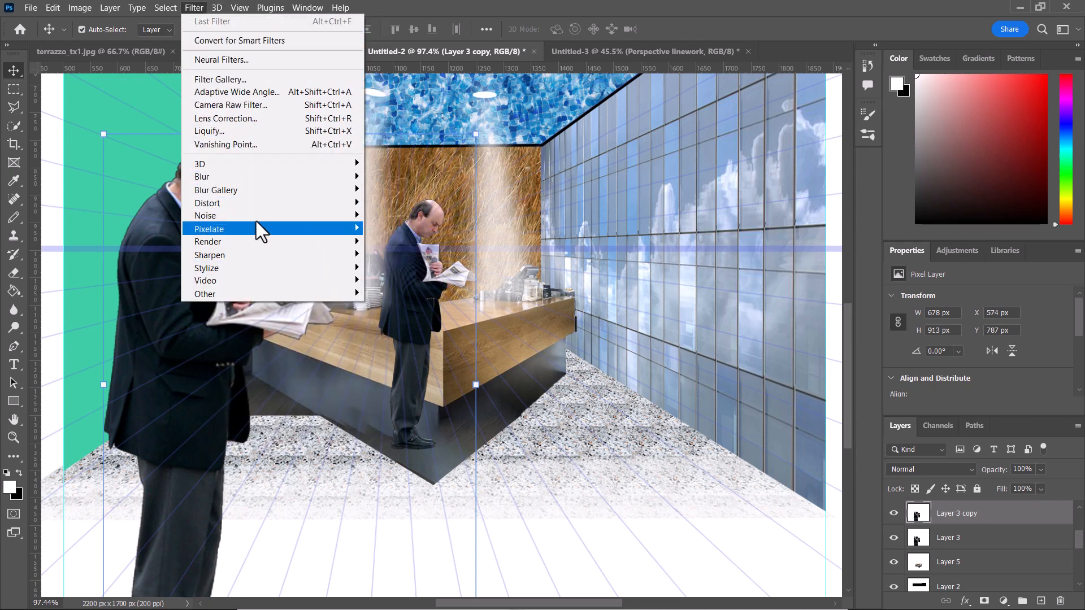
click(242, 80)
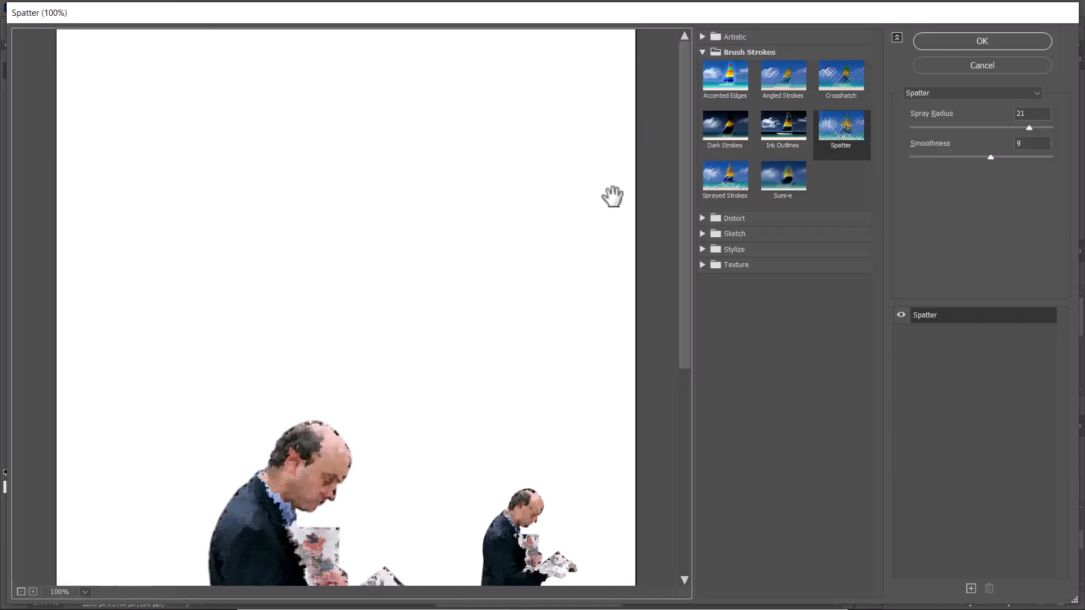
scroll(552, 402, down, 4)
scroll(591, 389, up, 1)
scroll(591, 389, down, 3)
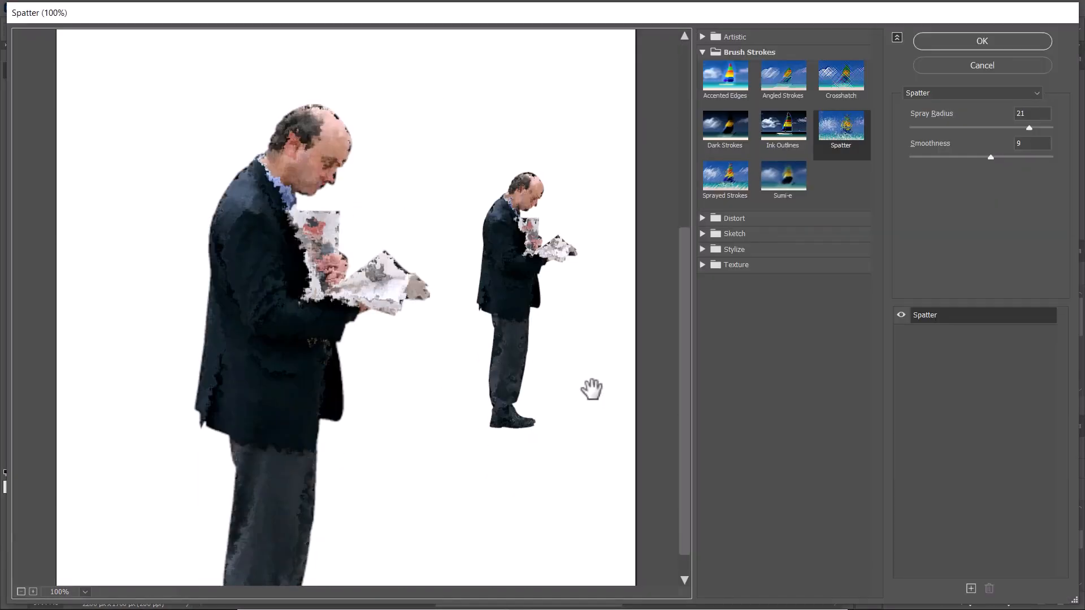
Apply the Sprayed Strokes filter to Layer 3 copy with stroke length 4, spray radius 7 and Right Diagonal direction
click(848, 137)
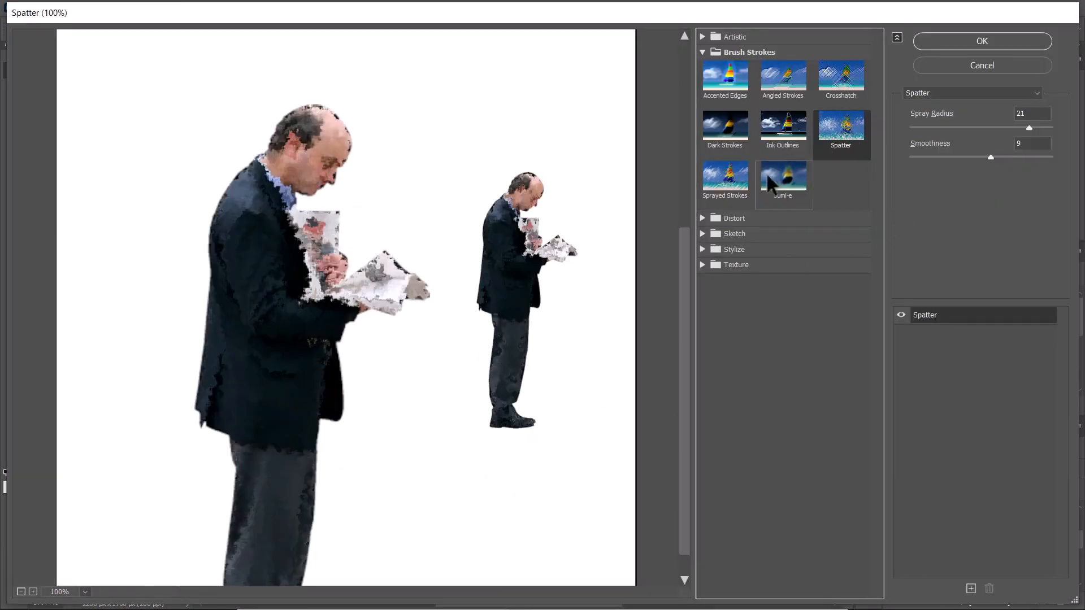
click(721, 179)
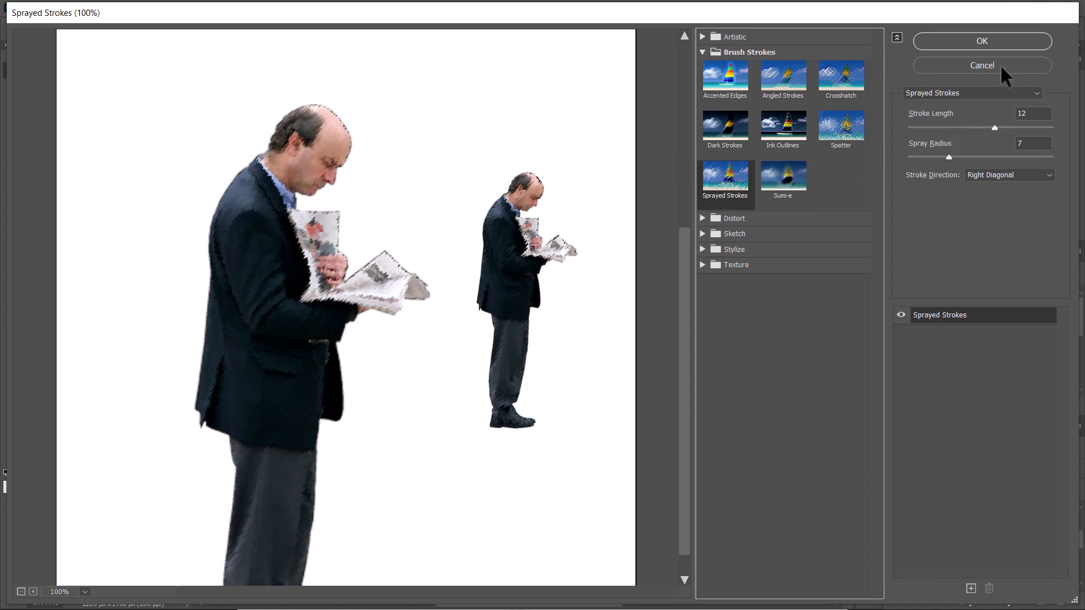
drag(996, 127, 1026, 130)
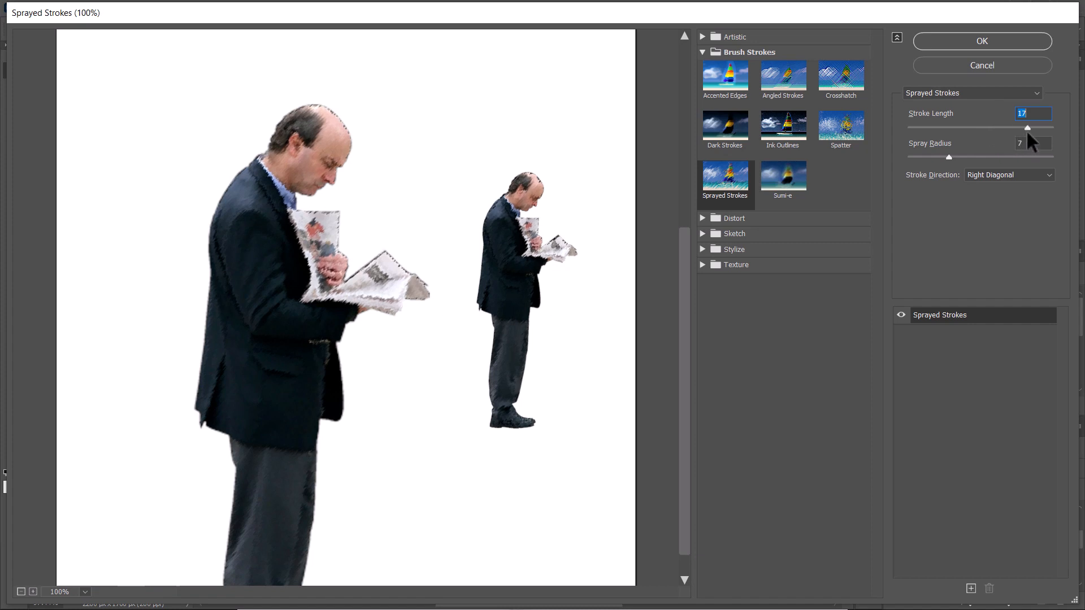
mouse_move(1027, 128)
mouse_down()
mouse_move(1039, 129)
mouse_move(939, 131)
mouse_up()
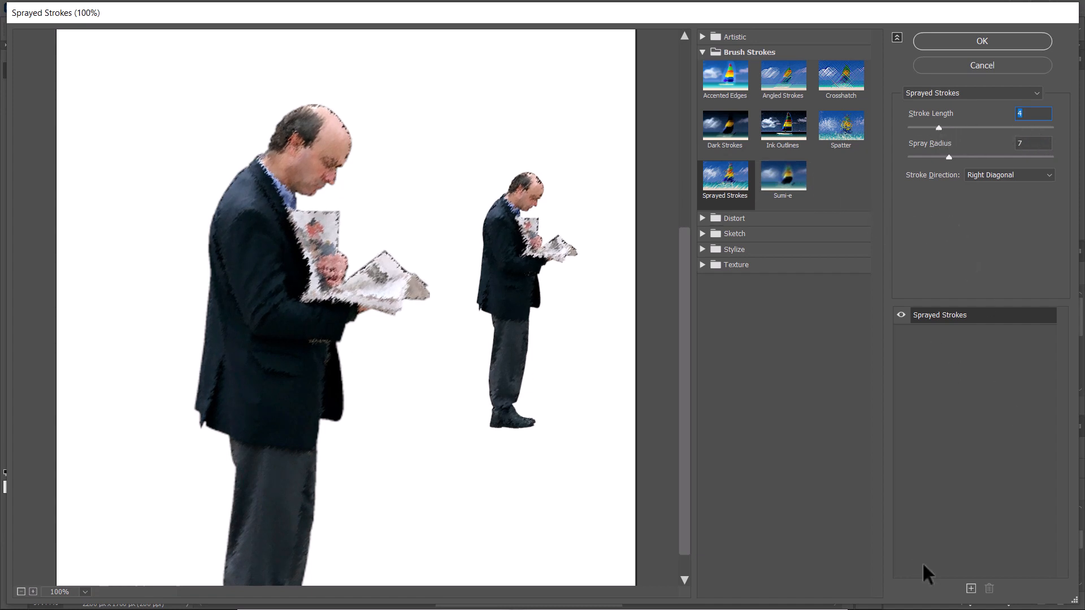
click(960, 39)
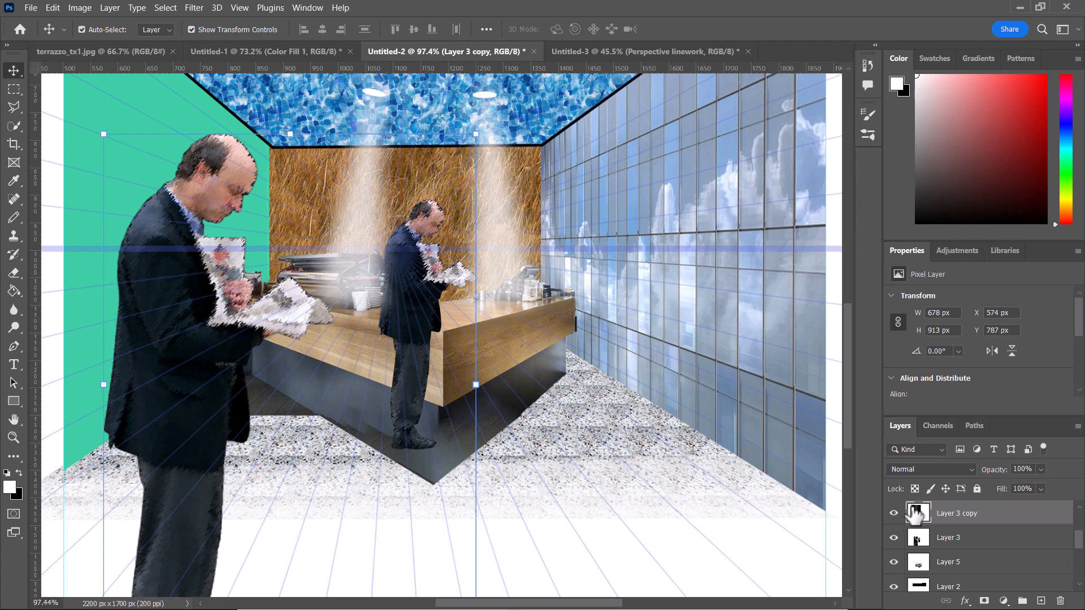
Hide the original Layer 3 and set the opacity of the filtered Layer 3 copy to about 68%
click(1041, 469)
drag(1040, 485, 1022, 486)
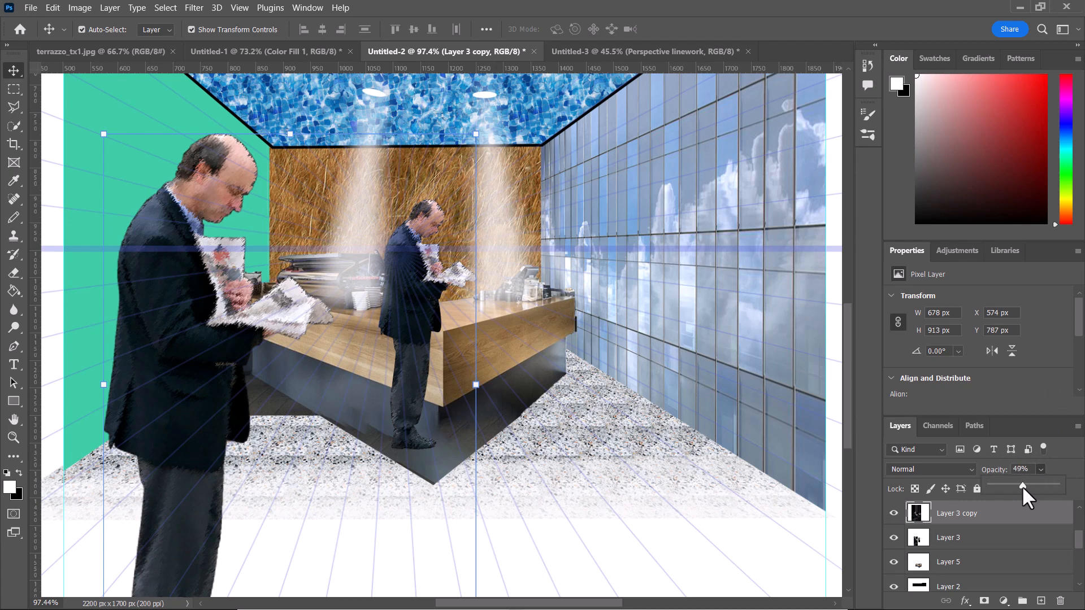
click(894, 540)
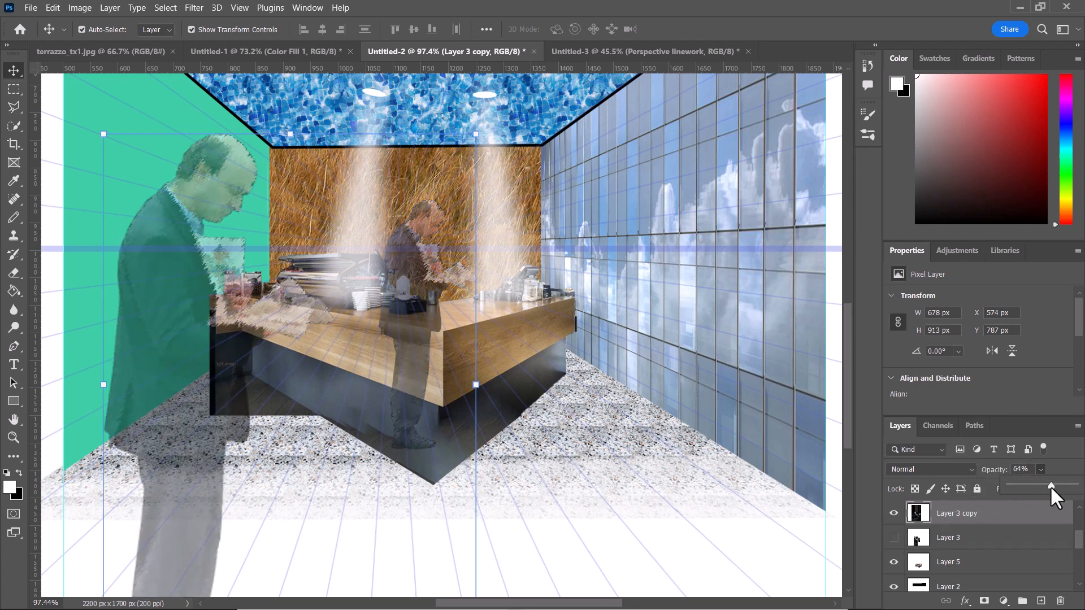
drag(1051, 486, 1053, 486)
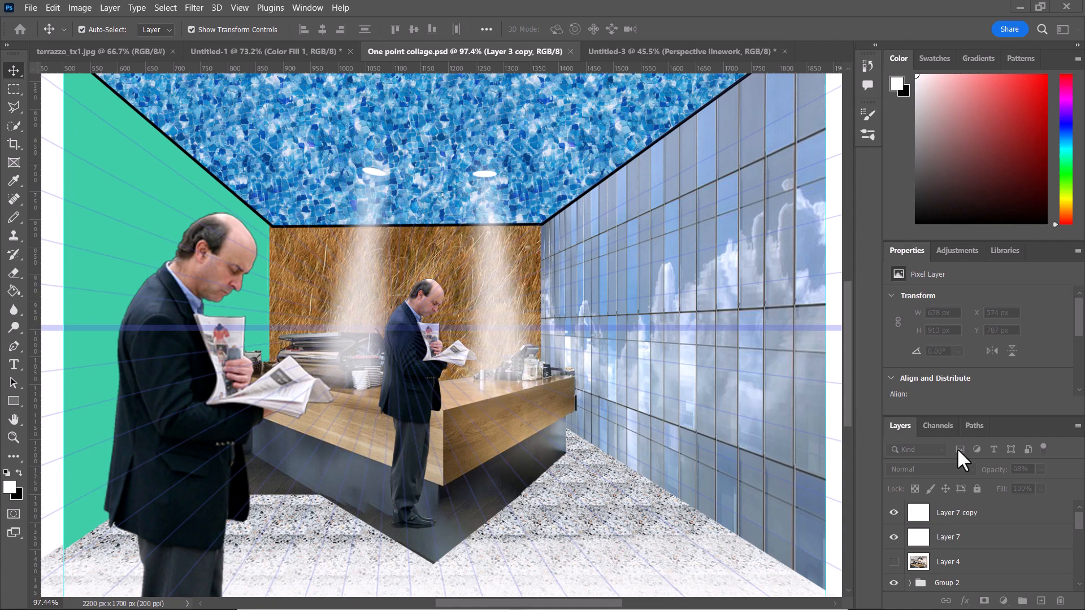
click(1078, 426)
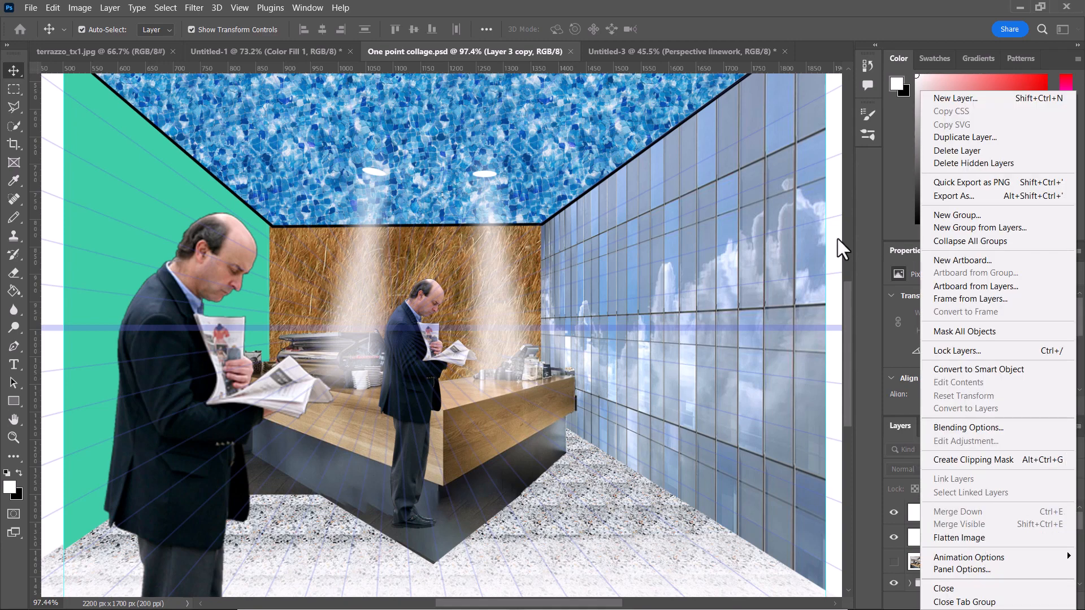
click(877, 173)
scroll(637, 446, up, 1)
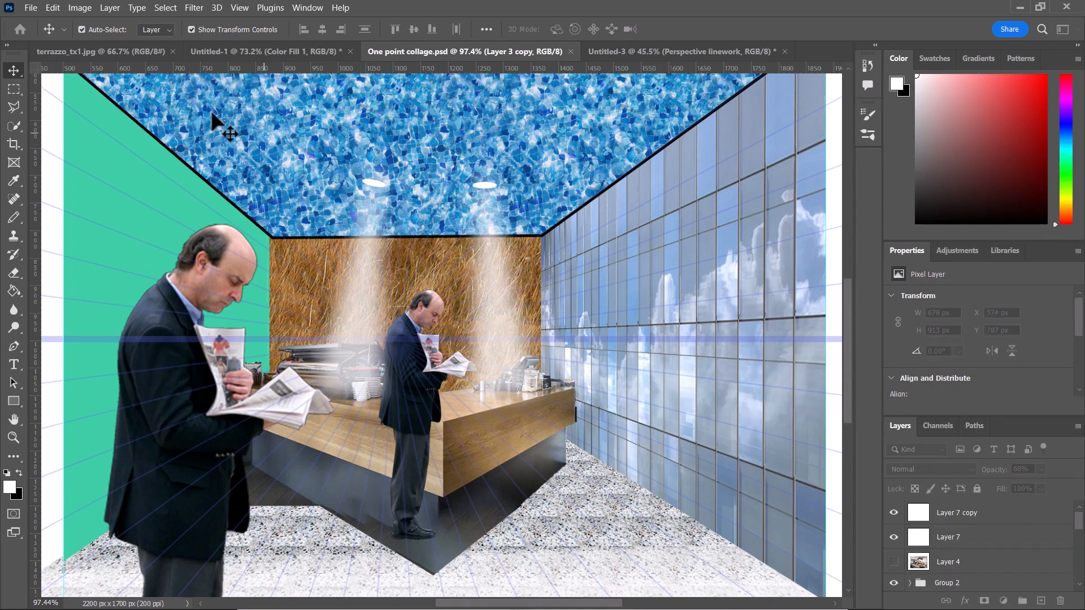
Save a JPEG copy of the collage as One point collage copy.jpg in the Collage exercise folder at Maximum quality 12, Progressive format
click(29, 8)
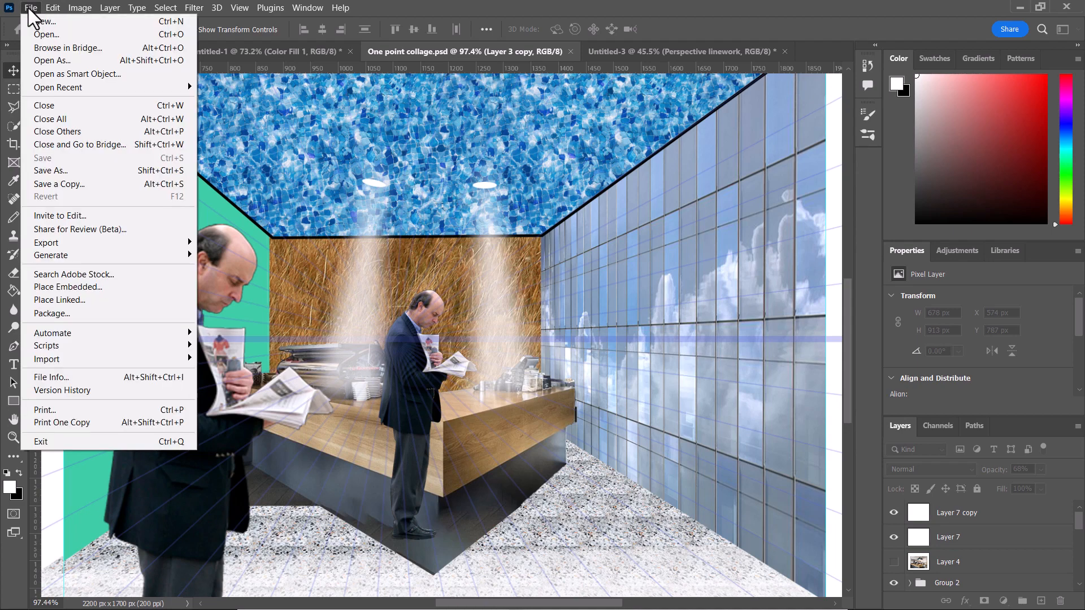
click(79, 184)
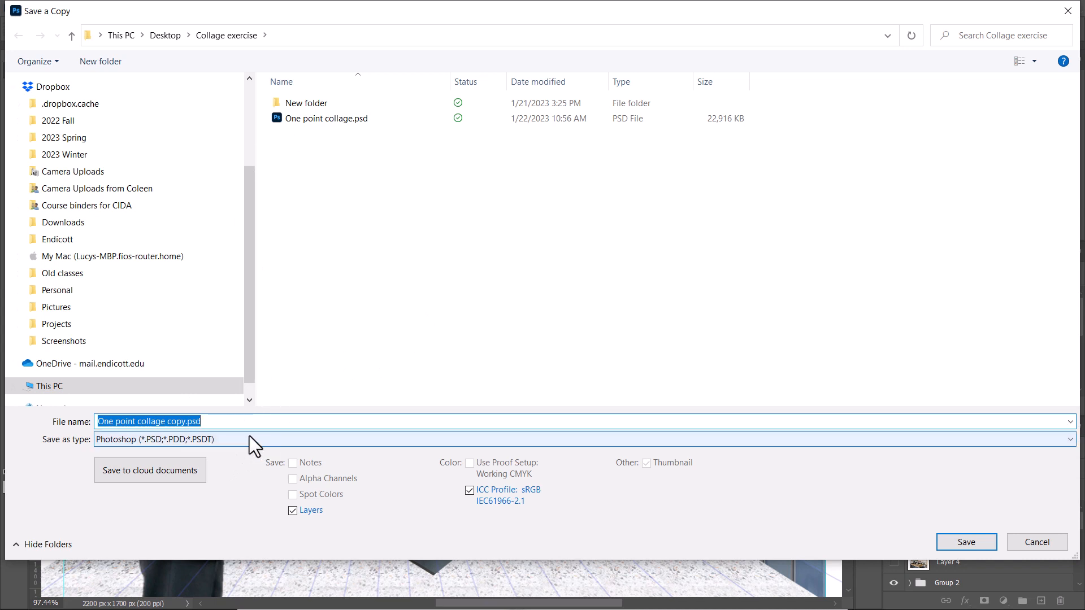
click(246, 435)
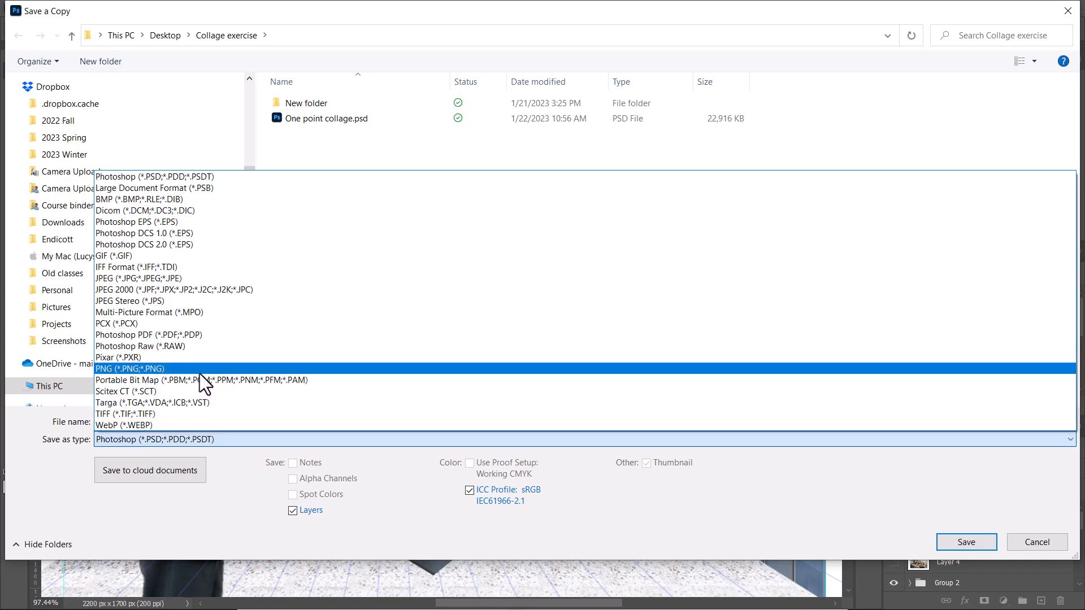
click(159, 278)
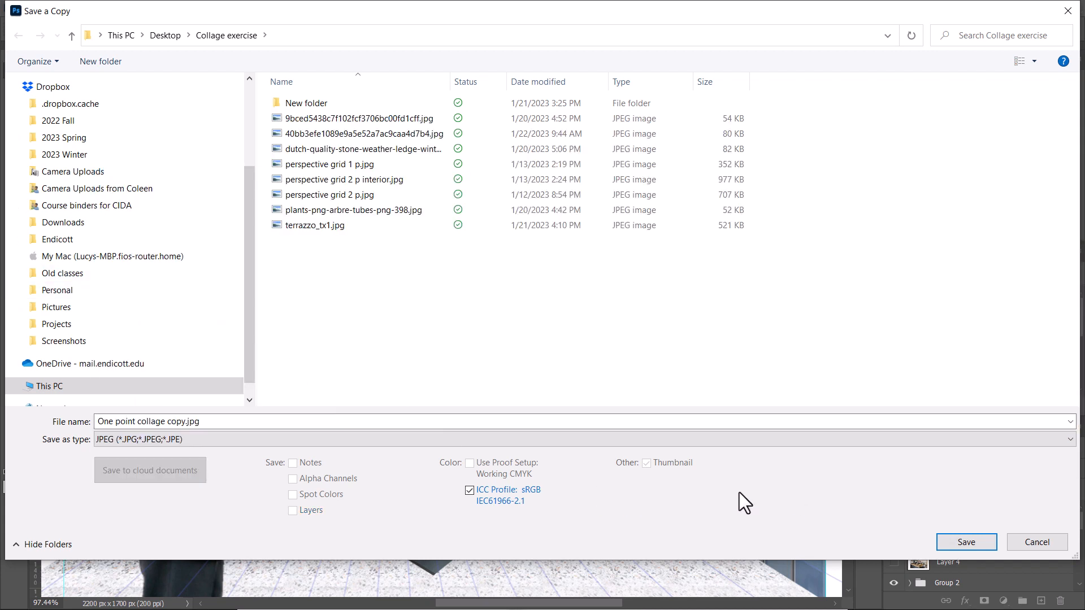
click(975, 547)
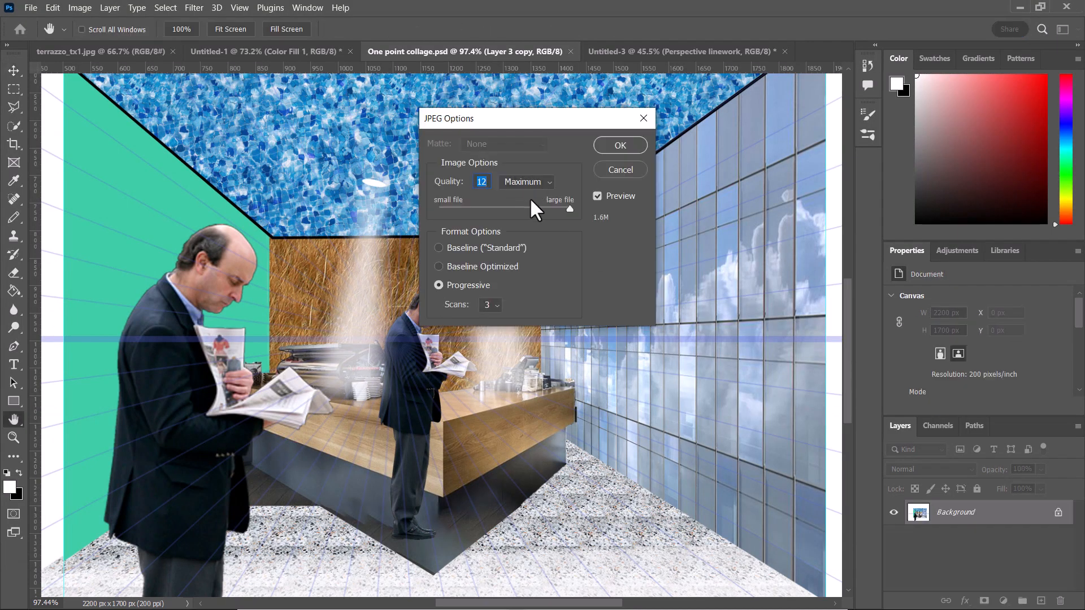
click(619, 145)
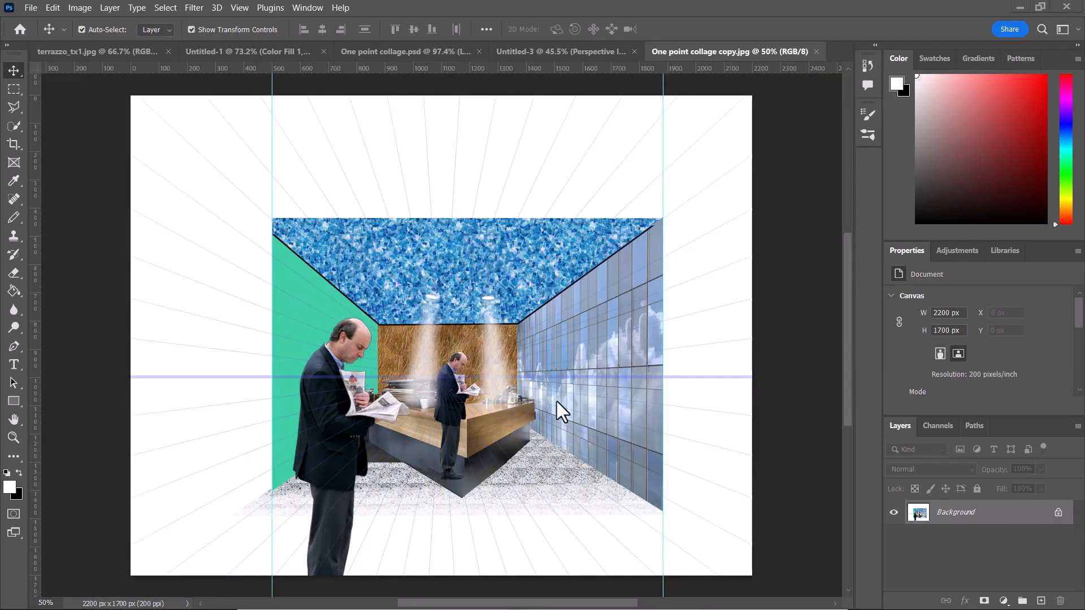
Convert the locked Background of One point collage copy.jpg into an editable layer named Layer 0, in Normal mode at 100% opacity
scroll(590, 408, up, 1)
scroll(592, 405, down, 2)
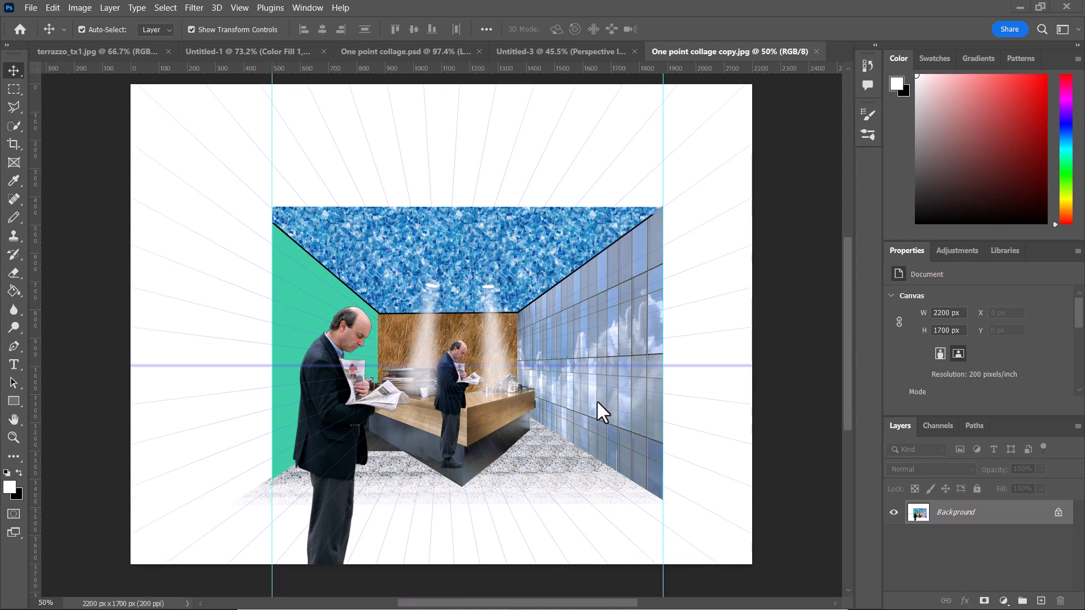
double_click(994, 512)
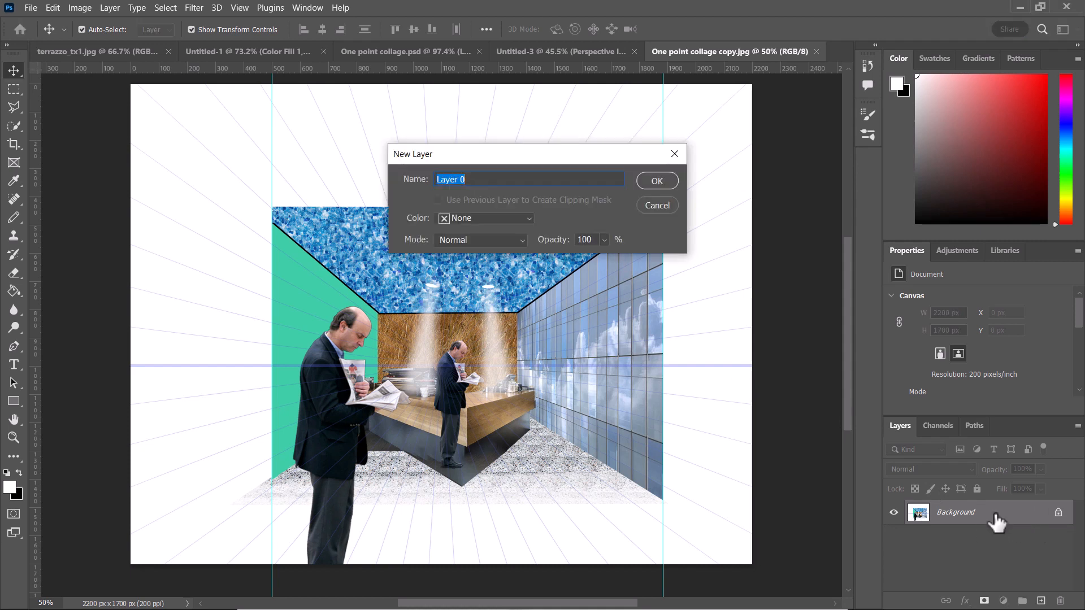
click(656, 182)
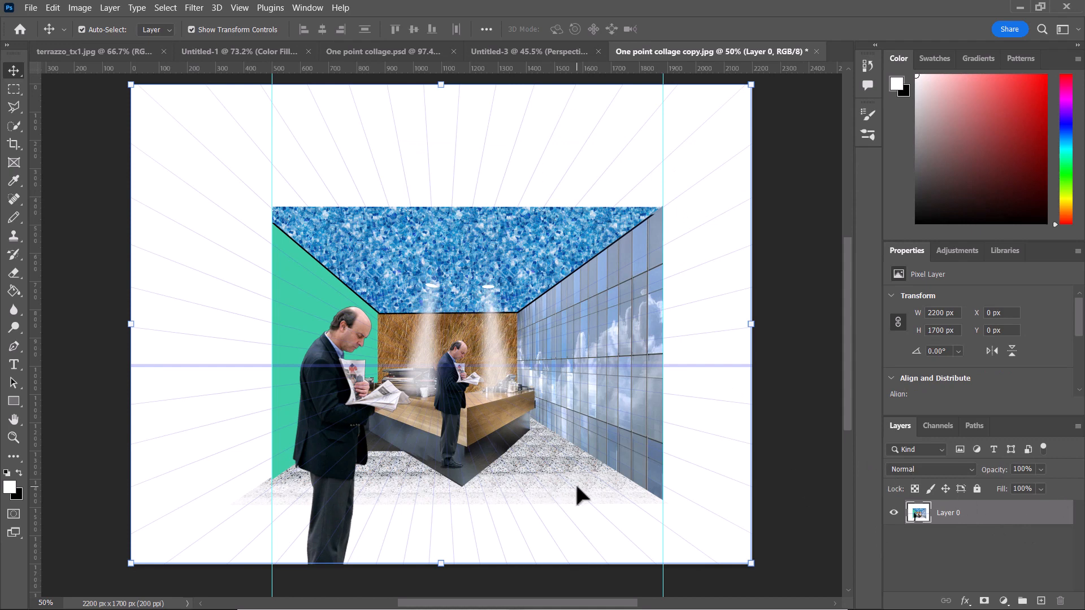
Apply the Sprayed Strokes filter to the whole flattened collage with stroke length 20, spray radius 1 and Right Diagonal direction
scroll(494, 480, up, 1)
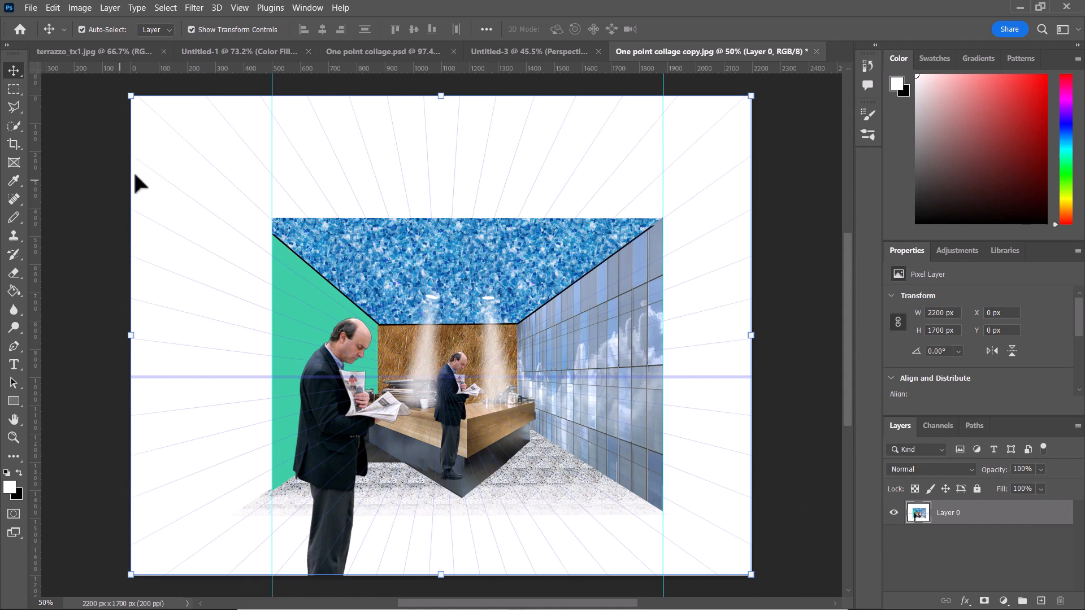
click(197, 6)
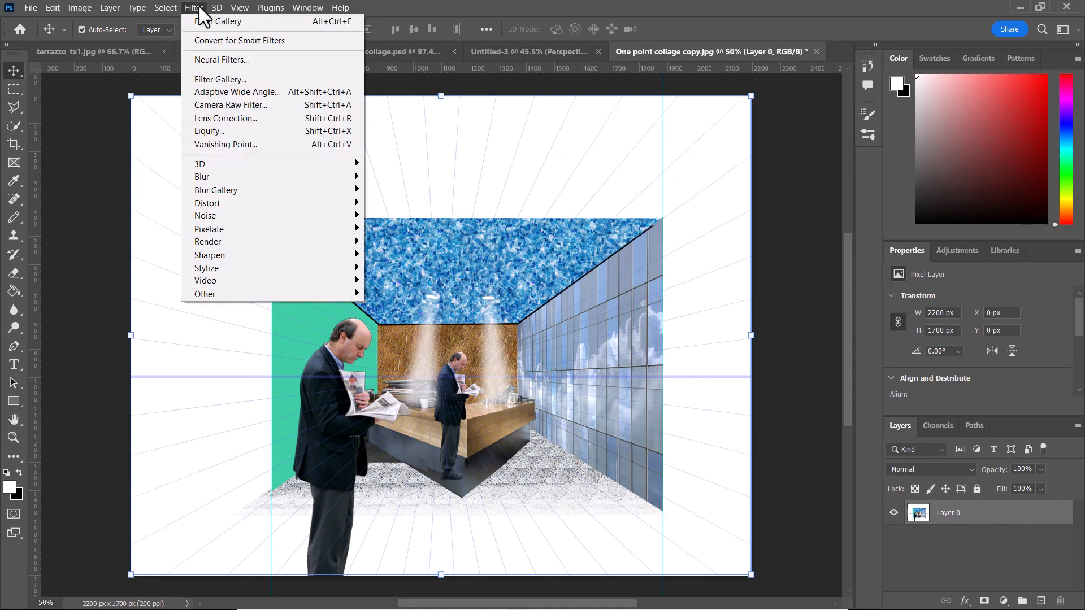
click(221, 80)
scroll(491, 428, down, 4)
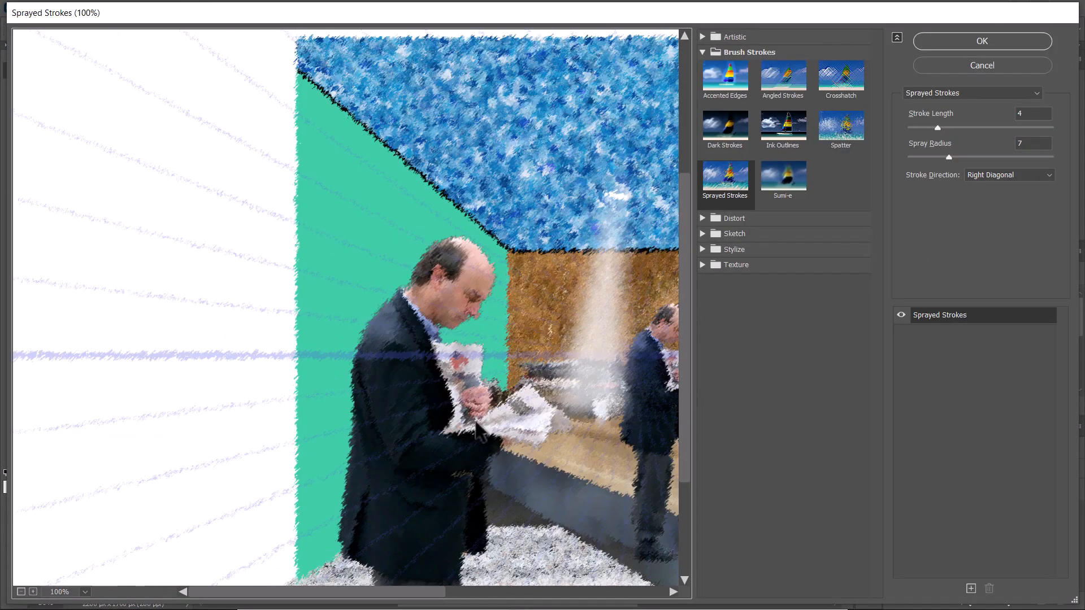
drag(427, 601, 528, 598)
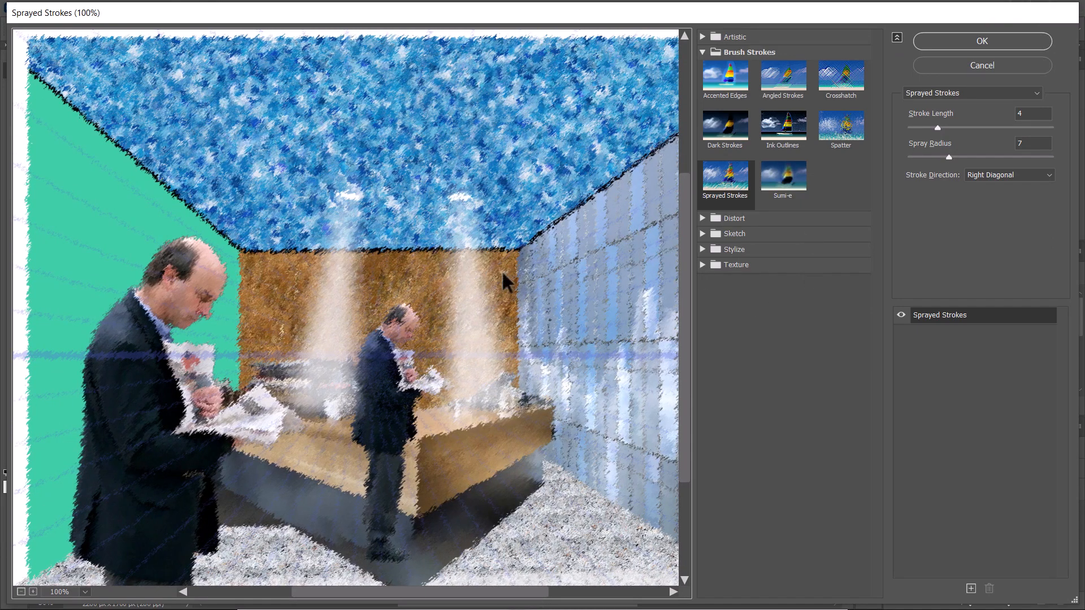
drag(936, 121, 1052, 135)
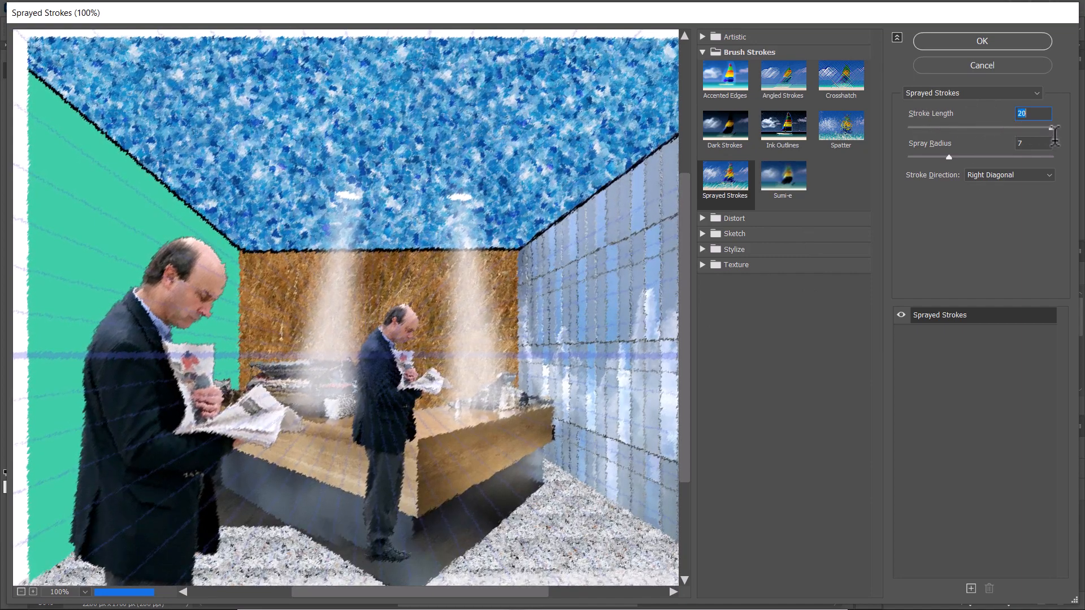
drag(949, 157, 915, 157)
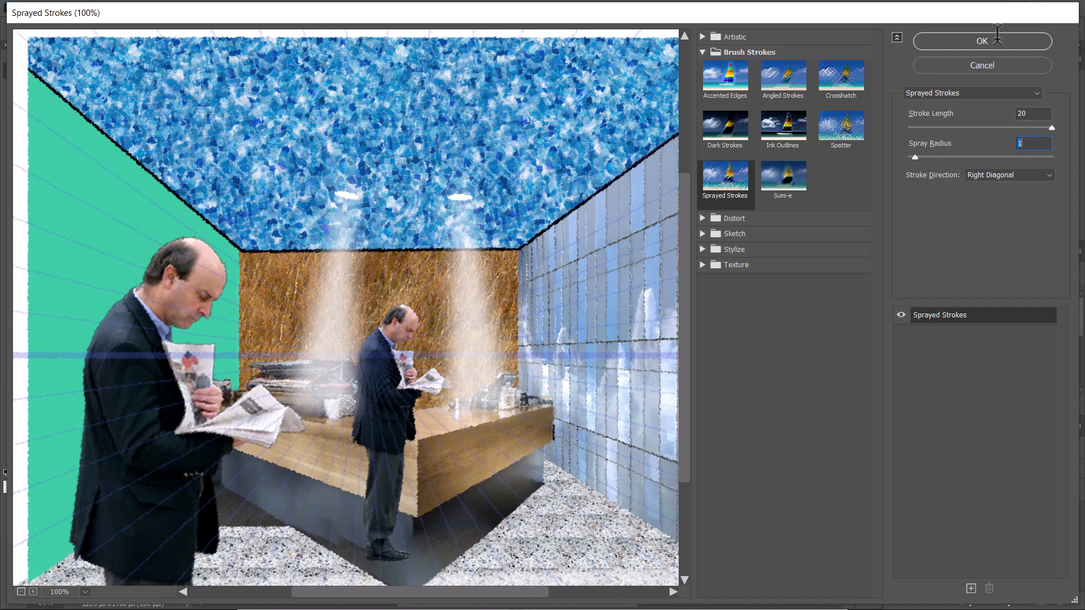
key(Return)
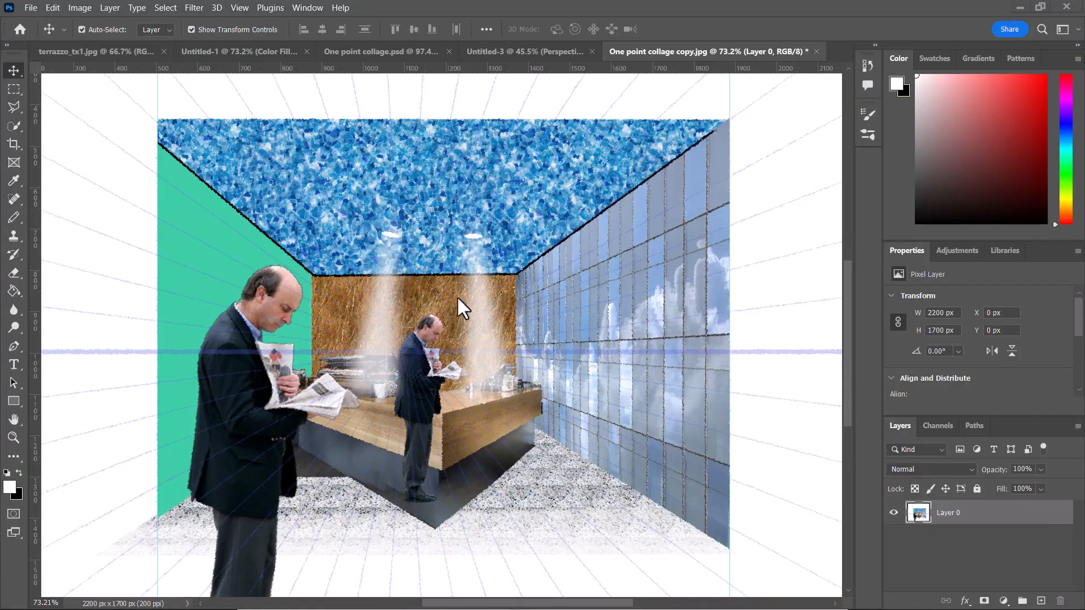
Examine the sprayed-stroke texture across the collage's ceiling, walls, floor, counter and both standing men
scroll(381, 364, up, 2)
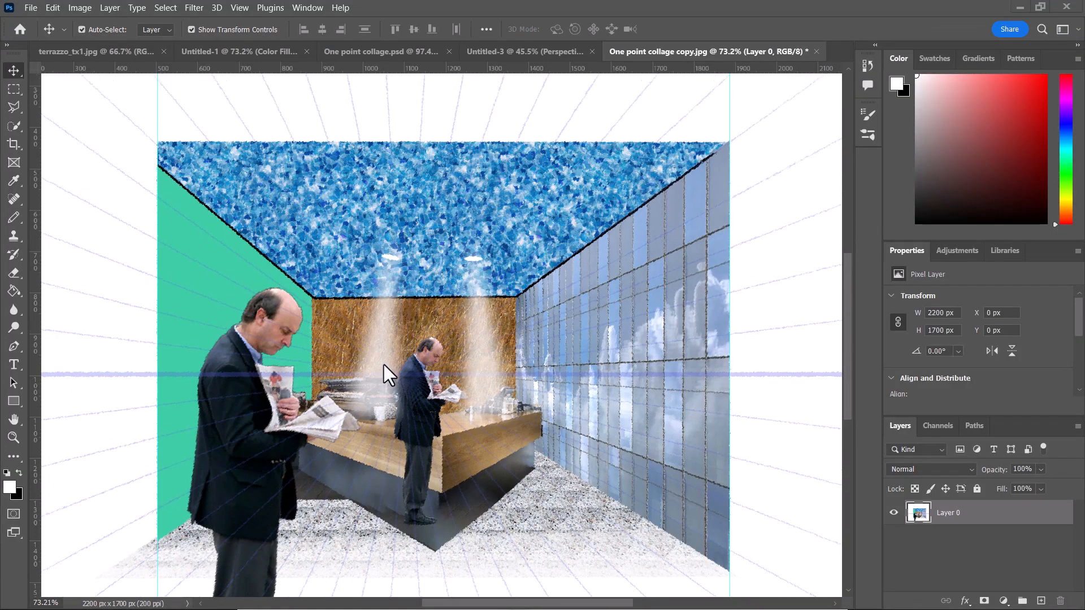
scroll(385, 364, down, 3)
scroll(420, 362, down, 4)
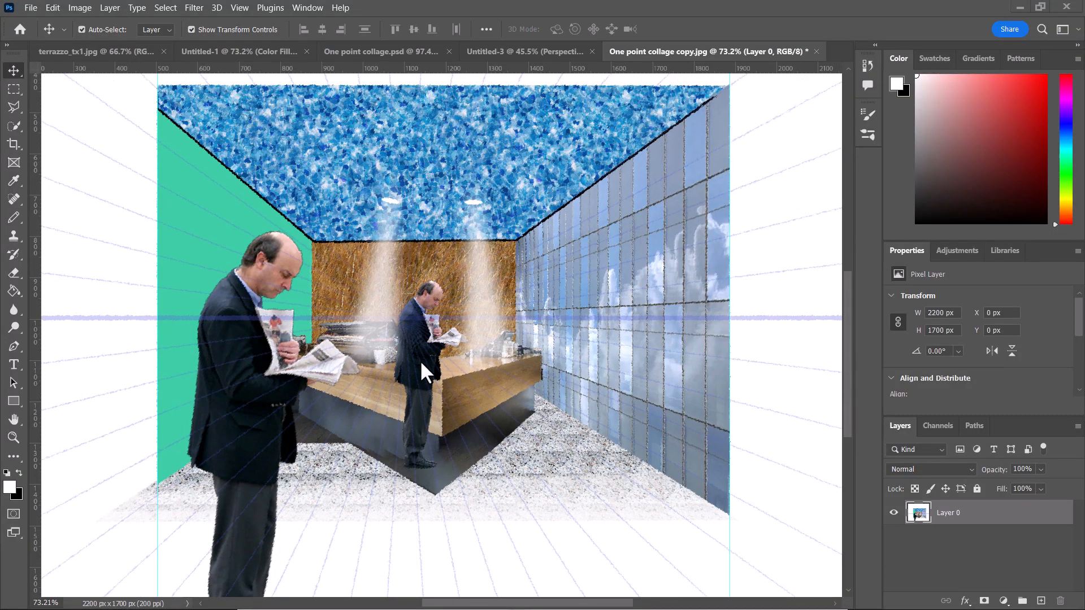
scroll(421, 362, up, 3)
scroll(425, 360, up, 1)
scroll(435, 358, down, 2)
scroll(438, 358, up, 2)
scroll(439, 360, right, 1)
scroll(439, 360, left, 2)
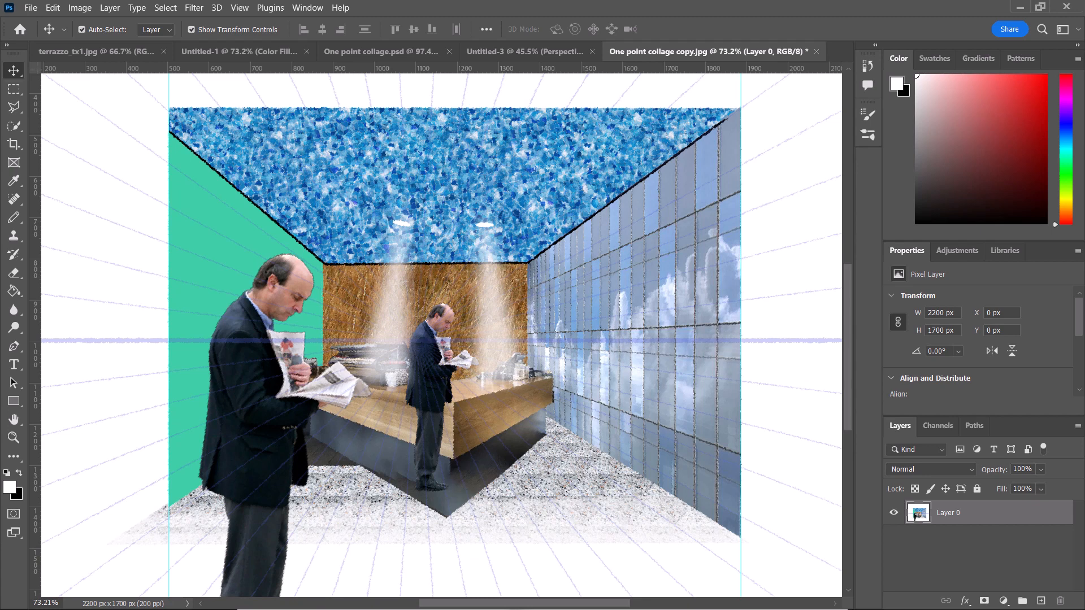
scroll(441, 334, up, 1)
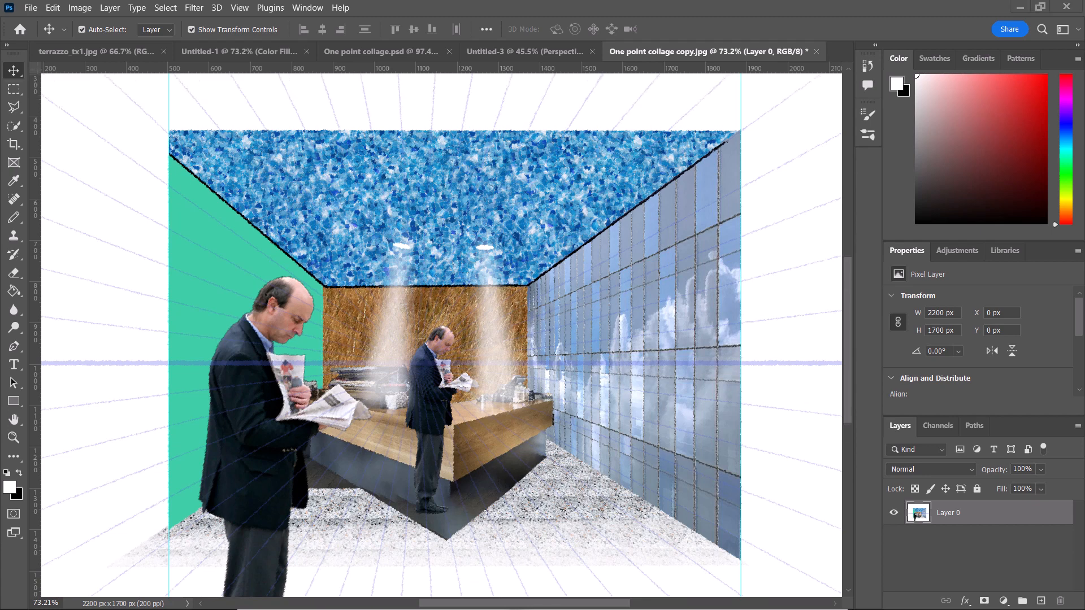